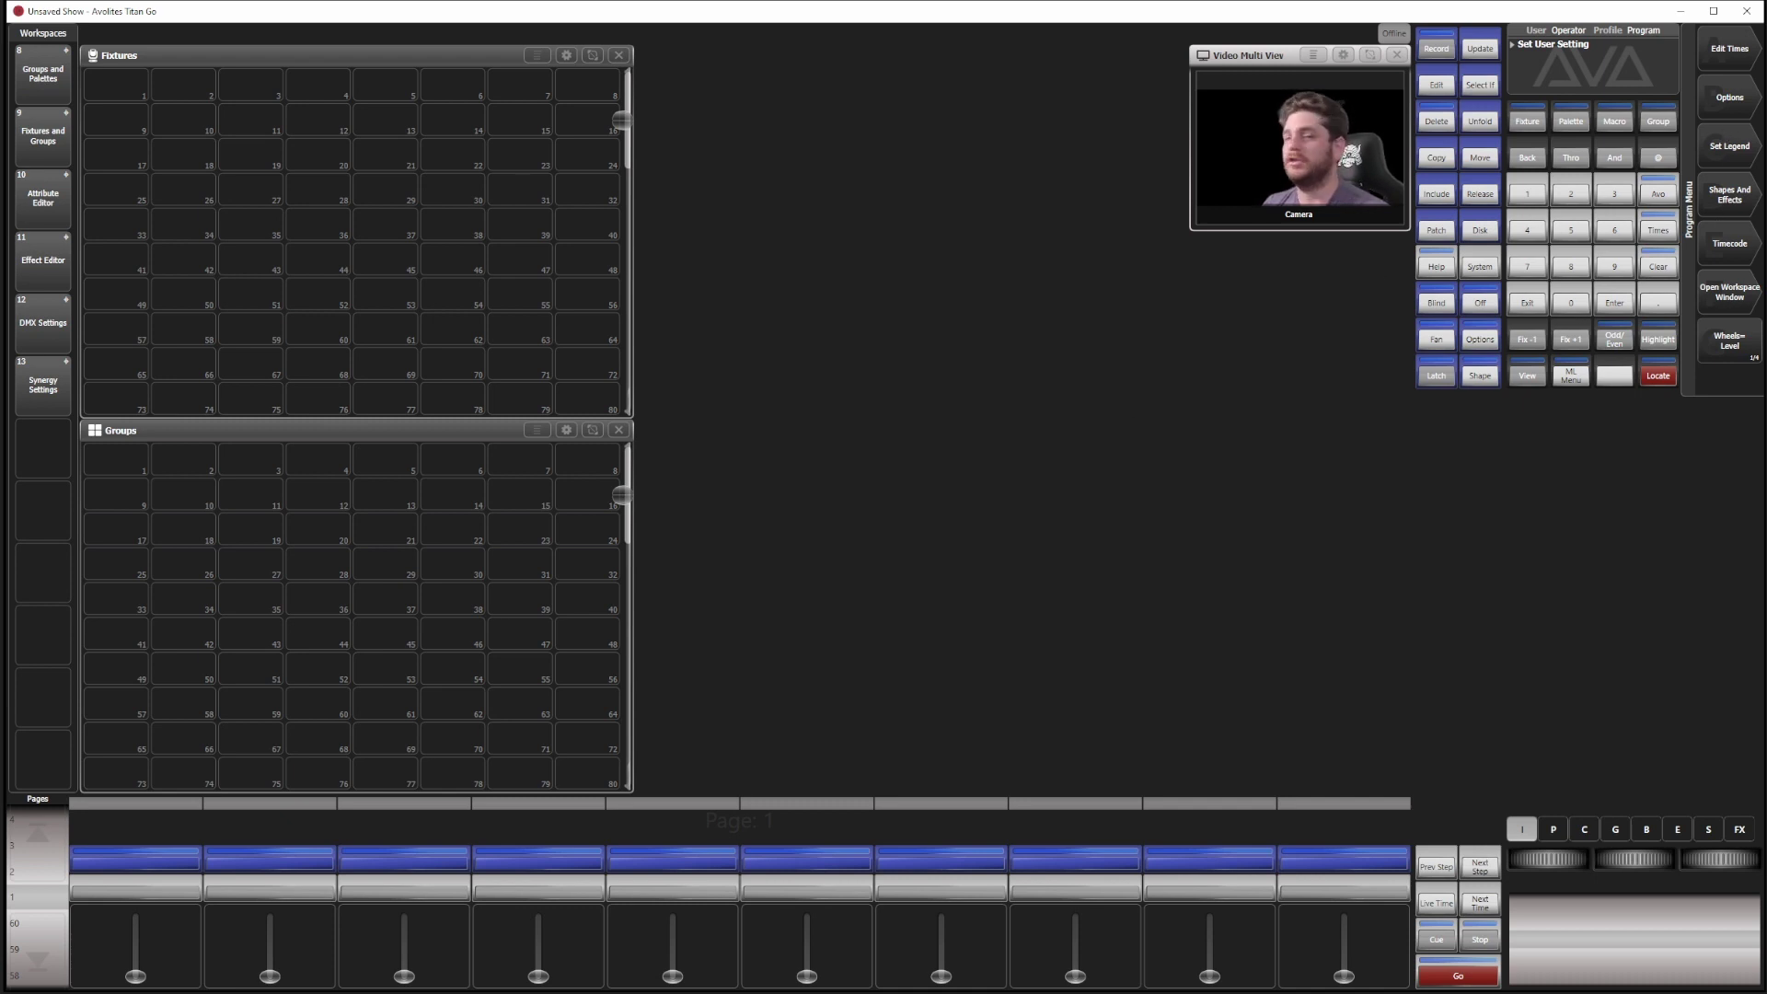
Step: Patch 12 GLP Impression X4 Bar 20 fixtures in Single Pixel mode, starting at DMX line 1, address 1
{"action": "left_click", "coordinate": [1450, 231]}
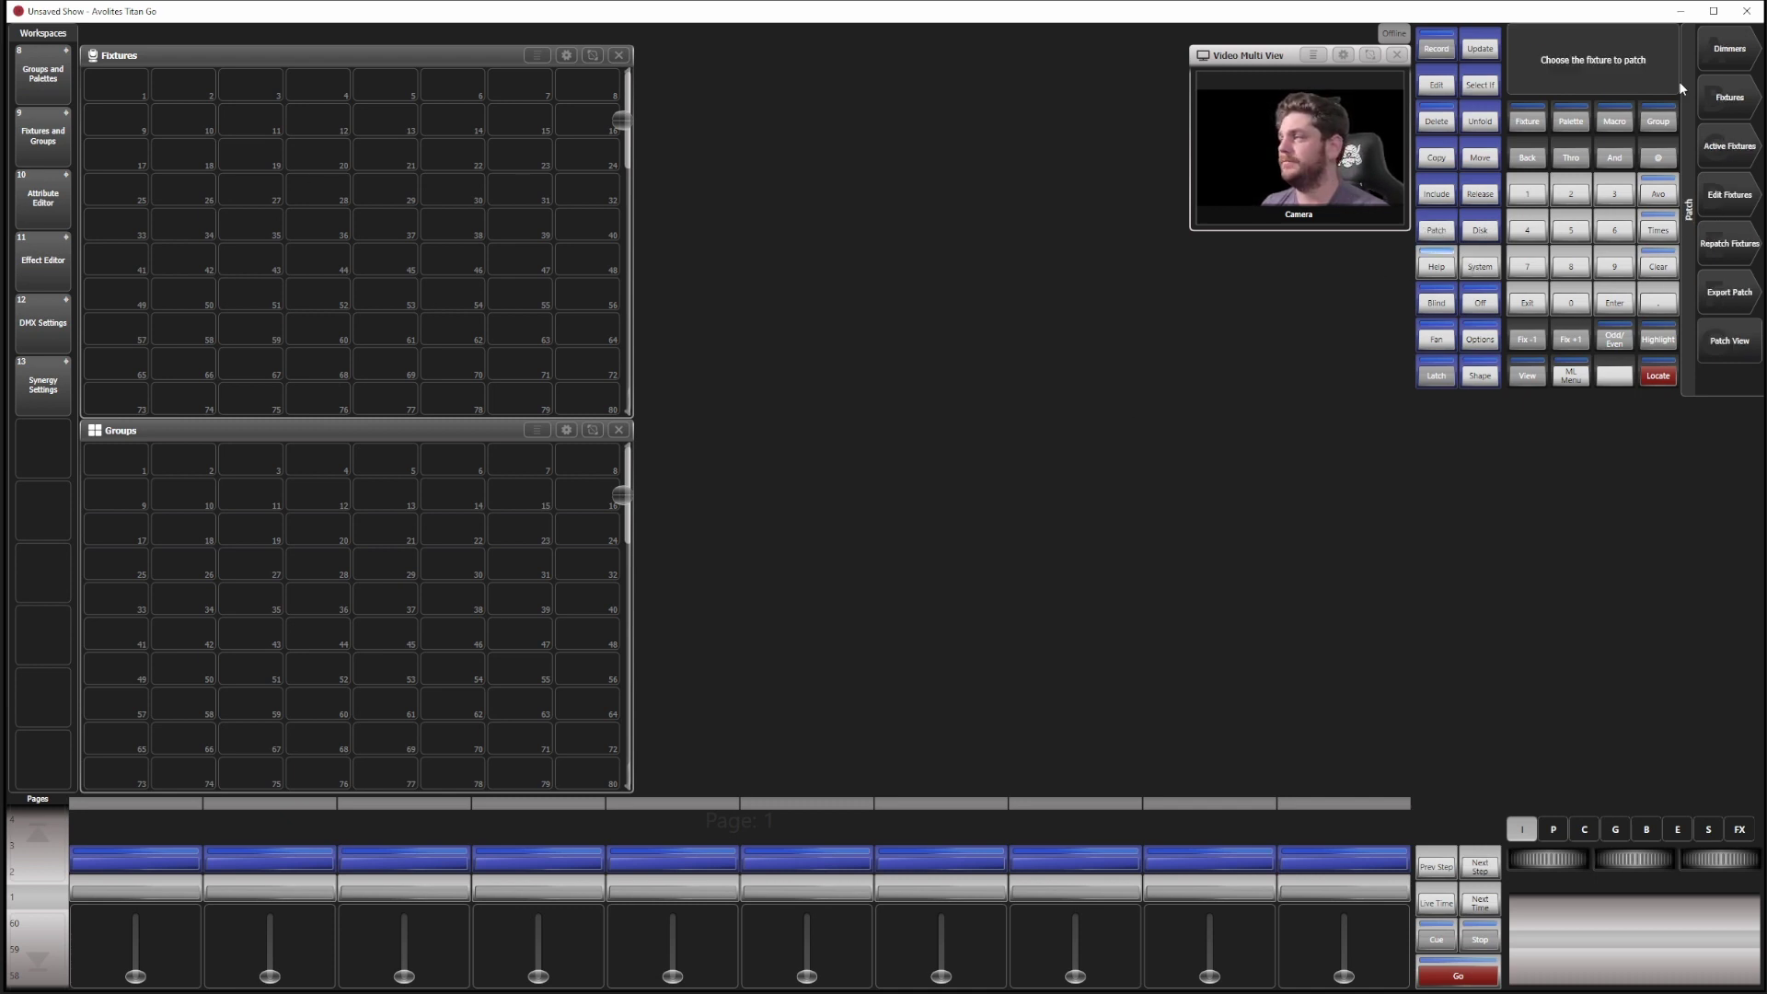
{"action": "left_click", "coordinate": [1730, 99]}
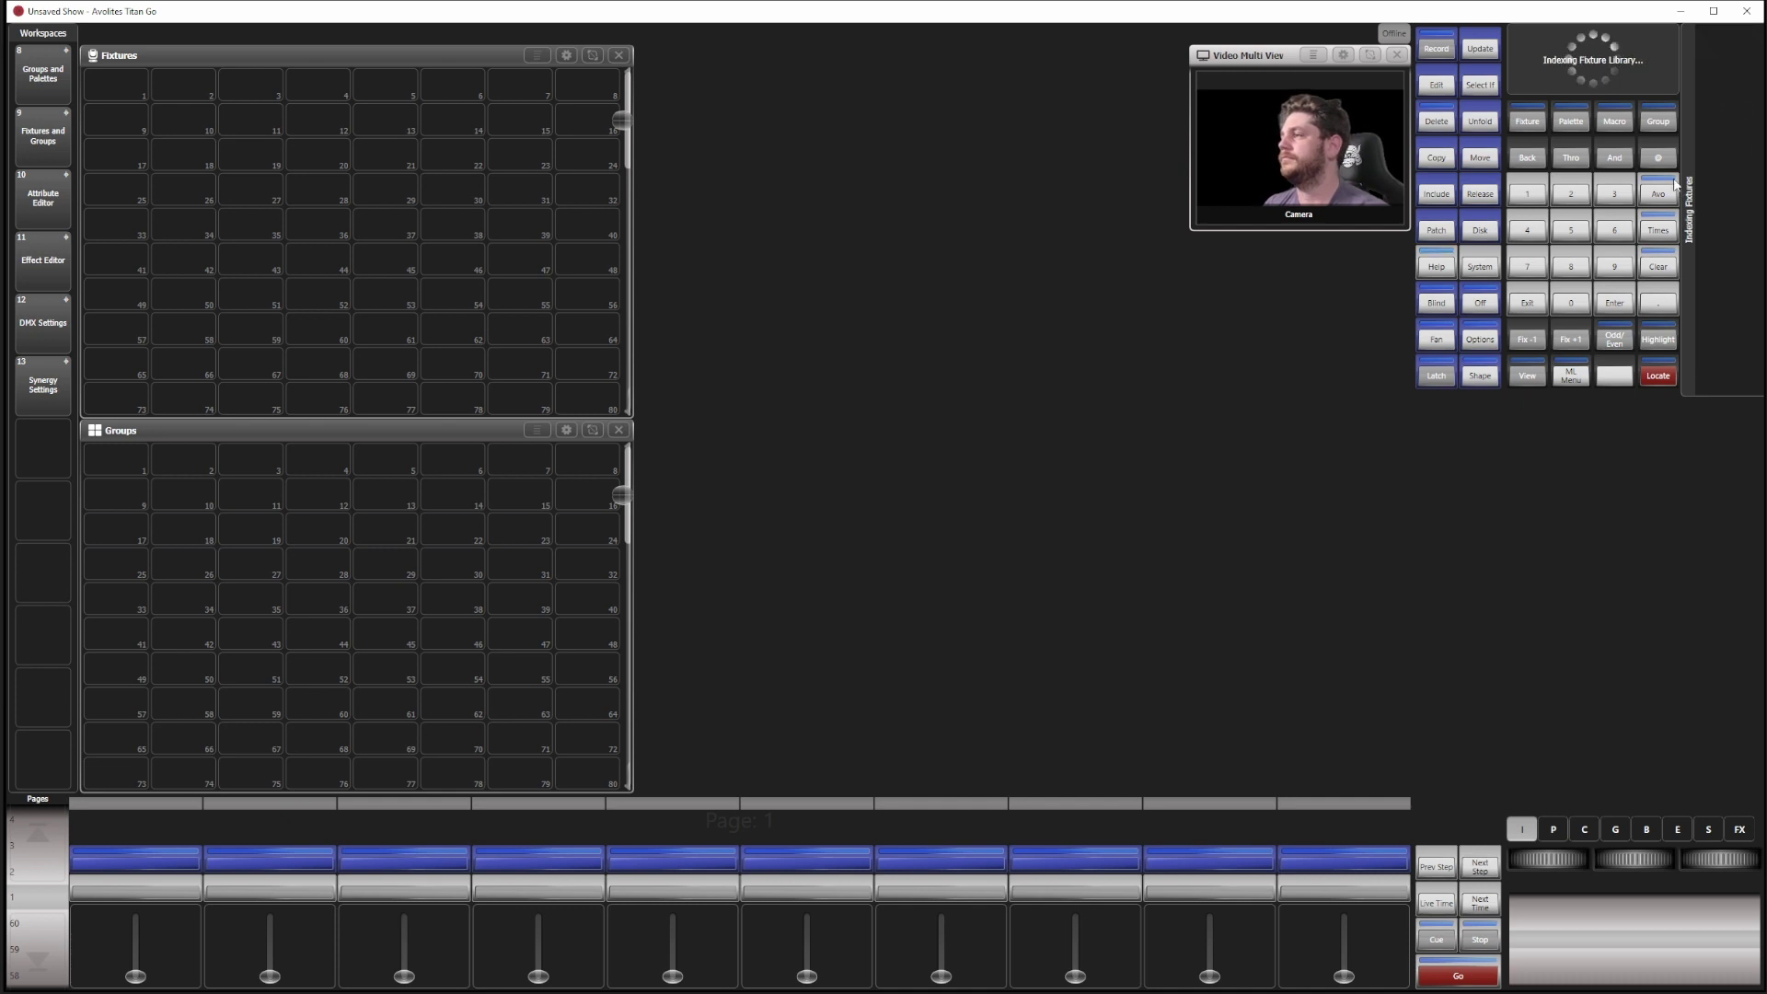
{"action": "type", "text": "glp"}
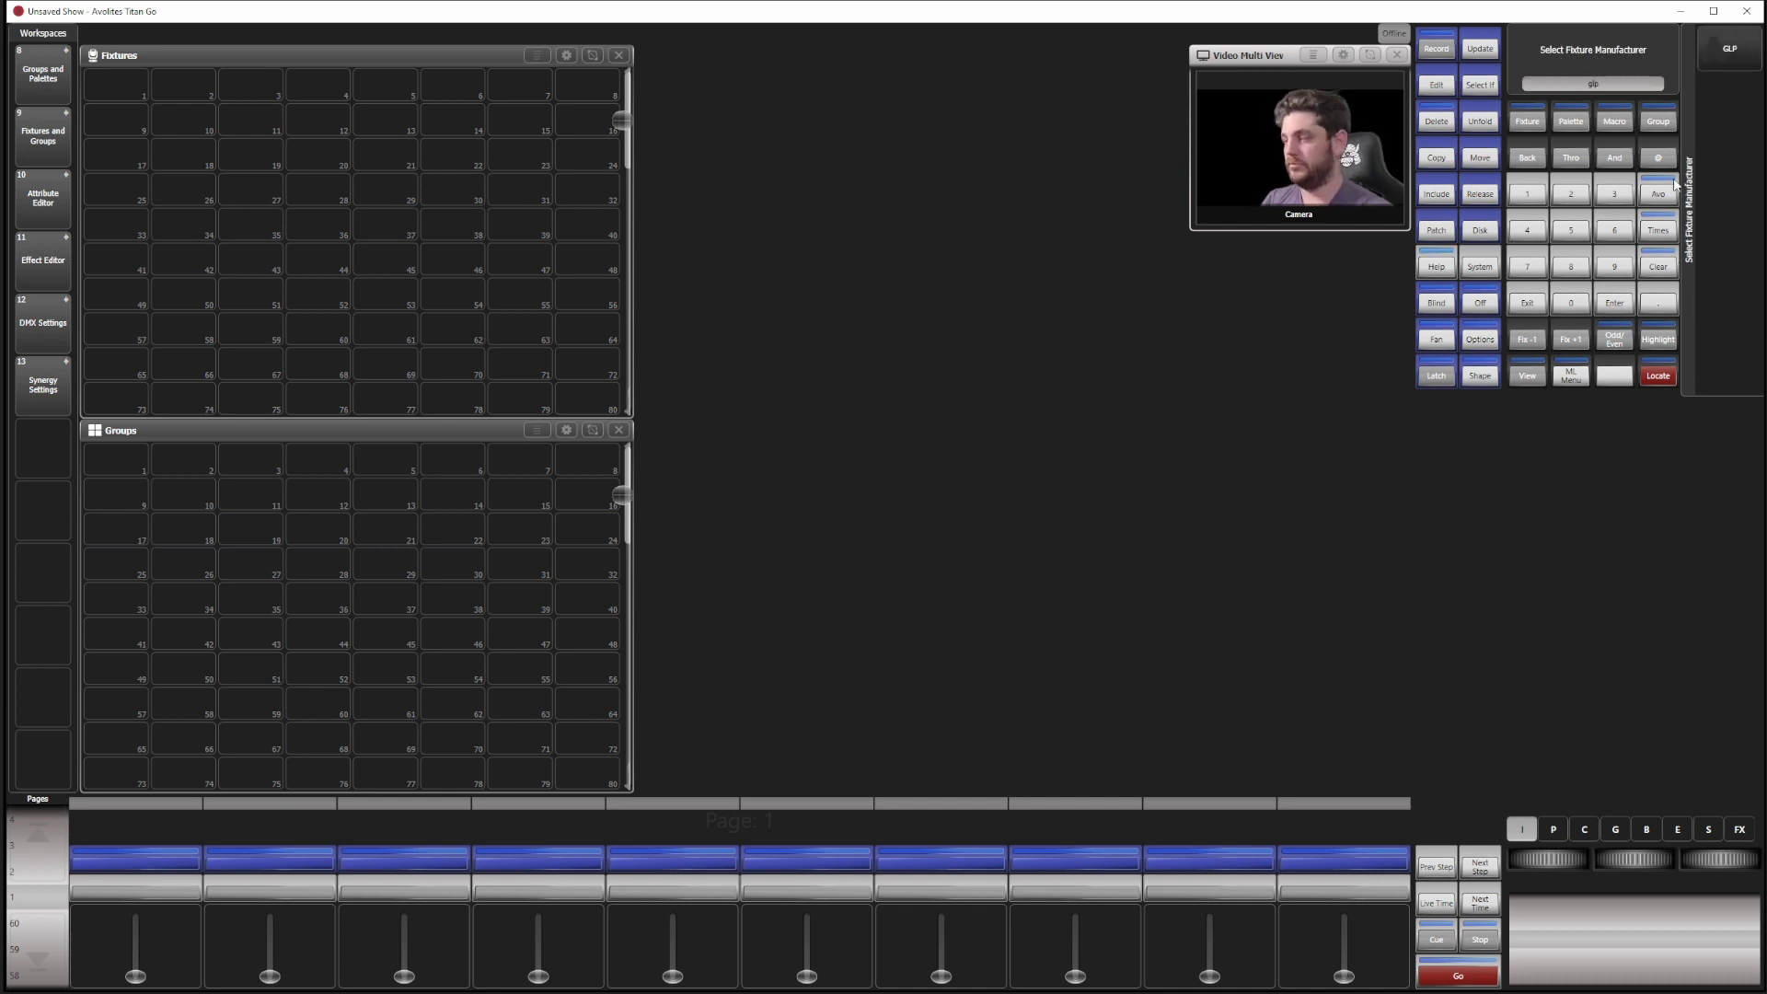
{"action": "key", "text": "Return"}
{"action": "type", "text": "x4"}
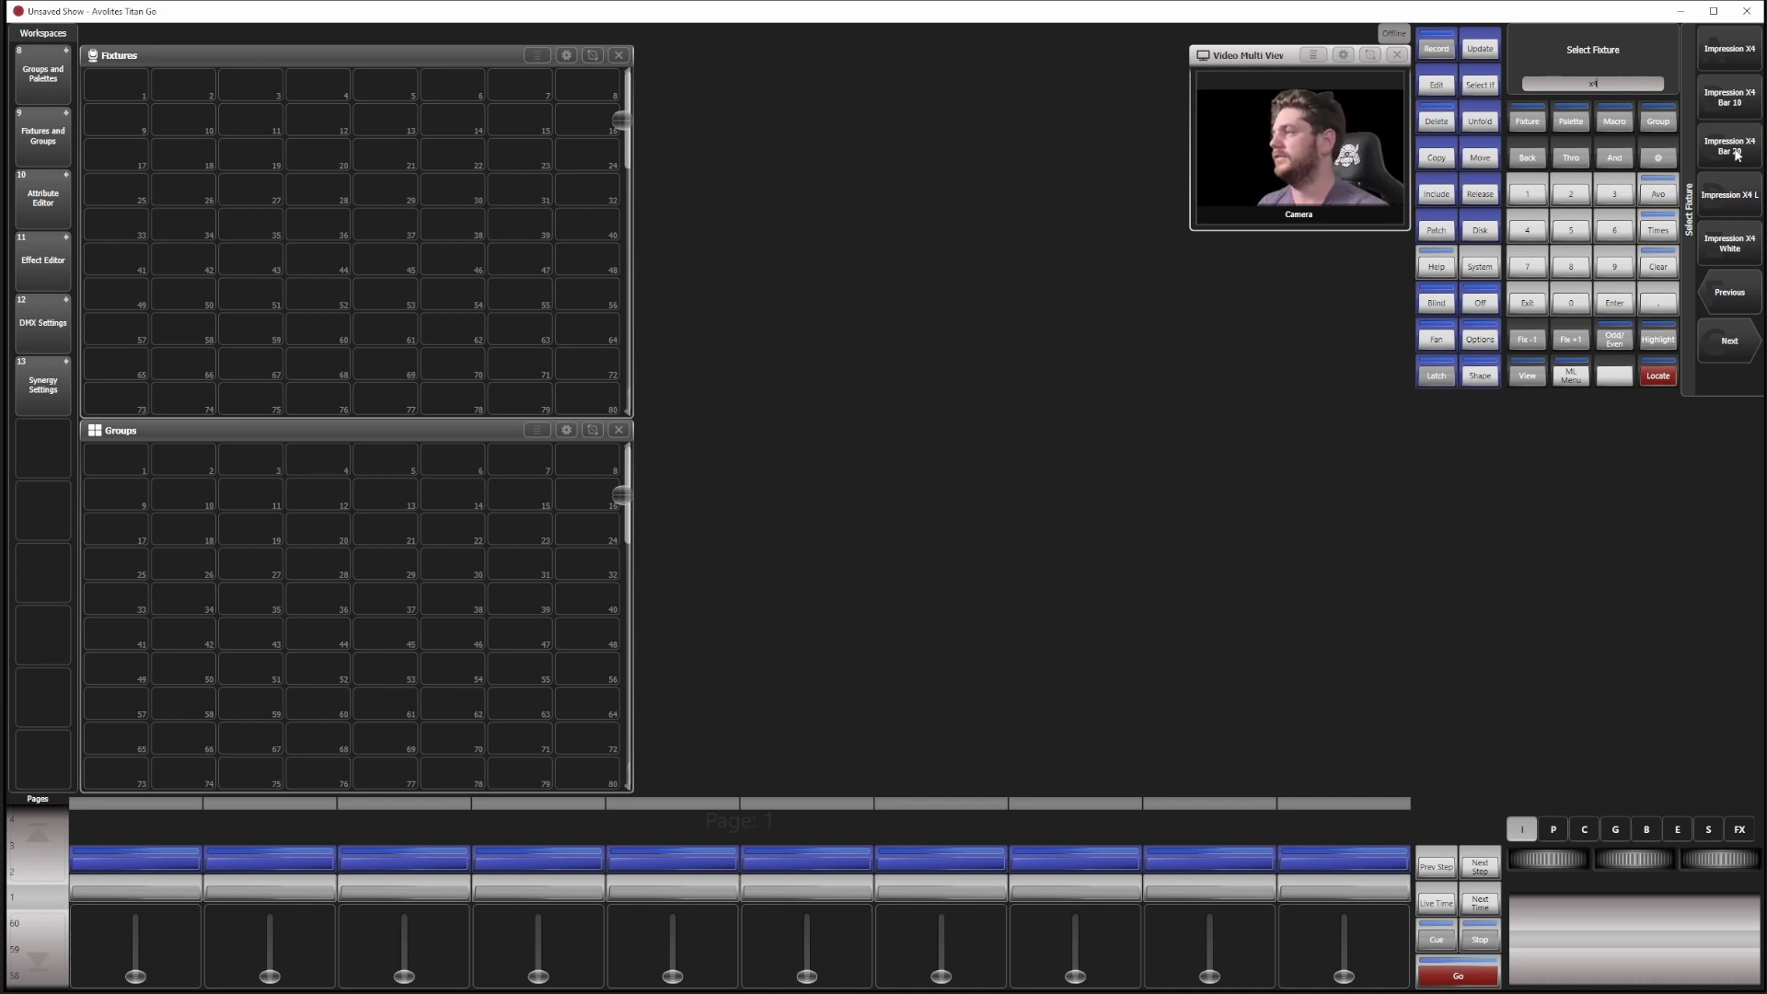
{"action": "left_click", "coordinate": [1737, 152]}
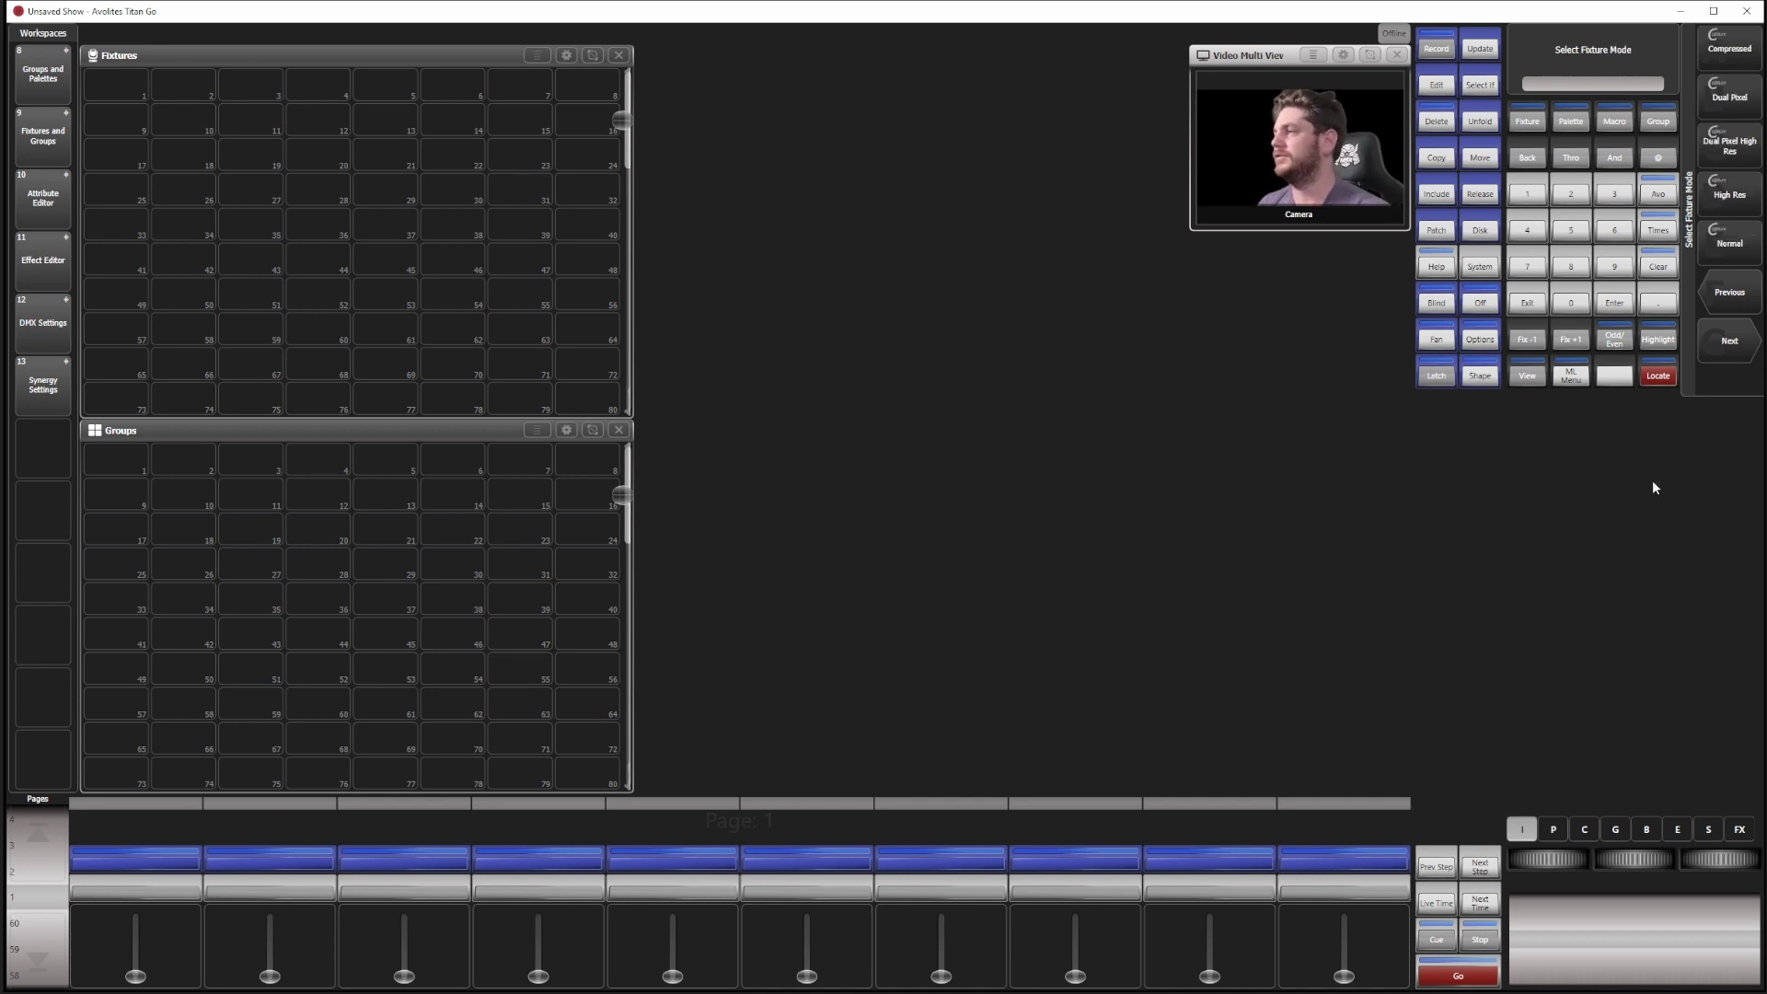
{"action": "left_click", "coordinate": [1753, 106]}
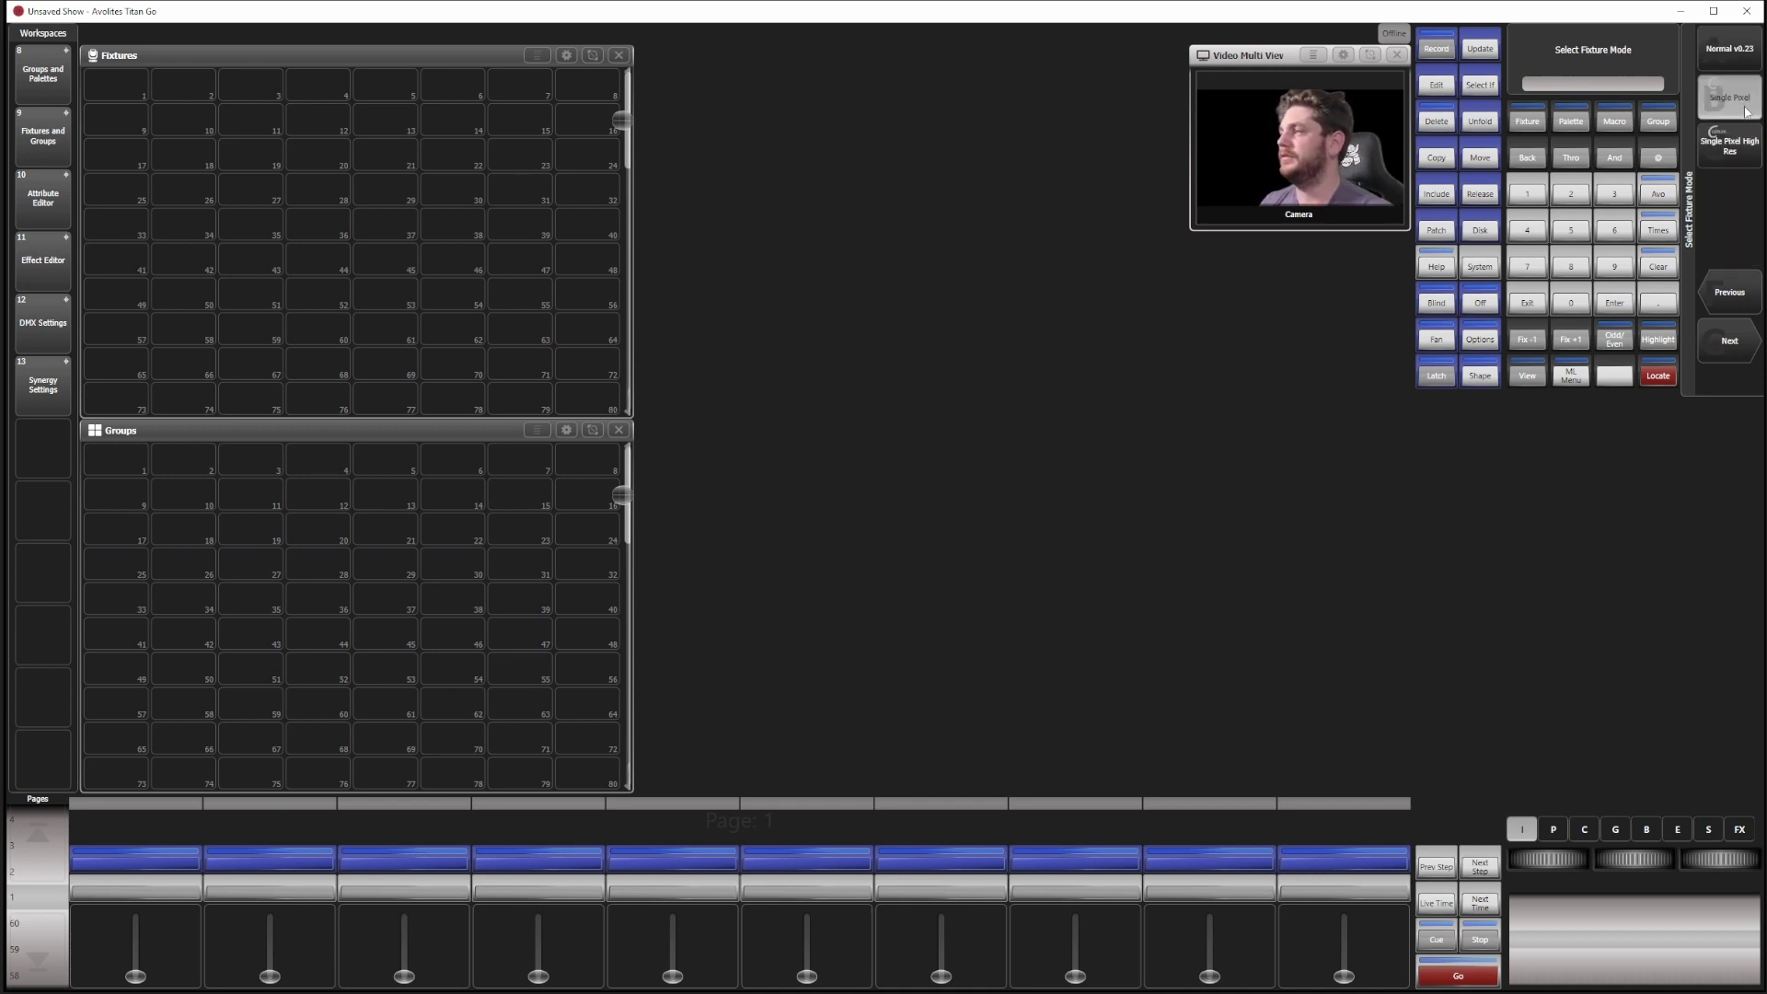
{"action": "type", "text": "12"}
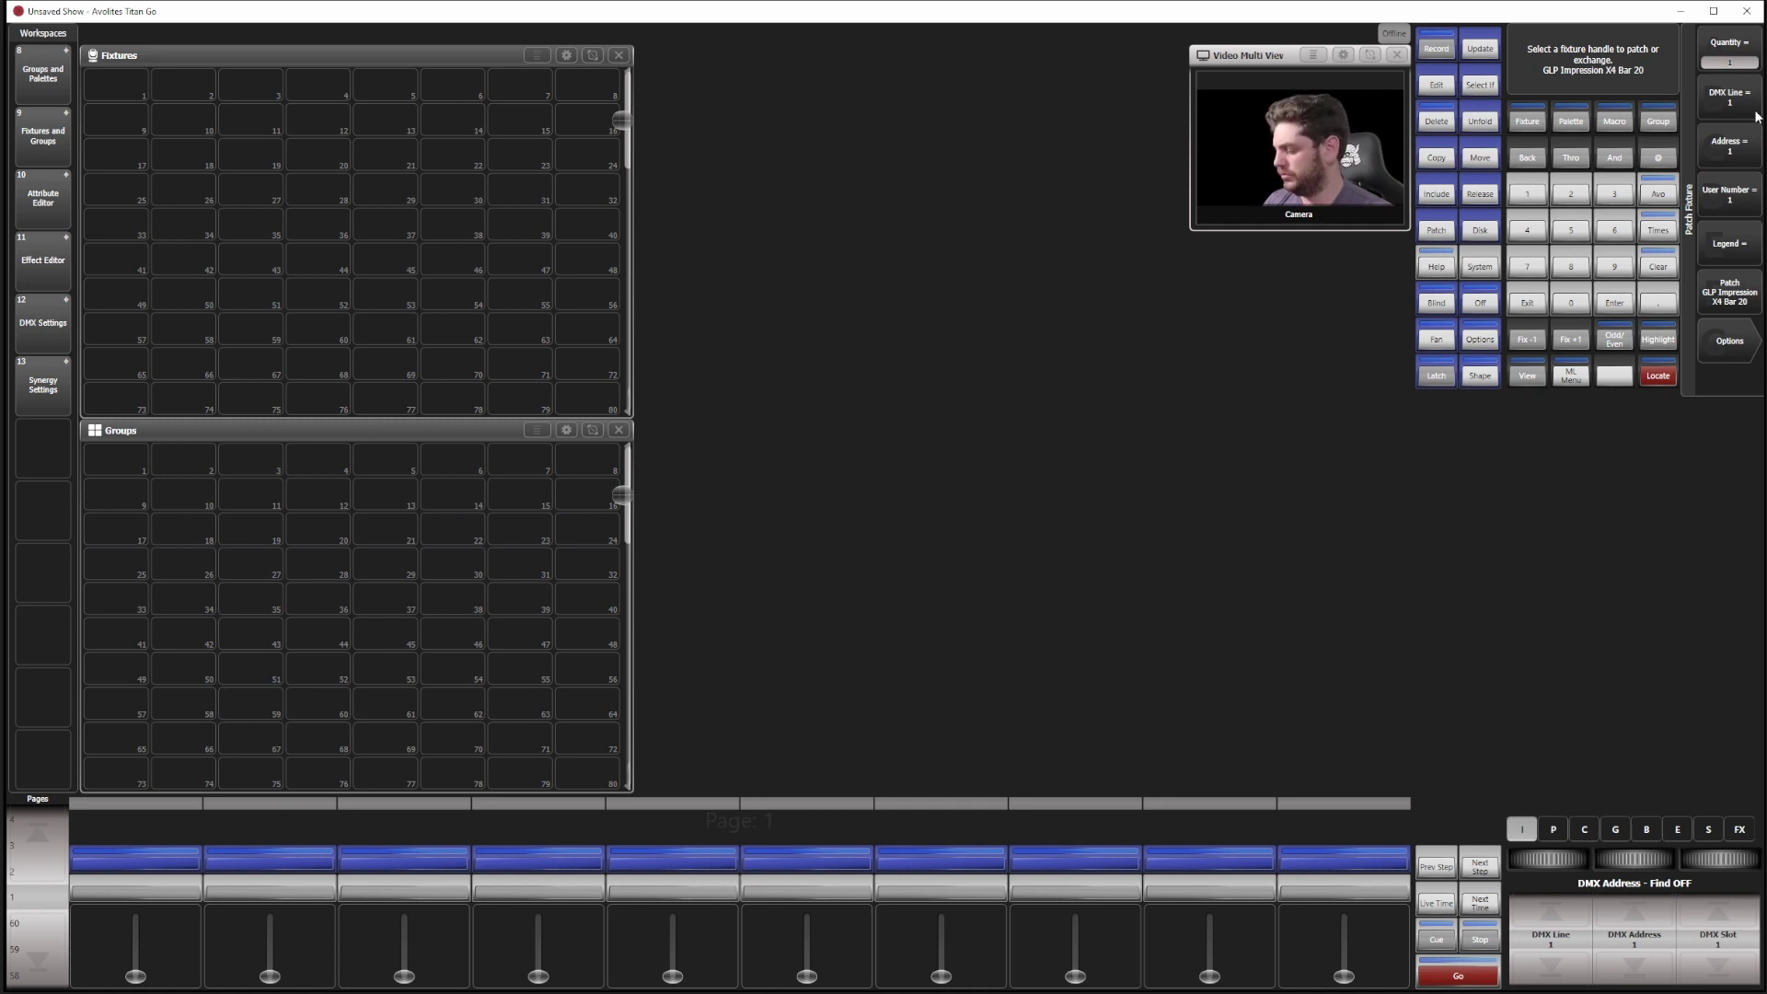
{"action": "left_click", "coordinate": [1731, 298]}
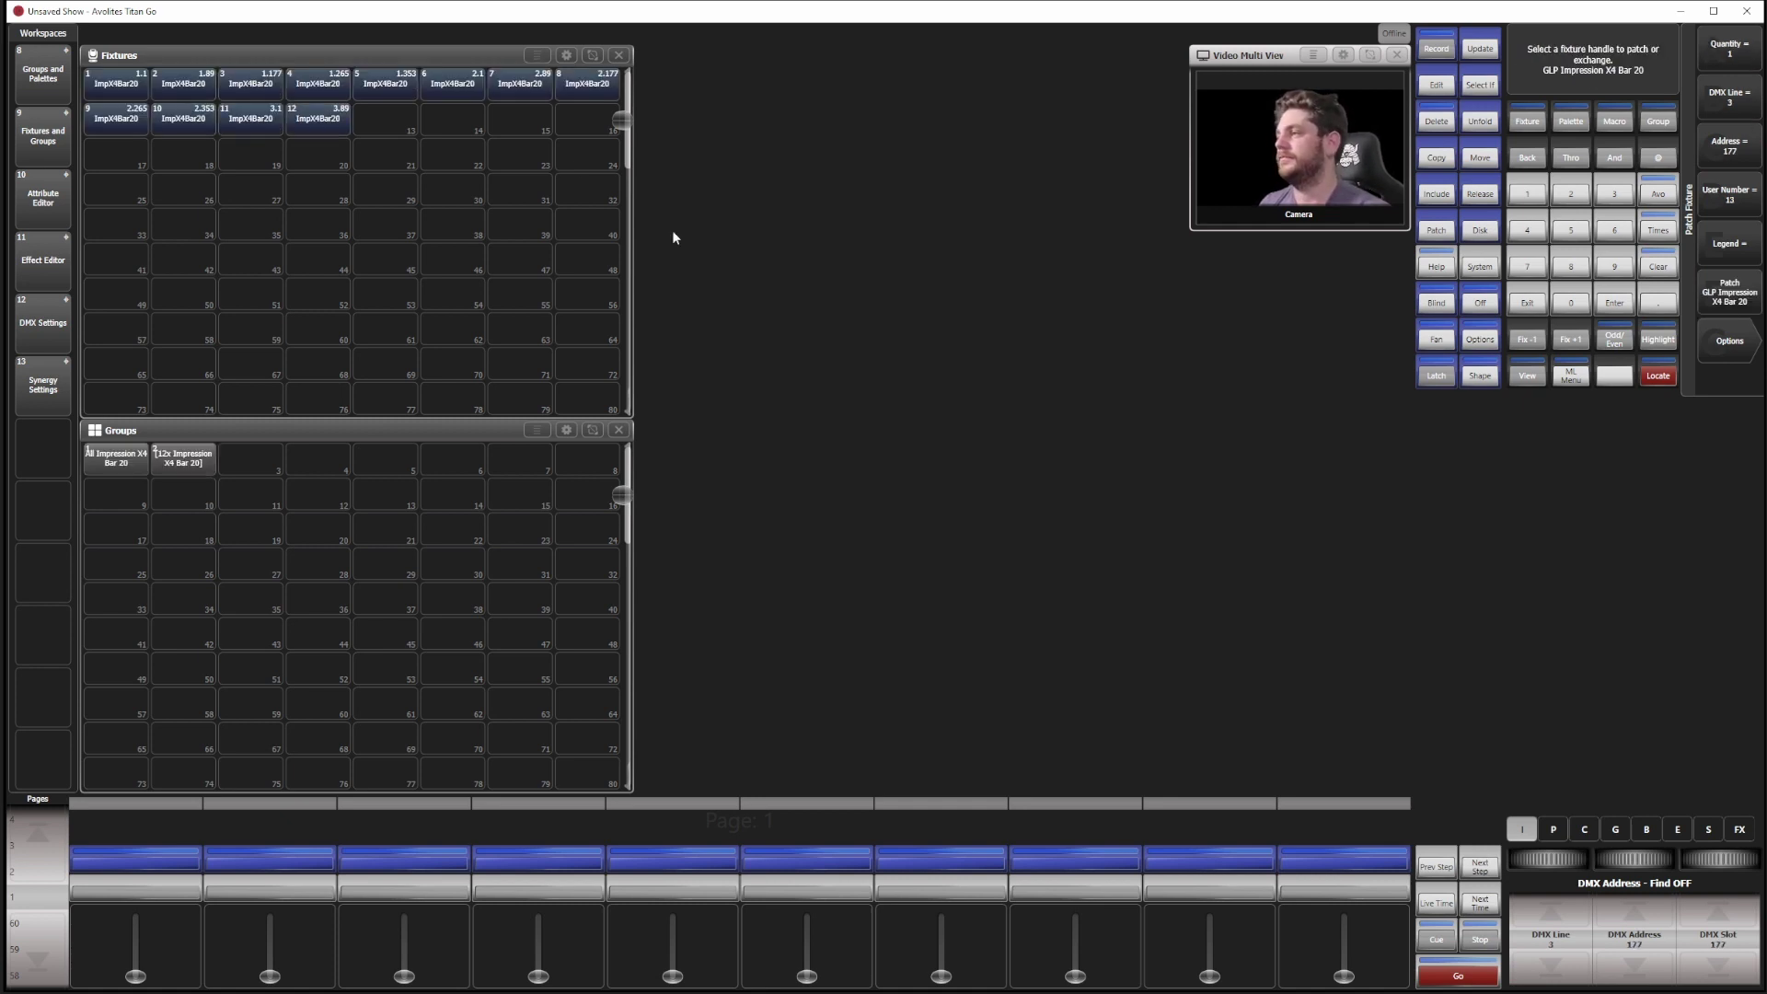
Step: Open the Capture Visualiser window and locate all the Impression X4 Bar 20 fixtures
{"action": "left_click", "coordinate": [1527, 376]}
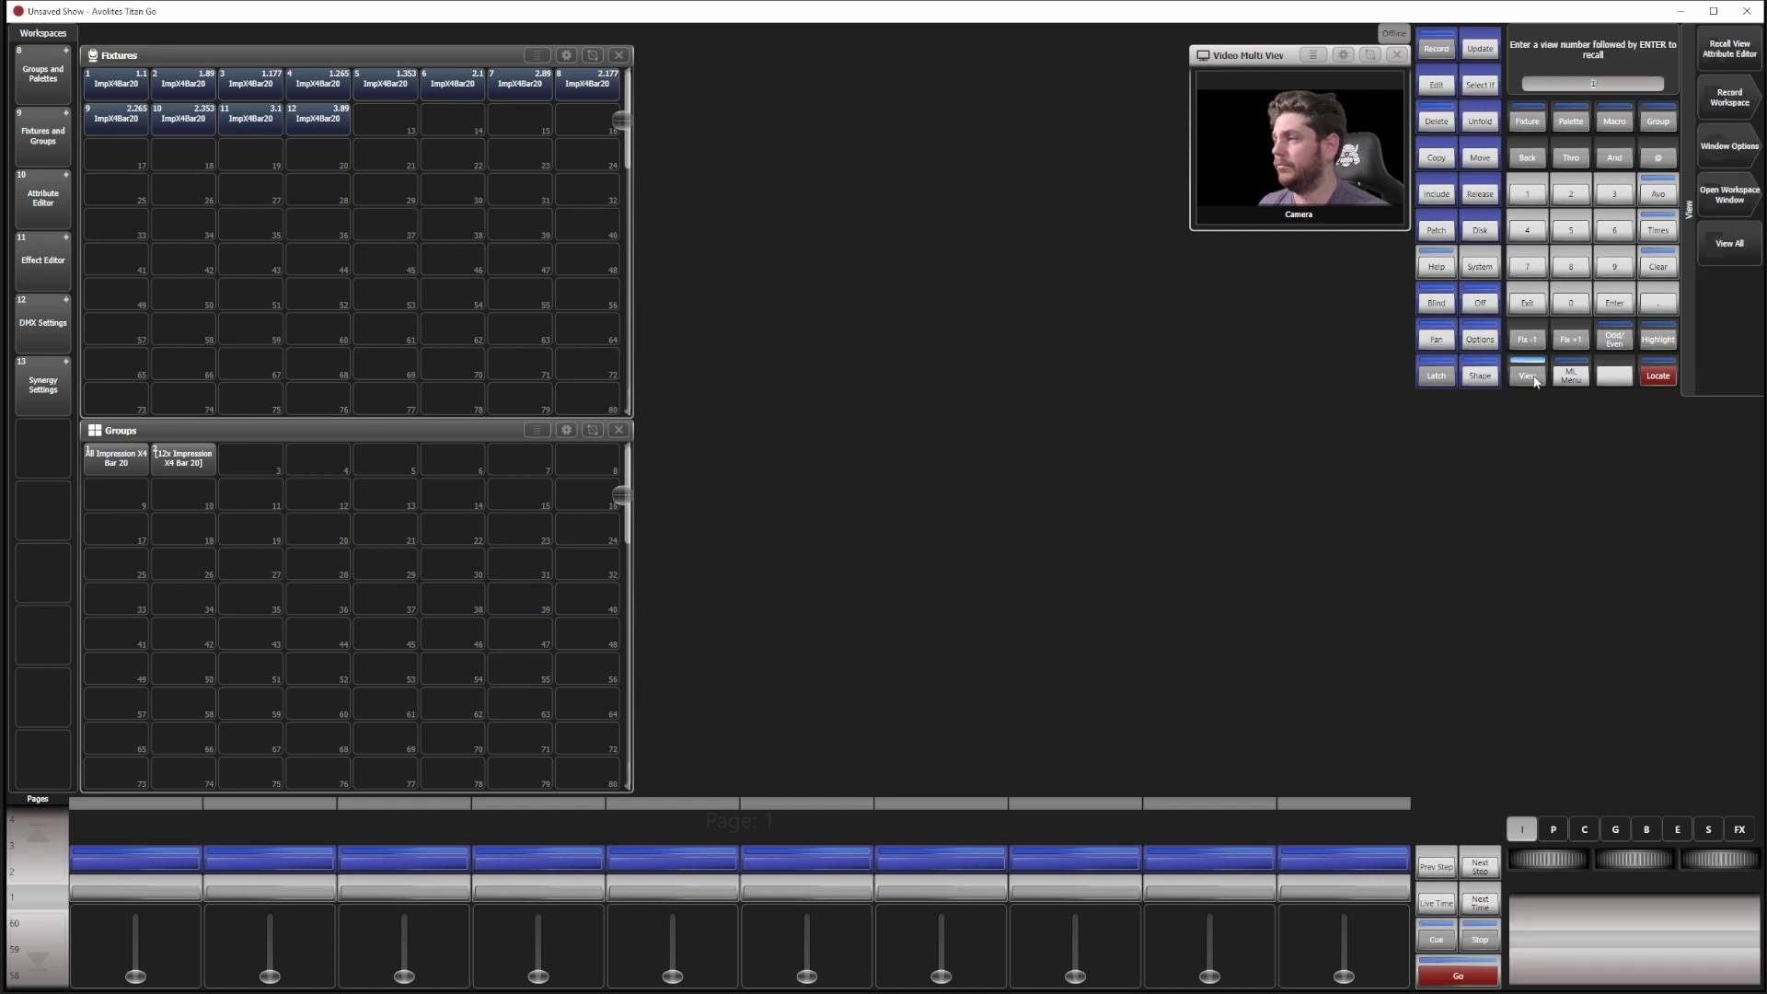
{"action": "left_click", "coordinate": [977, 375]}
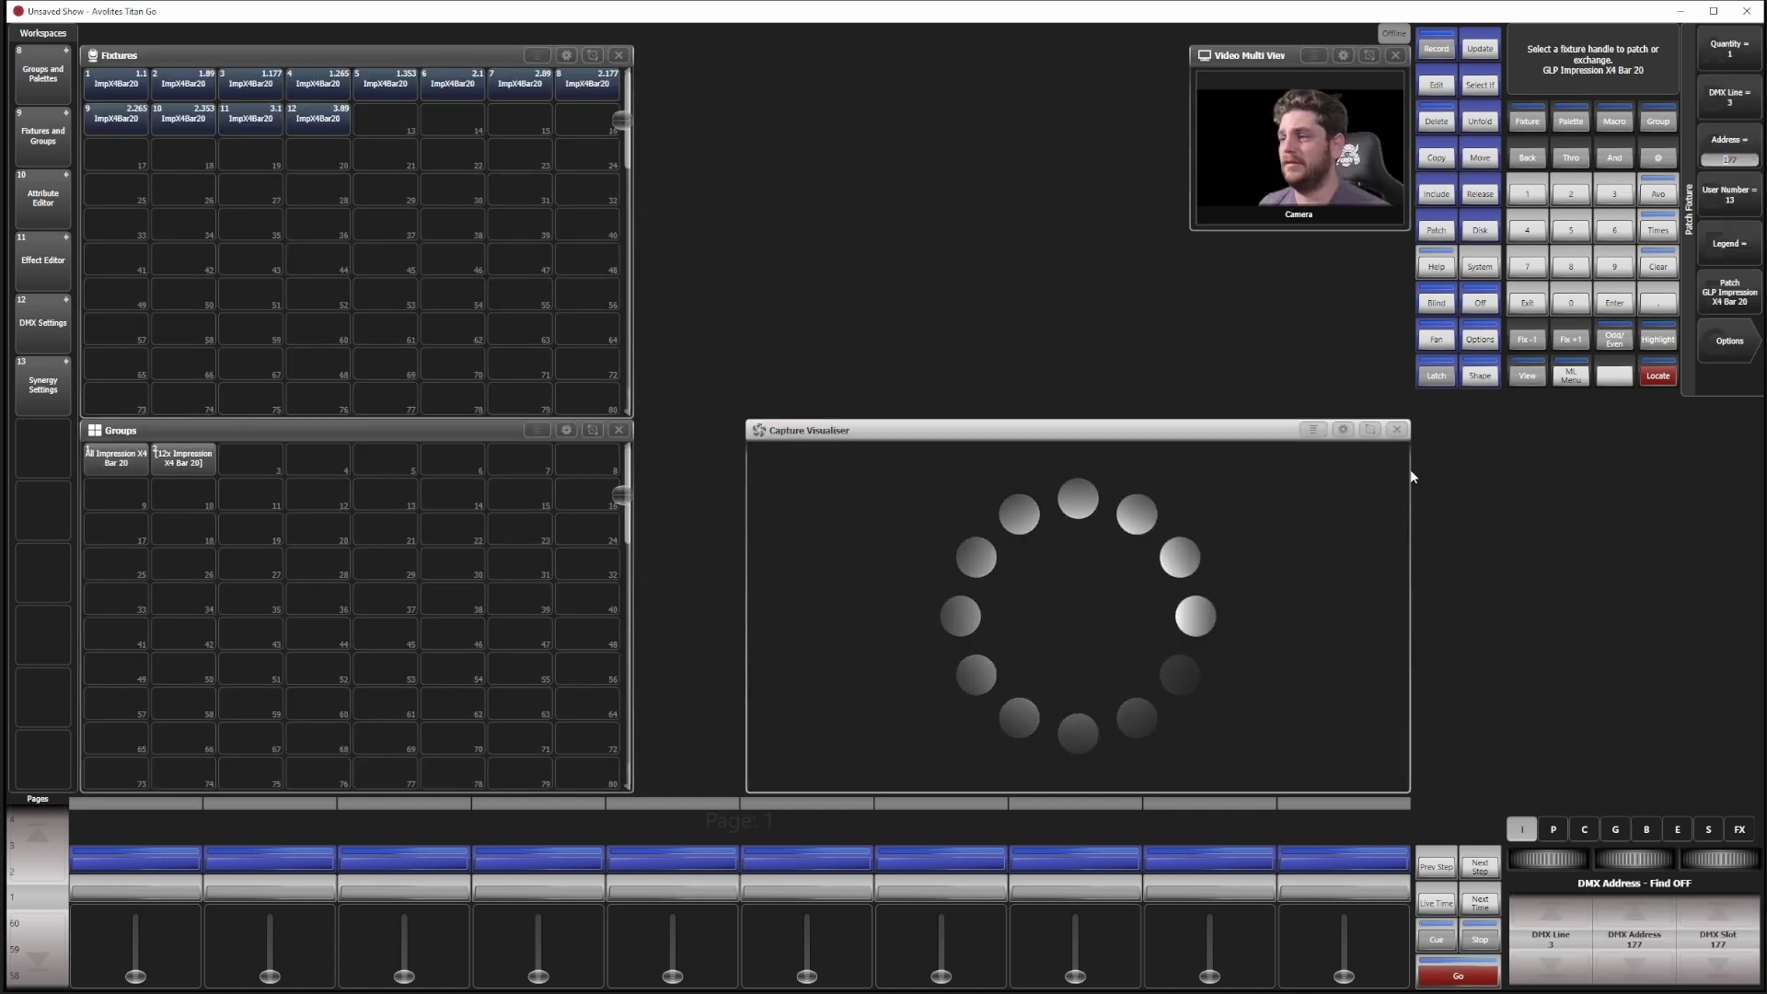
{"action": "left_click", "coordinate": [116, 457]}
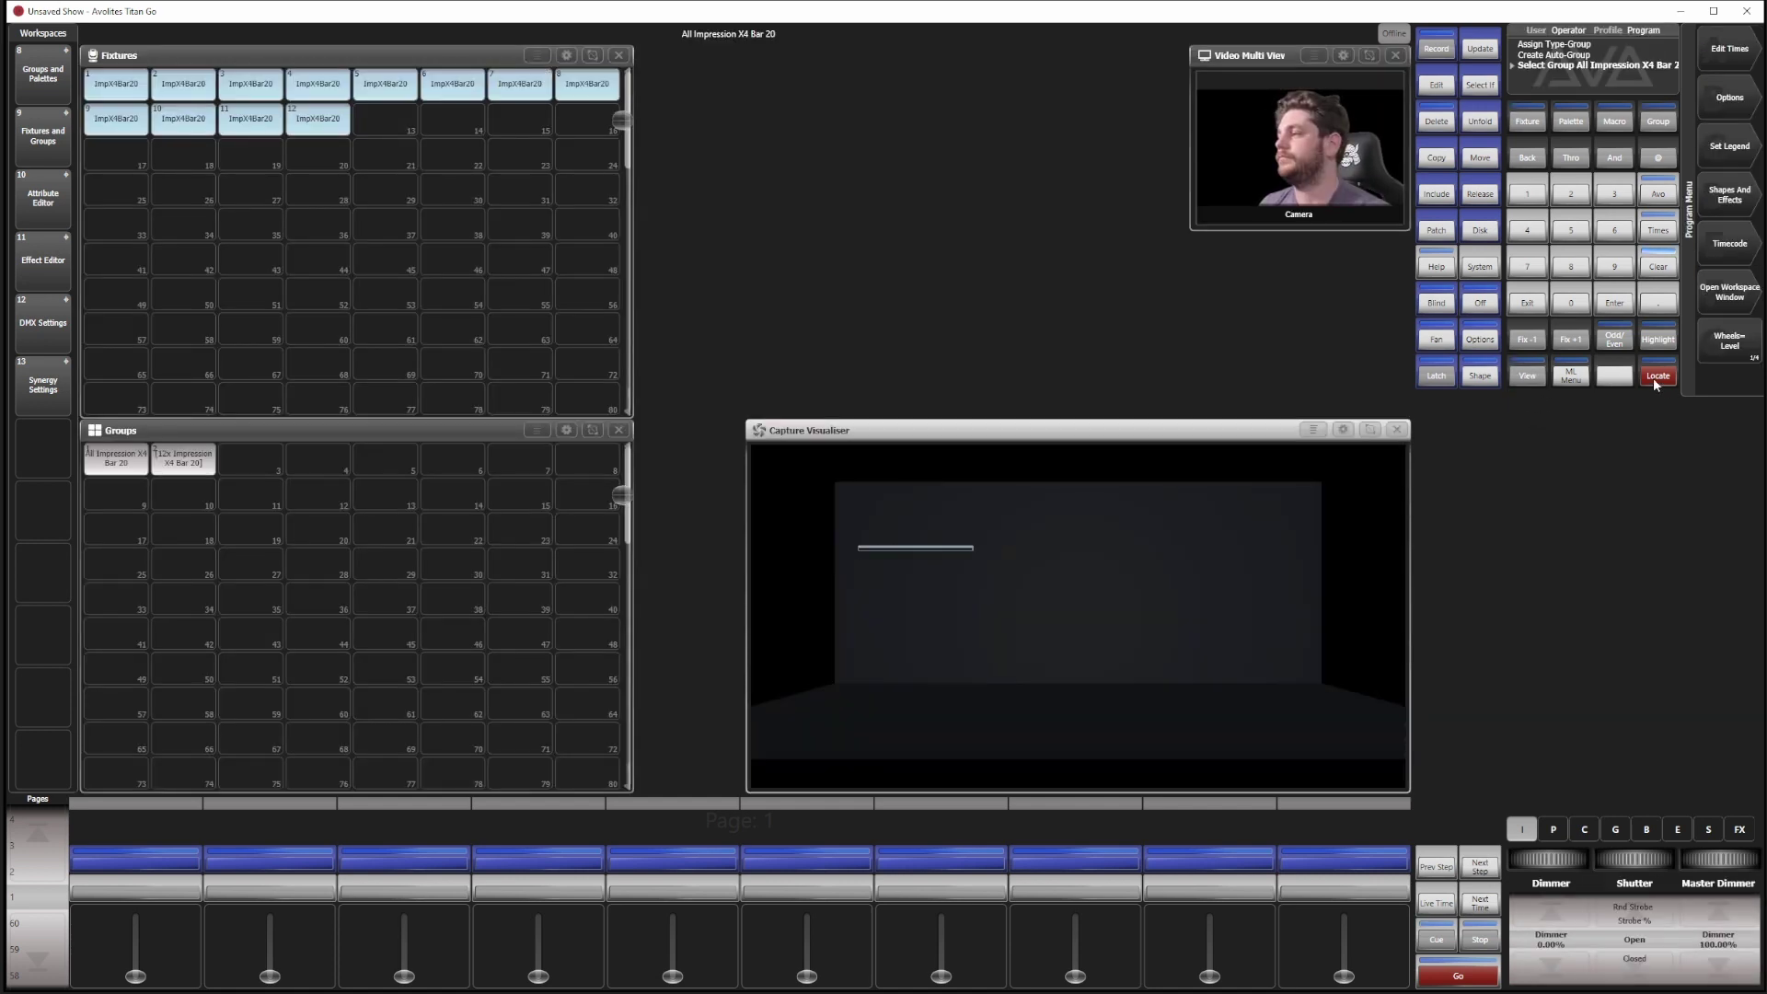
{"action": "left_click", "coordinate": [1657, 375]}
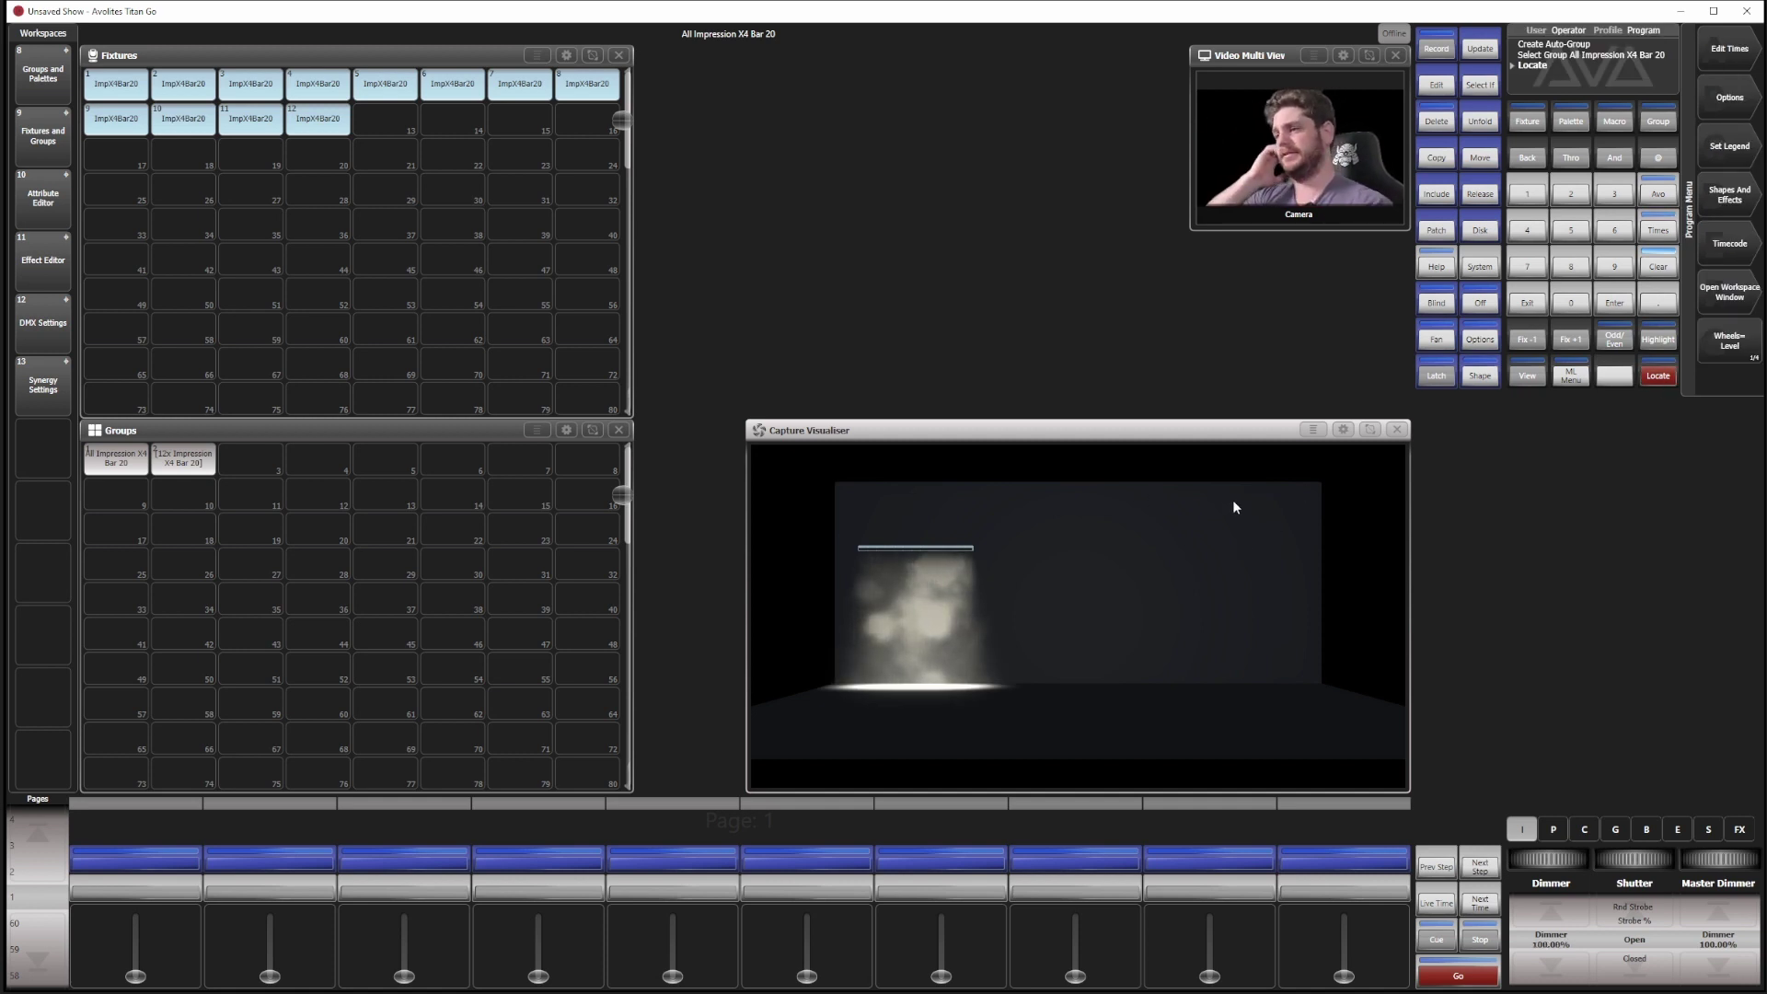
Step: Switch the wheels to visualiser control and set Position Y of all selected bars to 5 m
{"action": "left_click", "coordinate": [1740, 338]}
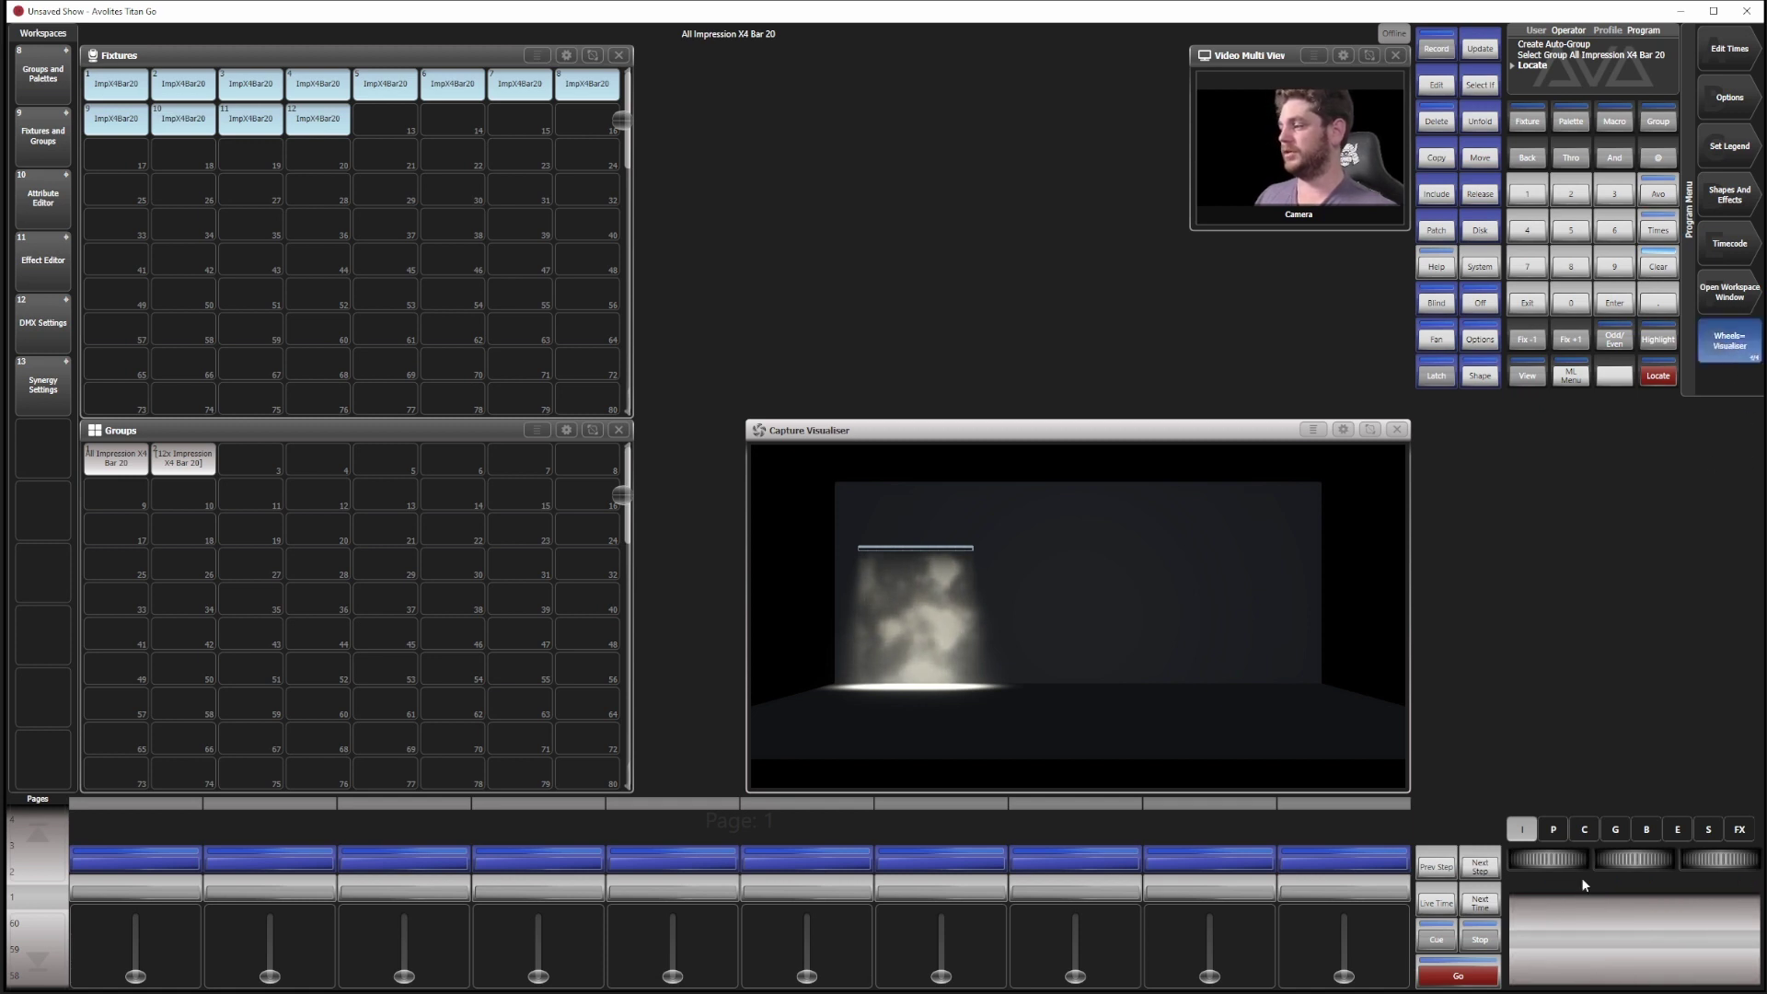
{"action": "left_click", "coordinate": [1551, 829]}
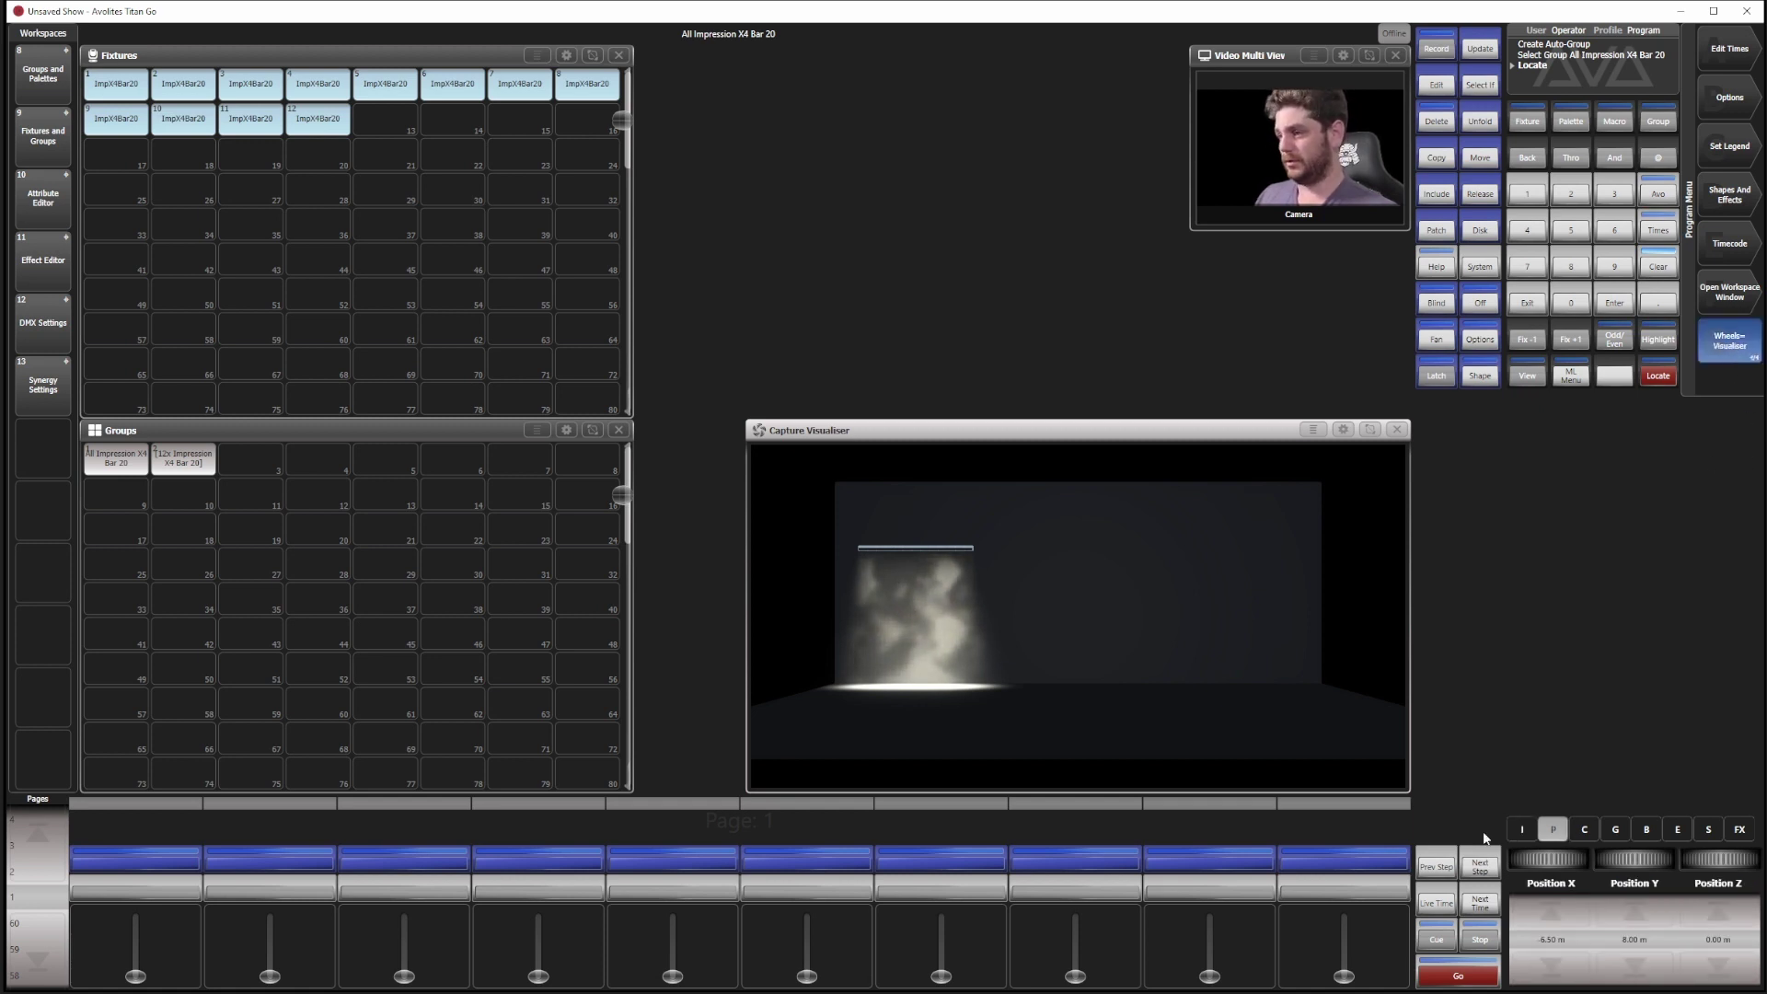
{"action": "left_click", "coordinate": [1633, 941]}
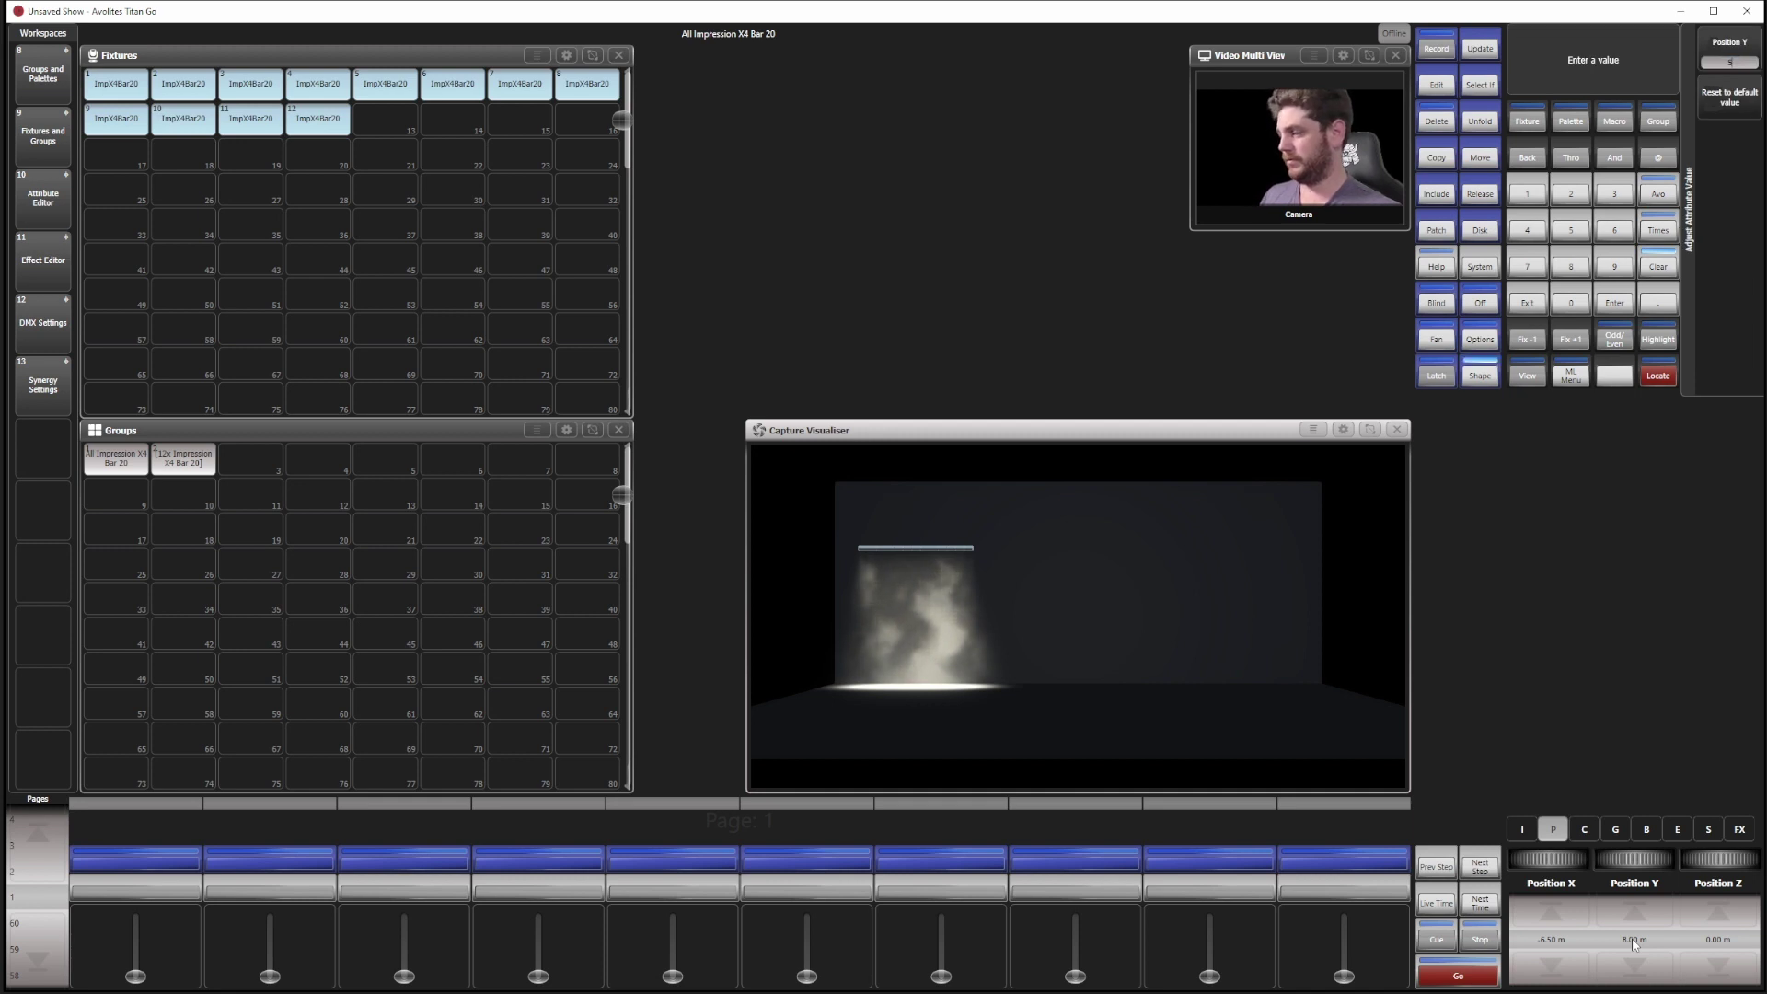
{"action": "key", "text": "Return"}
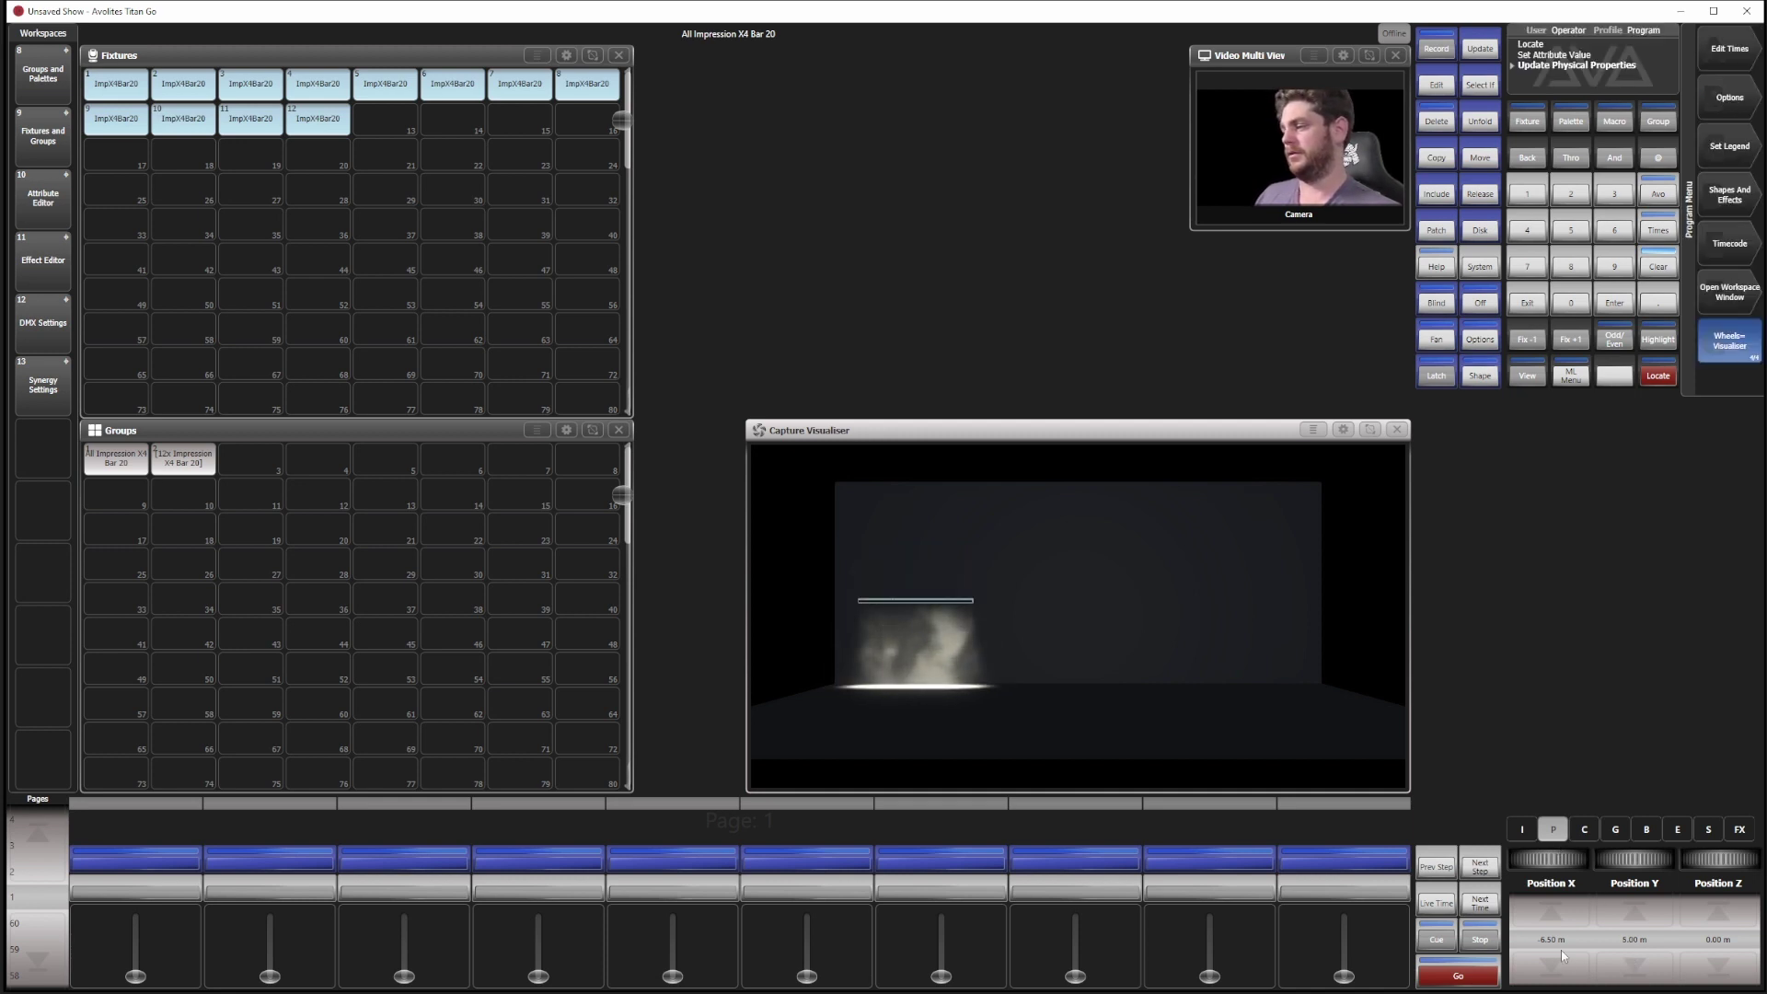
Step: Set both Orientation X and Orientation Y of the selected bars to 270°
{"action": "left_click", "coordinate": [1555, 831]}
{"action": "left_click", "coordinate": [1557, 946]}
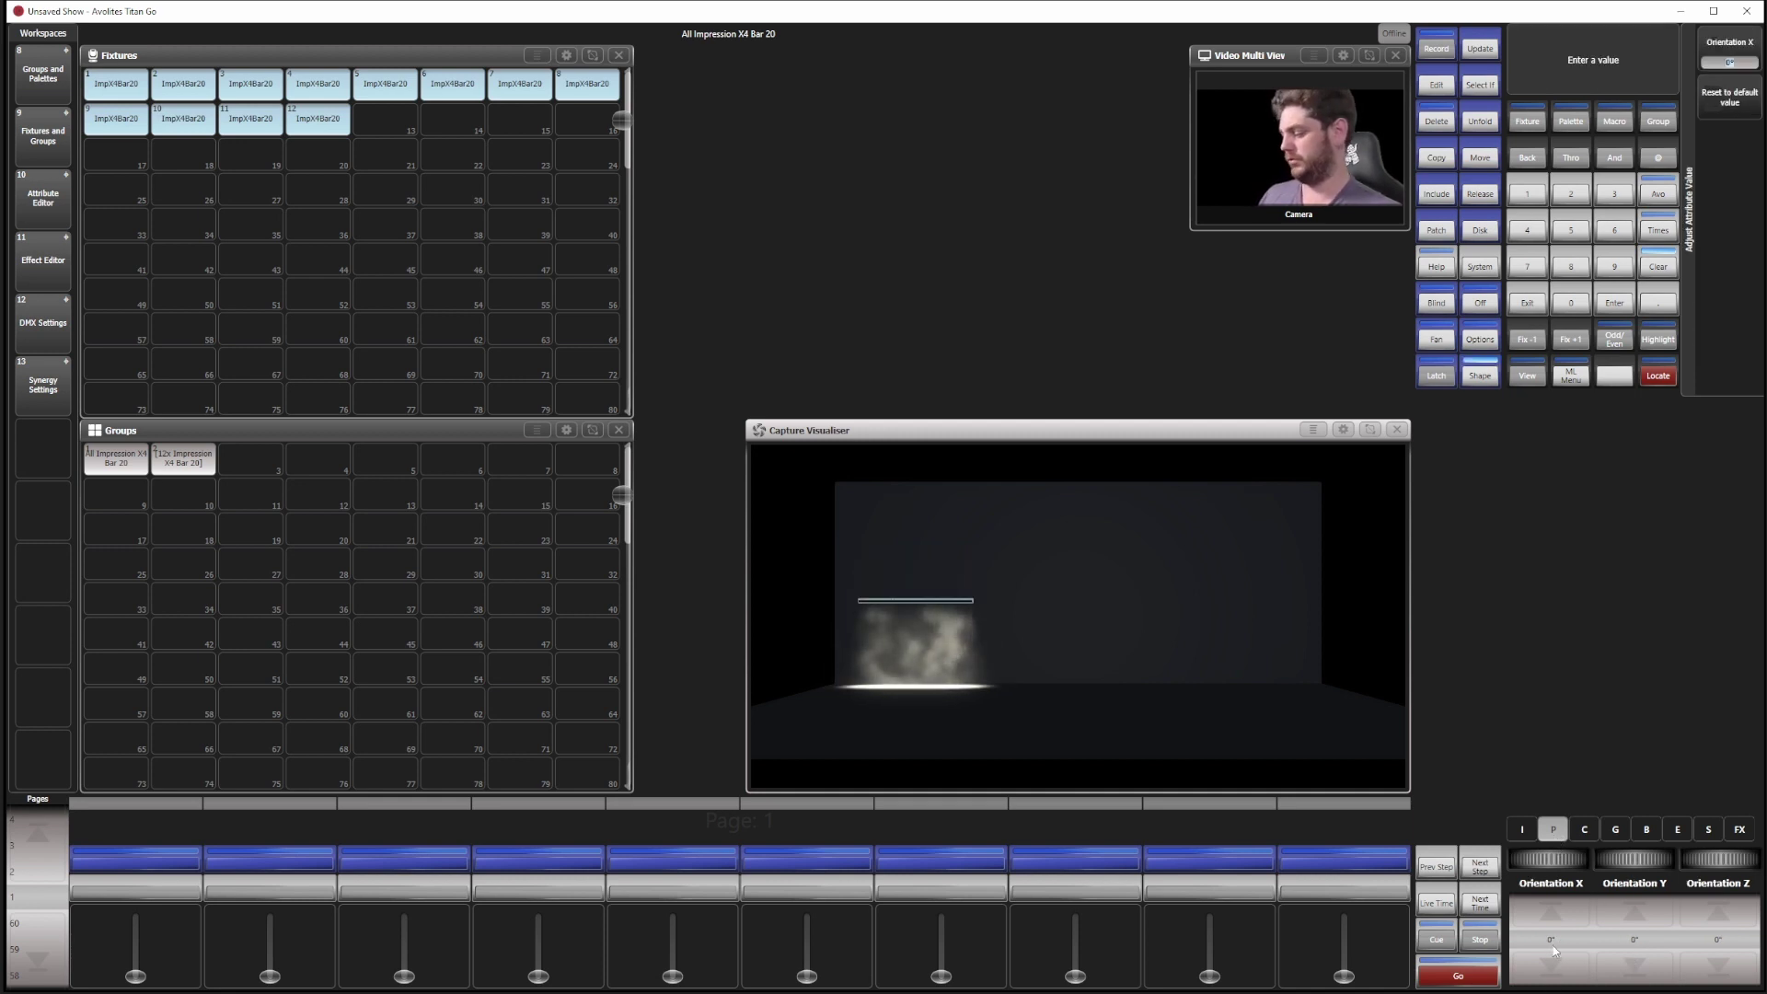
{"action": "key", "text": "Return"}
{"action": "left_click", "coordinate": [1634, 940]}
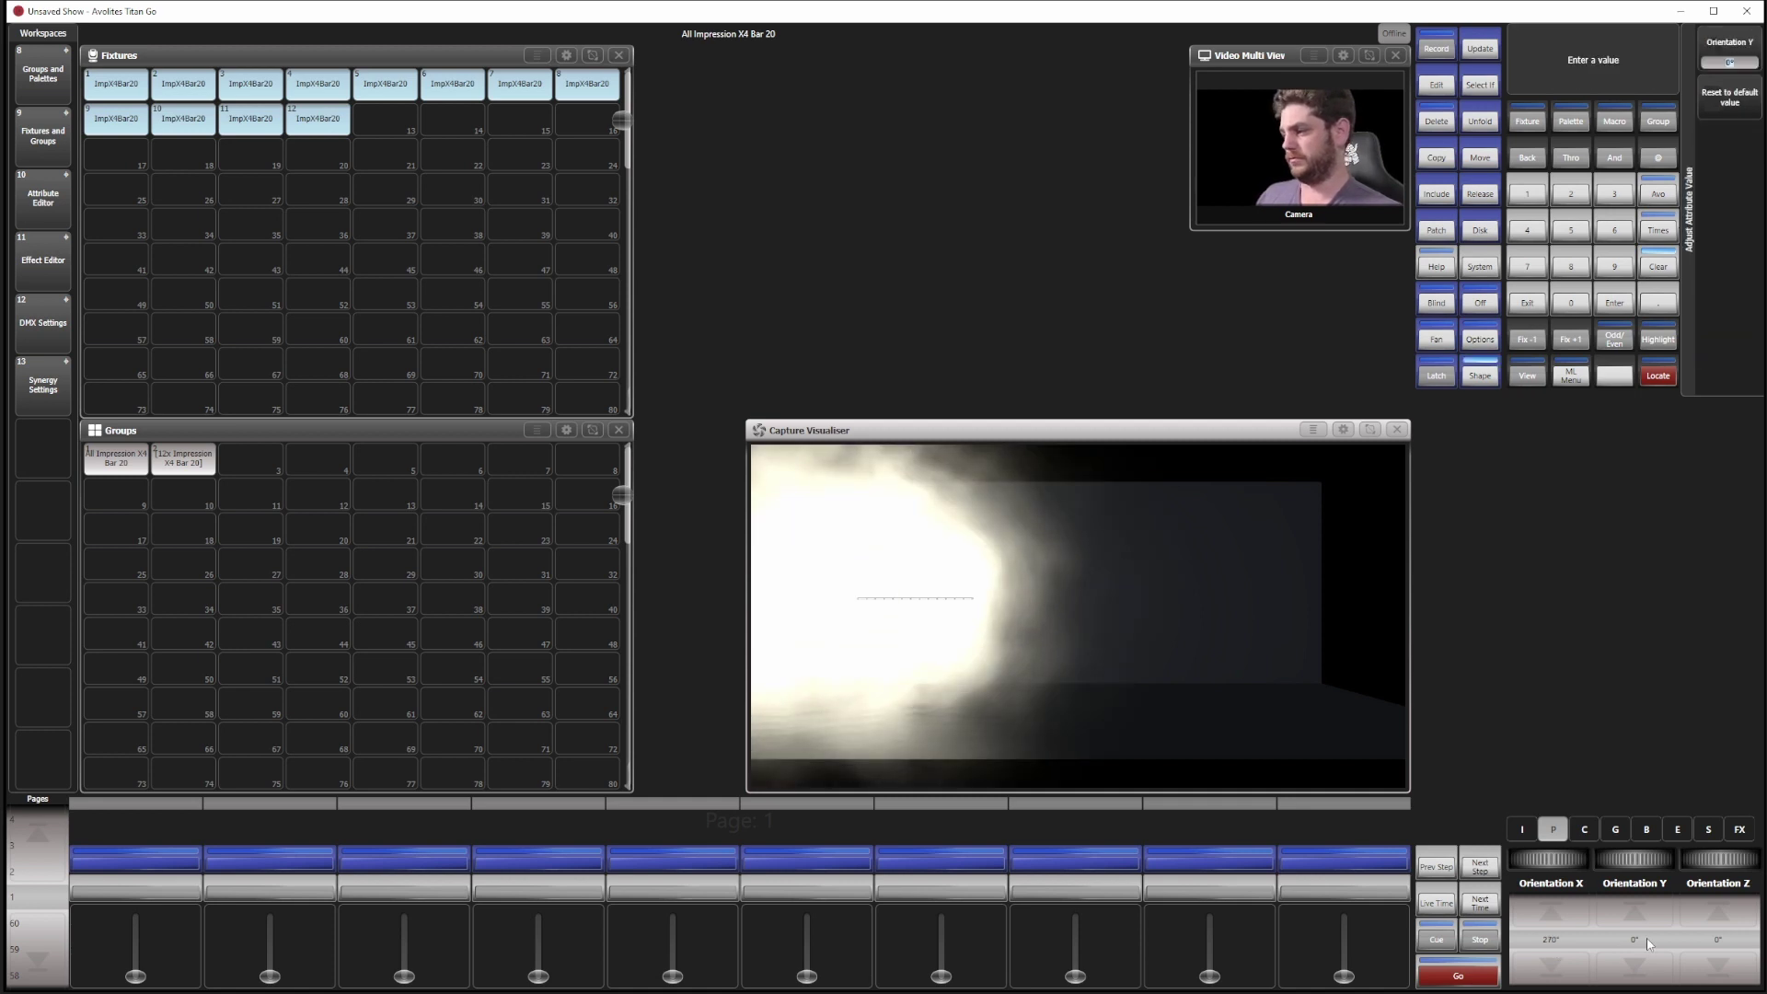
{"action": "type", "text": "270"}
{"action": "key", "text": "Return"}
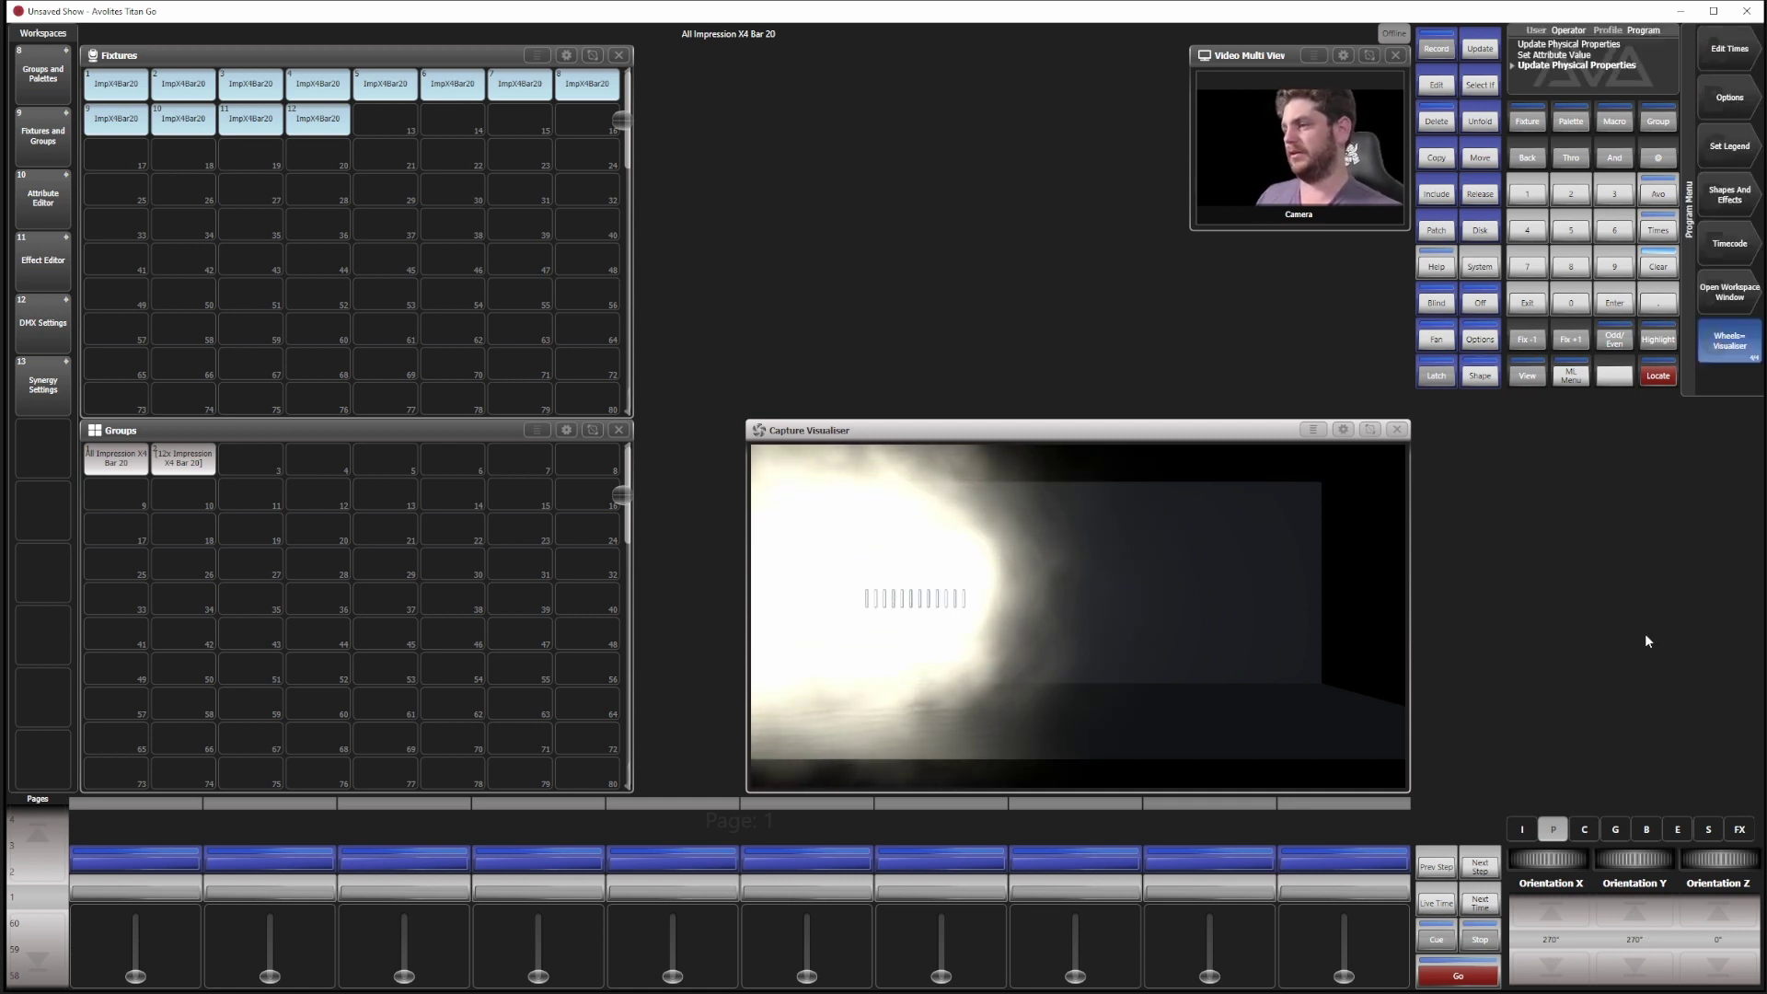
Step: Set Position X of all bars to 0 m, fan them out to about 0.6 m along X, and clear the programmer
{"action": "left_click", "coordinate": [1554, 831]}
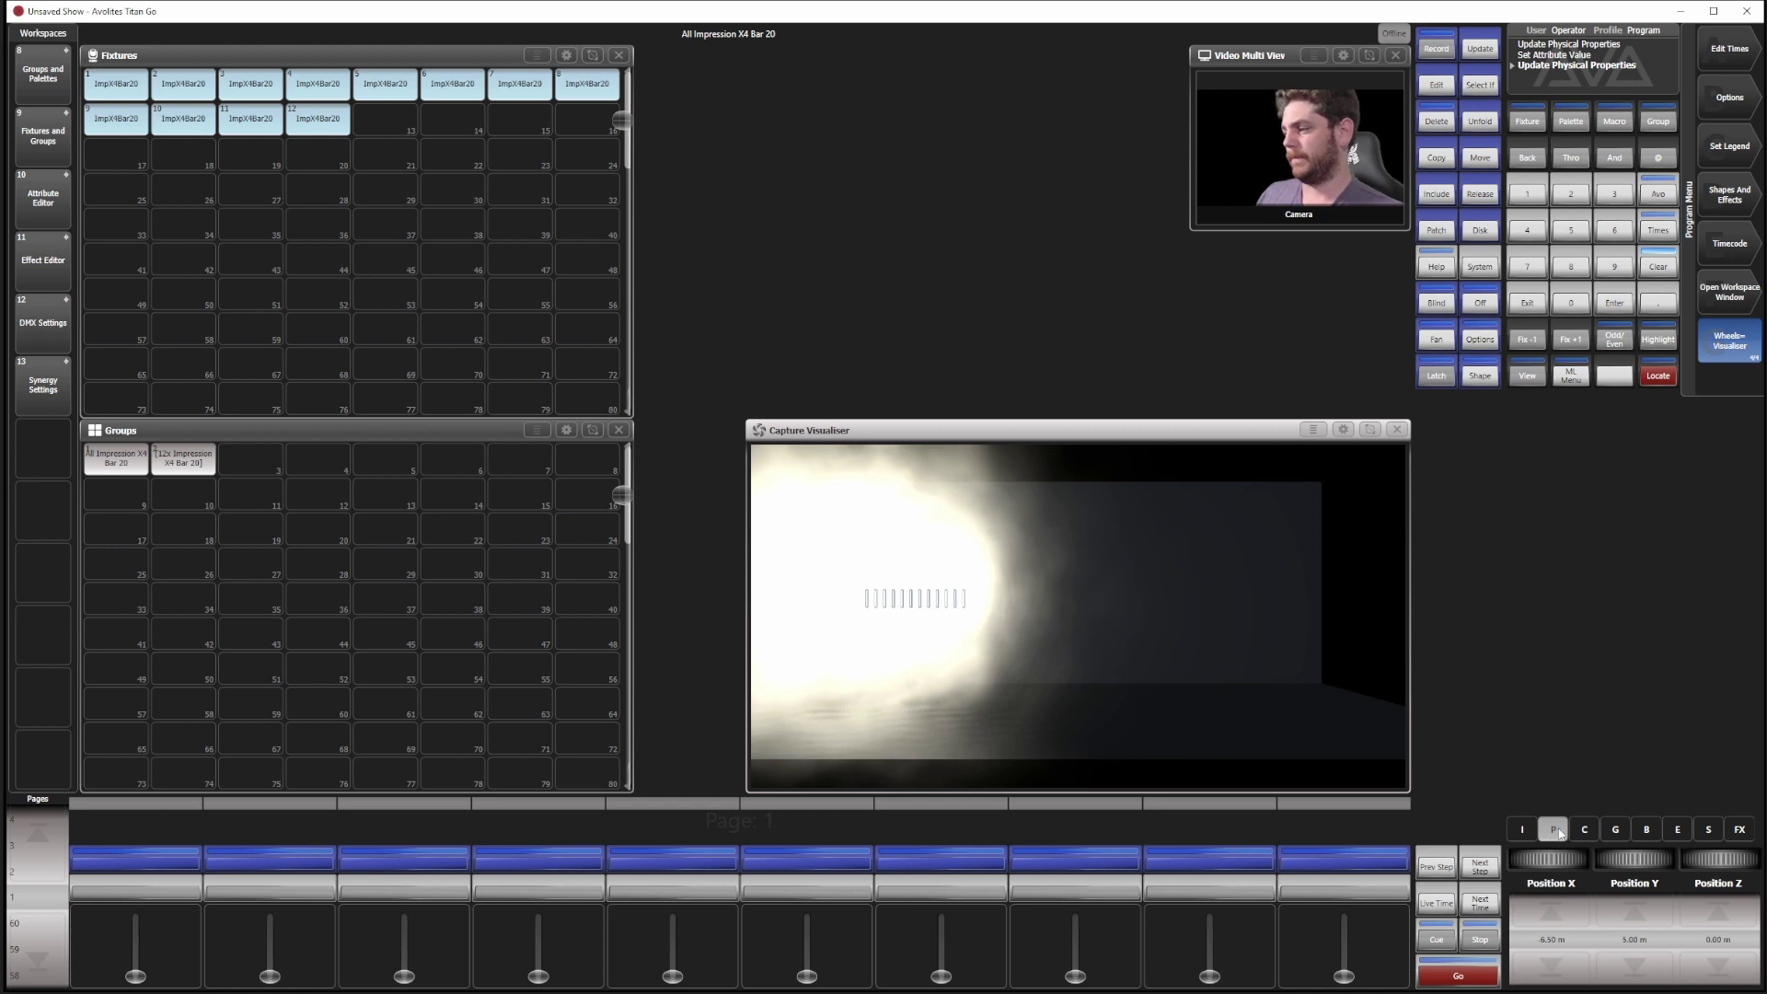
{"action": "left_click", "coordinate": [1562, 943]}
{"action": "type", "text": "0"}
{"action": "key", "text": "Return"}
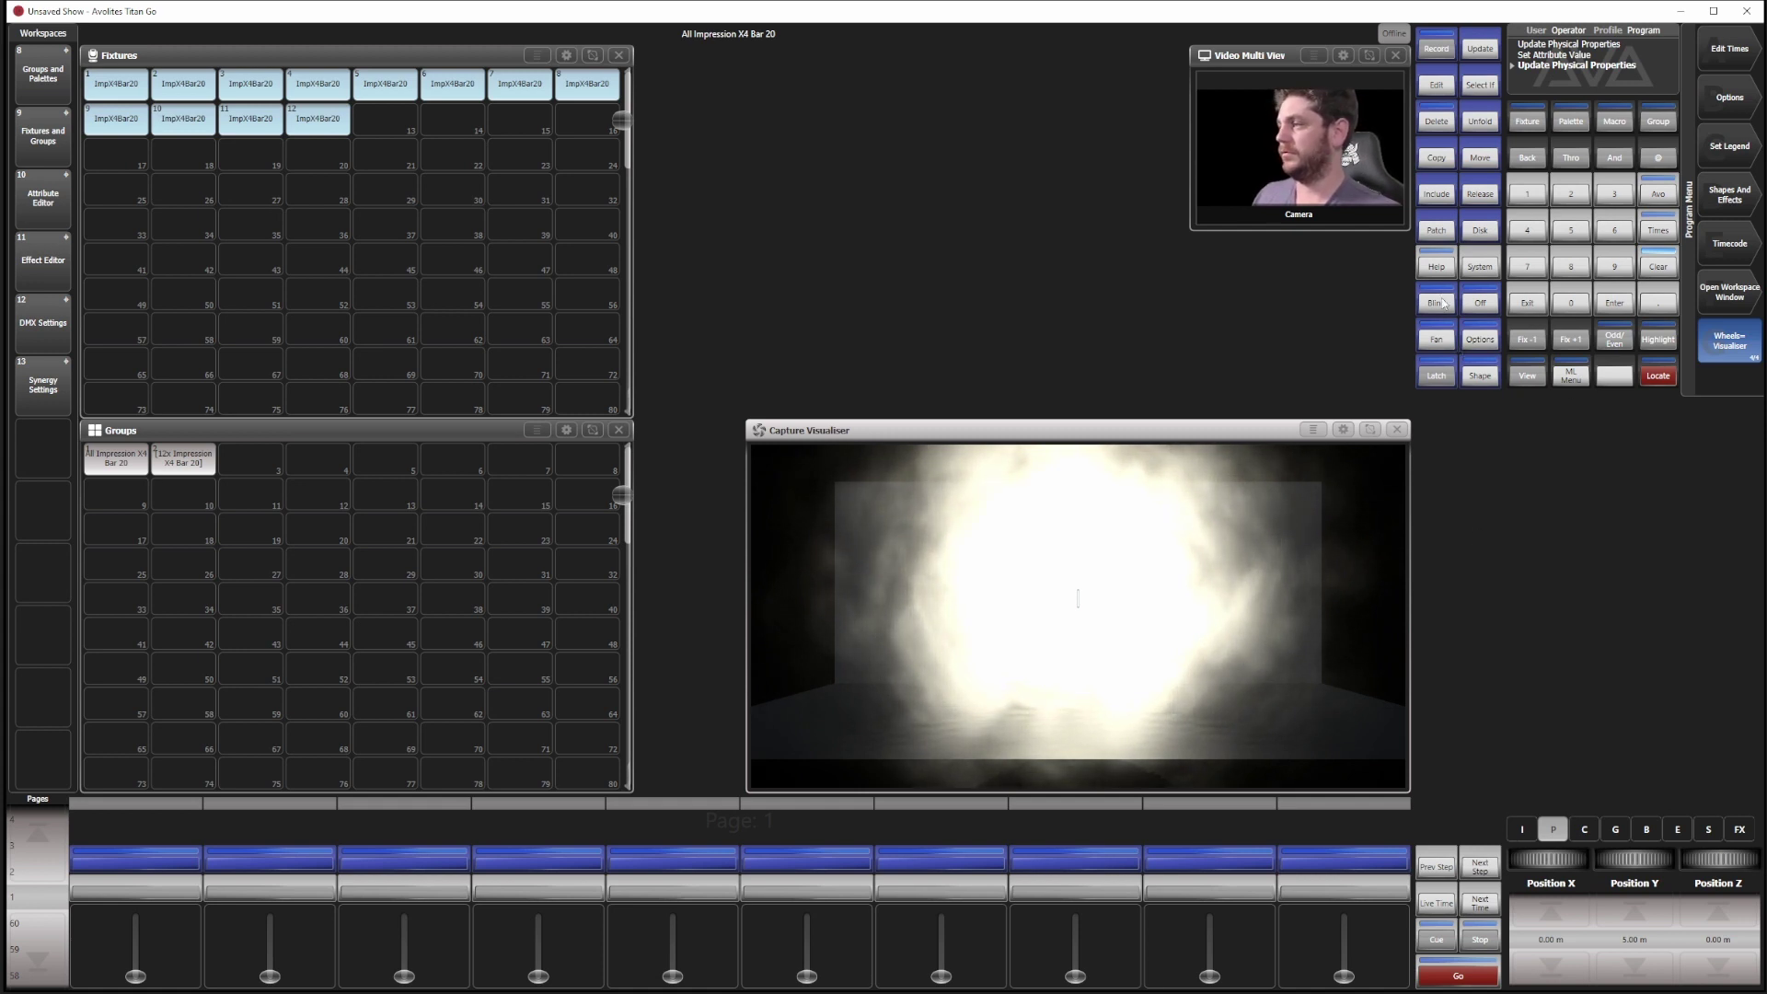
{"action": "left_click_drag", "start_coordinate": [1550, 859], "coordinate": [1584, 859]}
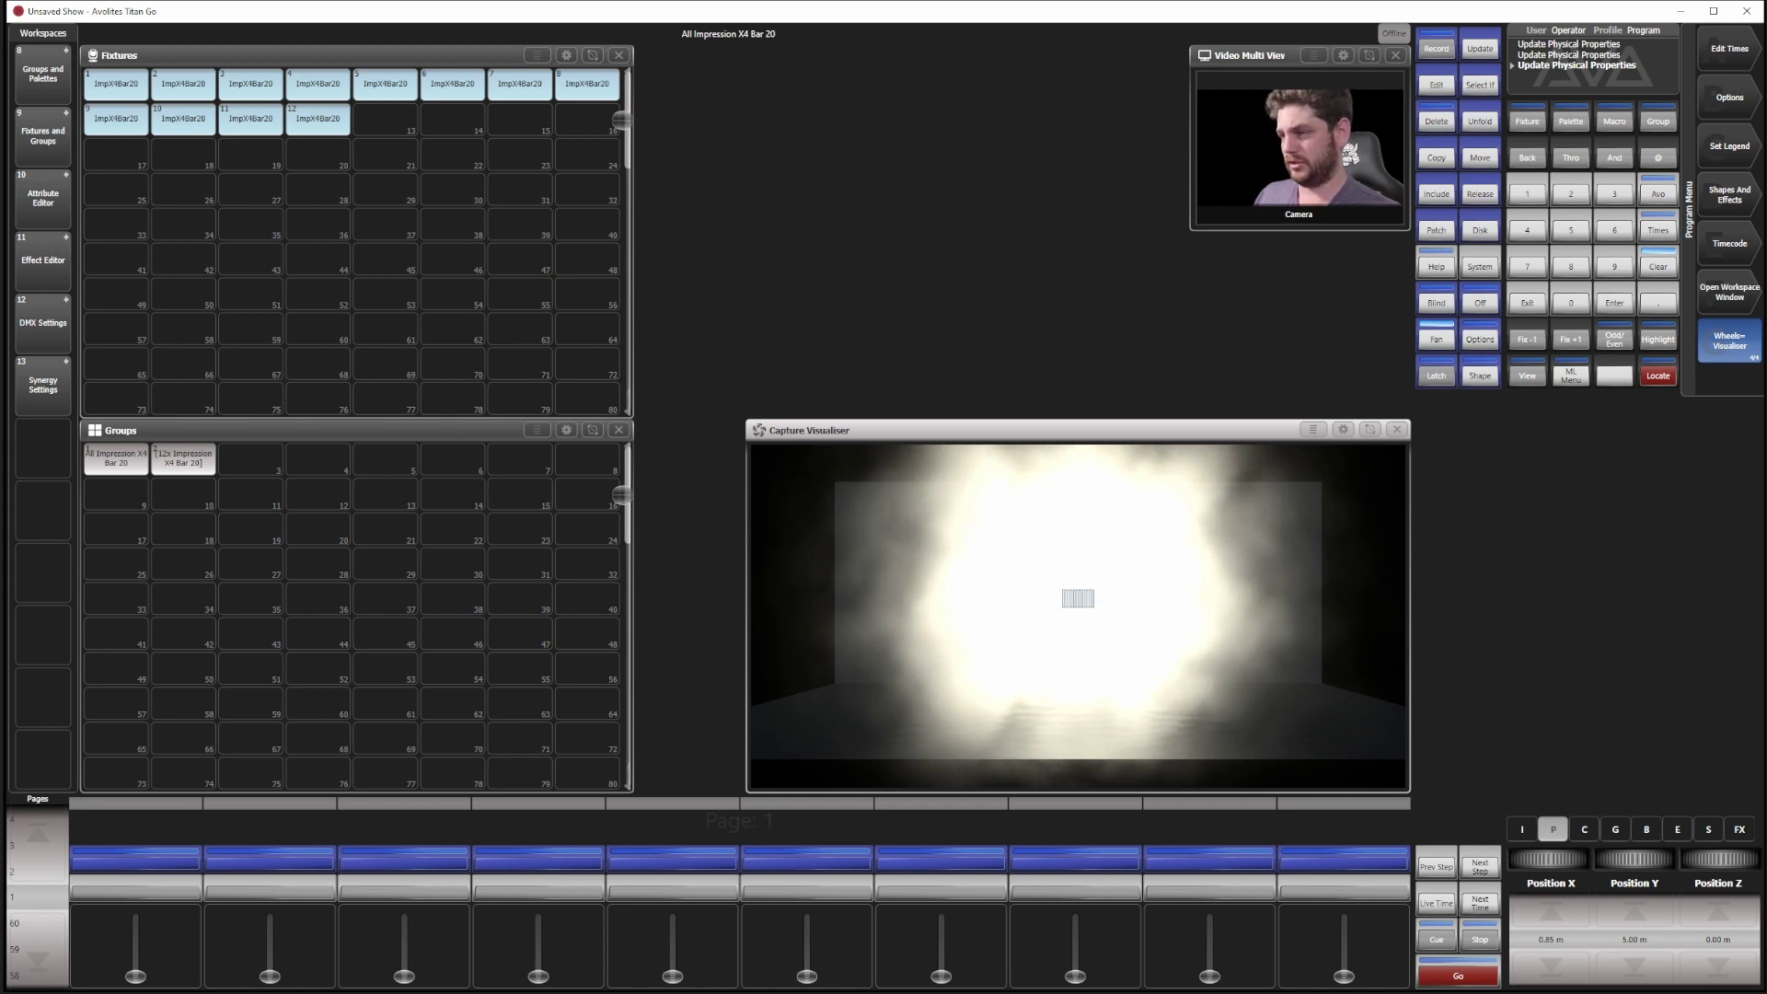
{"action": "left_click", "coordinate": [1658, 266]}
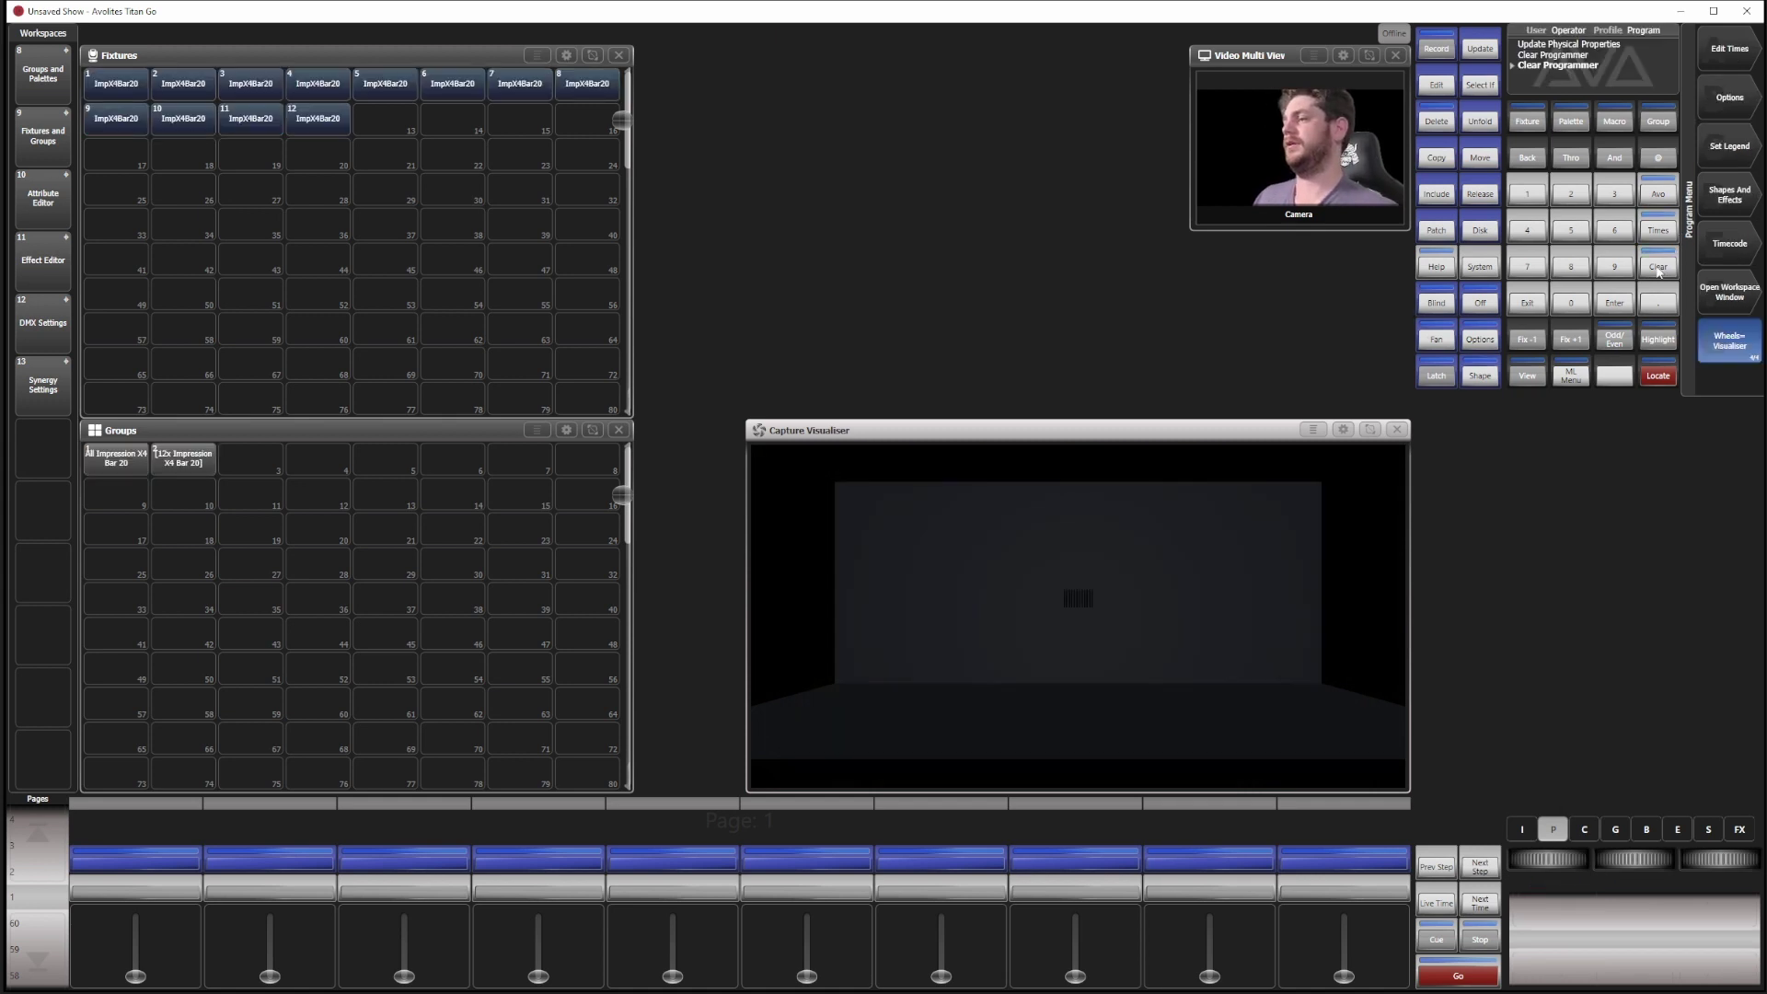
Step: Open the Capture Visualiser settings and move their window into the free space above the visualiser
{"action": "left_click", "coordinate": [1321, 430]}
{"action": "left_click", "coordinate": [774, 473]}
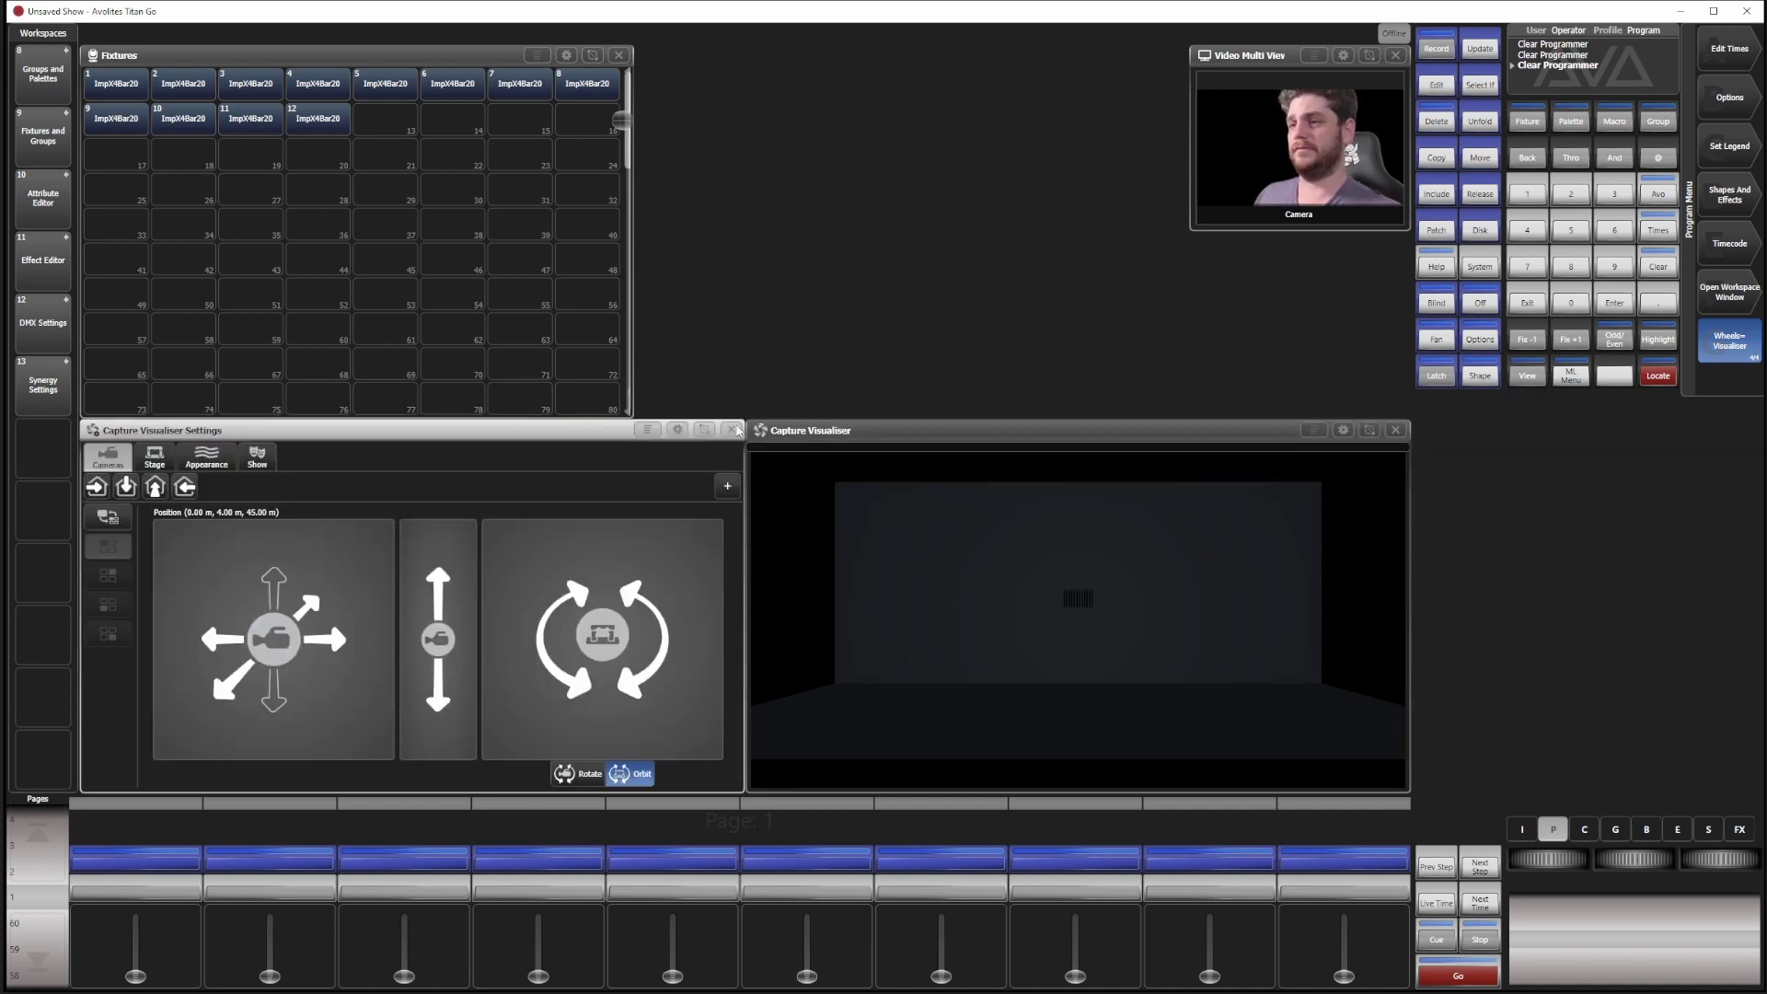
{"action": "left_click_drag", "start_coordinate": [736, 430], "coordinate": [1116, 377]}
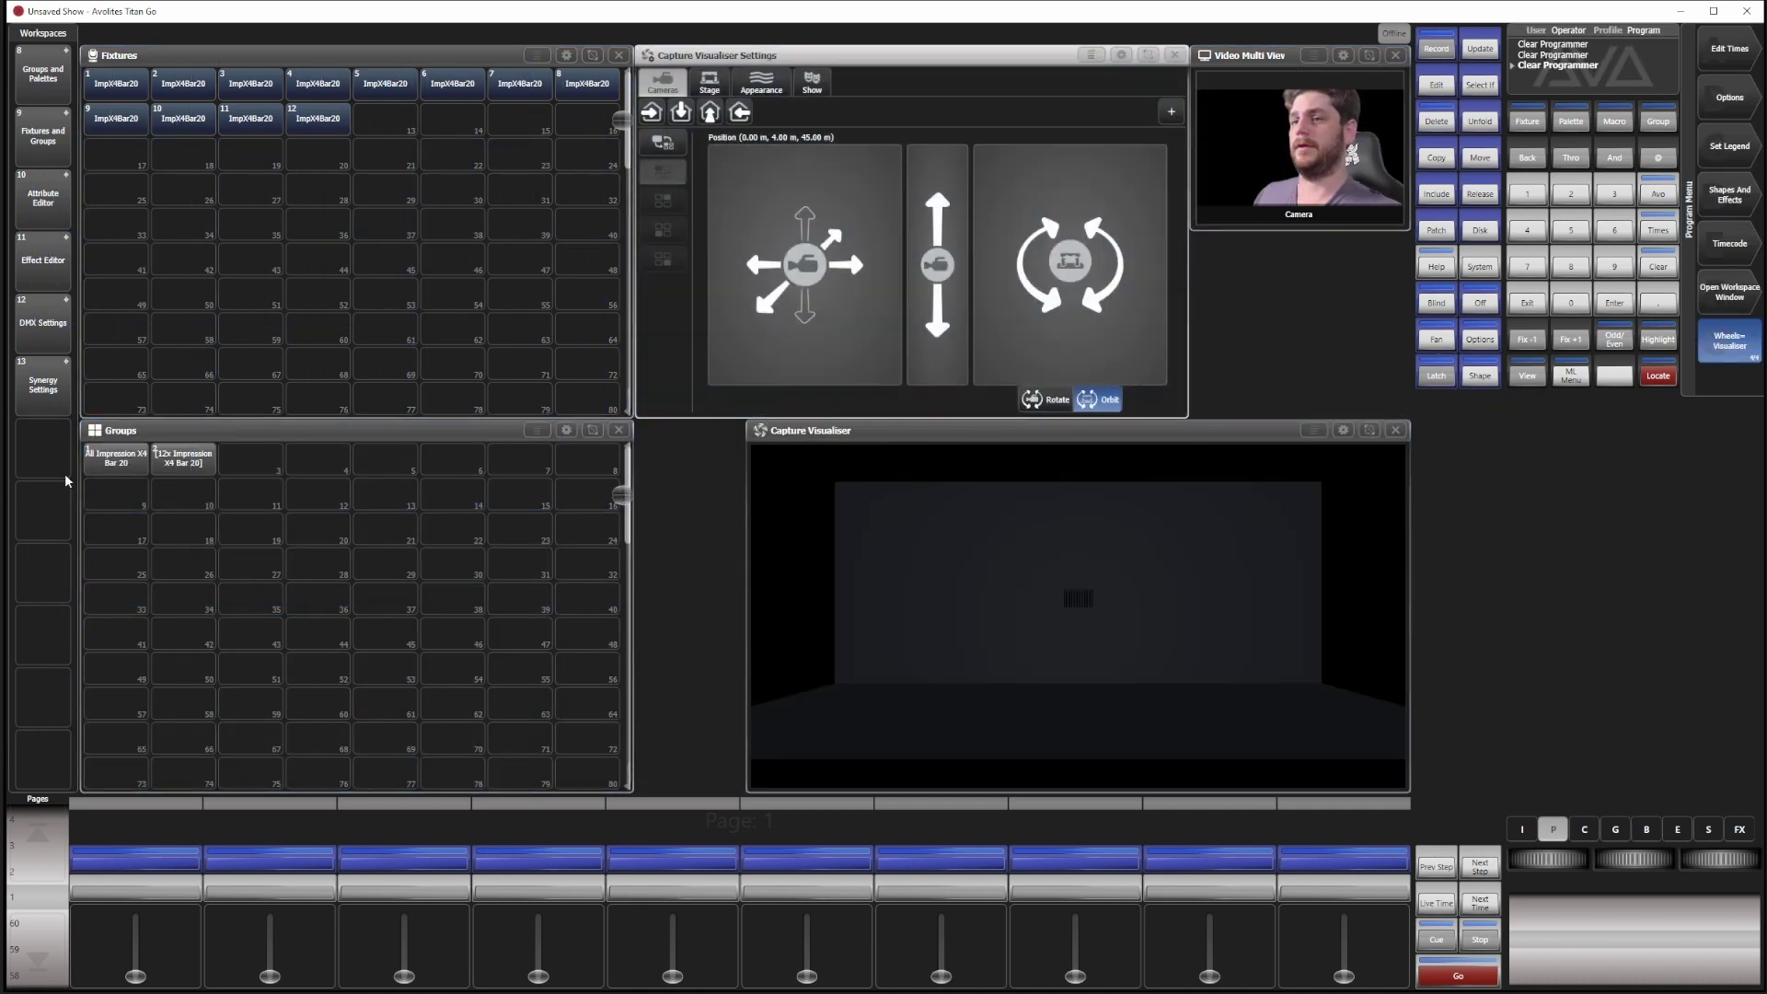
Step: Locate all the Impression X4 Bar 20 fixtures again and move the visualiser camera to a close, angled view of the bars
{"action": "left_click", "coordinate": [131, 478]}
{"action": "left_click", "coordinate": [1659, 377]}
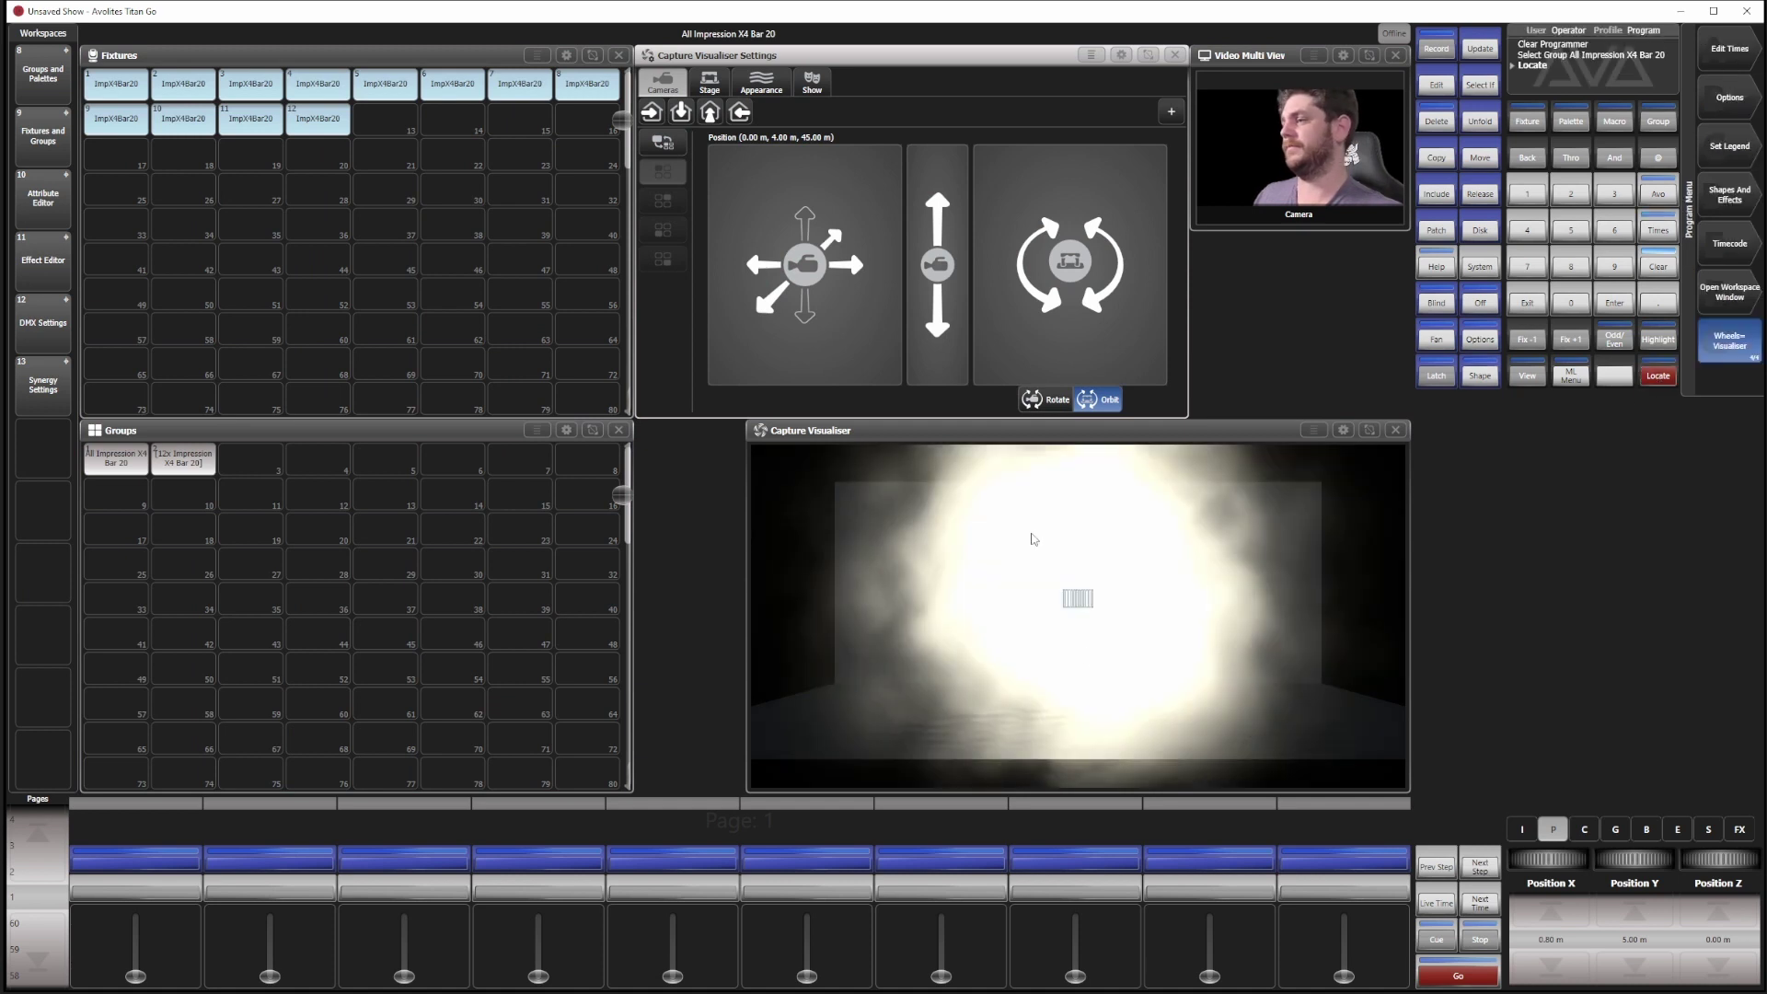
{"action": "left_click_drag", "start_coordinate": [1055, 267], "coordinate": [937, 295]}
{"action": "left_click_drag", "start_coordinate": [832, 309], "coordinate": [776, 618]}
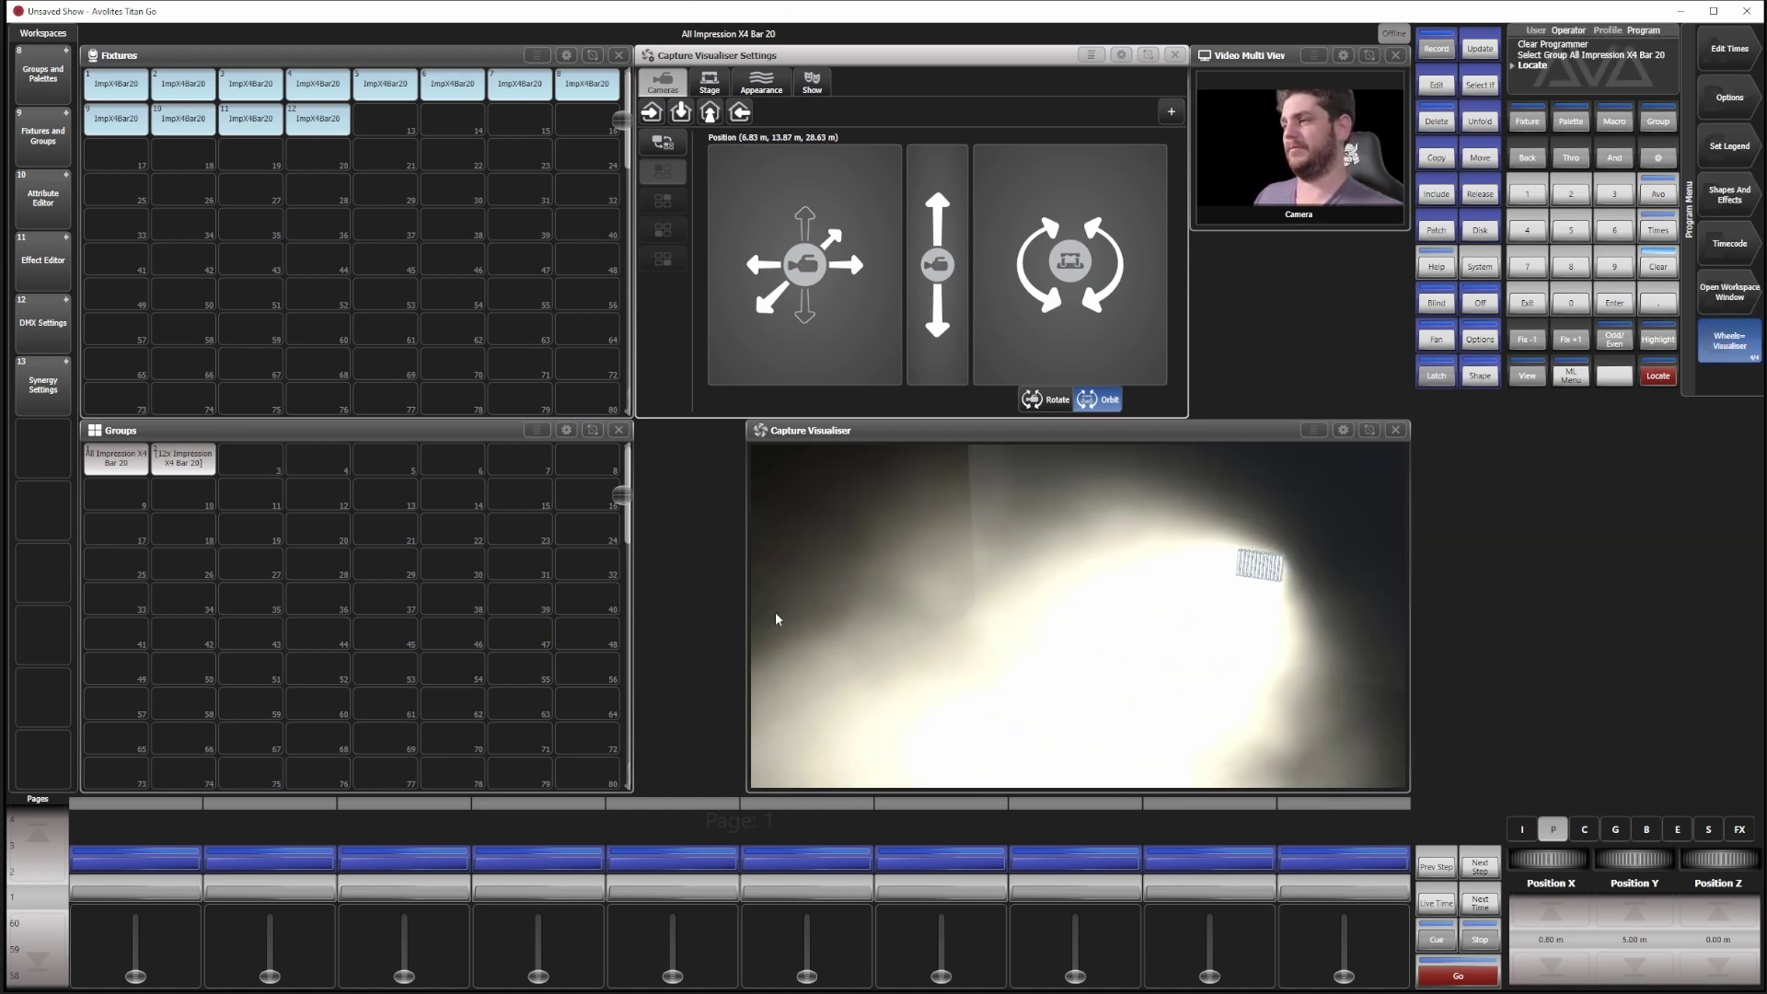
{"action": "left_click_drag", "start_coordinate": [838, 173], "coordinate": [911, 589]}
{"action": "left_click_drag", "start_coordinate": [887, 241], "coordinate": [758, 267]}
Step: Set the visualiser's rendering detail to Simple and close its settings window
{"action": "left_click", "coordinate": [759, 75]}
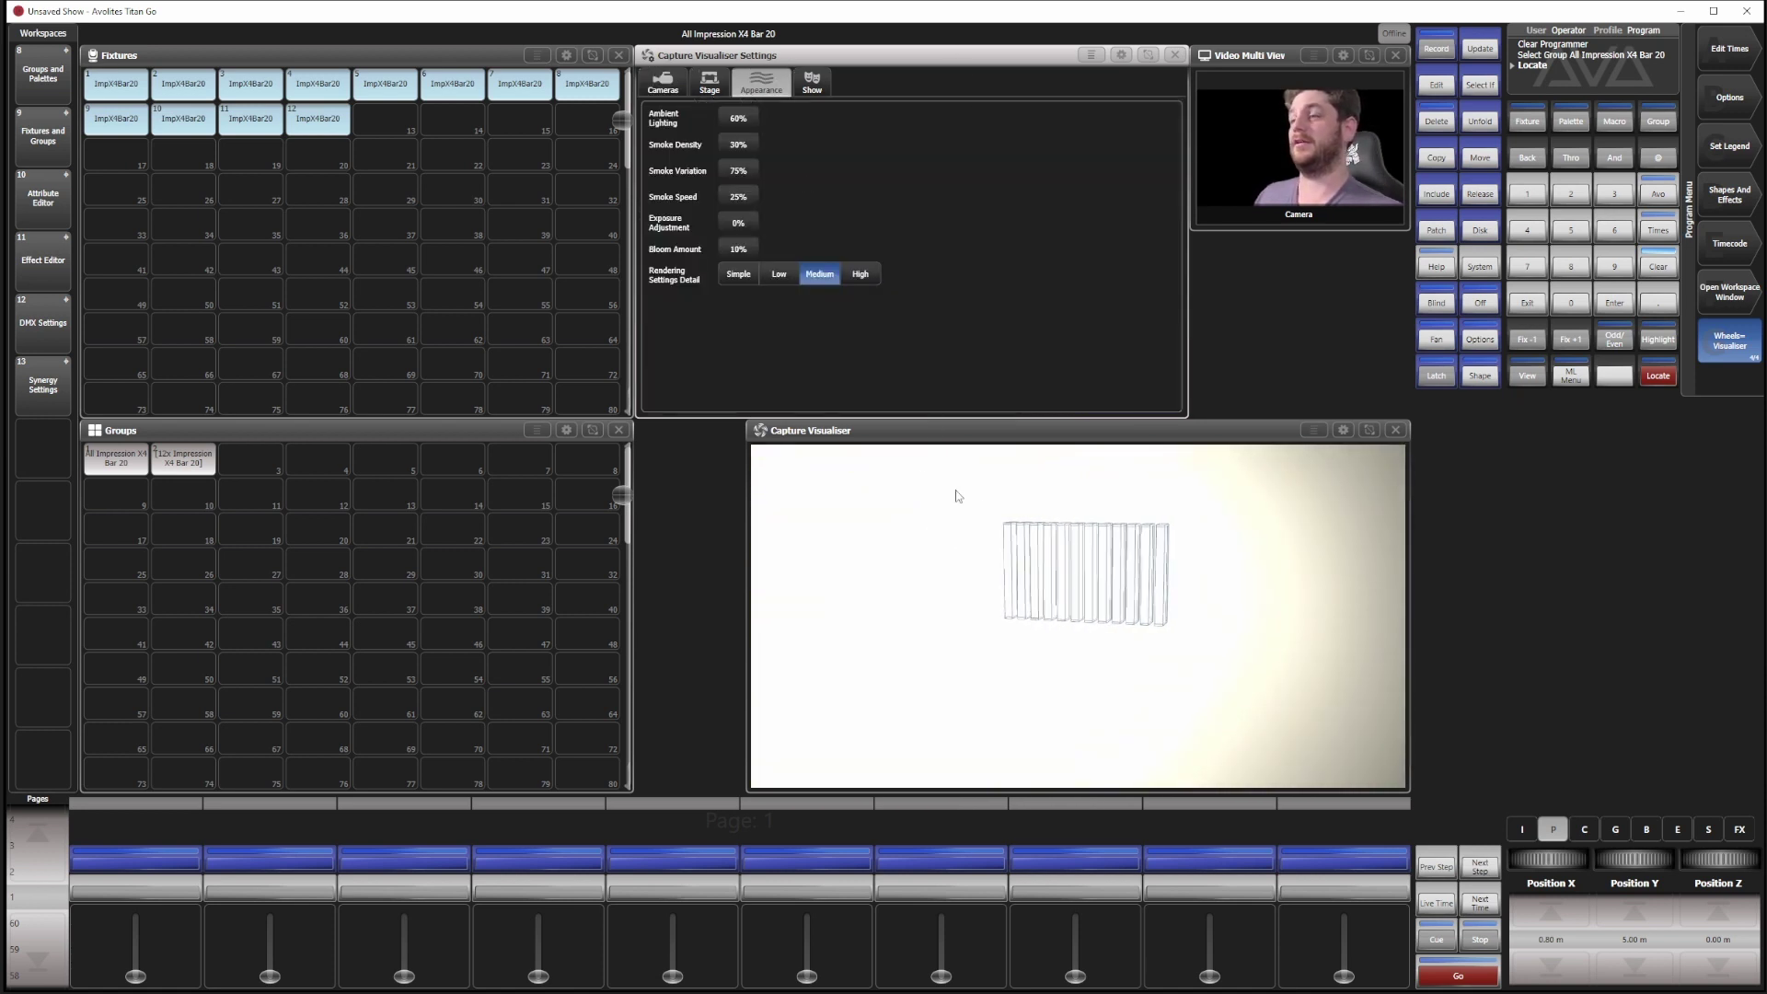
{"action": "left_click", "coordinate": [738, 273]}
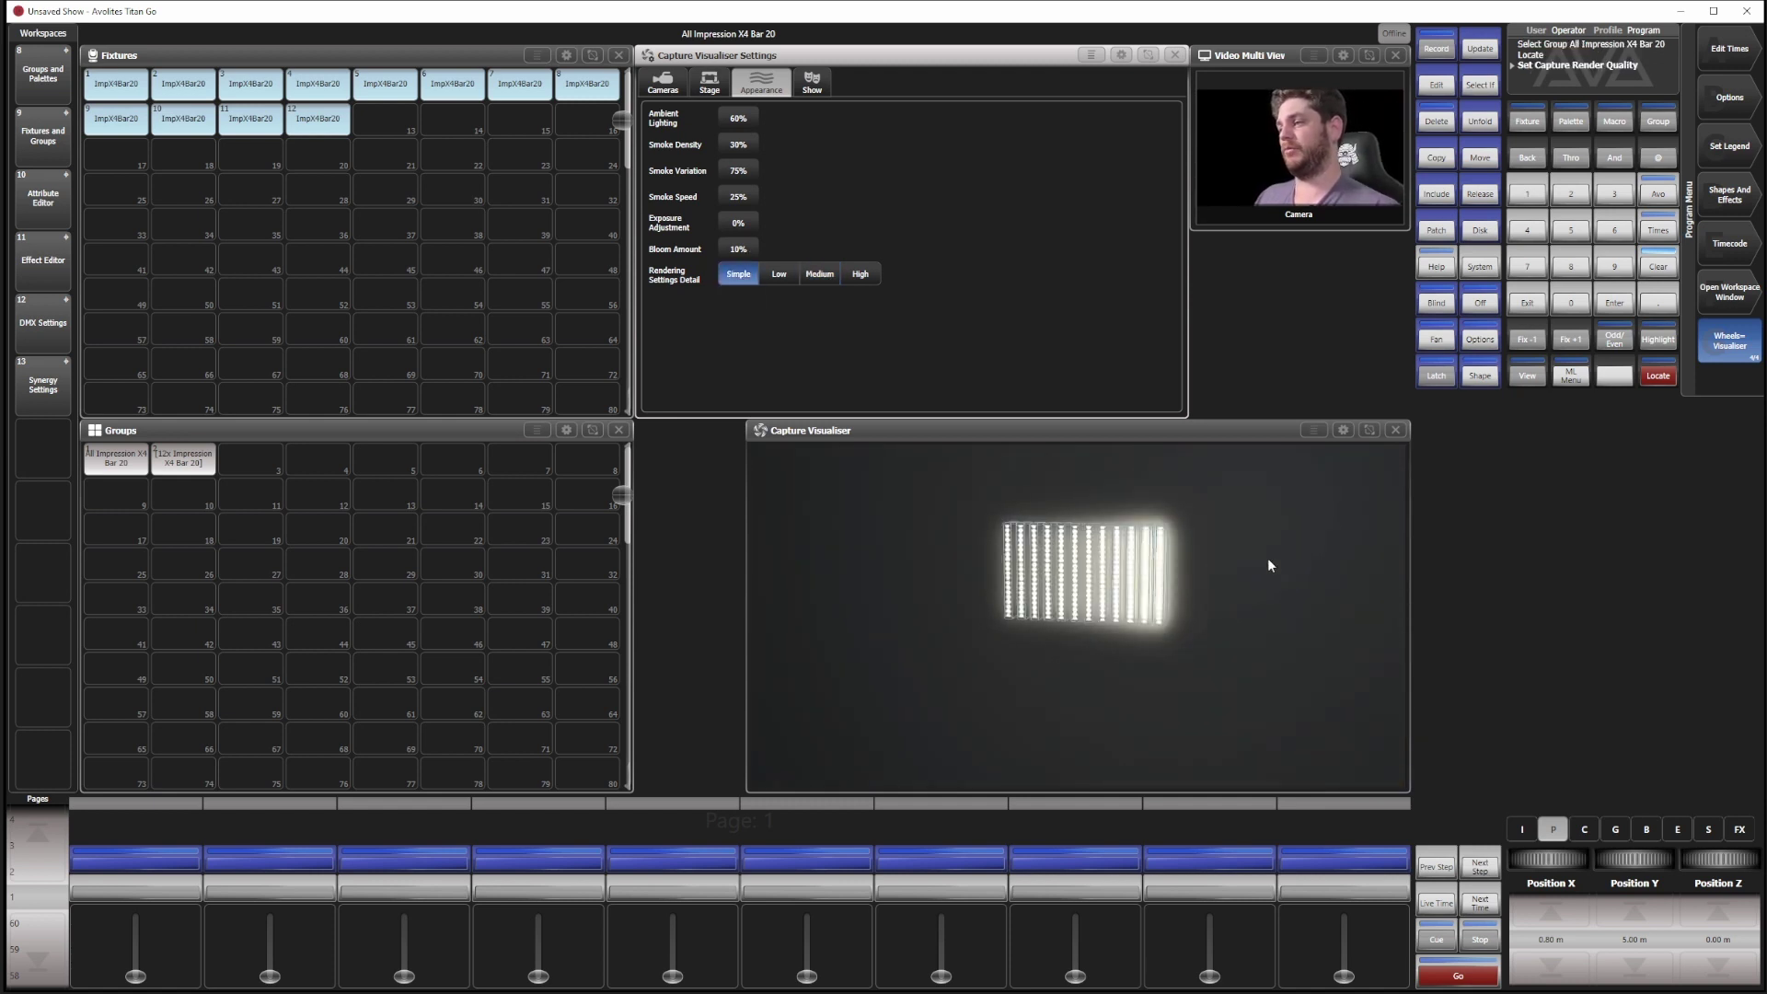
{"action": "left_click", "coordinate": [685, 82]}
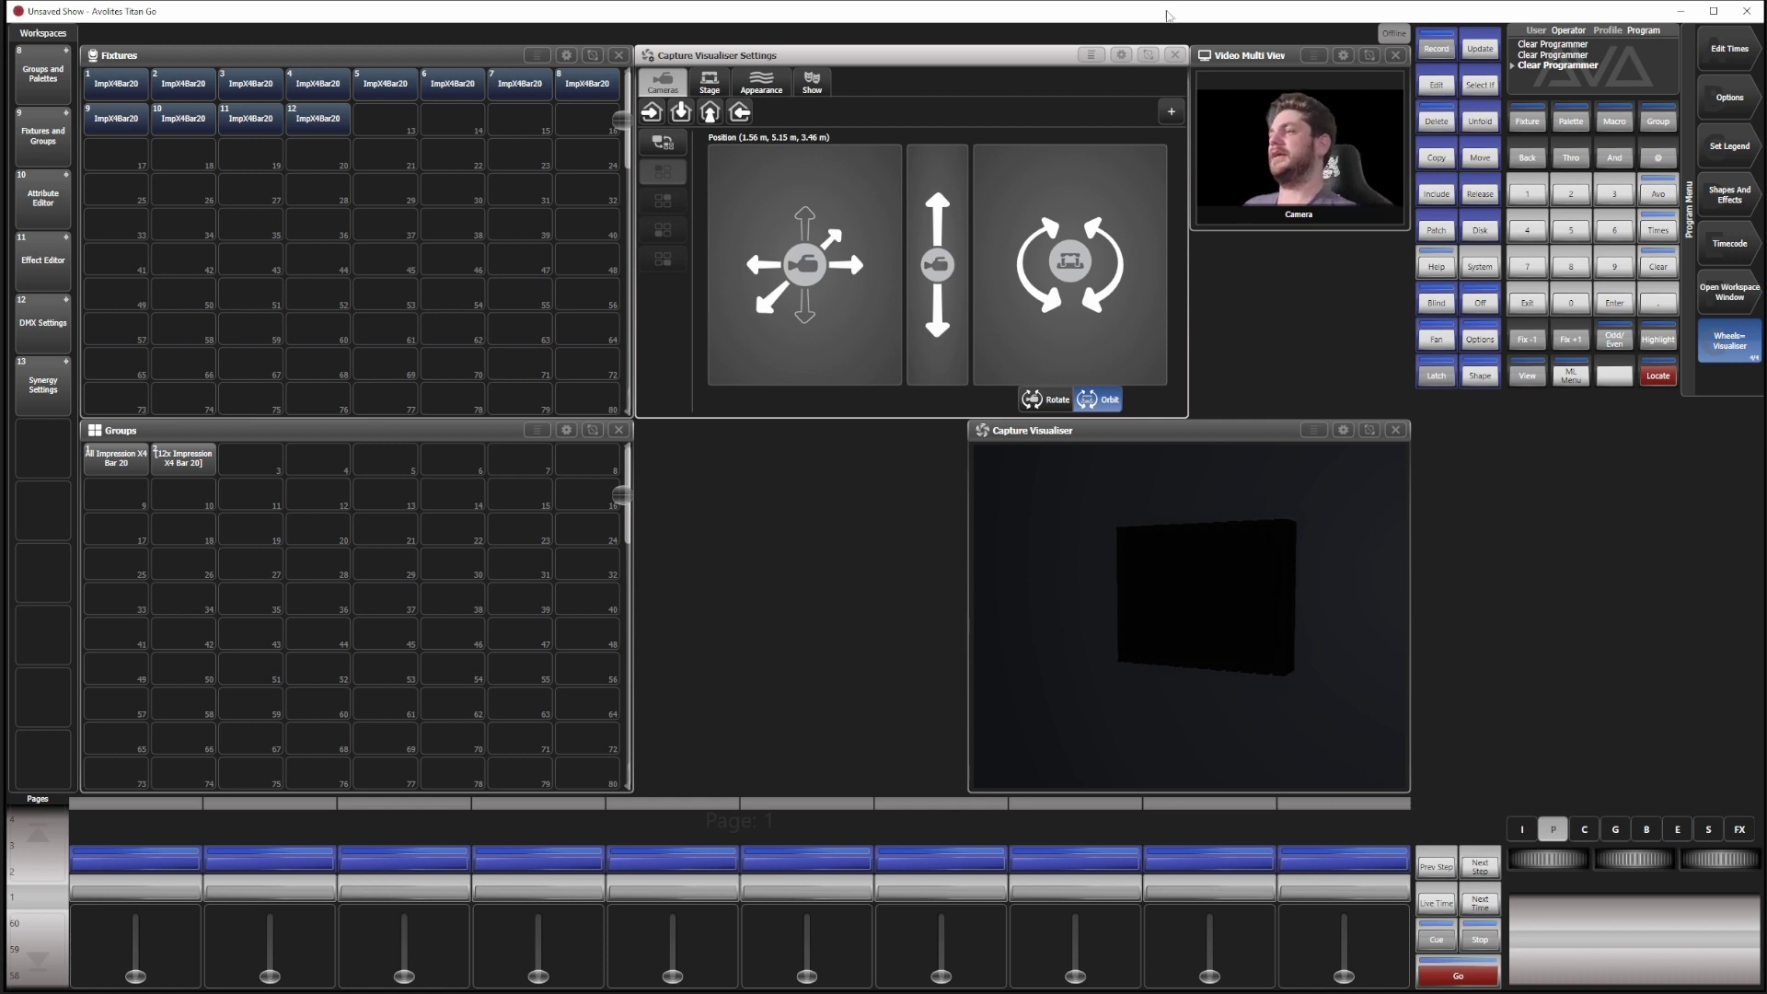
{"action": "left_click", "coordinate": [1175, 56]}
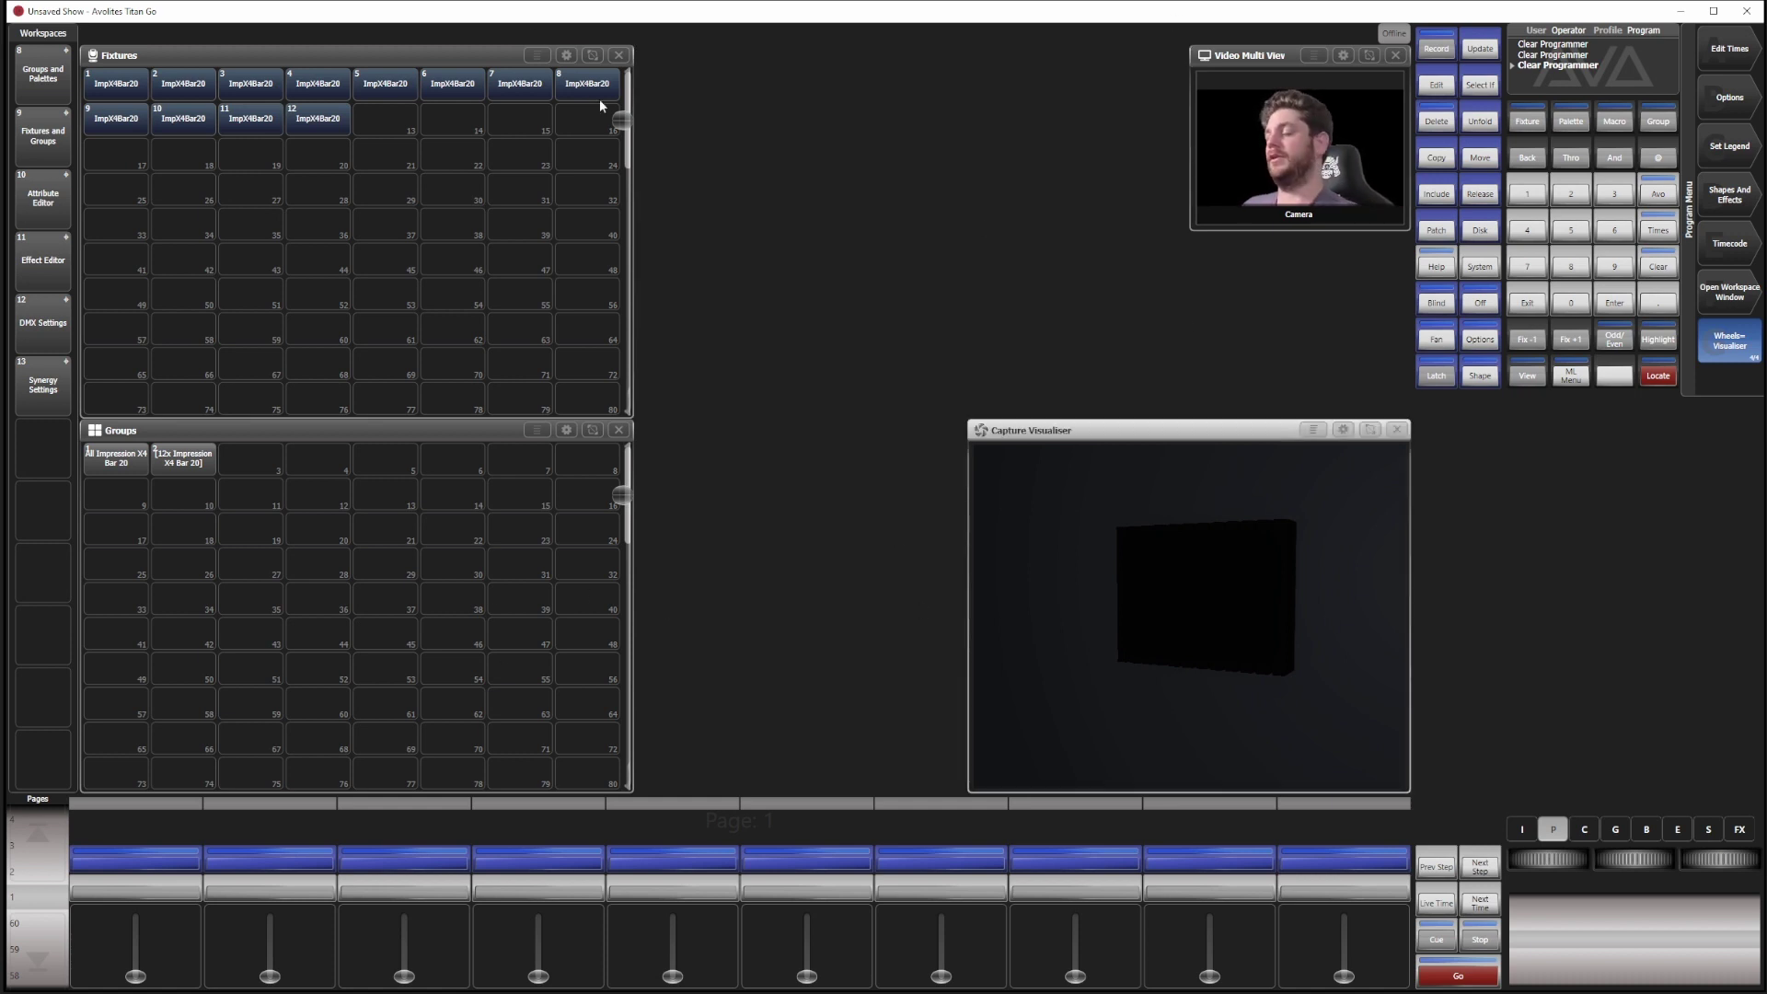
Step: Select fixtures 1 to 12 in order and record them as a group in group slot 4
{"action": "left_click_drag", "start_coordinate": [122, 86], "coordinate": [602, 89]}
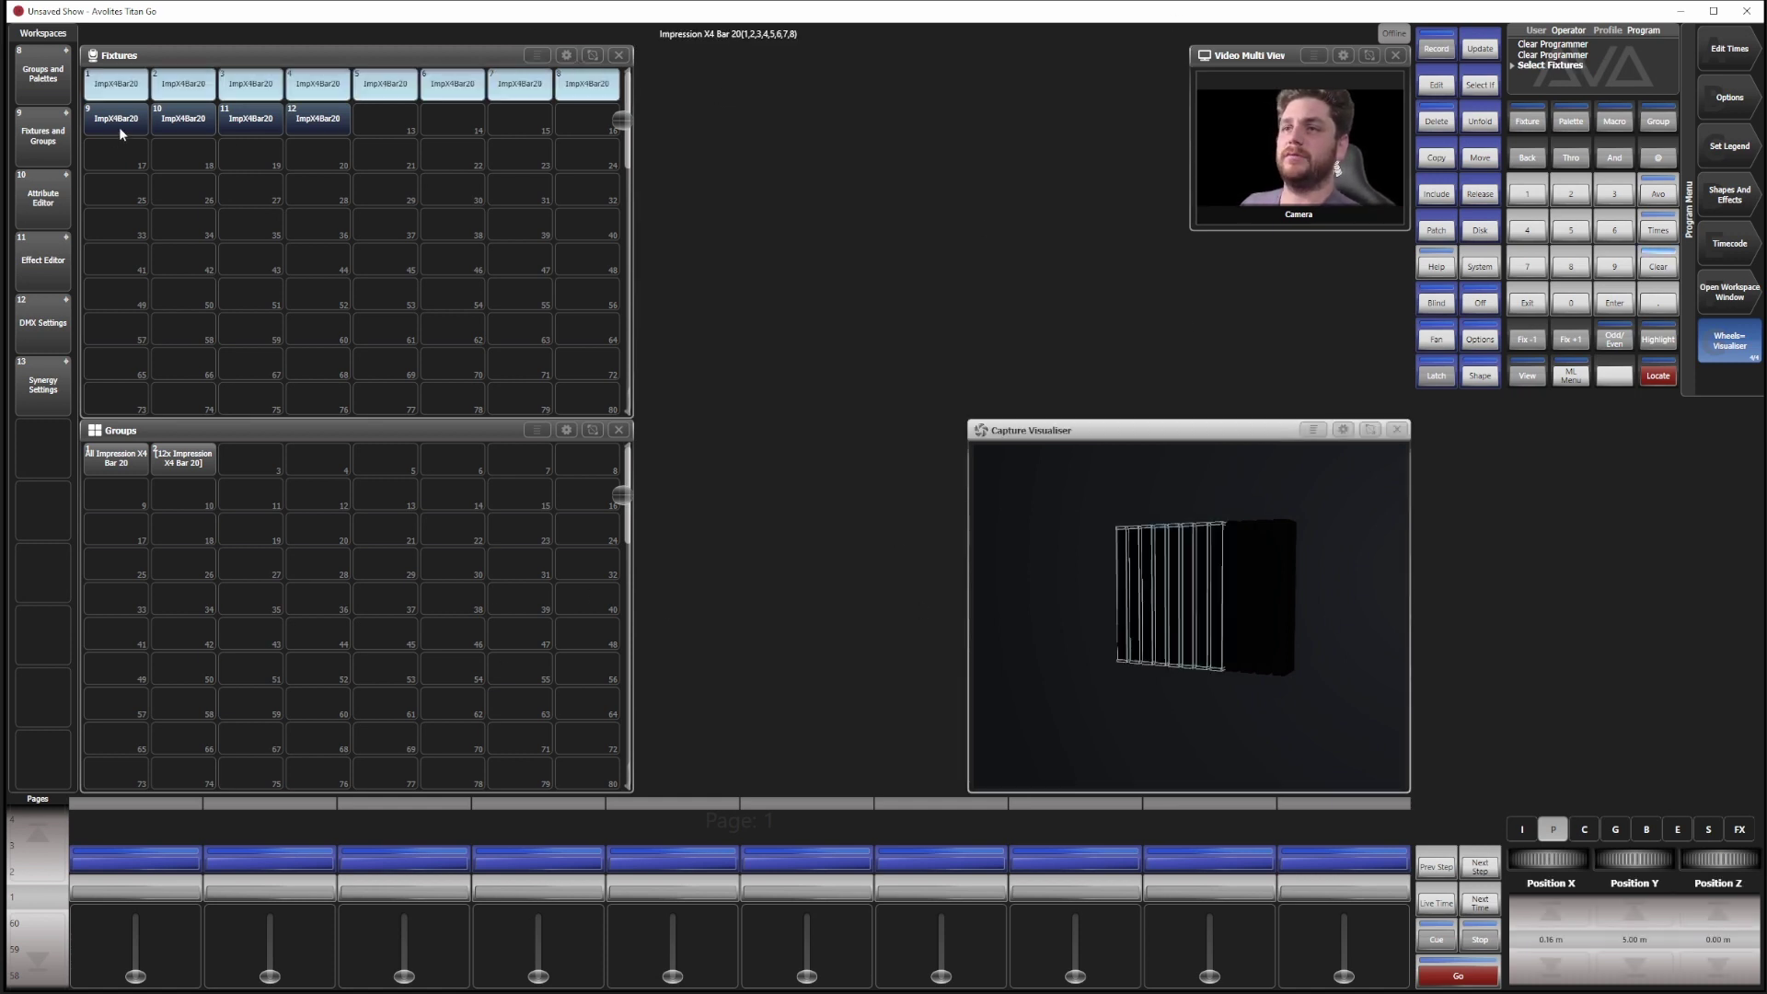
{"action": "left_click_drag", "start_coordinate": [121, 125], "coordinate": [333, 126]}
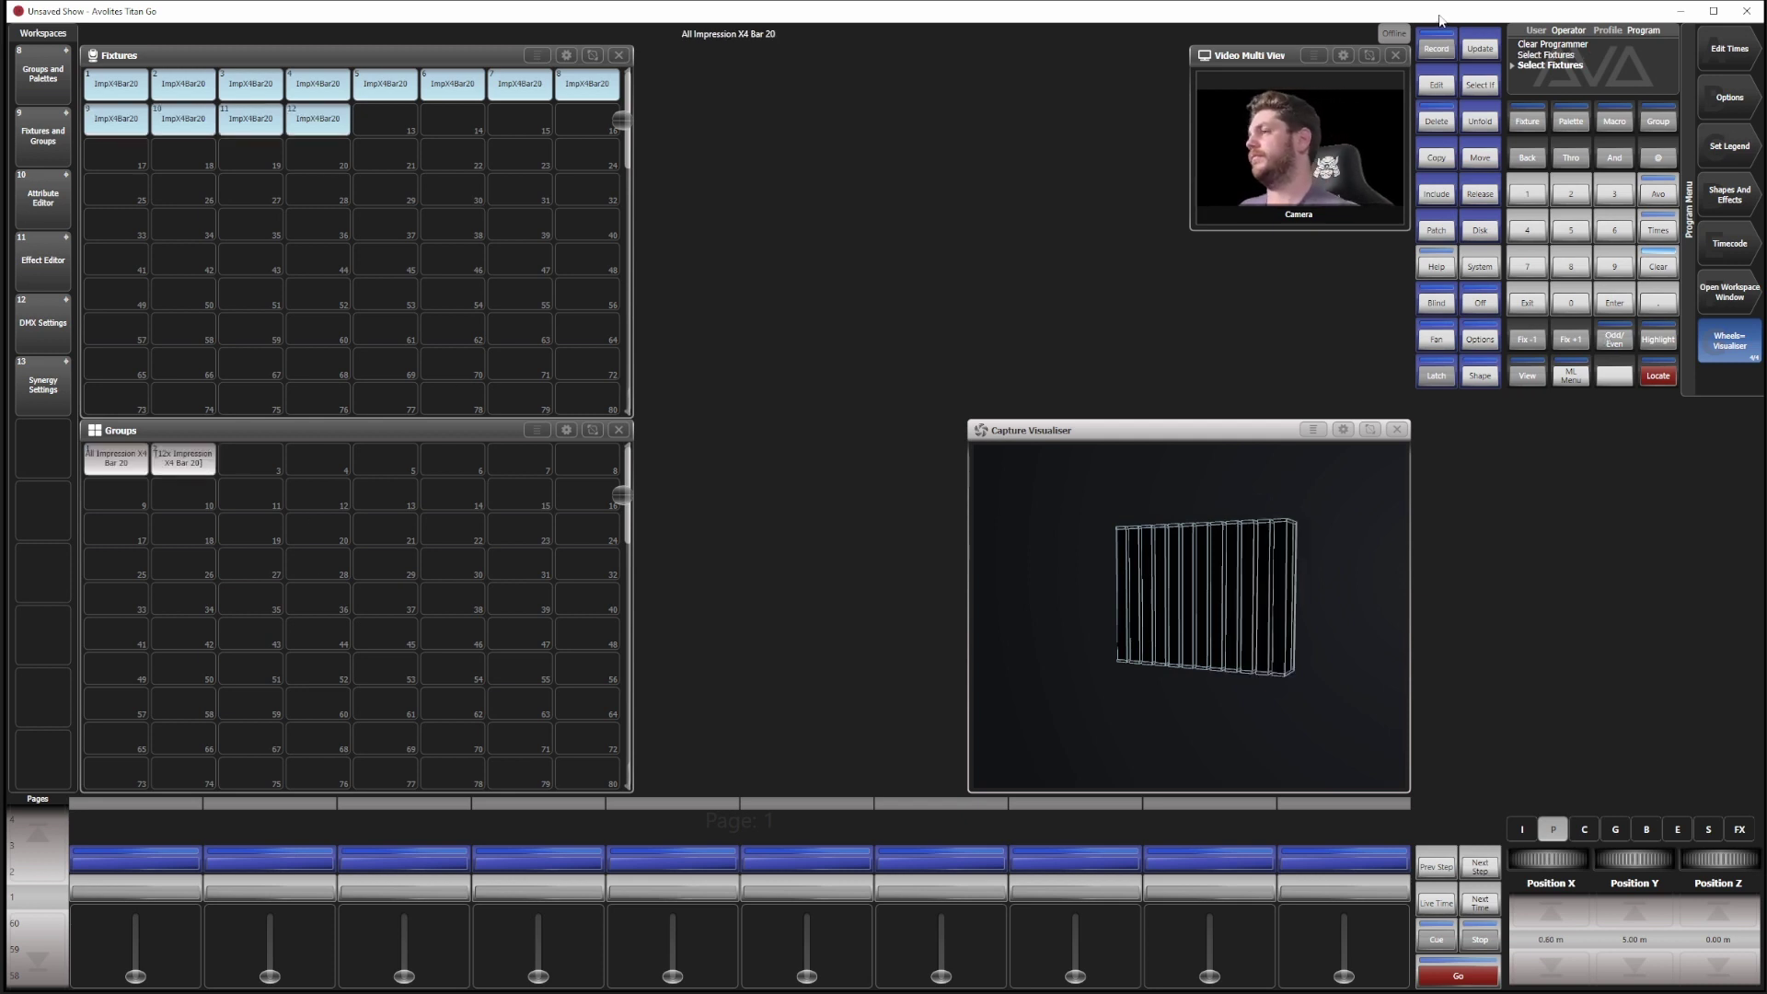
{"action": "left_click", "coordinate": [1655, 123]}
{"action": "left_click", "coordinate": [1722, 293]}
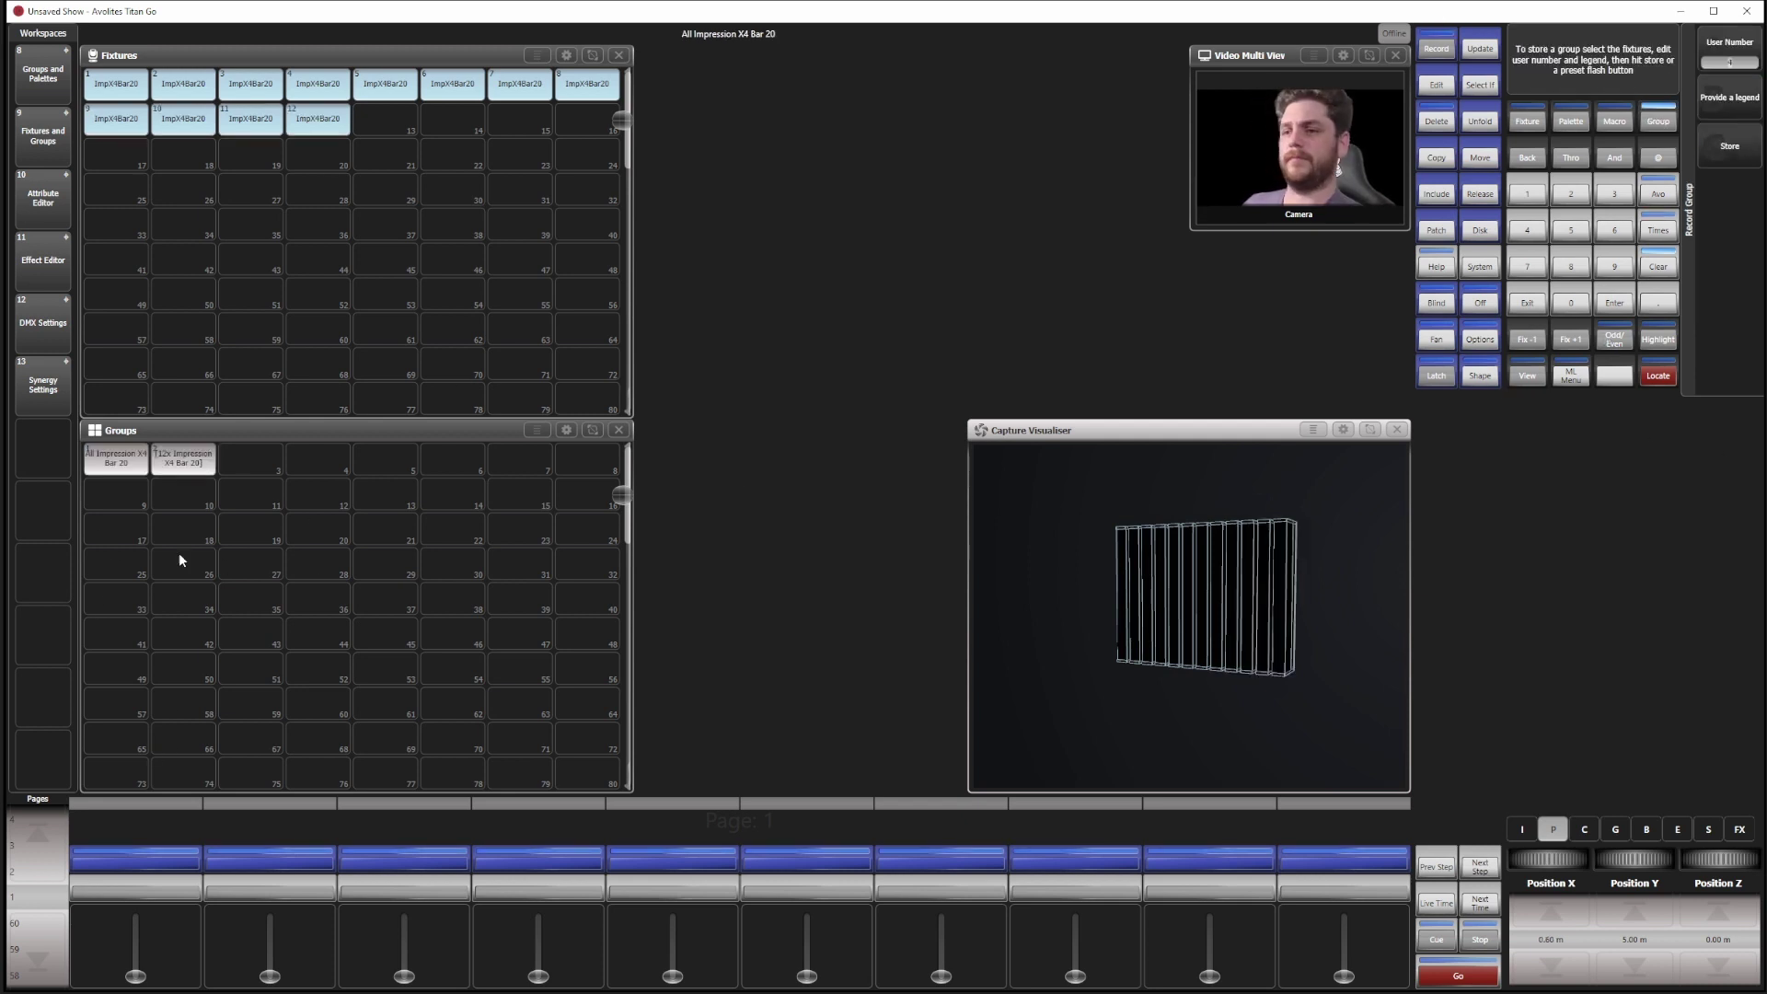
{"action": "left_click", "coordinate": [317, 460]}
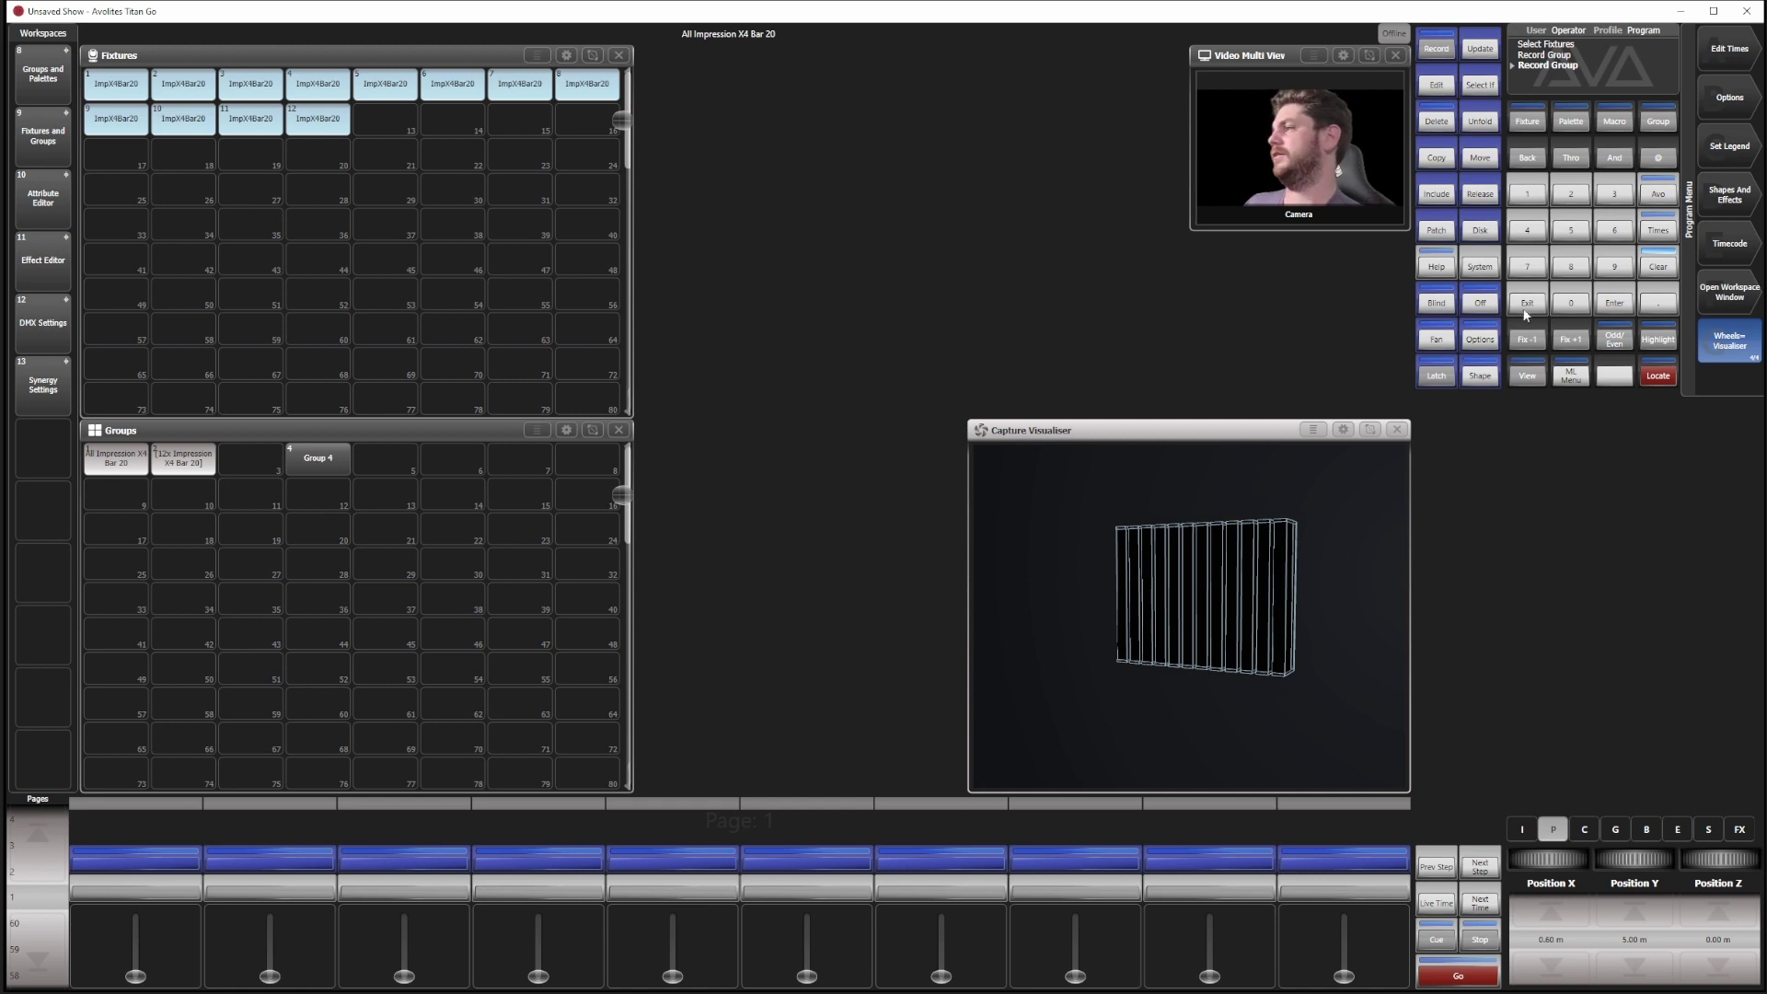
Step: Set the legend of group 4 to PIXMAP and clear the programmer
{"action": "left_click", "coordinate": [1729, 145]}
{"action": "left_click", "coordinate": [317, 458]}
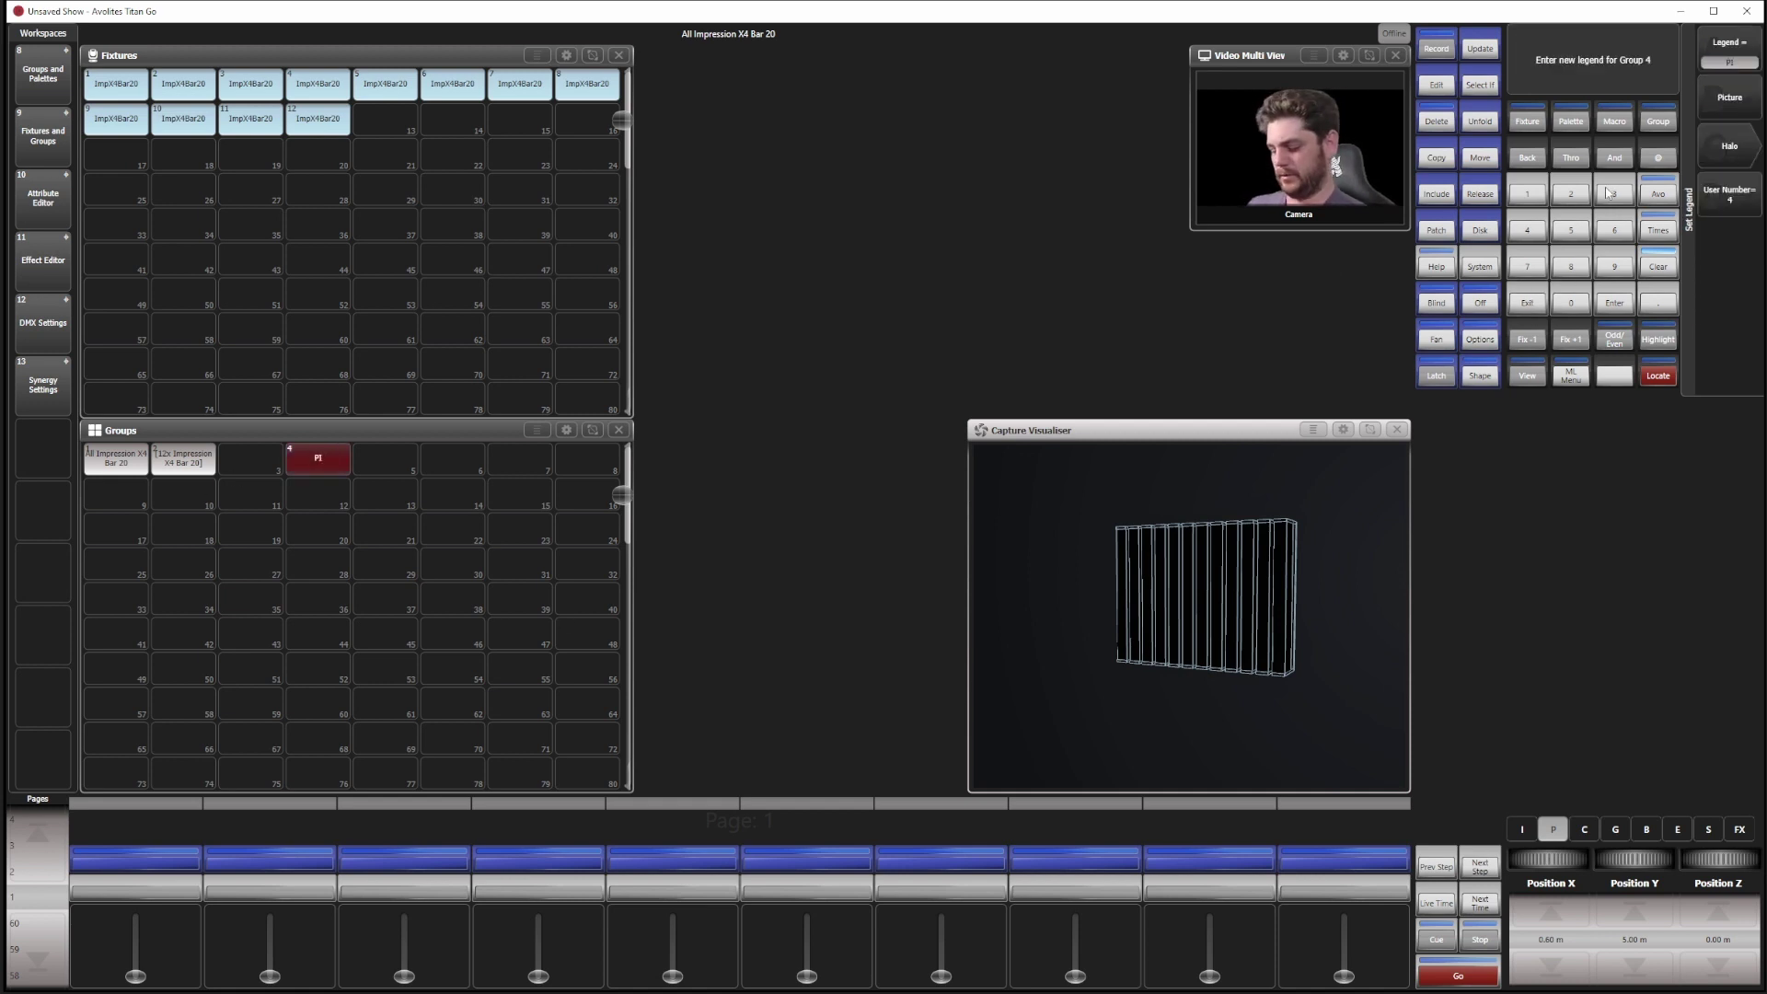
{"action": "type", "text": "PIXMAP"}
{"action": "key", "text": "Return"}
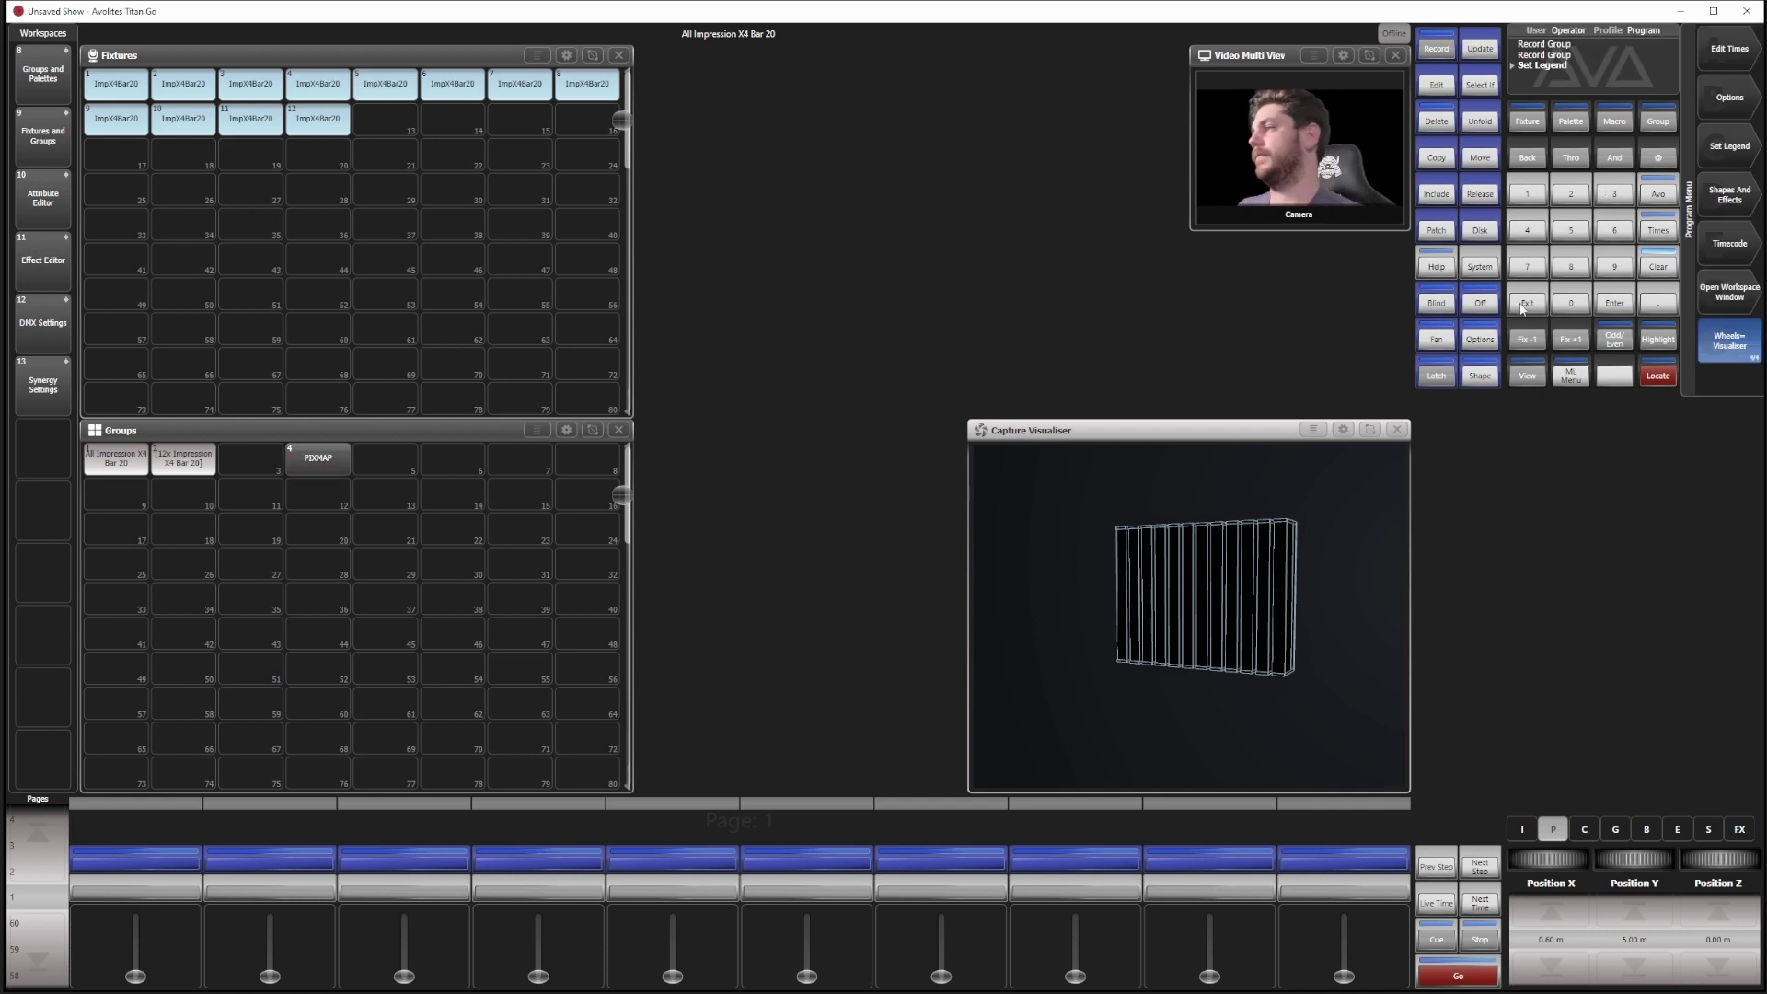
{"action": "triple_click", "coordinate": [1657, 266]}
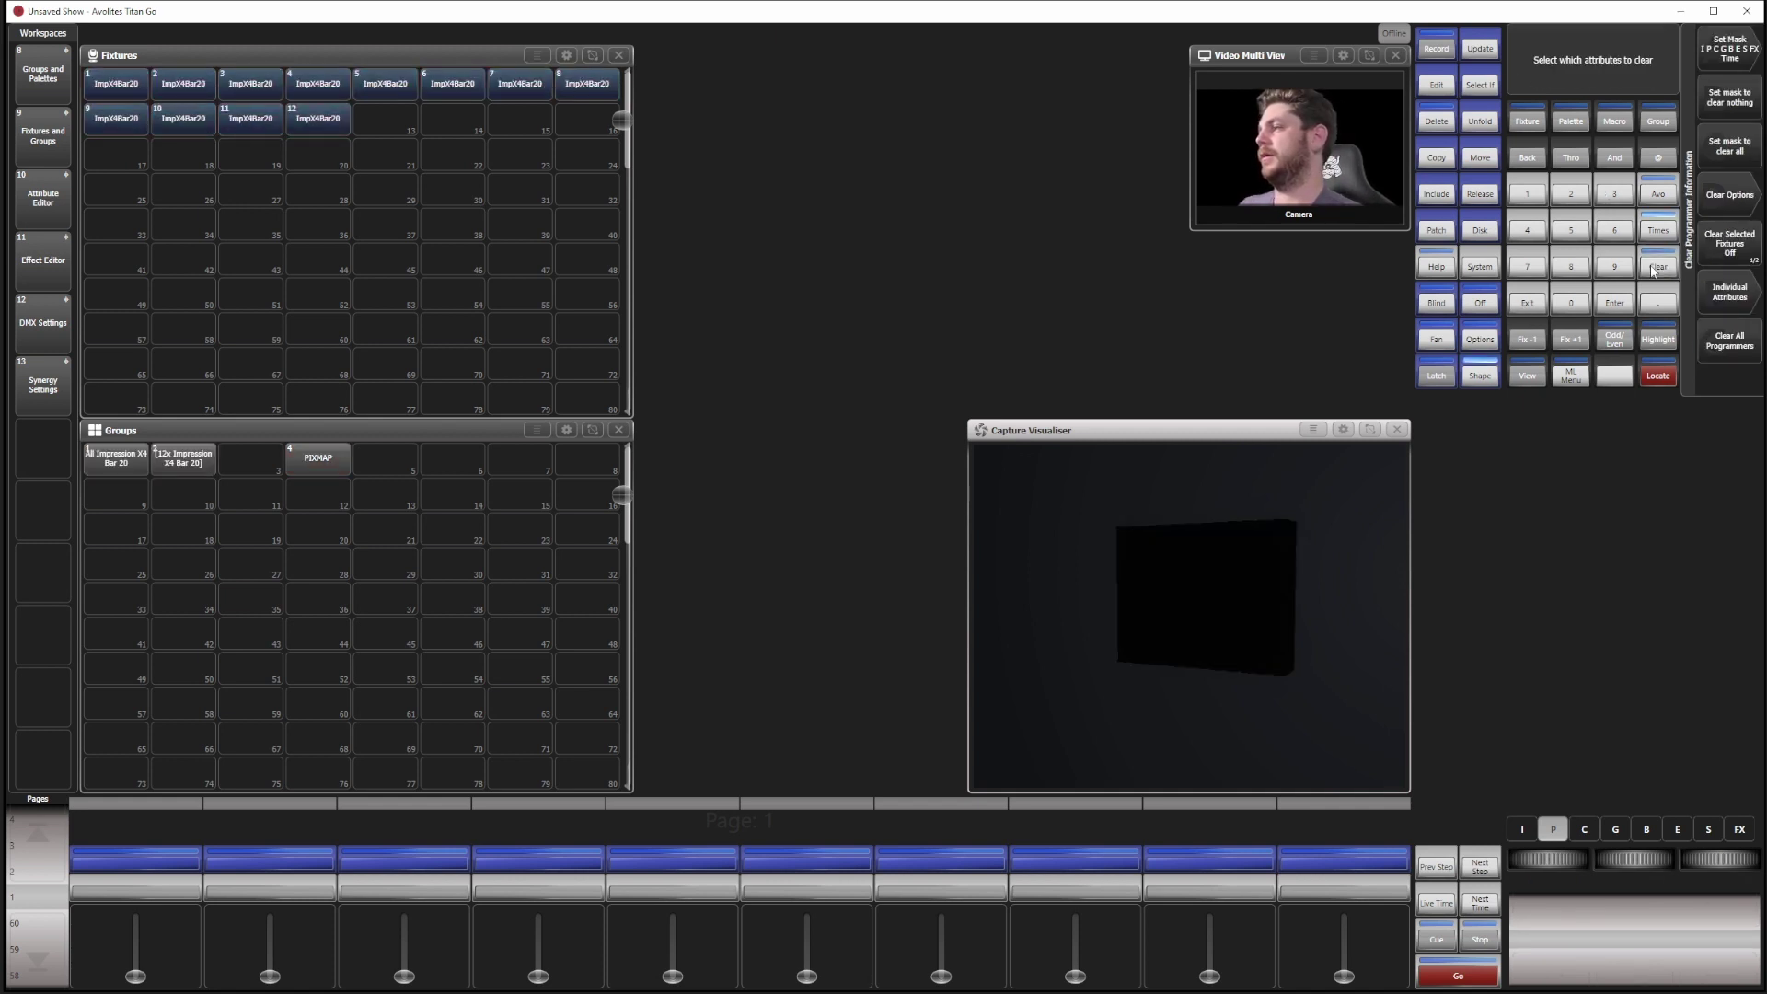
Step: Open the PIXMAP group's layout for editing and narrow the Layout Editor window
{"action": "left_click", "coordinate": [317, 457]}
{"action": "left_click", "coordinate": [1723, 205]}
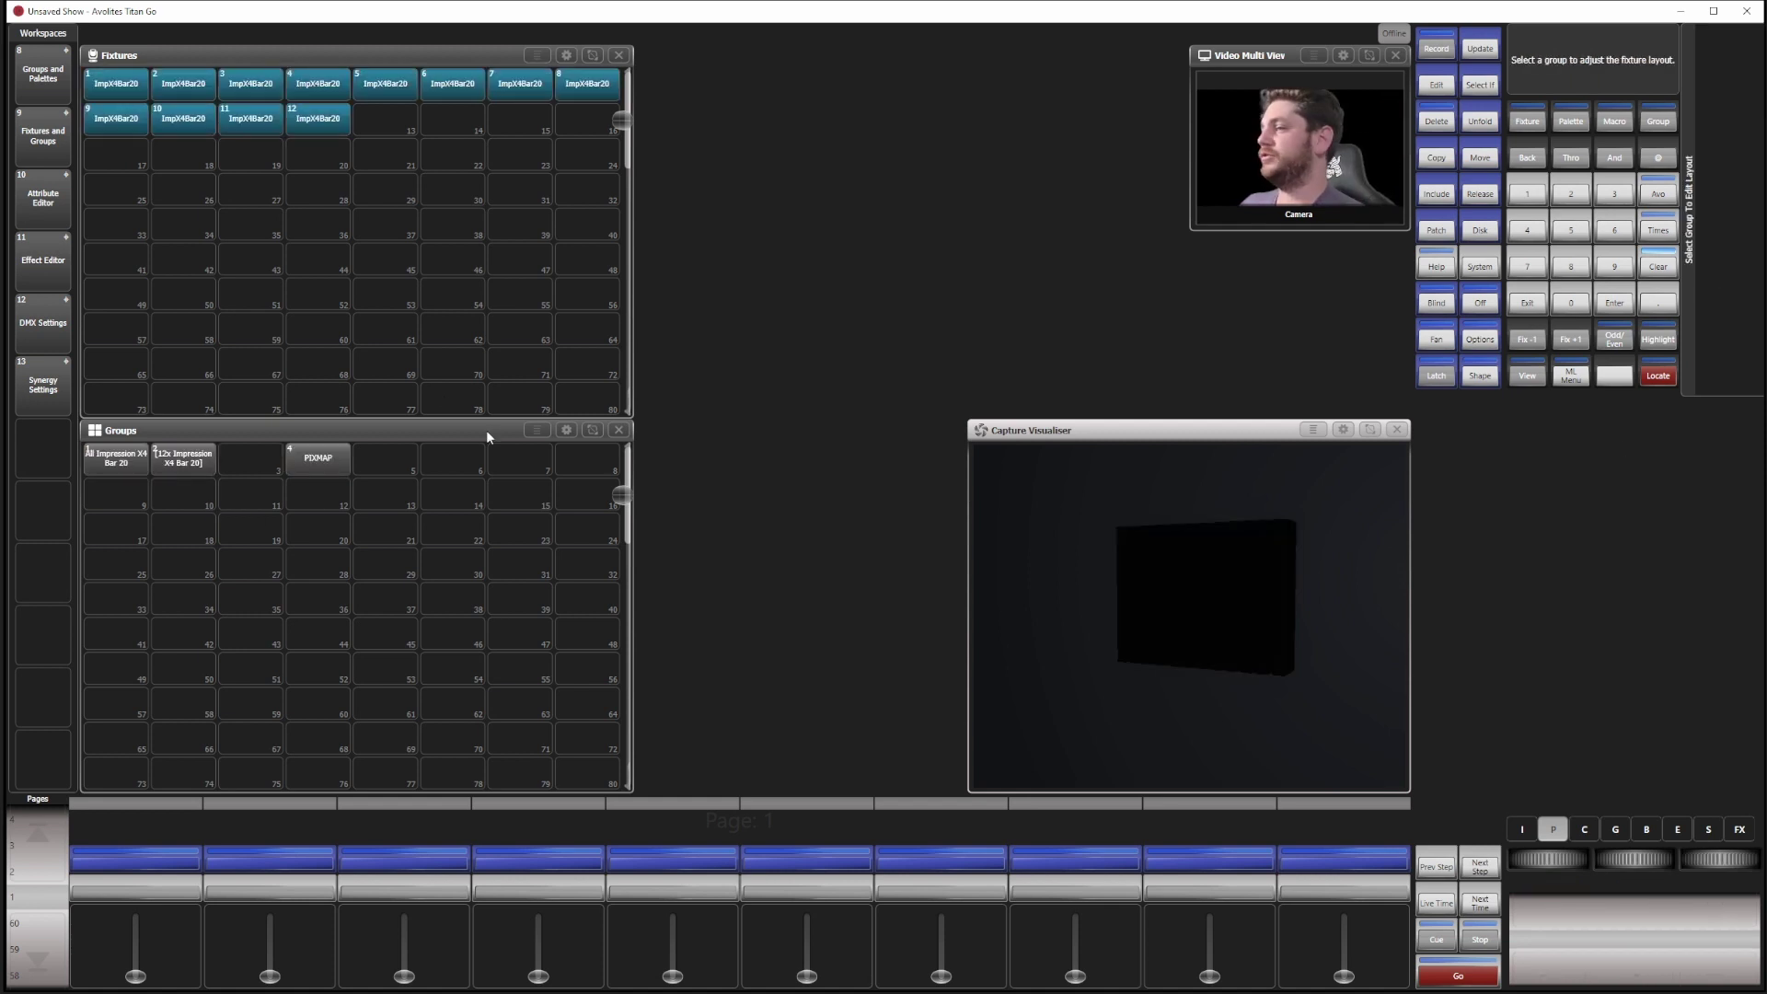
{"action": "left_click", "coordinate": [316, 460]}
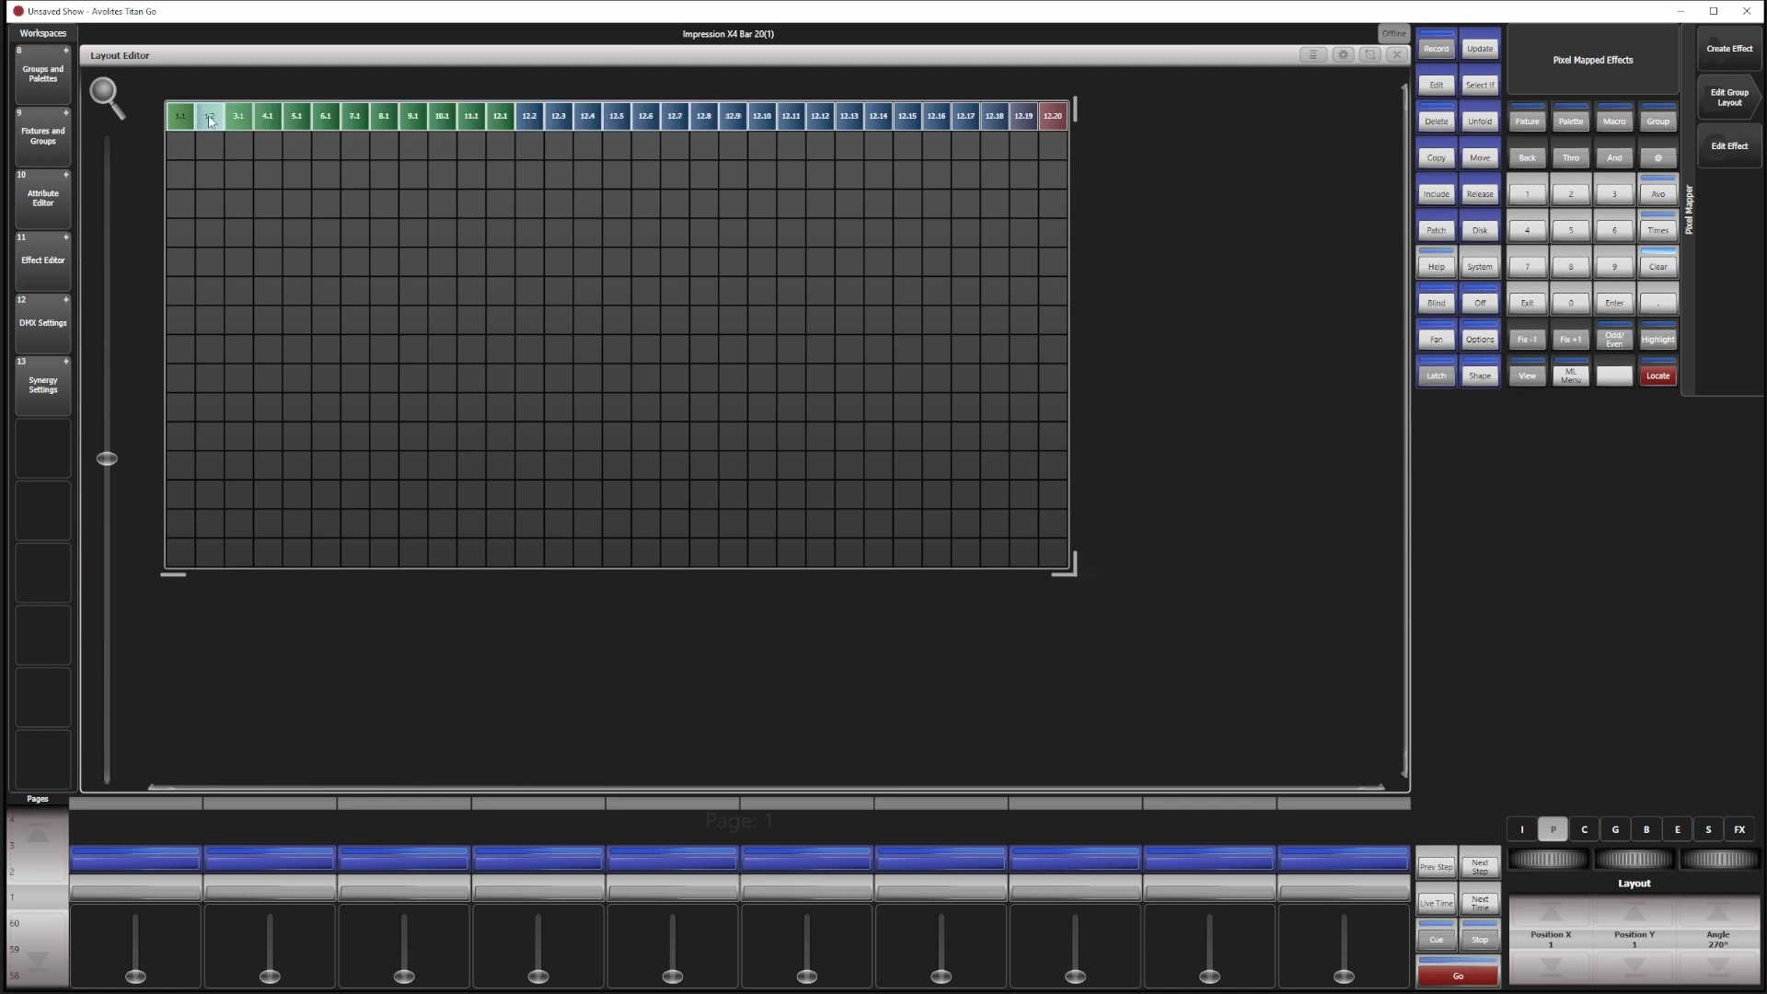
{"action": "mouse_move", "coordinate": [207, 117]}
{"action": "left_mouse_down"}
{"action": "mouse_move", "coordinate": [215, 180]}
{"action": "mouse_move", "coordinate": [188, 143]}
{"action": "mouse_move", "coordinate": [211, 119]}
{"action": "mouse_move", "coordinate": [207, 179]}
{"action": "mouse_move", "coordinate": [209, 121]}
{"action": "left_mouse_up"}
{"action": "left_click", "coordinate": [213, 211]}
{"action": "left_click", "coordinate": [1096, 711]}
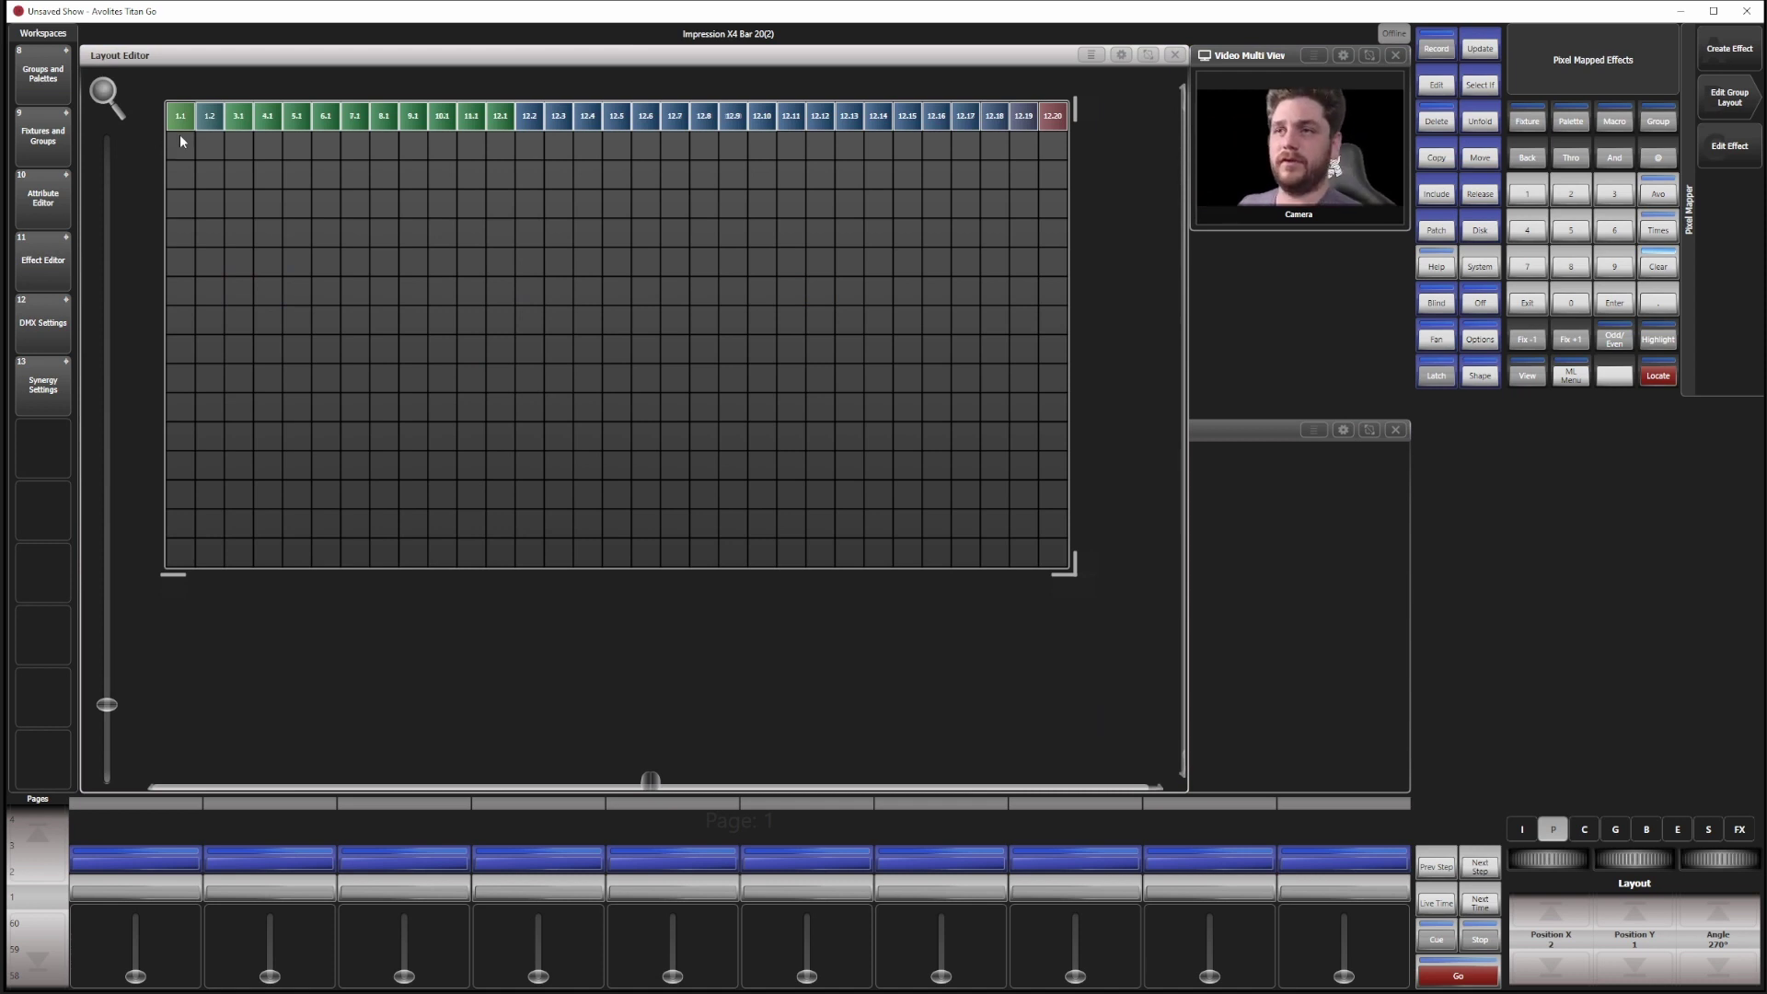
Step: Select all twelve bars in the layout, set their angle to 0°, and fit the grid boundary to 12 columns by 20 rows
{"action": "left_click_drag", "start_coordinate": [181, 135], "coordinate": [504, 127]}
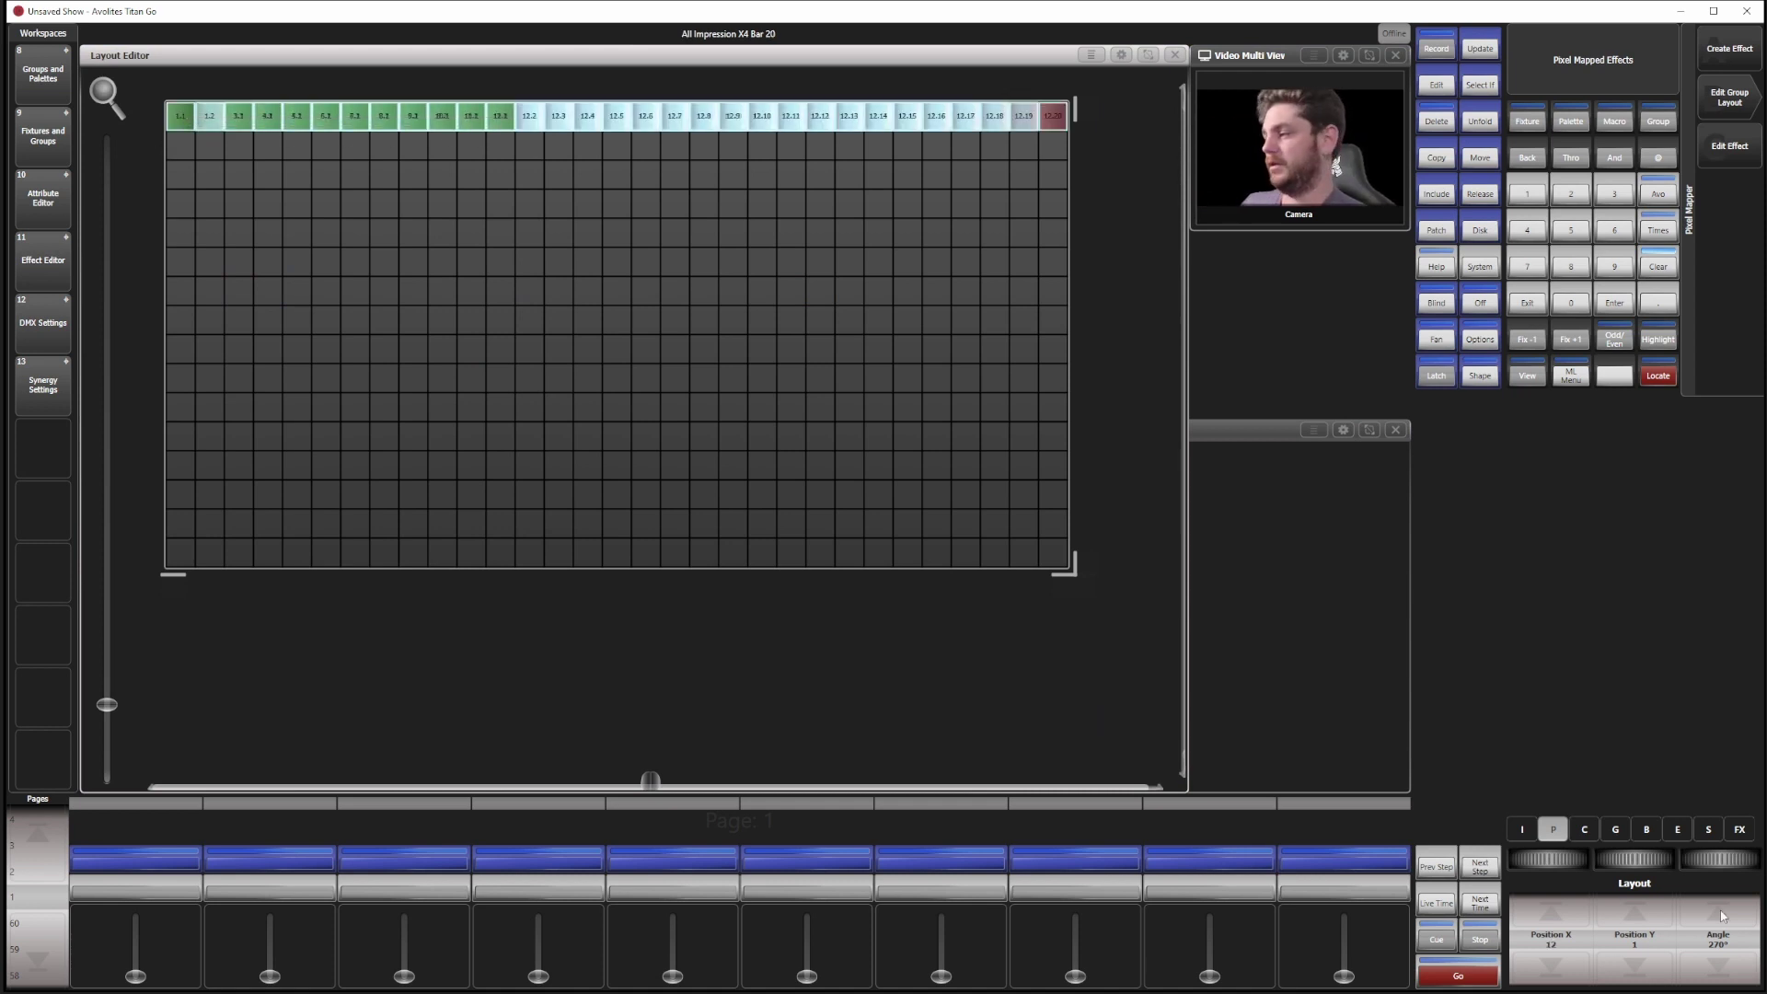
{"action": "left_click_drag", "start_coordinate": [1723, 861], "coordinate": [1734, 859]}
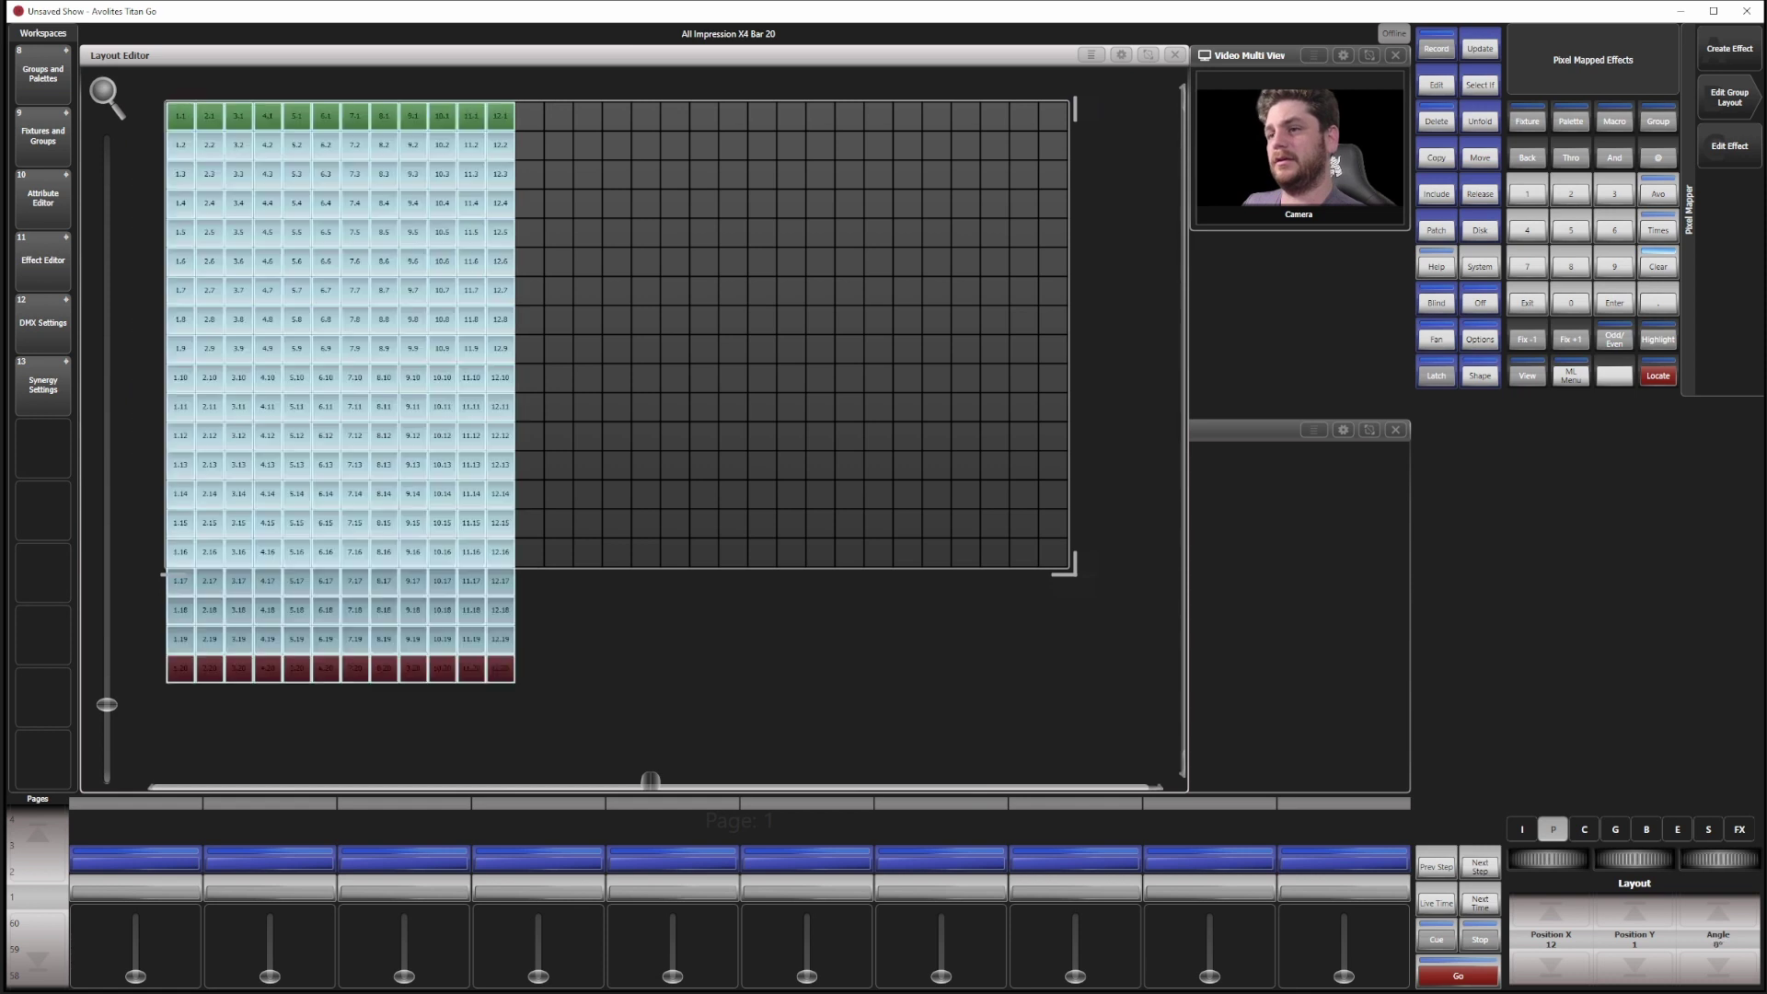
{"action": "scroll", "coordinate": [1718, 858], "scroll_direction": "down", "scroll_amount": 3}
{"action": "scroll", "coordinate": [1719, 858], "scroll_direction": "up", "scroll_amount": 3}
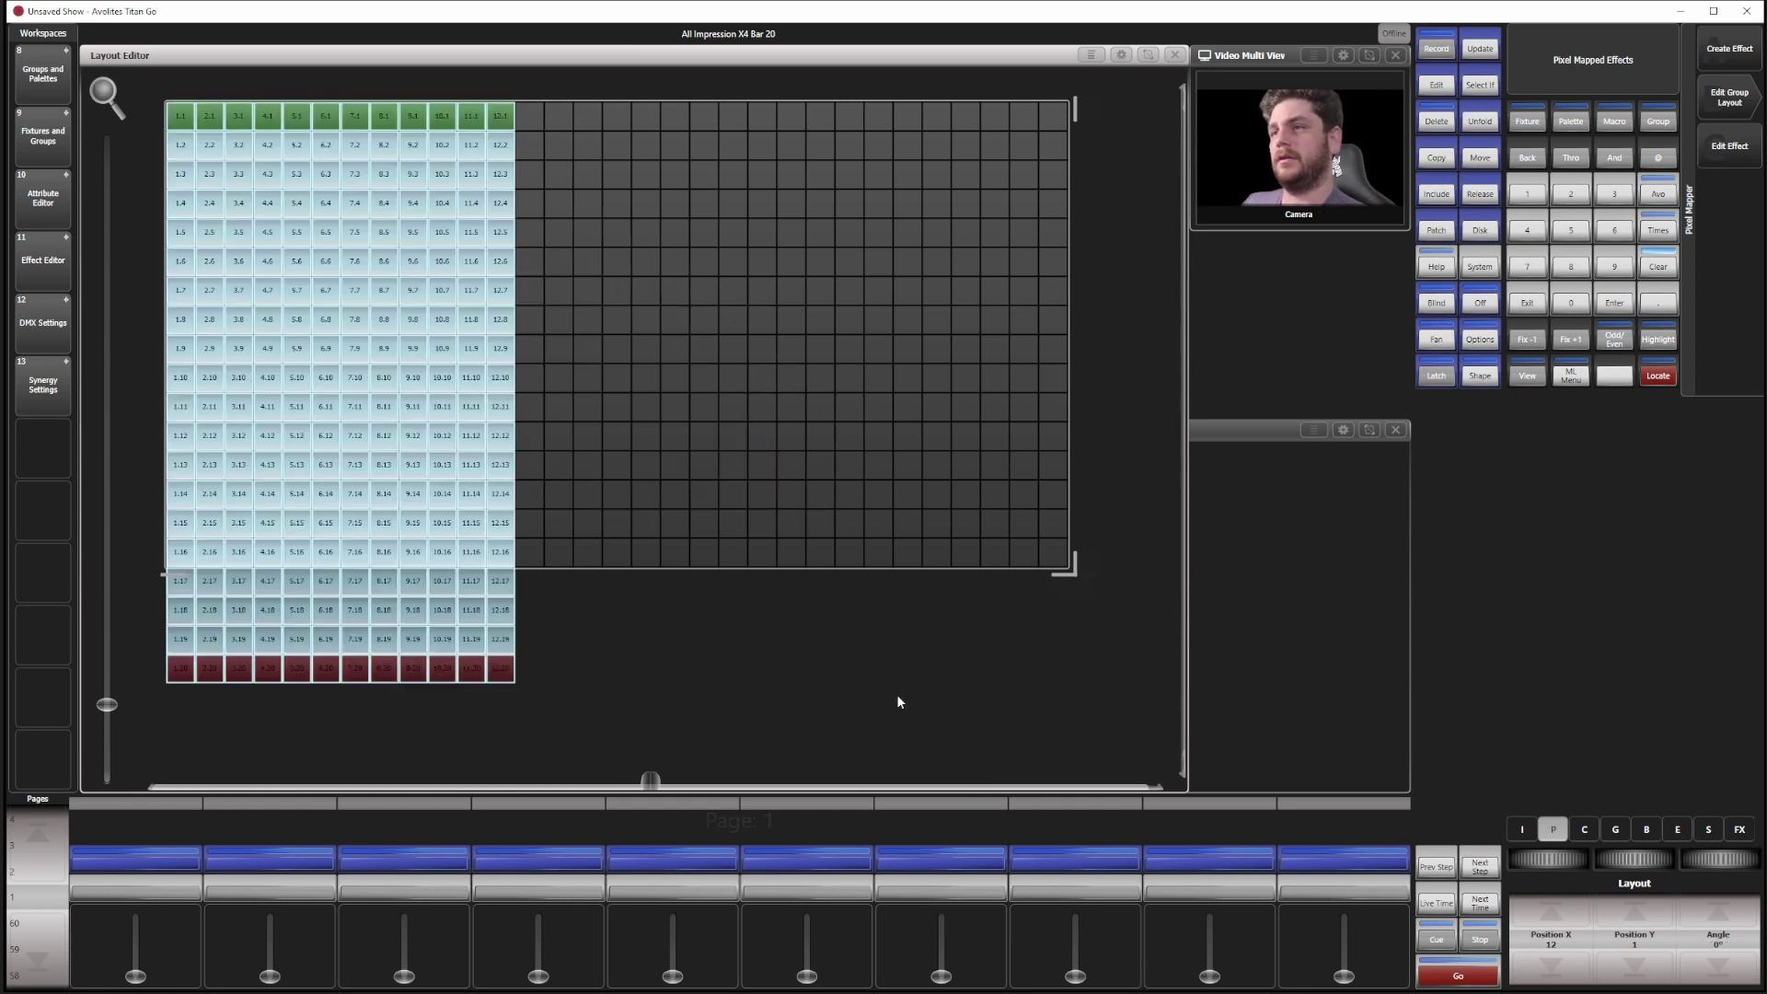
{"action": "left_click_drag", "start_coordinate": [1064, 568], "coordinate": [520, 690]}
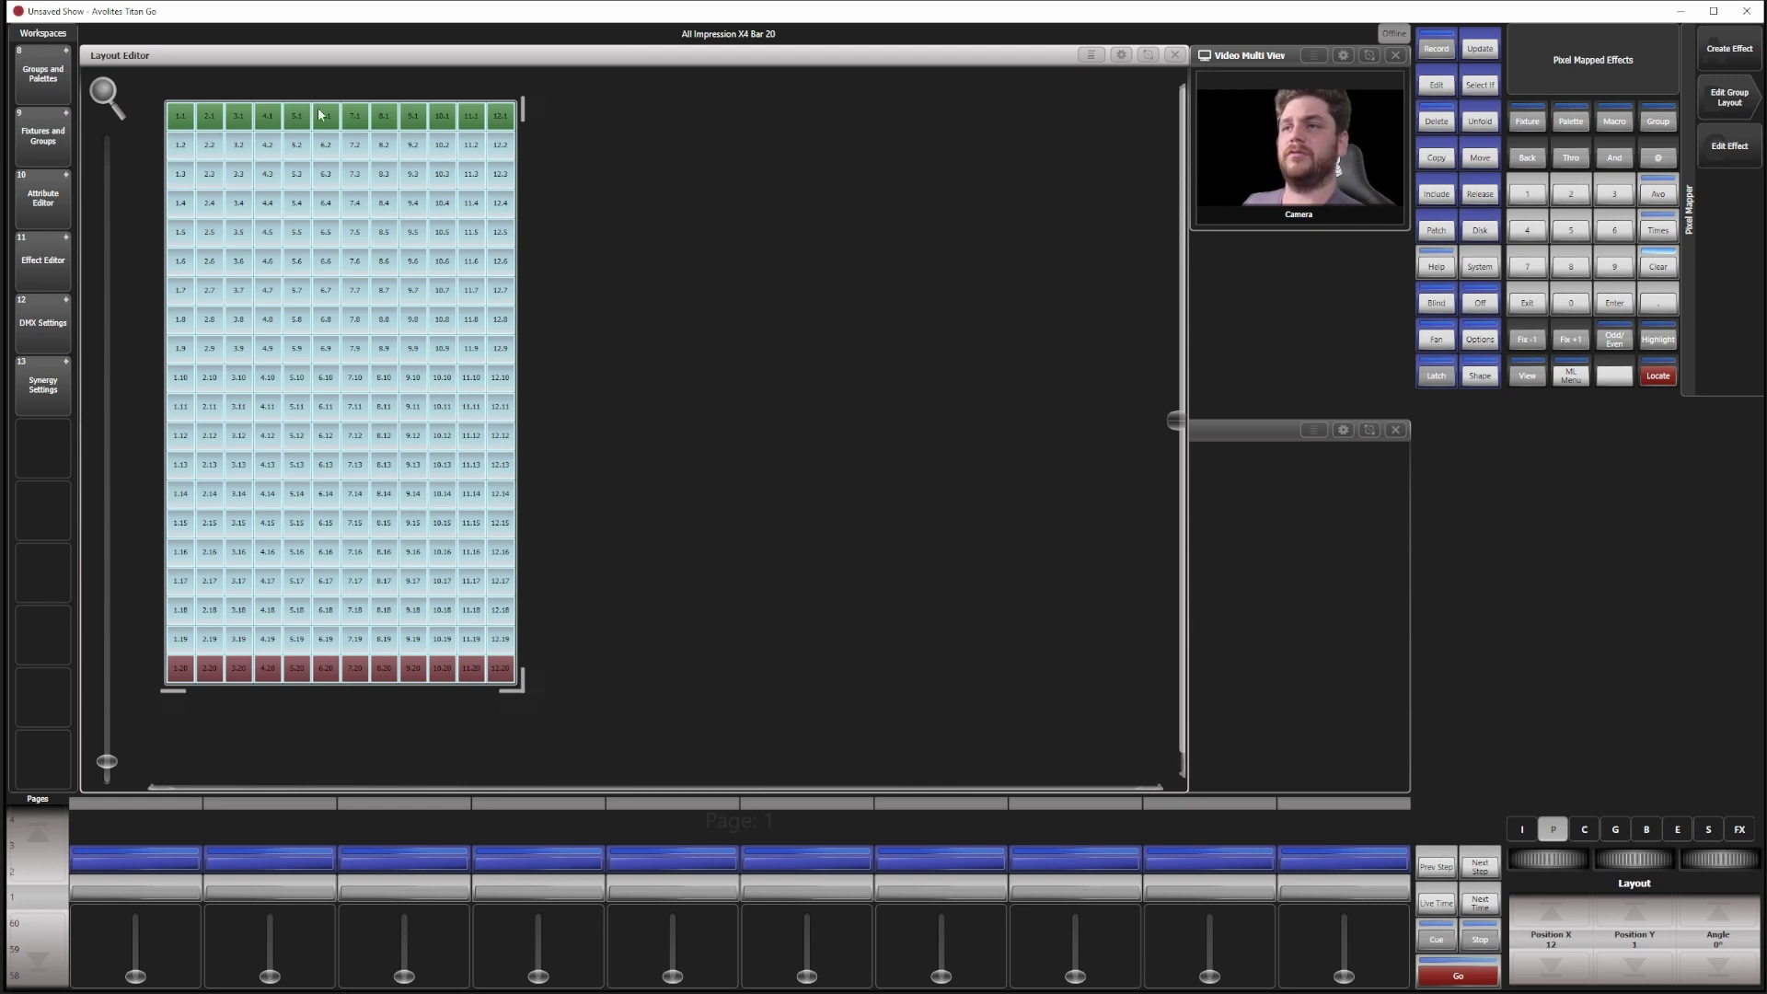
{"action": "left_click", "coordinate": [853, 188]}
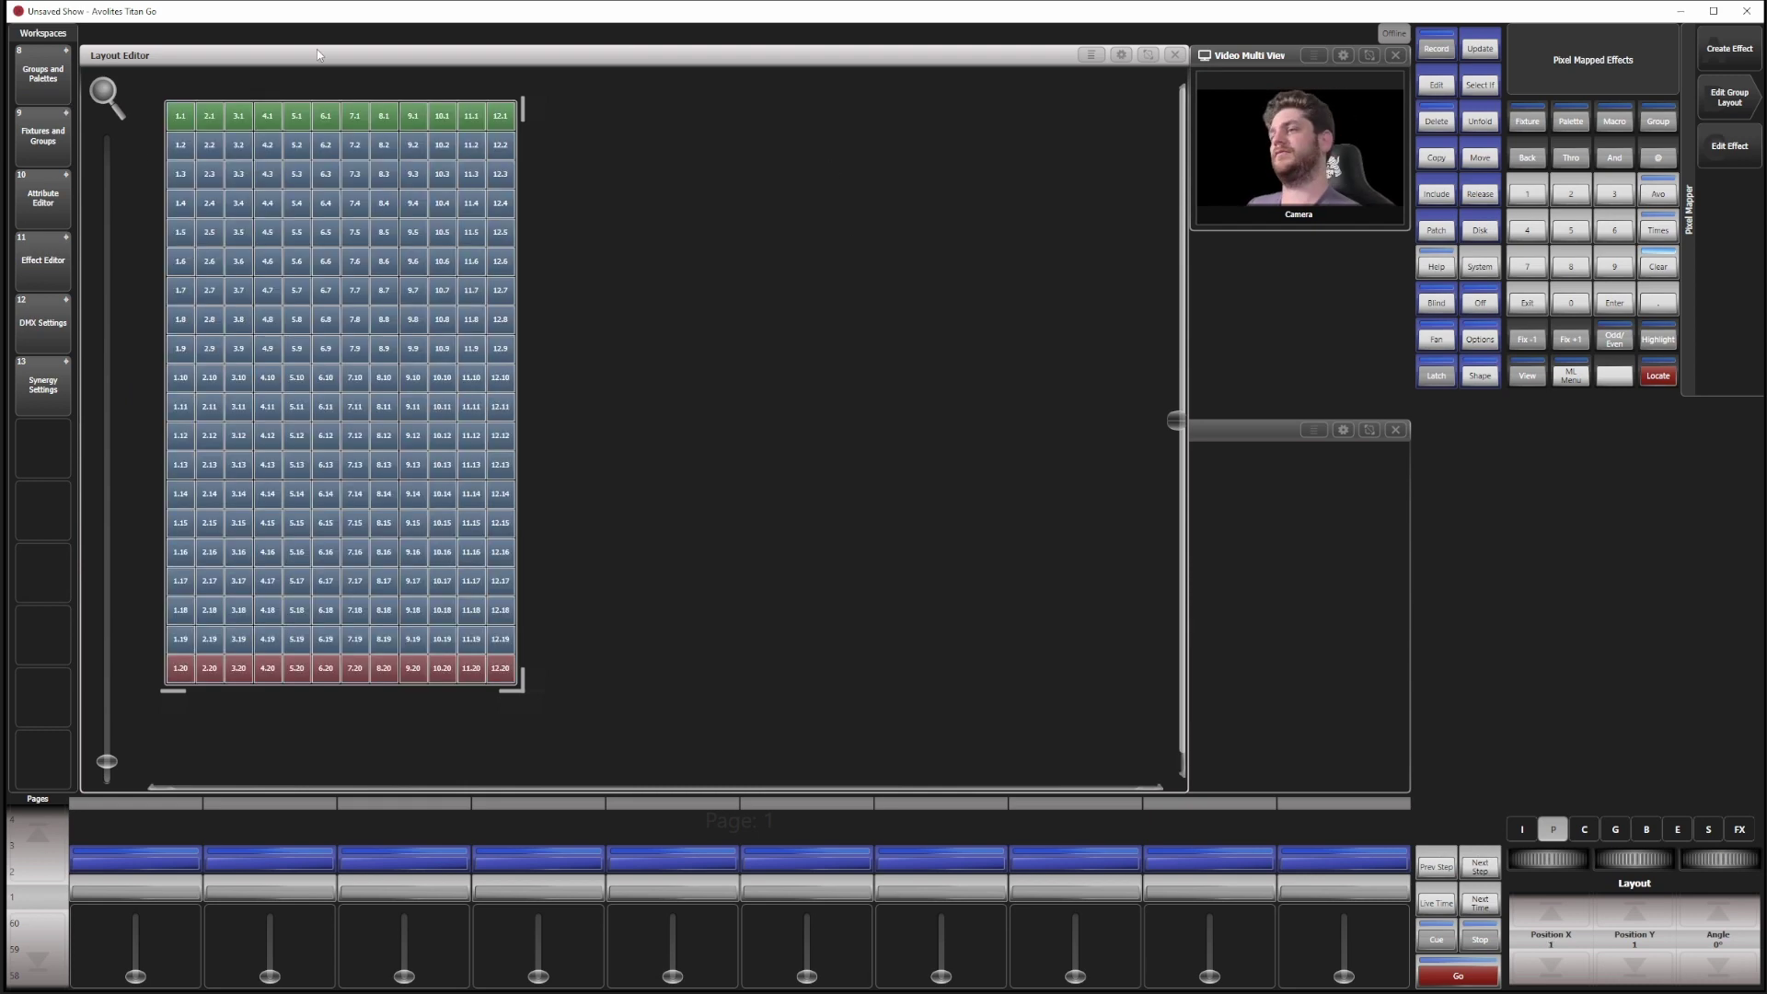
Step: Close the Layout Editor and create a pixel map effect for the PIXMAP group
{"action": "left_click", "coordinate": [1174, 55]}
{"action": "left_click", "coordinate": [311, 460]}
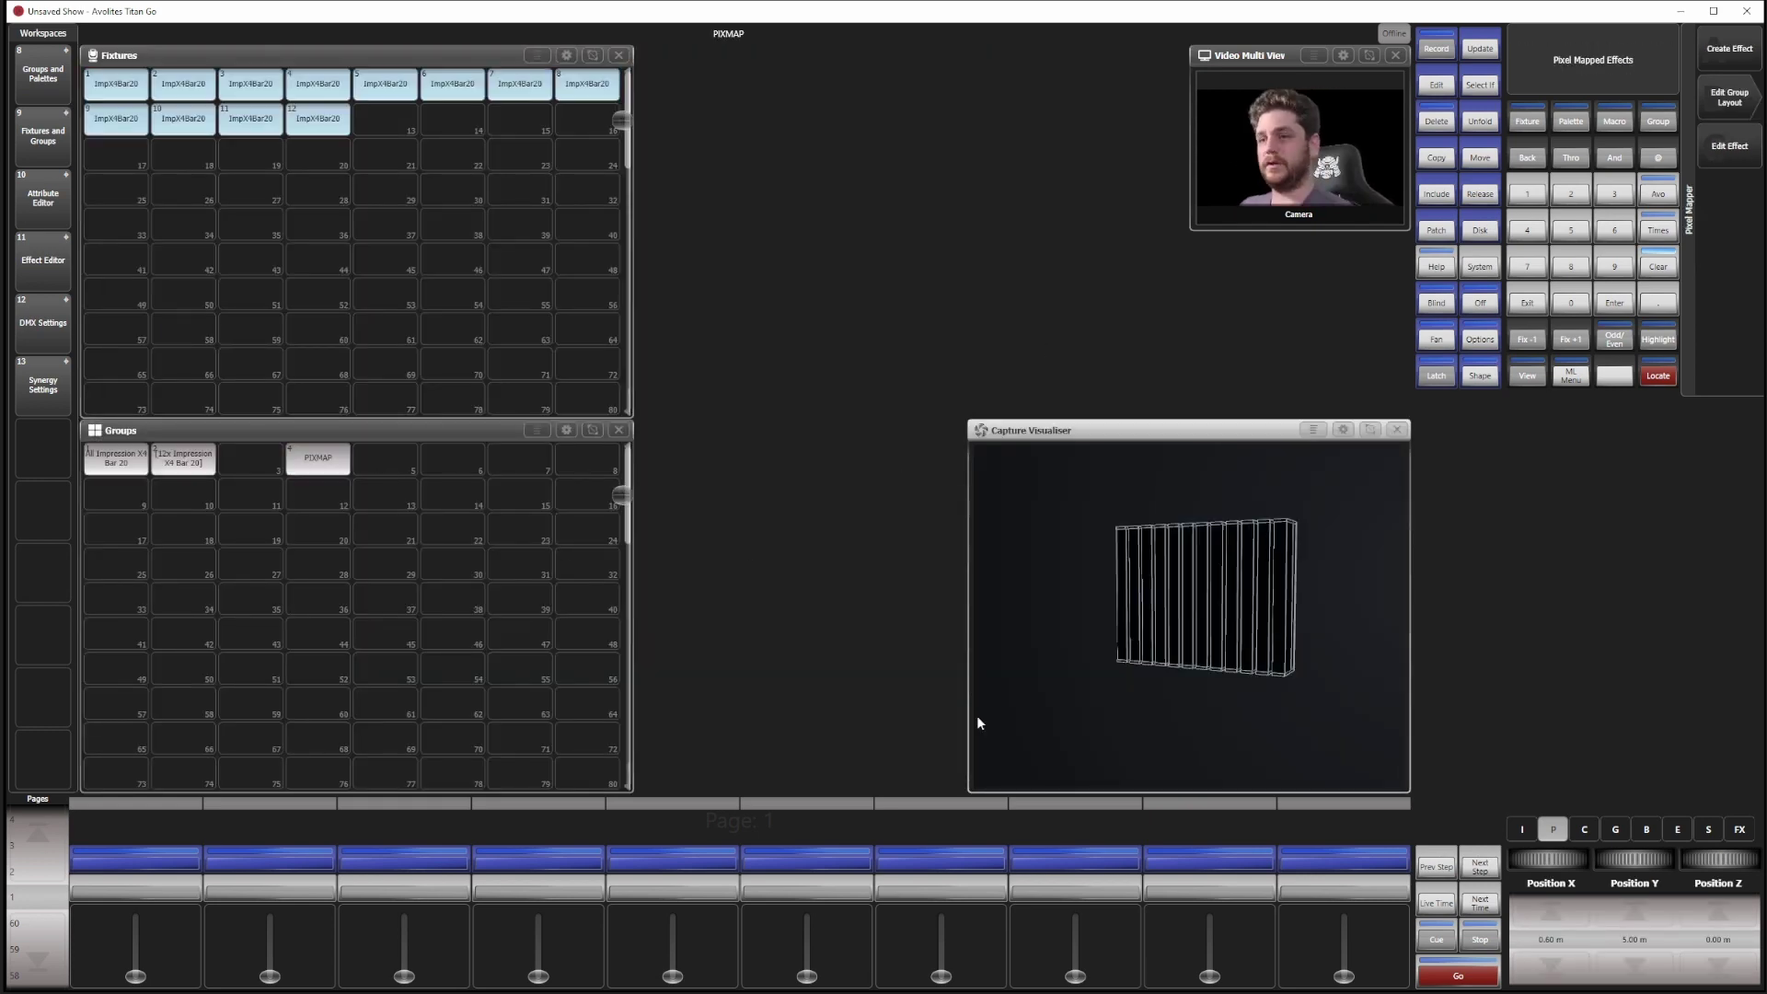
{"action": "left_click", "coordinate": [1744, 46]}
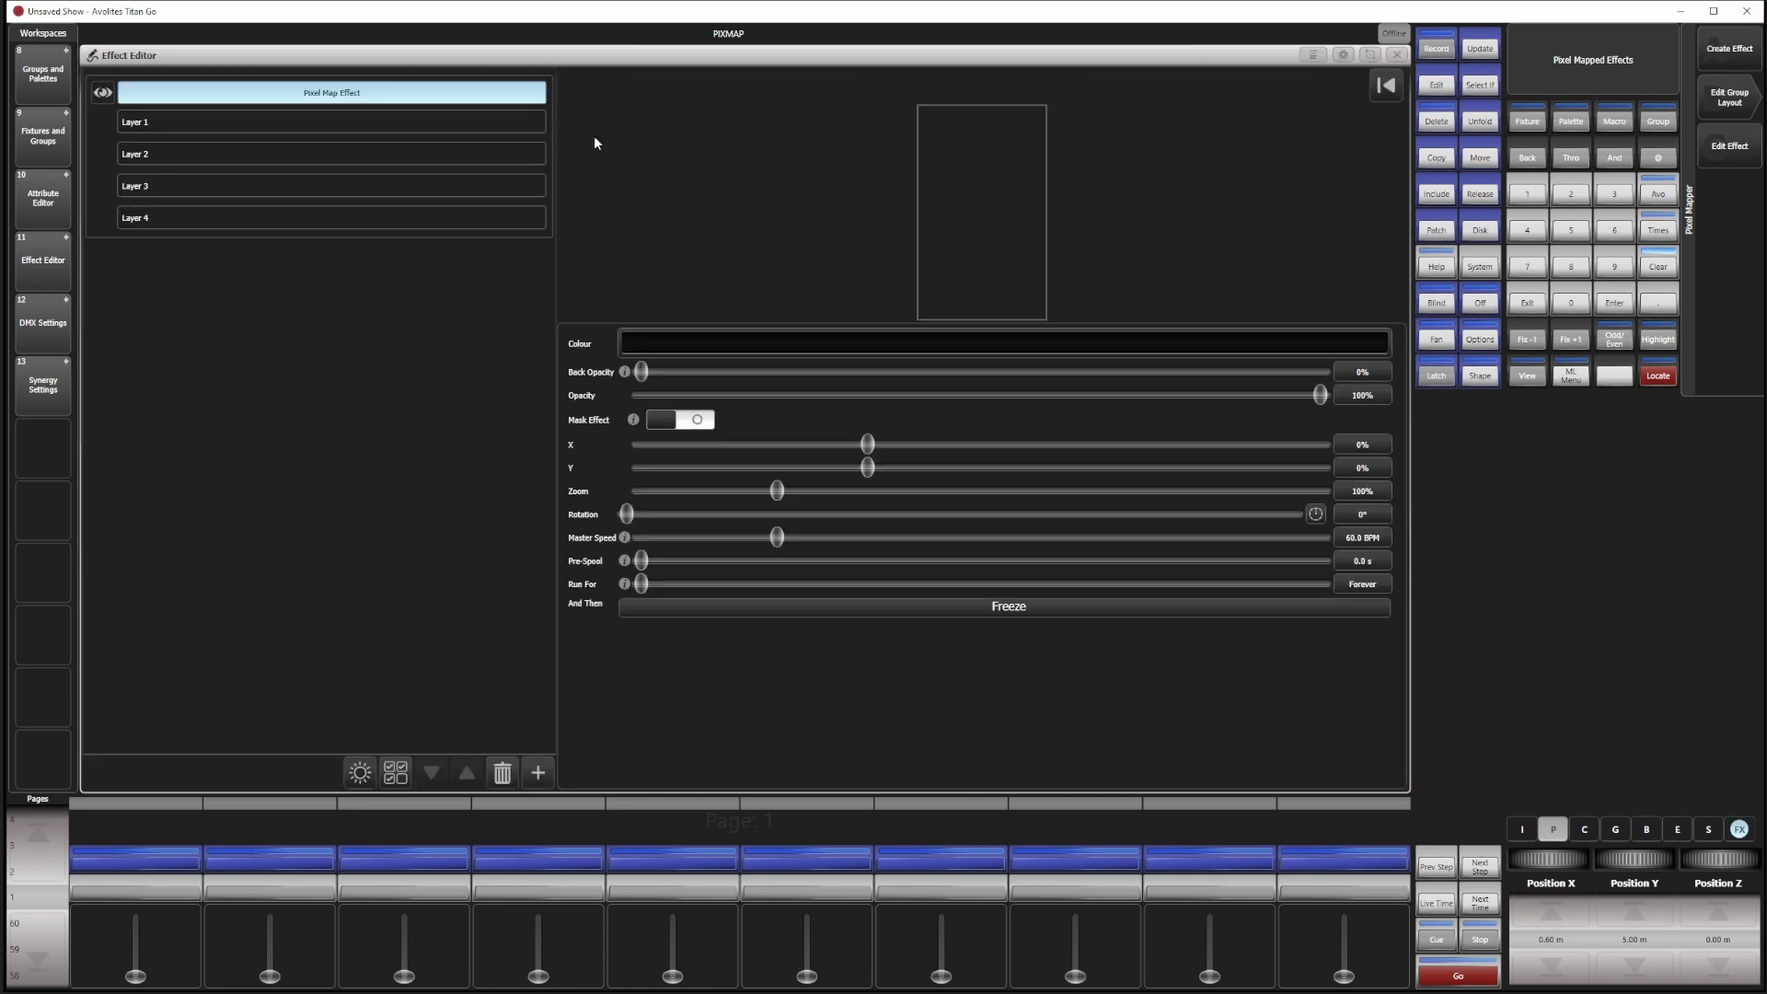
Step: Add a text element displaying 10 to Layer 1 and turn on the bars' intensity for the effect
{"action": "left_click", "coordinate": [162, 129]}
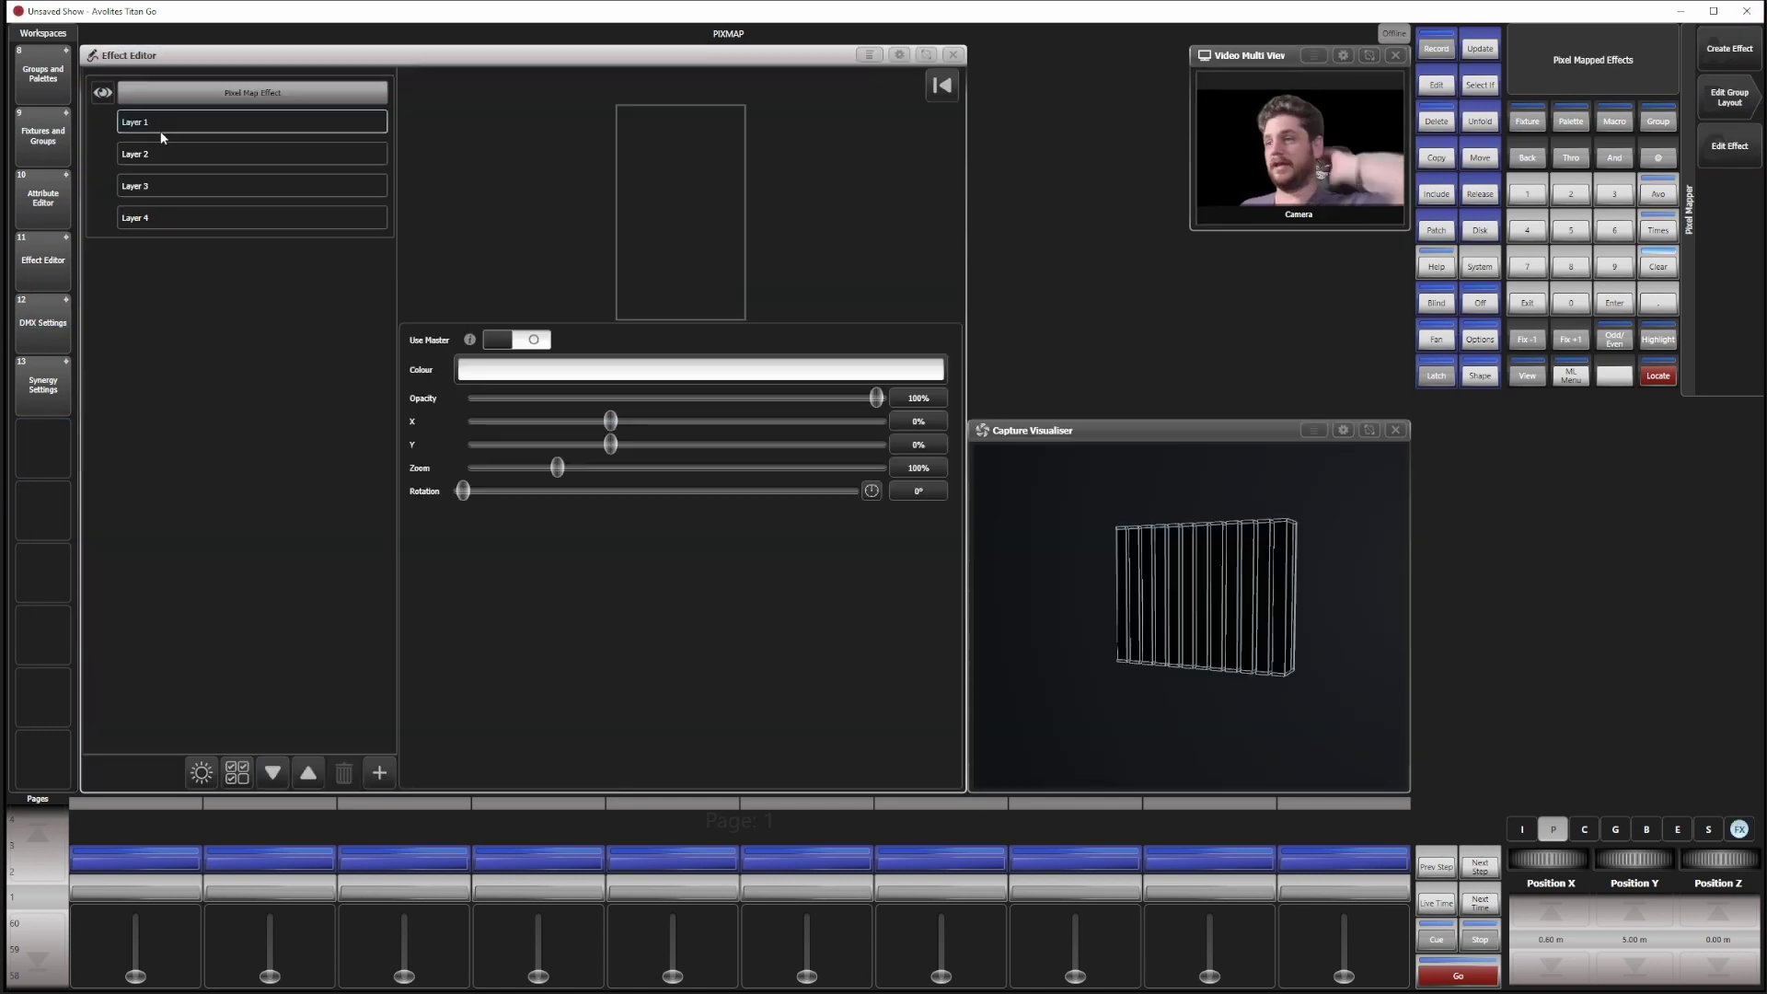
{"action": "left_click", "coordinate": [379, 772]}
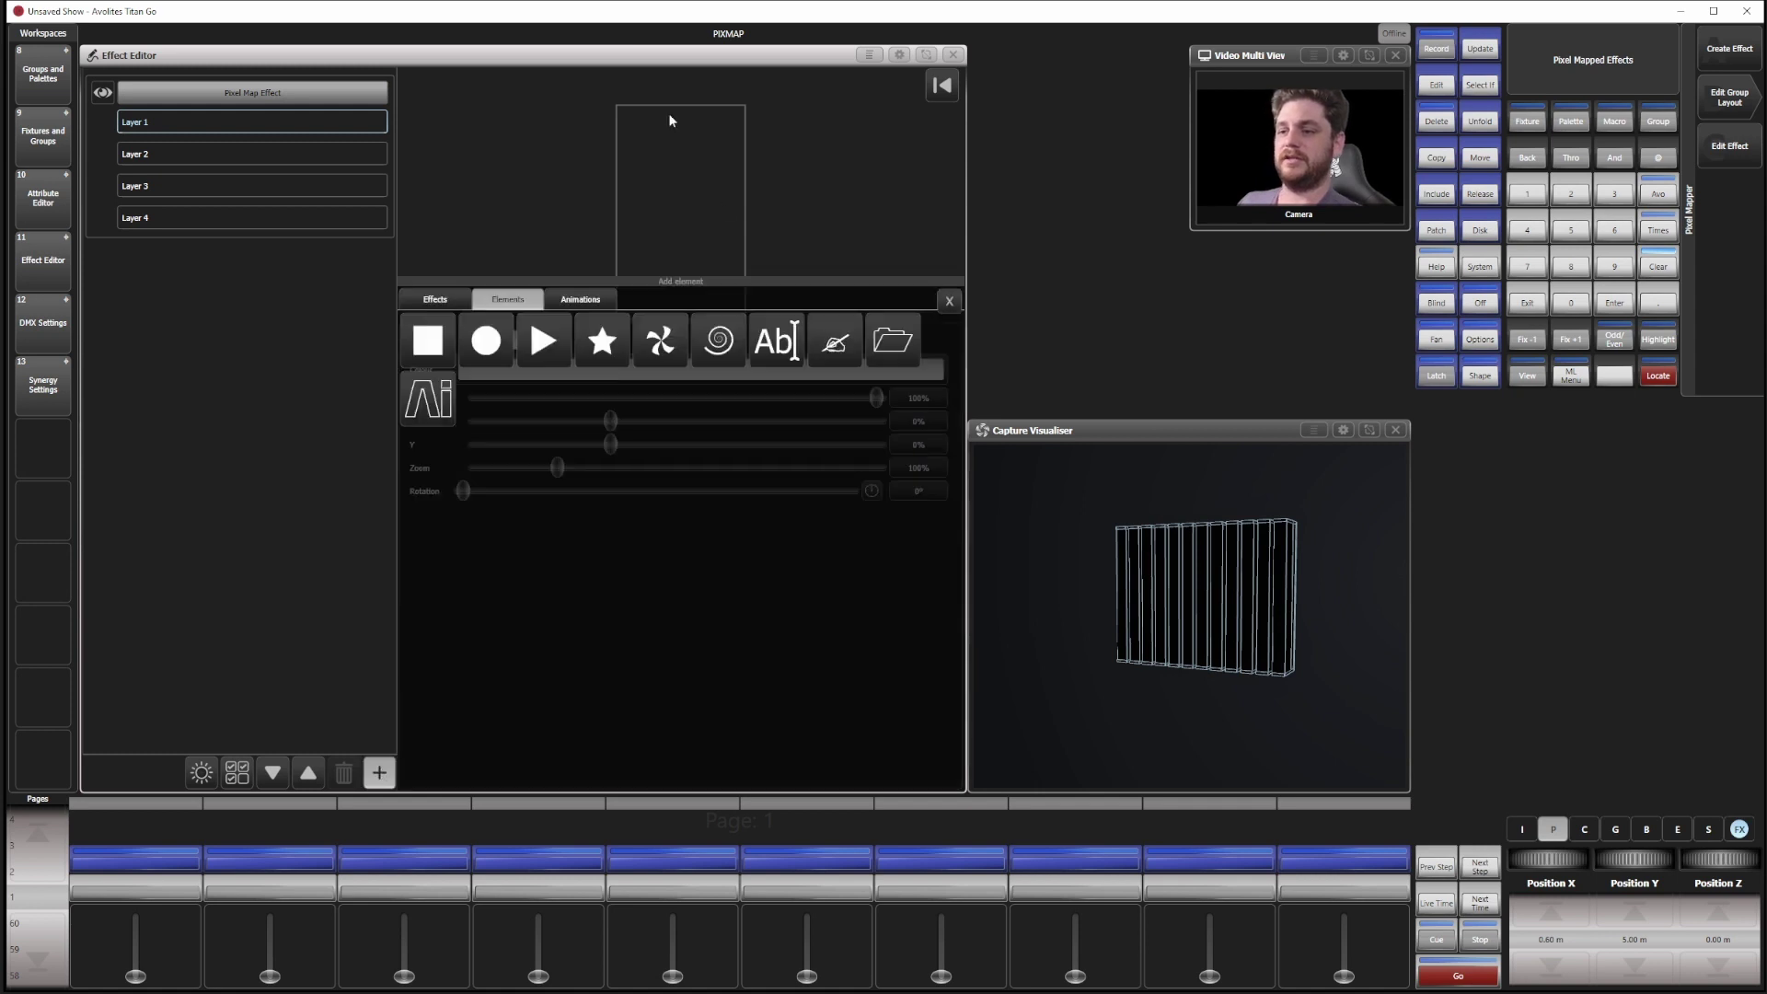
{"action": "left_click", "coordinate": [781, 131]}
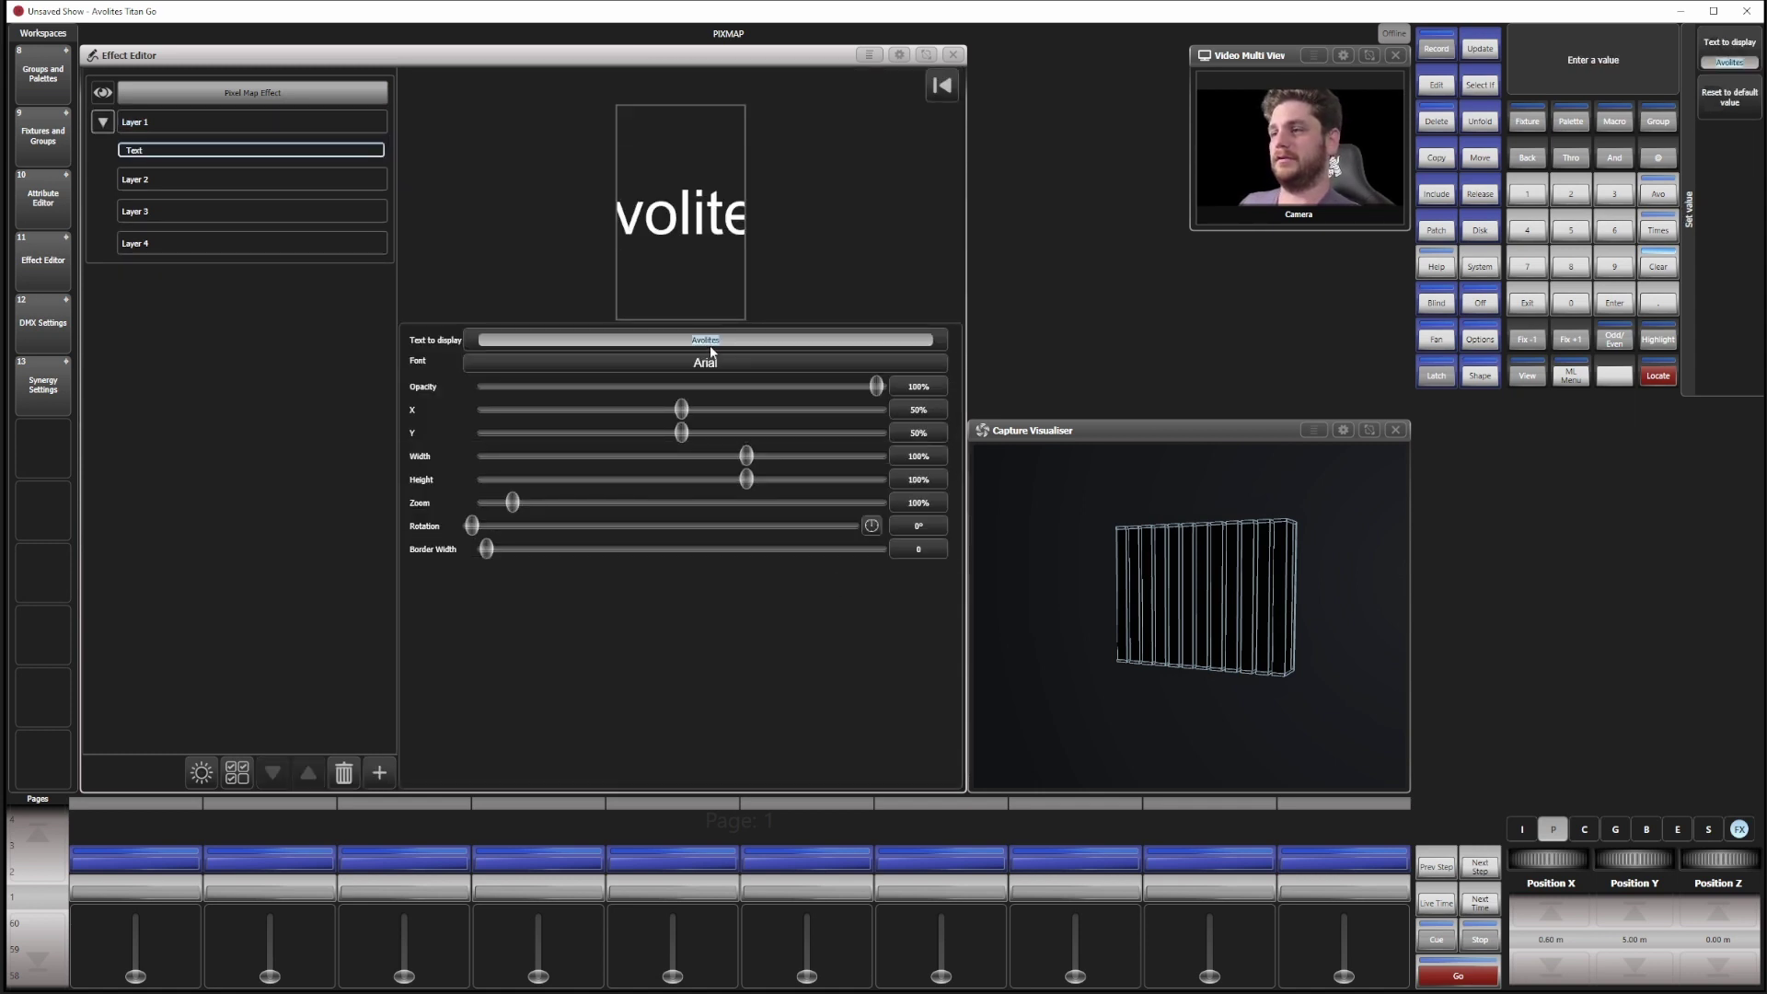
{"action": "type", "text": "10"}
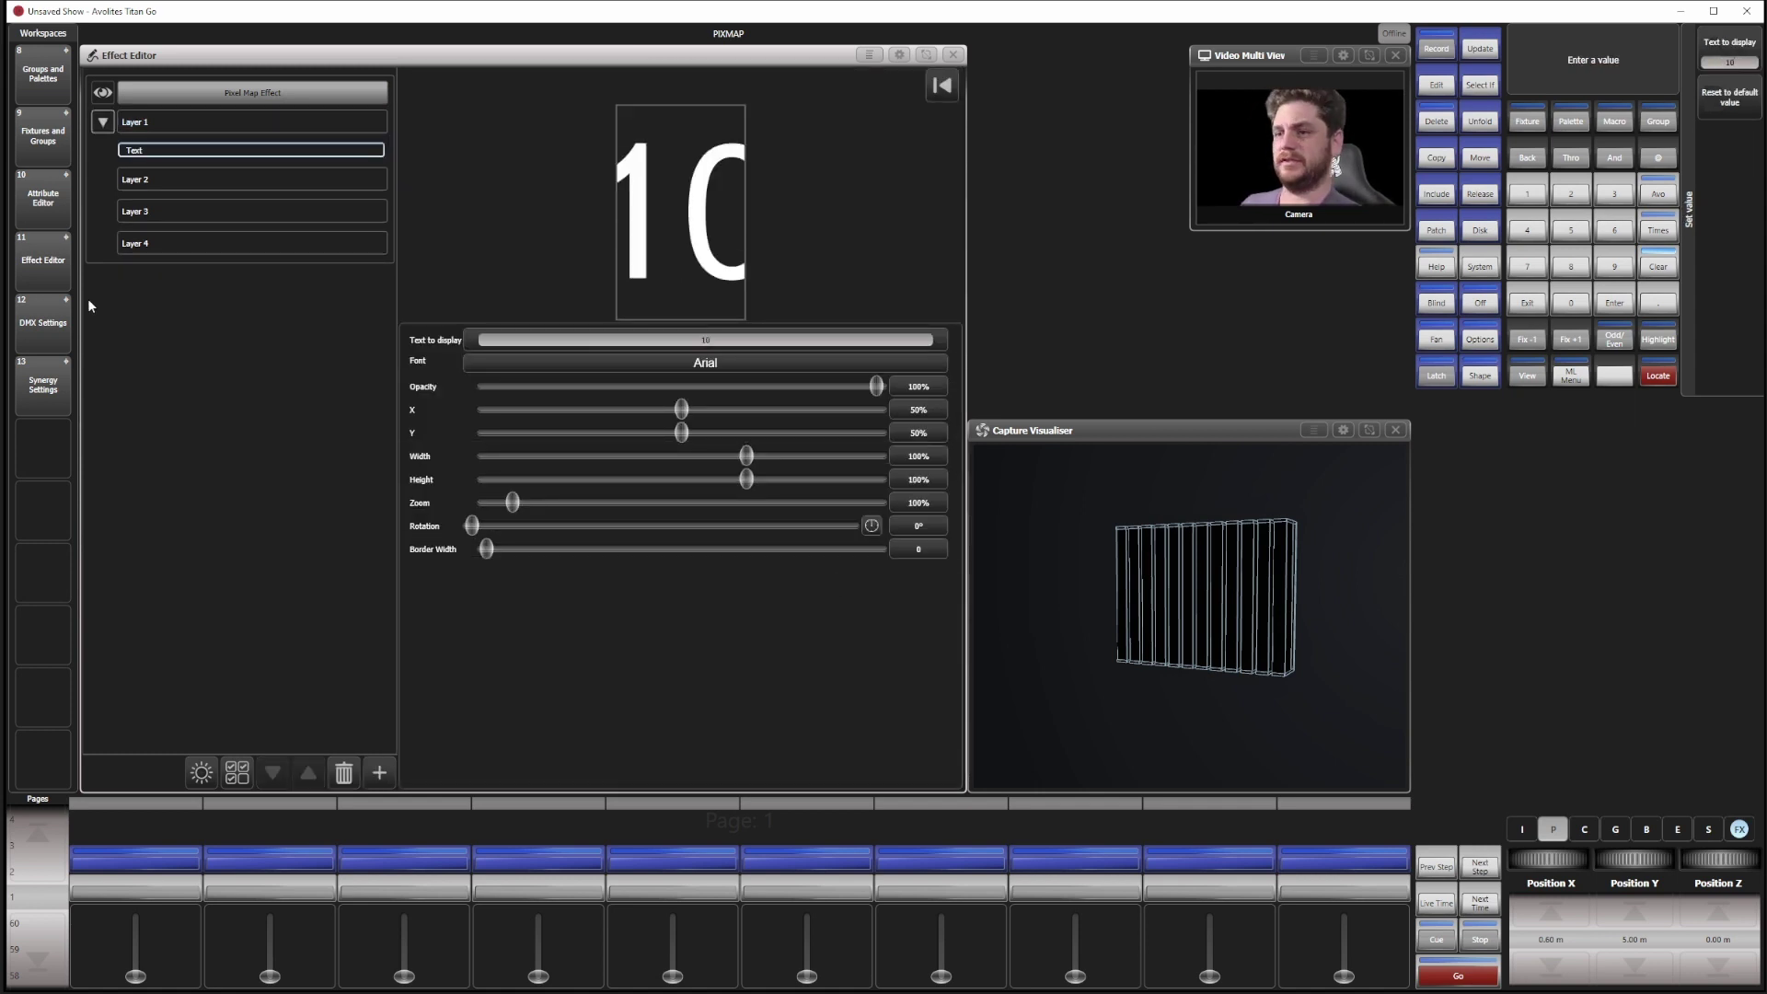
{"action": "left_click", "coordinate": [224, 120]}
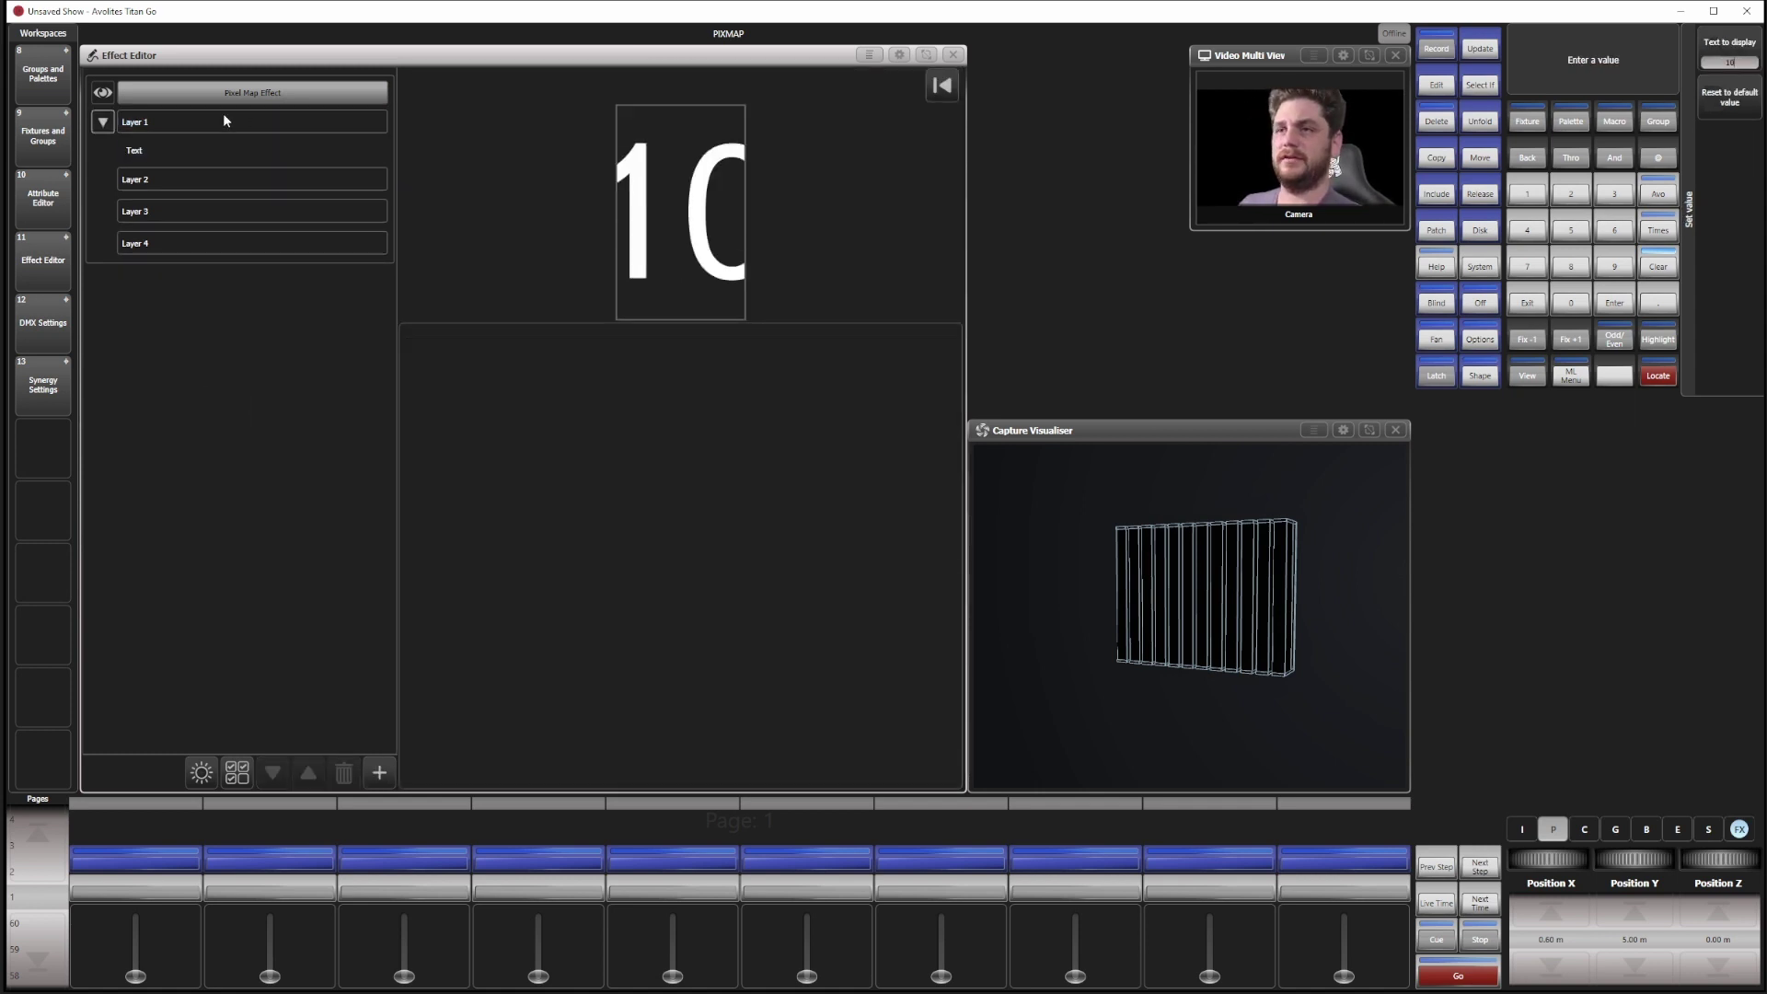
{"action": "left_click", "coordinate": [203, 773]}
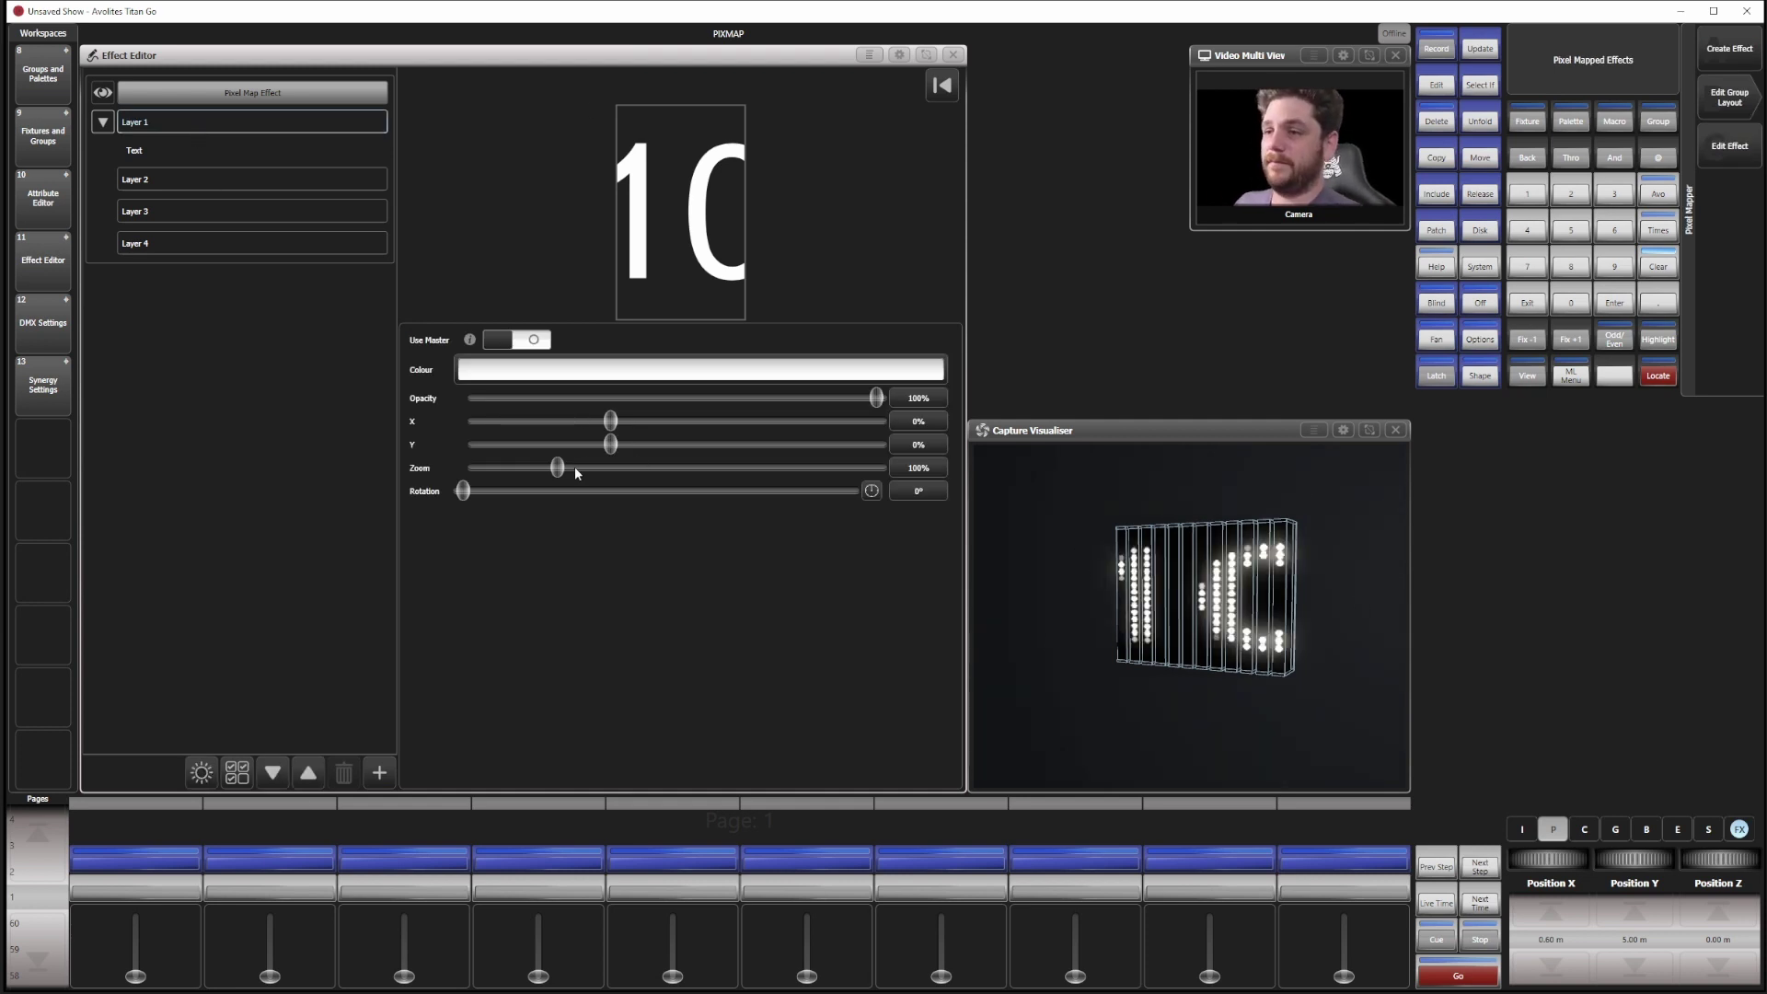
Step: Set the text element's width to 59% and its height to 119%
{"action": "left_click", "coordinate": [160, 163]}
{"action": "left_click", "coordinate": [133, 151]}
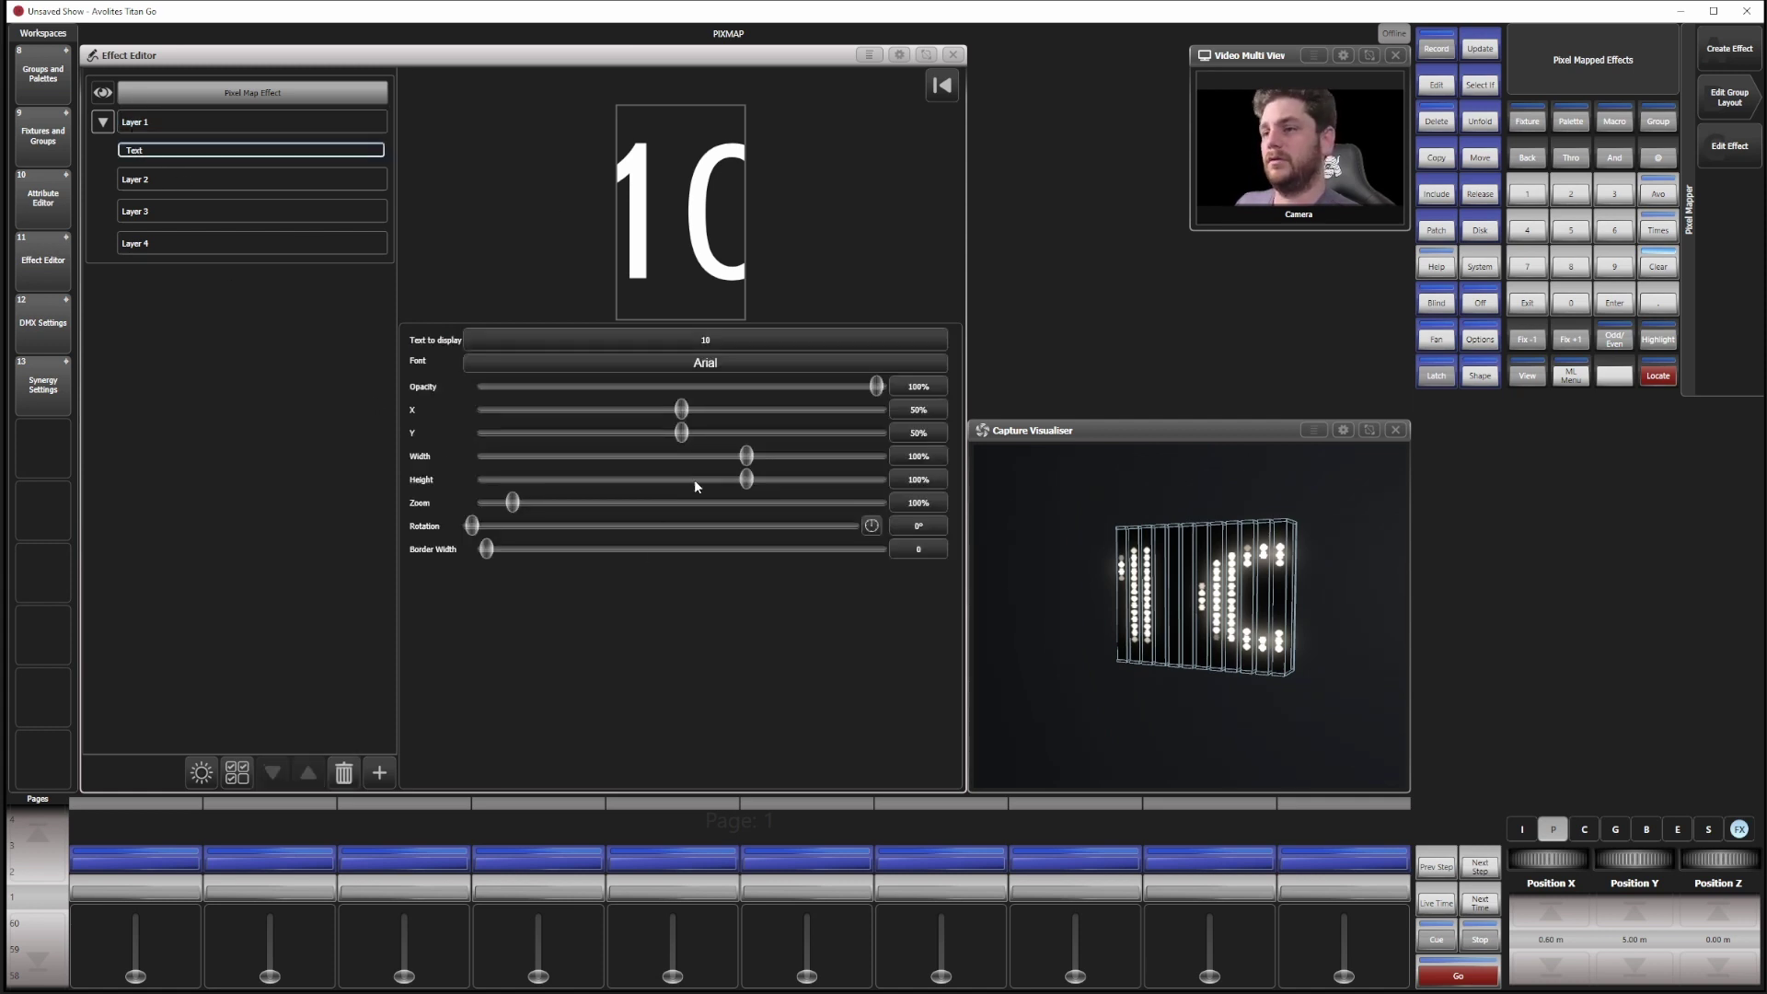
{"action": "mouse_move", "coordinate": [750, 454]}
{"action": "left_mouse_down"}
{"action": "mouse_move", "coordinate": [721, 450]}
{"action": "mouse_move", "coordinate": [757, 484]}
{"action": "left_mouse_up"}
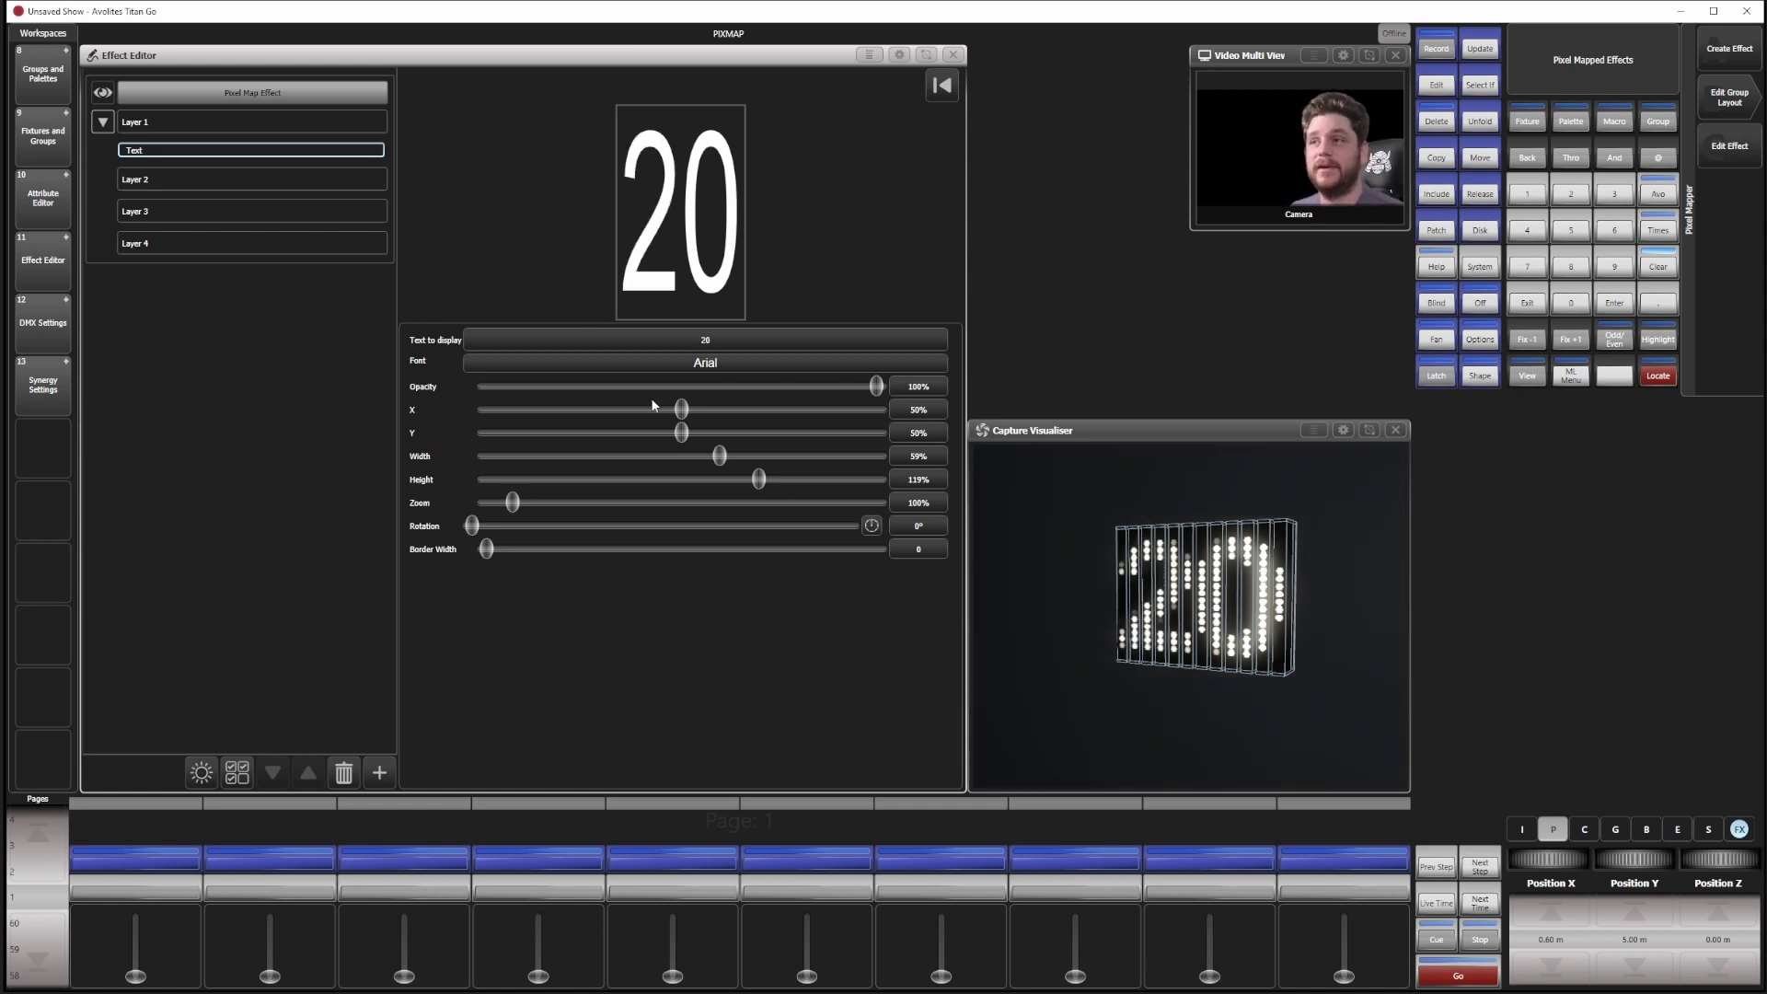
Step: Change the displayed text to 1 and set the text element's width to 72%
{"action": "left_click", "coordinate": [709, 344]}
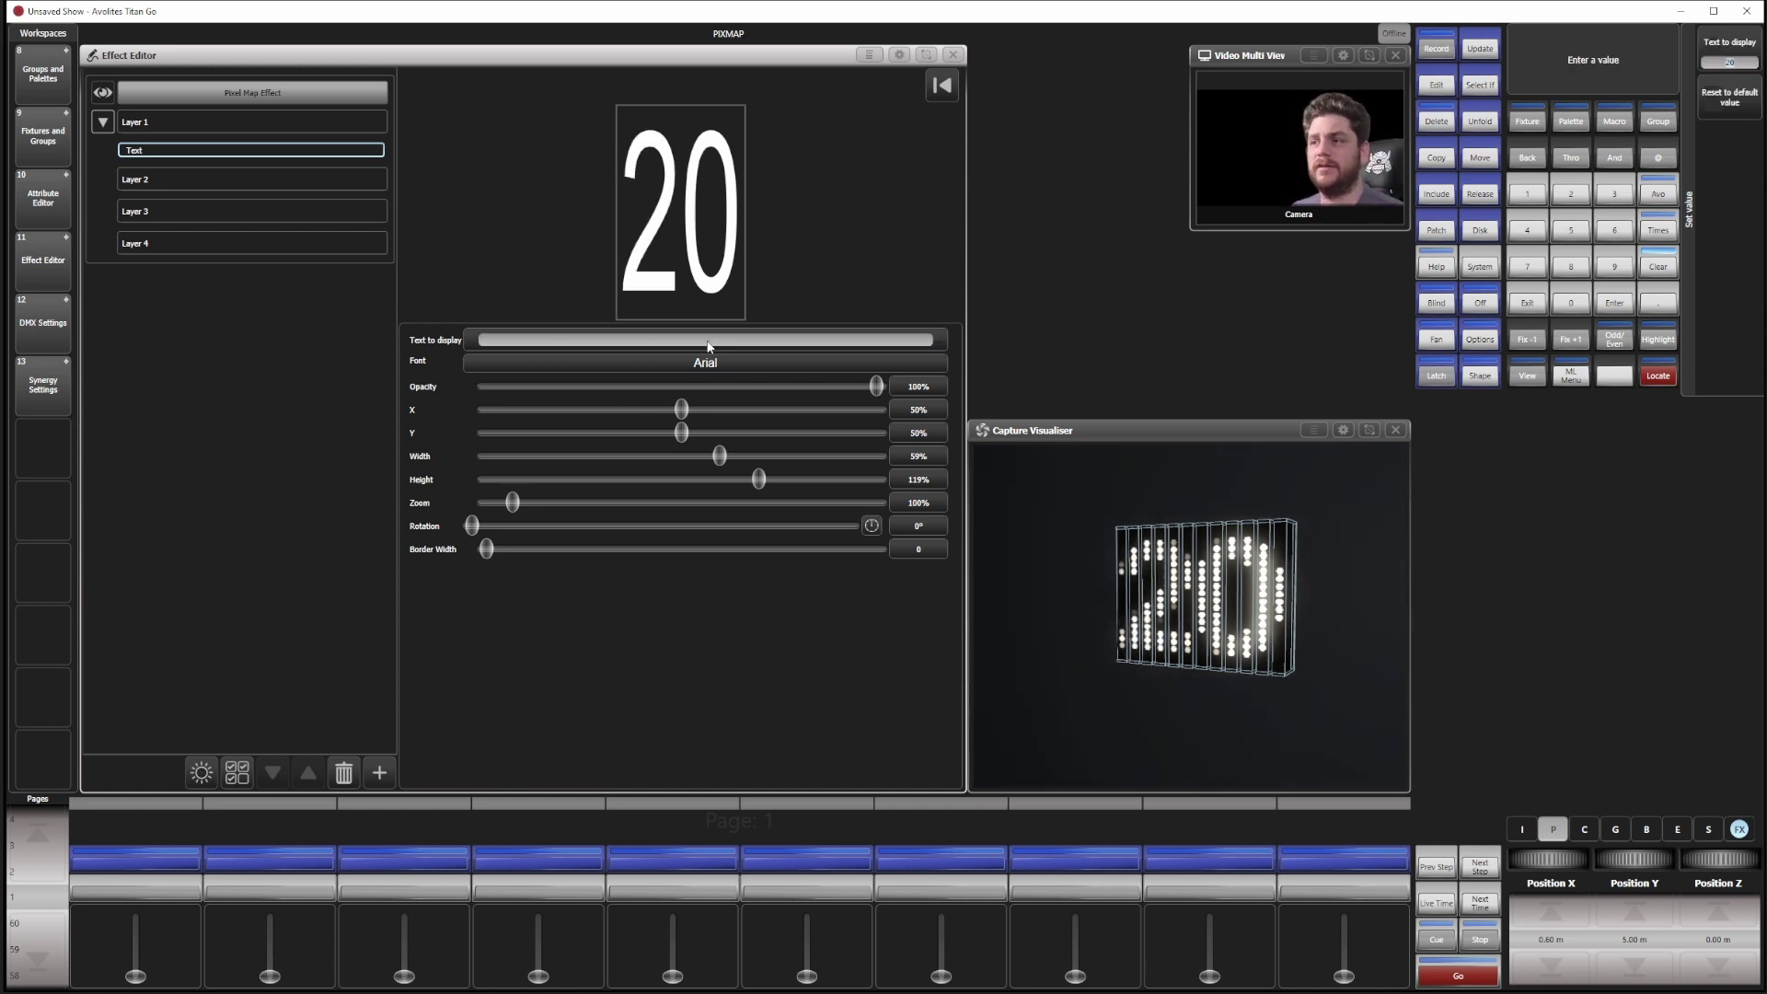
{"action": "type", "text": "1"}
{"action": "key", "text": "Return"}
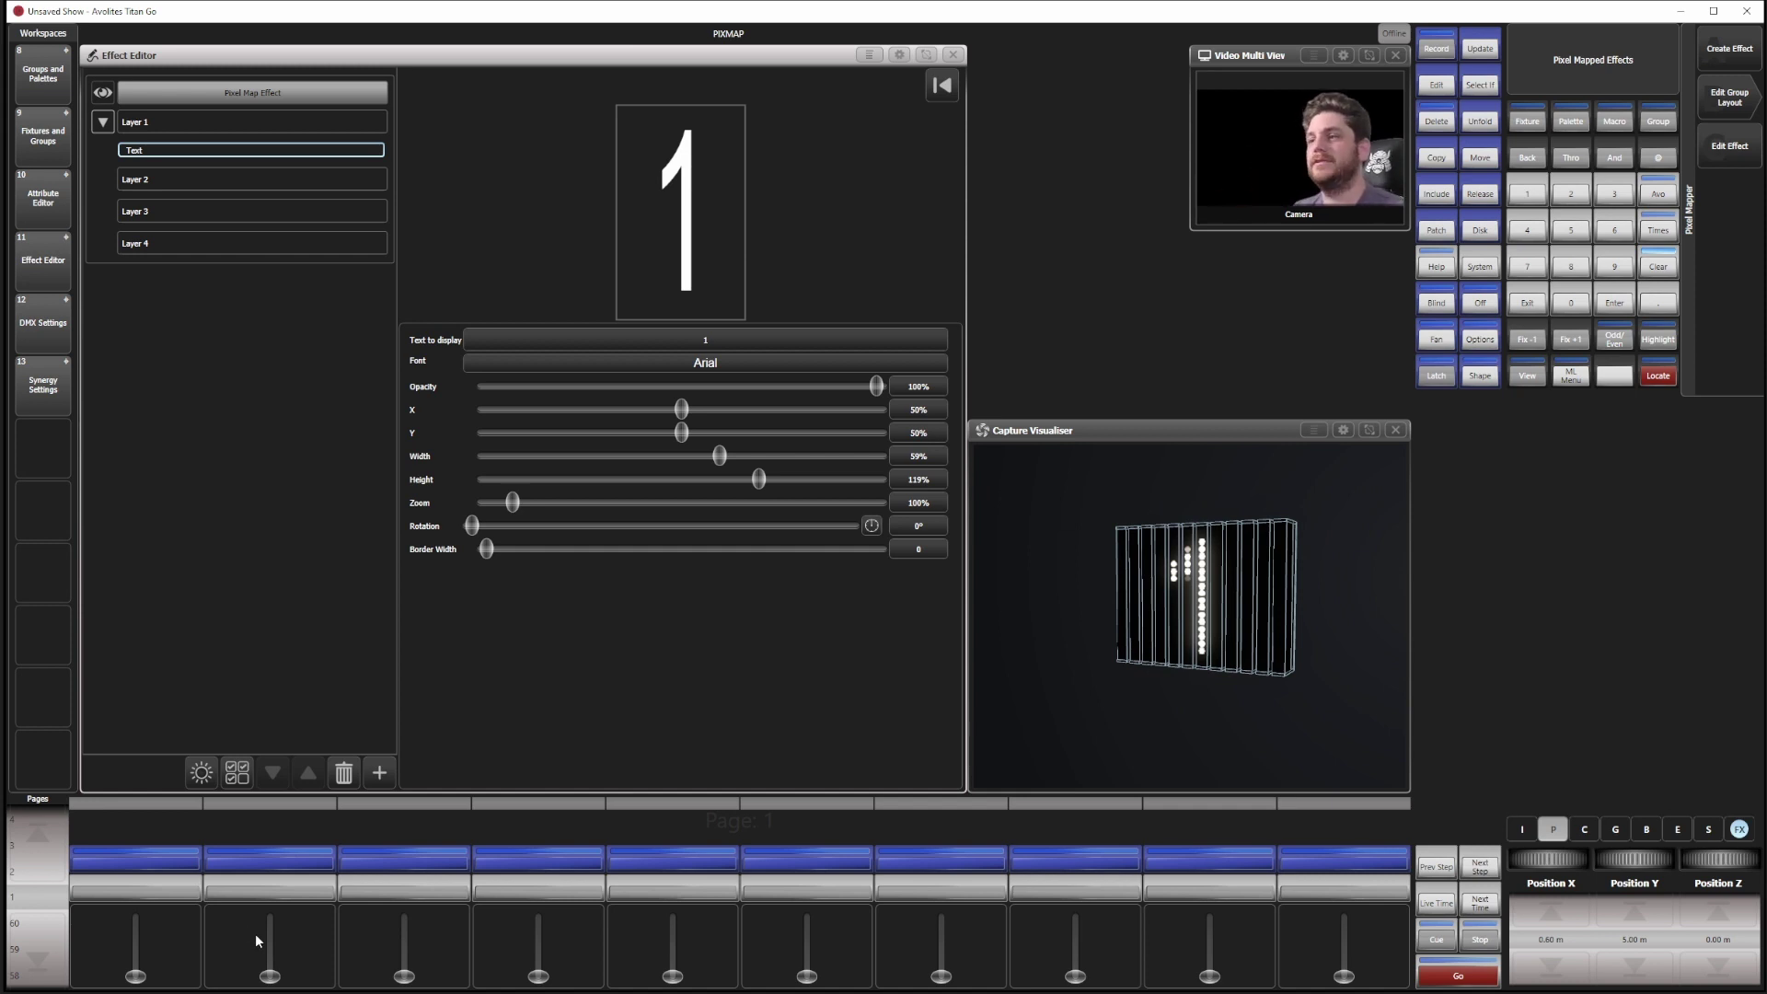
{"action": "left_click_drag", "start_coordinate": [719, 456], "coordinate": [728, 456]}
Step: Record the number 1 effect as cue 1 of a new cue list on the first playback handle
{"action": "left_click", "coordinate": [1438, 49]}
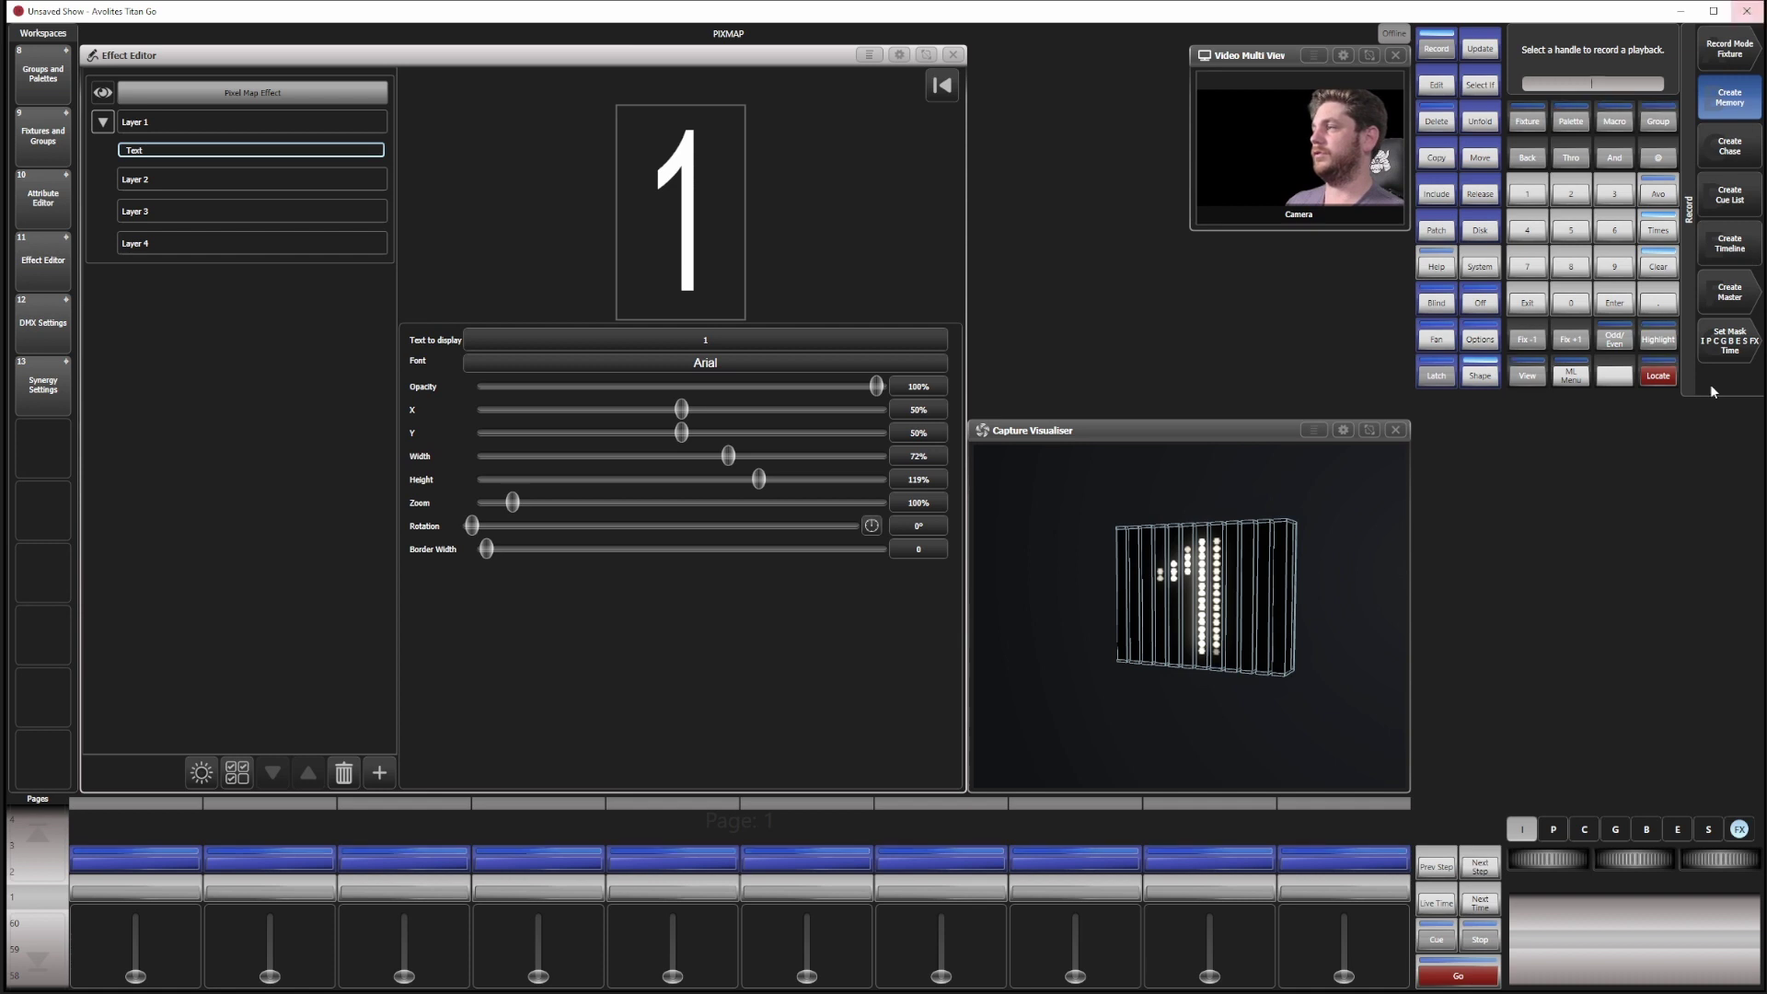
{"action": "left_click", "coordinate": [1729, 194]}
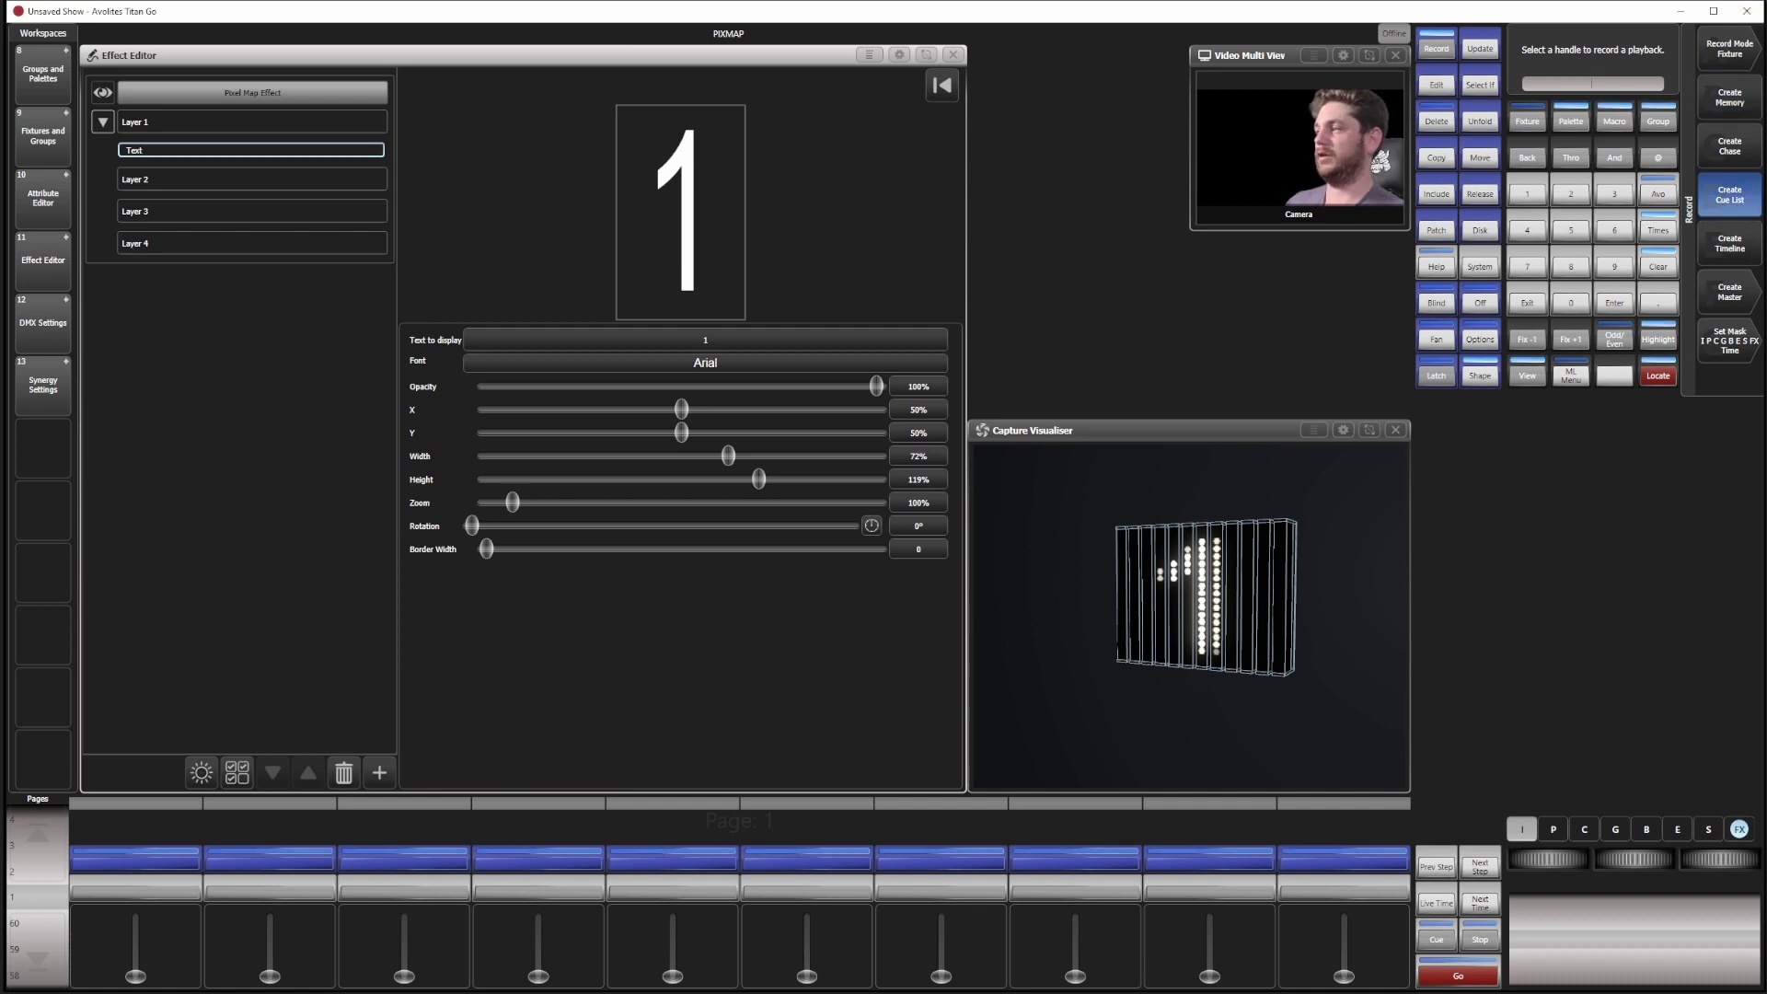
{"action": "left_click", "coordinate": [133, 857]}
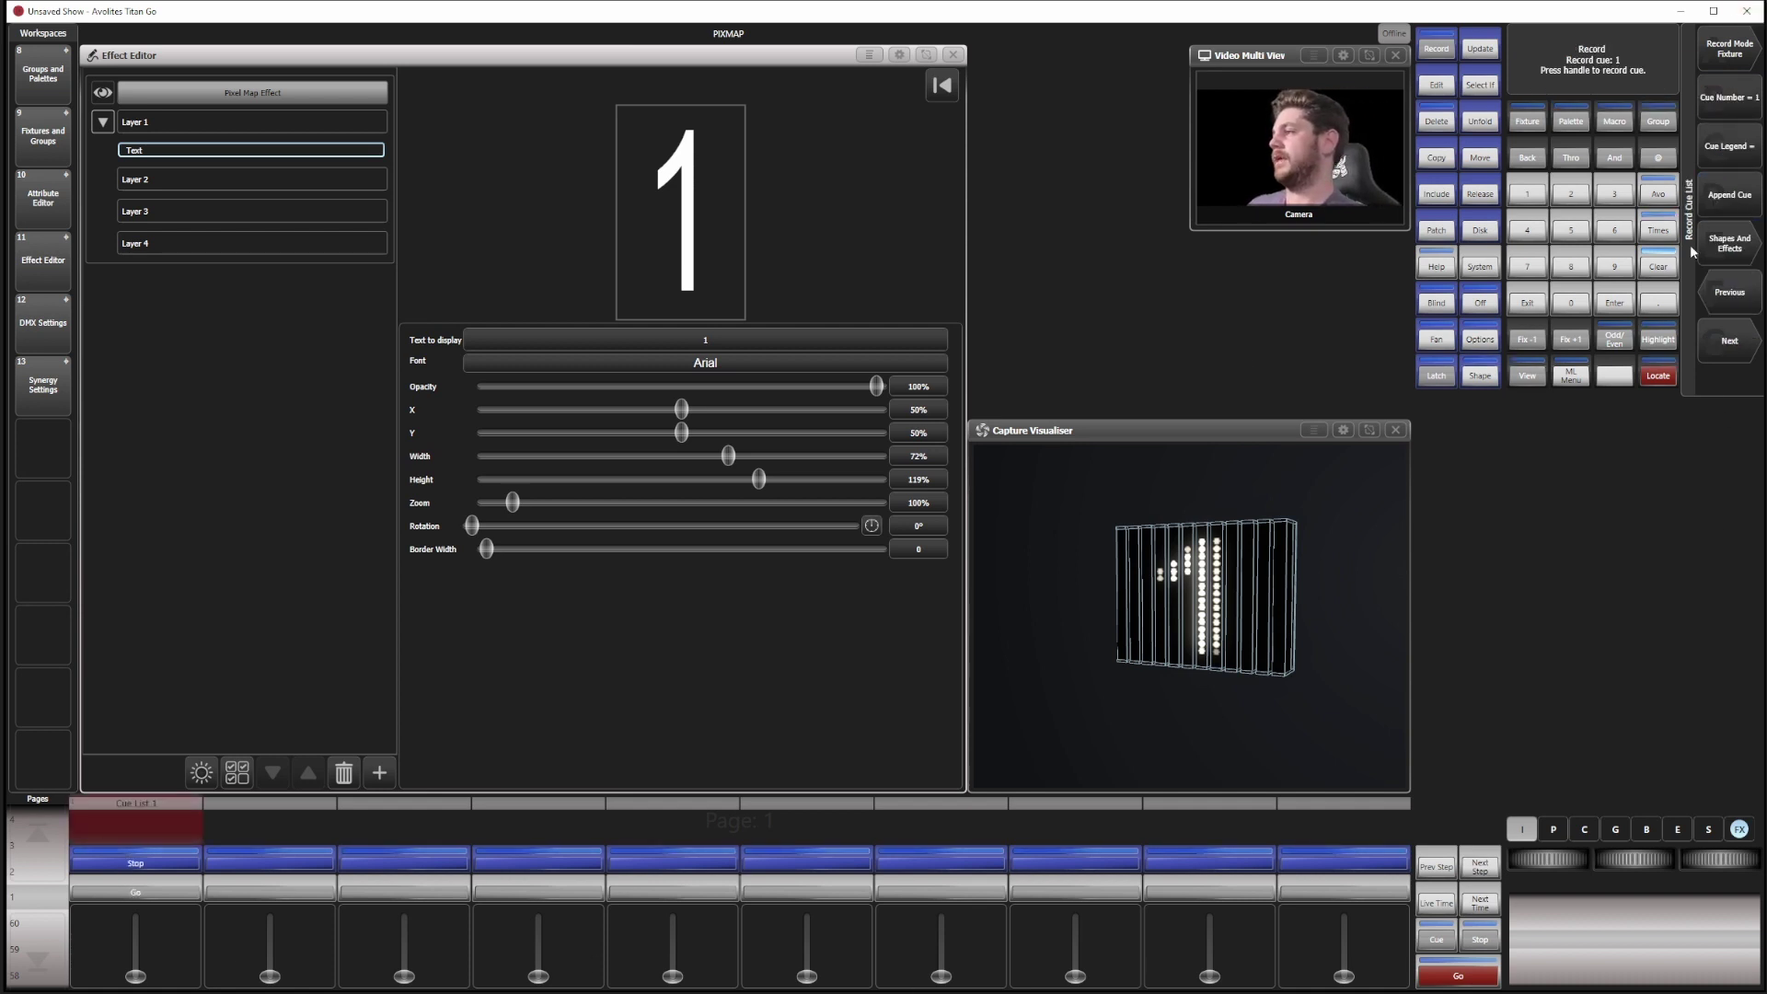
{"action": "left_click", "coordinate": [1749, 200]}
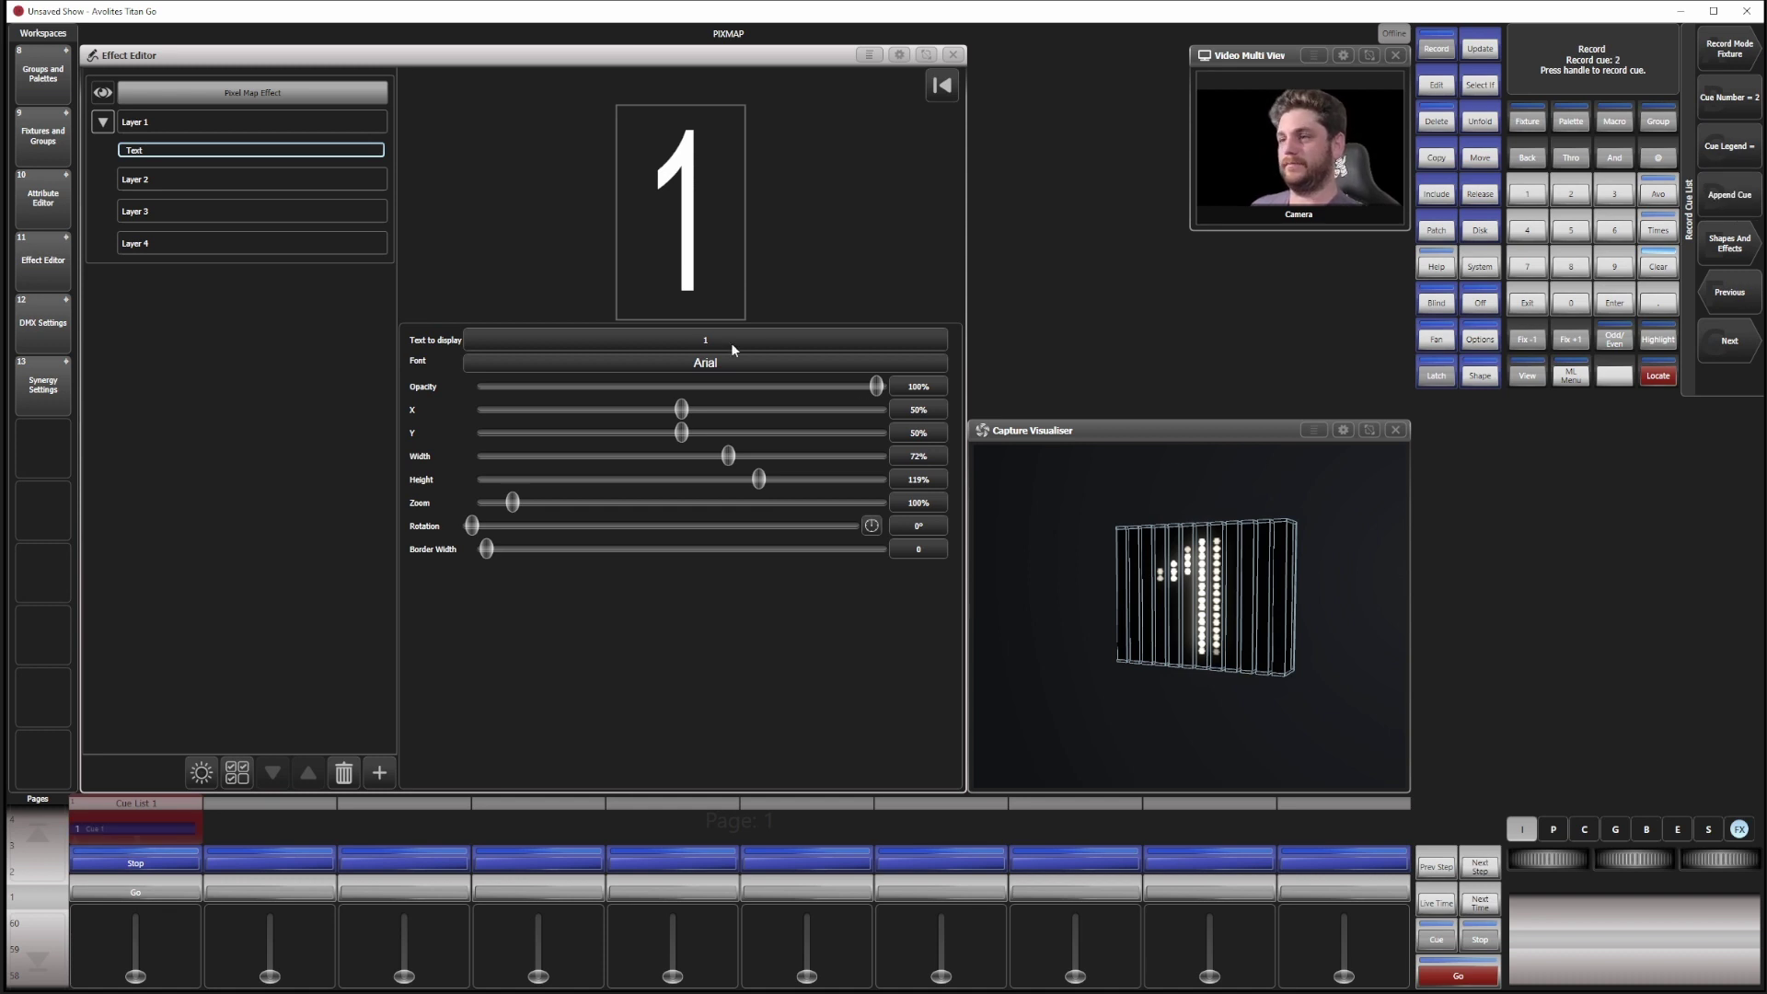
Step: Change the displayed text to 2 and then 3, appending each as cues 2 and 3 of the cue list
{"action": "left_click", "coordinate": [706, 339]}
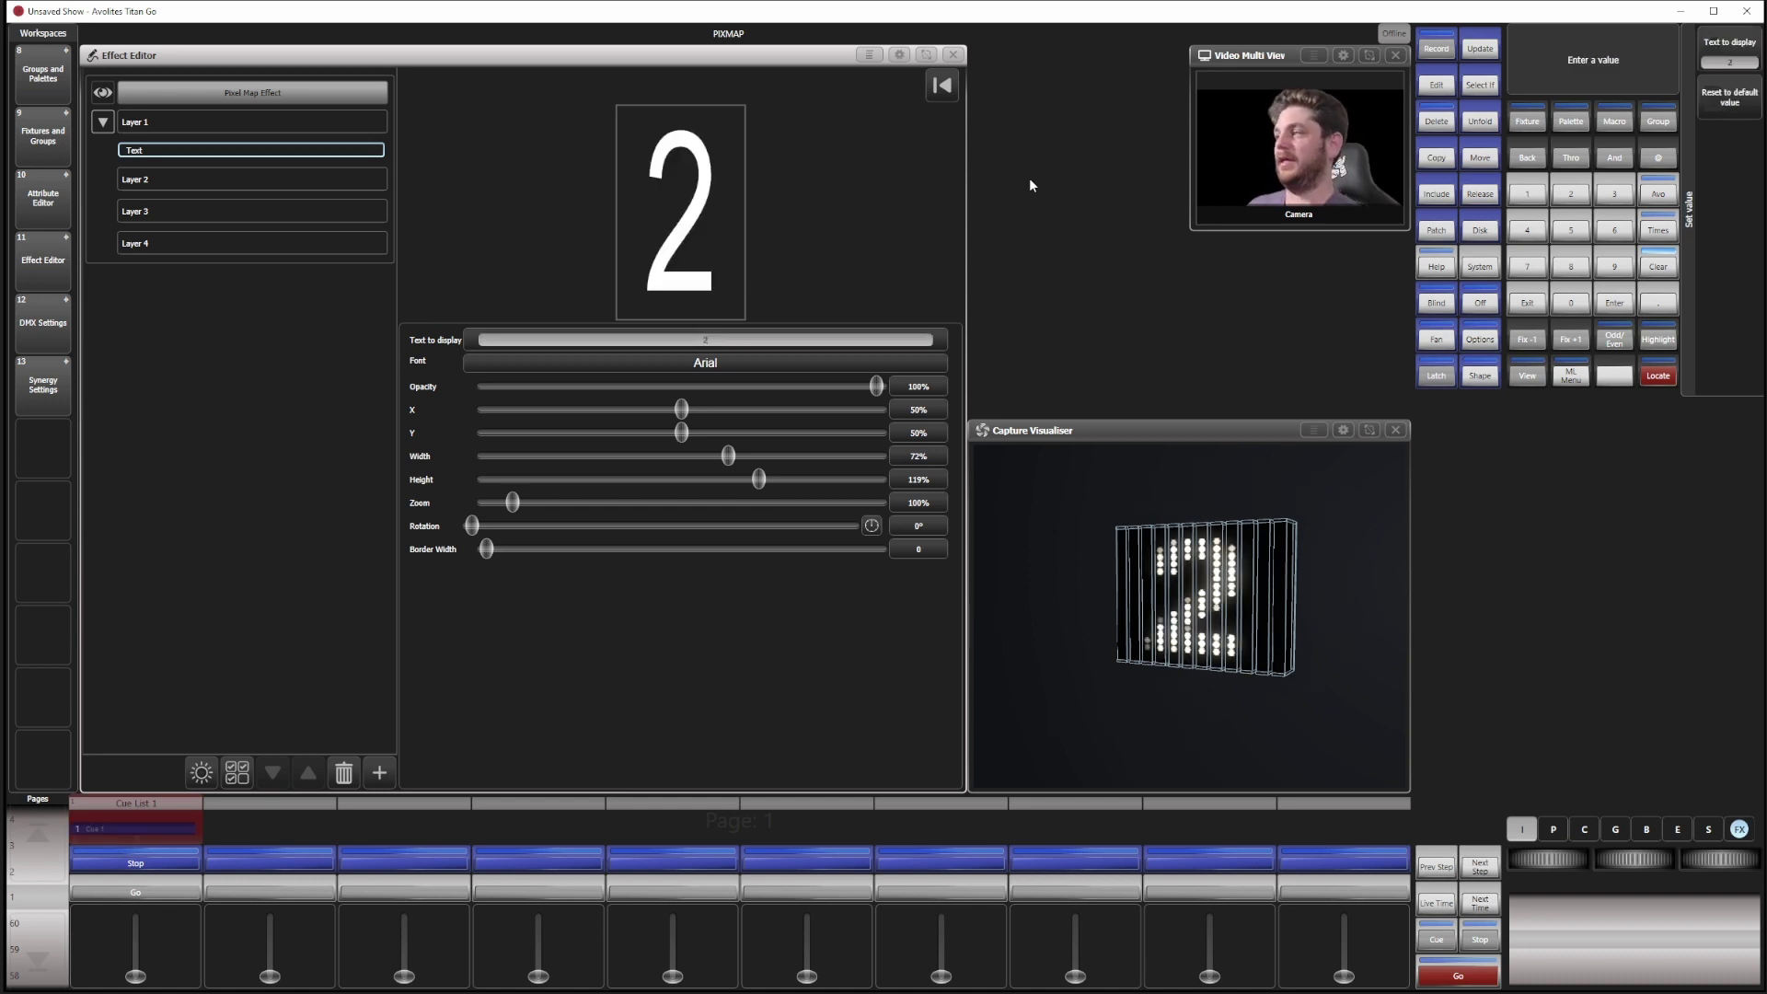
{"action": "left_click", "coordinate": [1436, 50]}
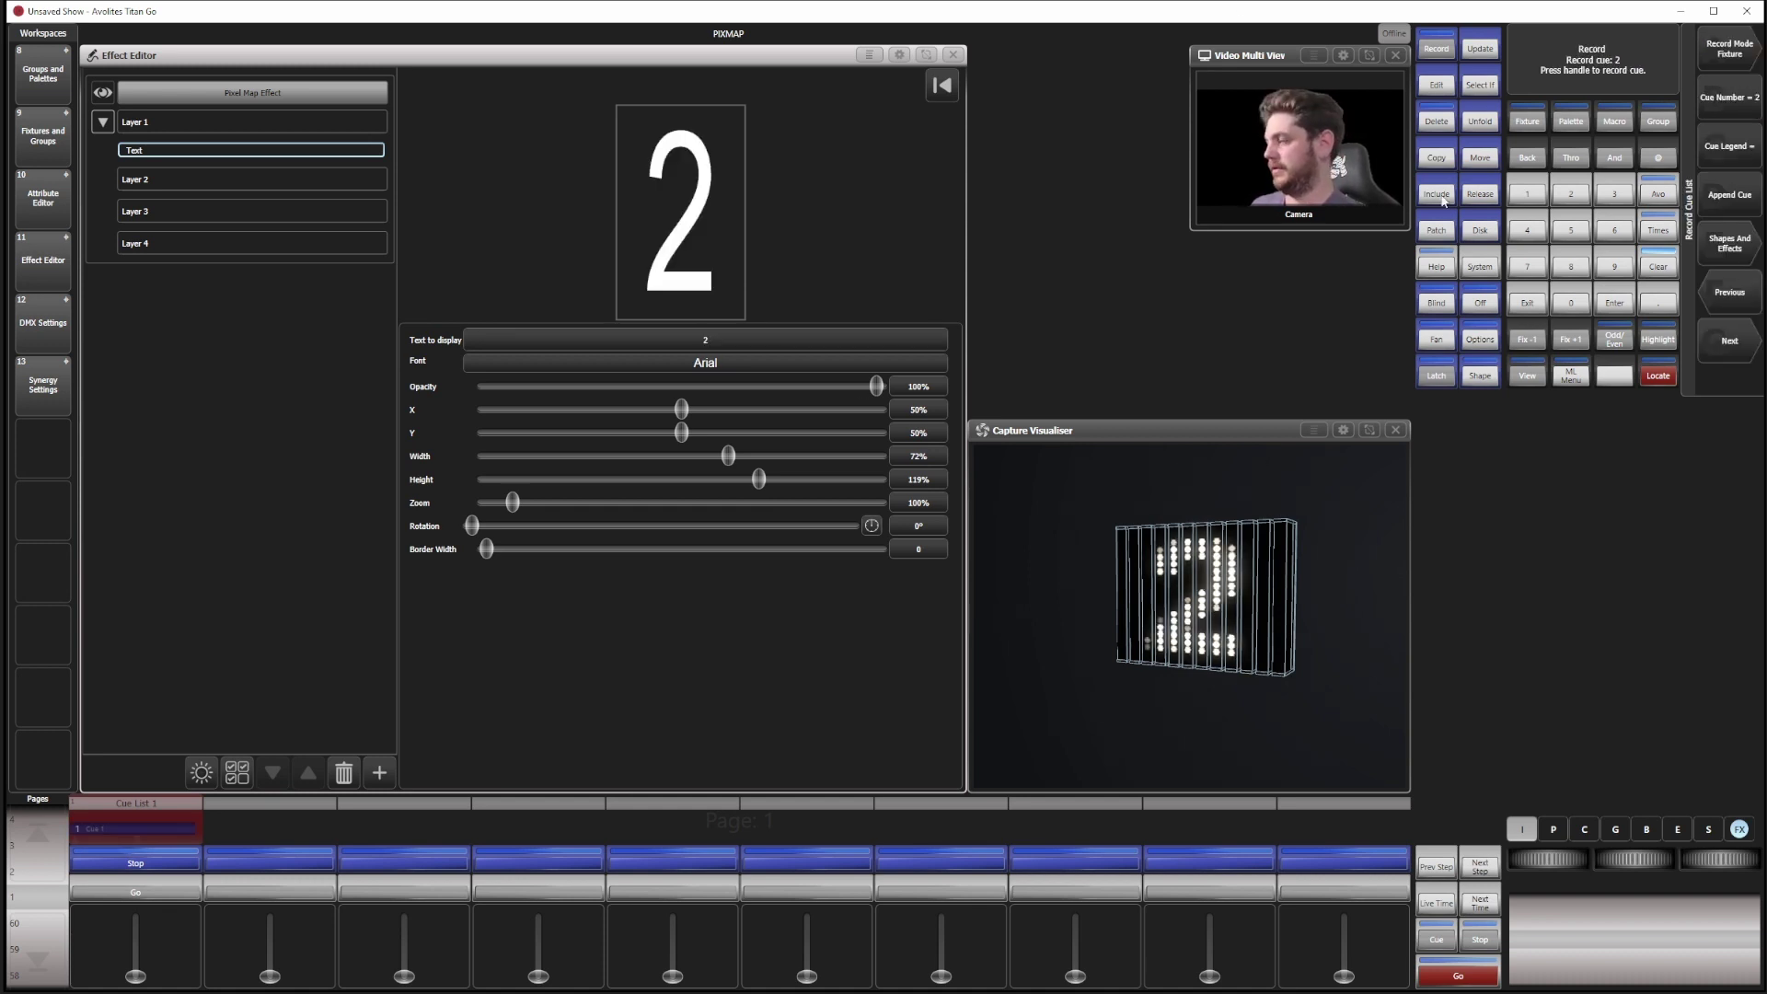
{"action": "left_click", "coordinate": [1722, 210]}
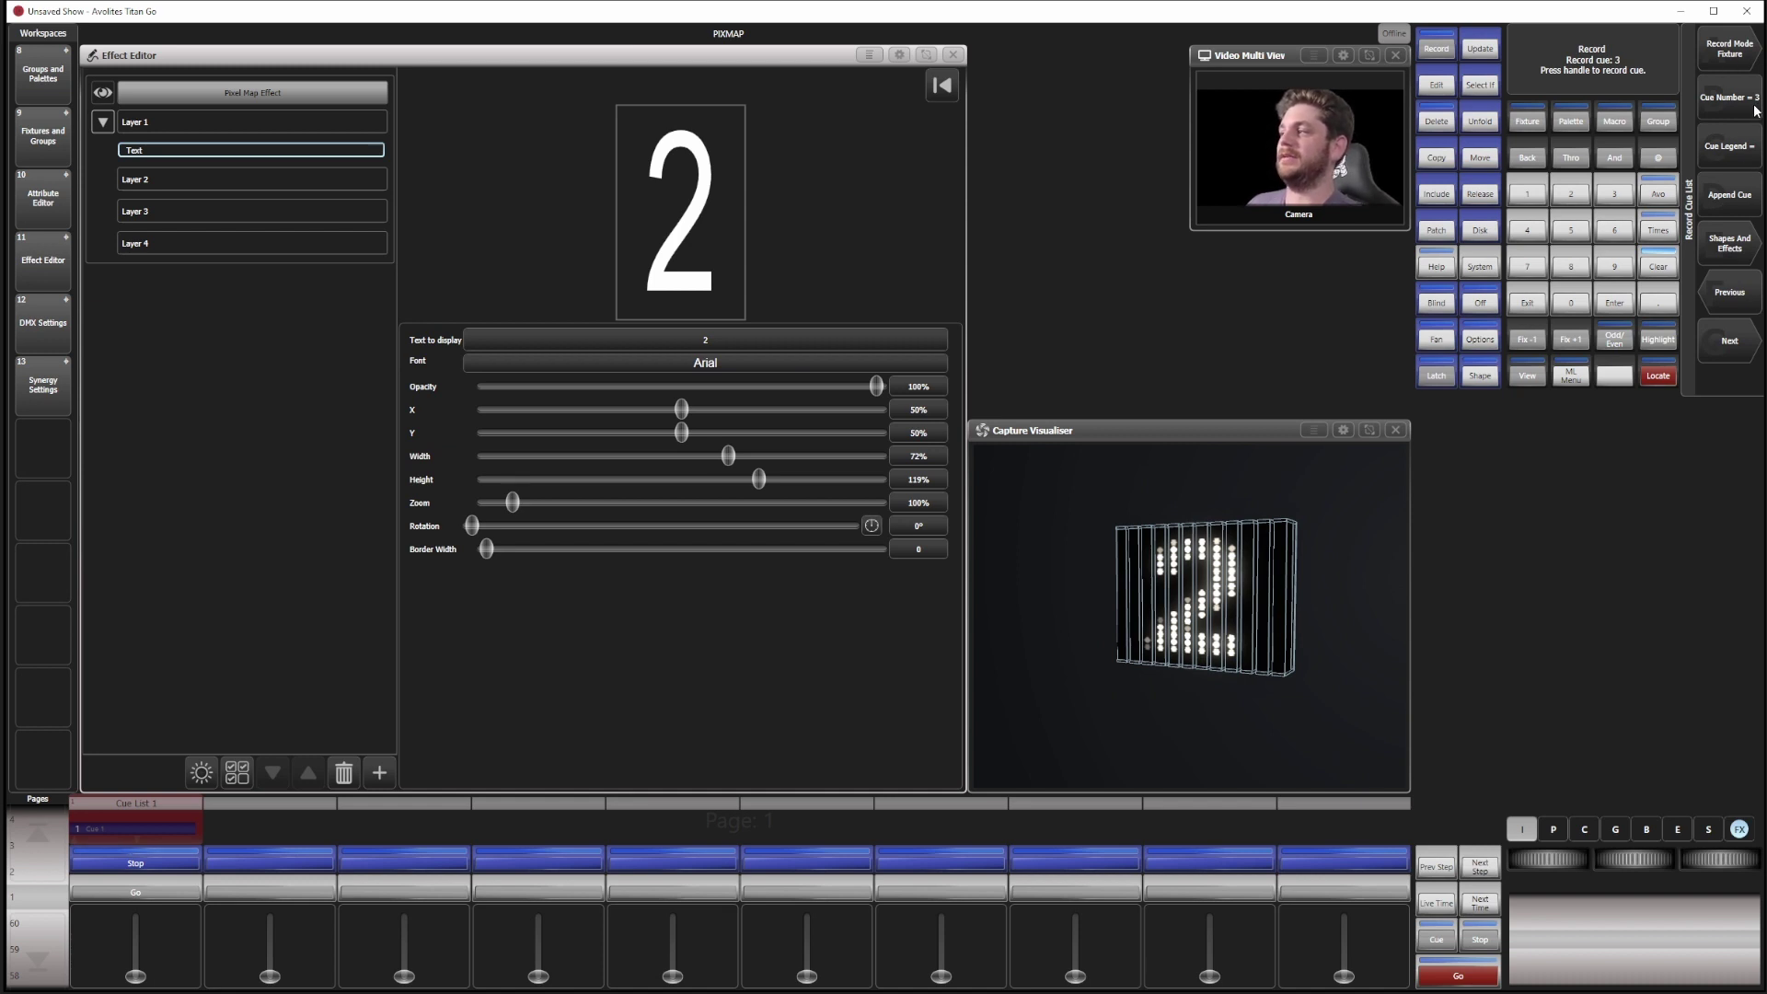
{"action": "left_click", "coordinate": [713, 345]}
{"action": "type", "text": "3"}
{"action": "key", "text": "Return"}
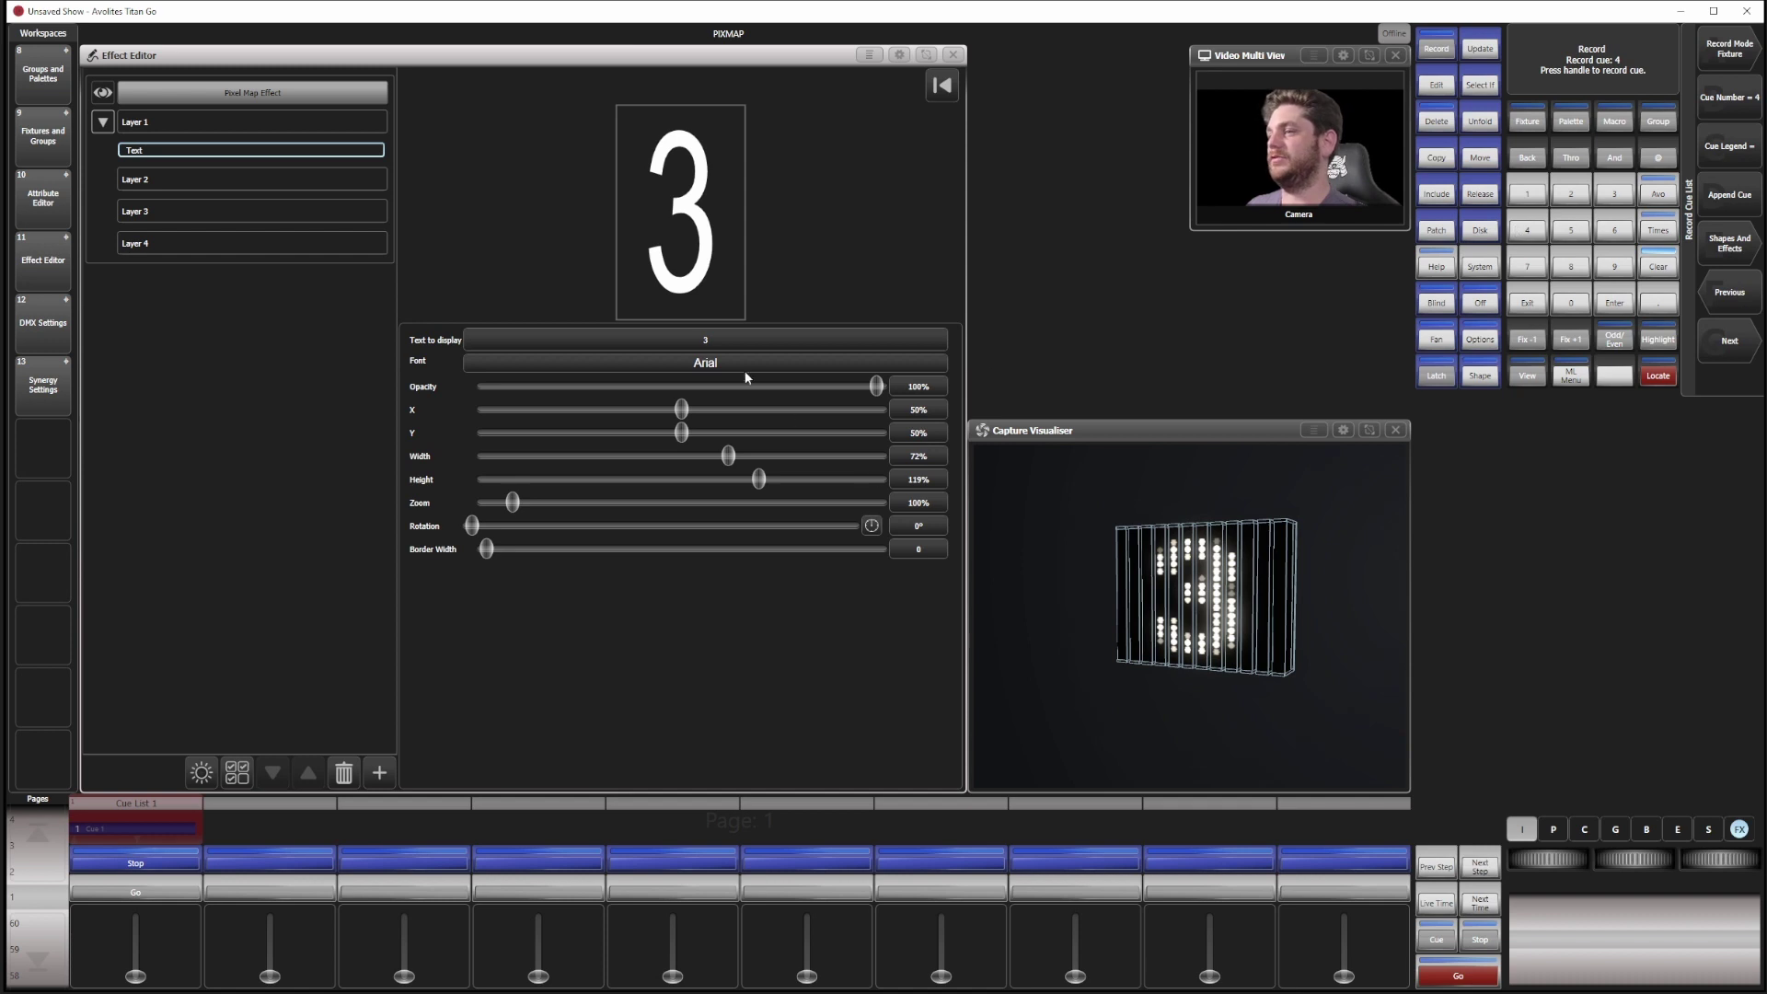
Step: Change the displayed text to 4, 5 and 6 in turn, appending each as cues 4 to 6 of the cue list
{"action": "left_click", "coordinate": [741, 342]}
{"action": "type", "text": "4"}
{"action": "key", "text": "Return"}
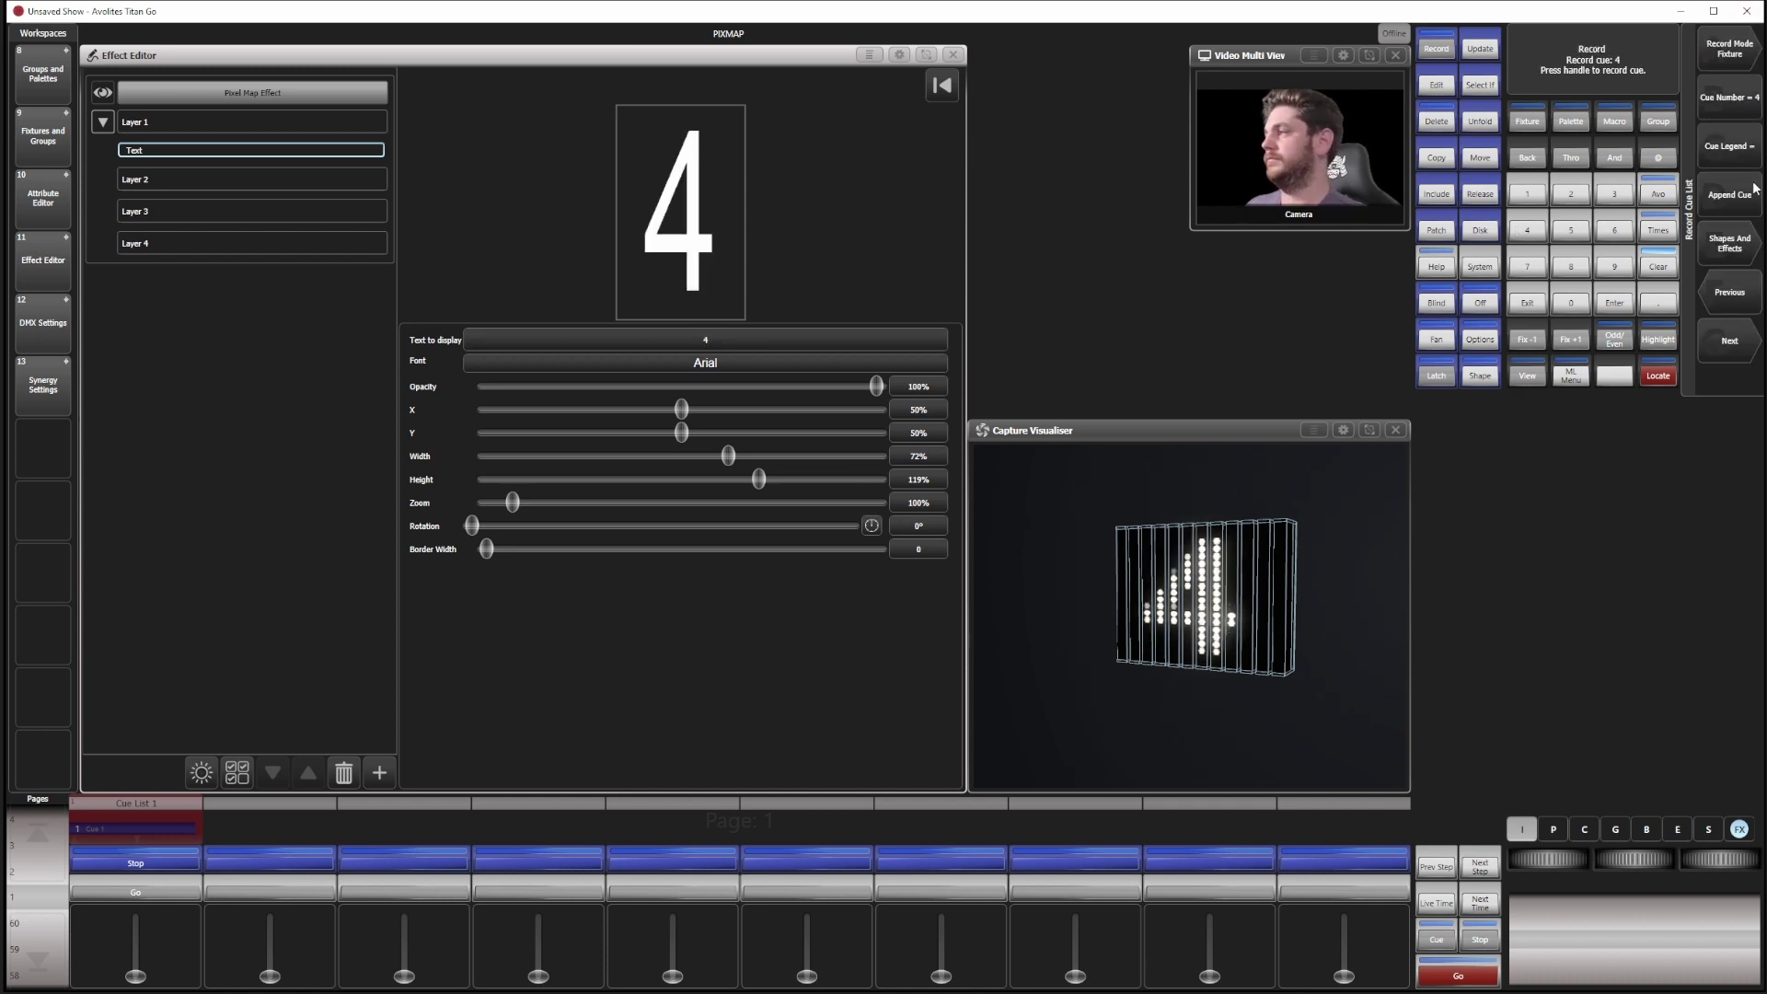
{"action": "left_click", "coordinate": [732, 343]}
{"action": "type", "text": "5"}
{"action": "key", "text": "Return"}
{"action": "left_click", "coordinate": [735, 342]}
{"action": "type", "text": "6"}
{"action": "key", "text": "Return"}
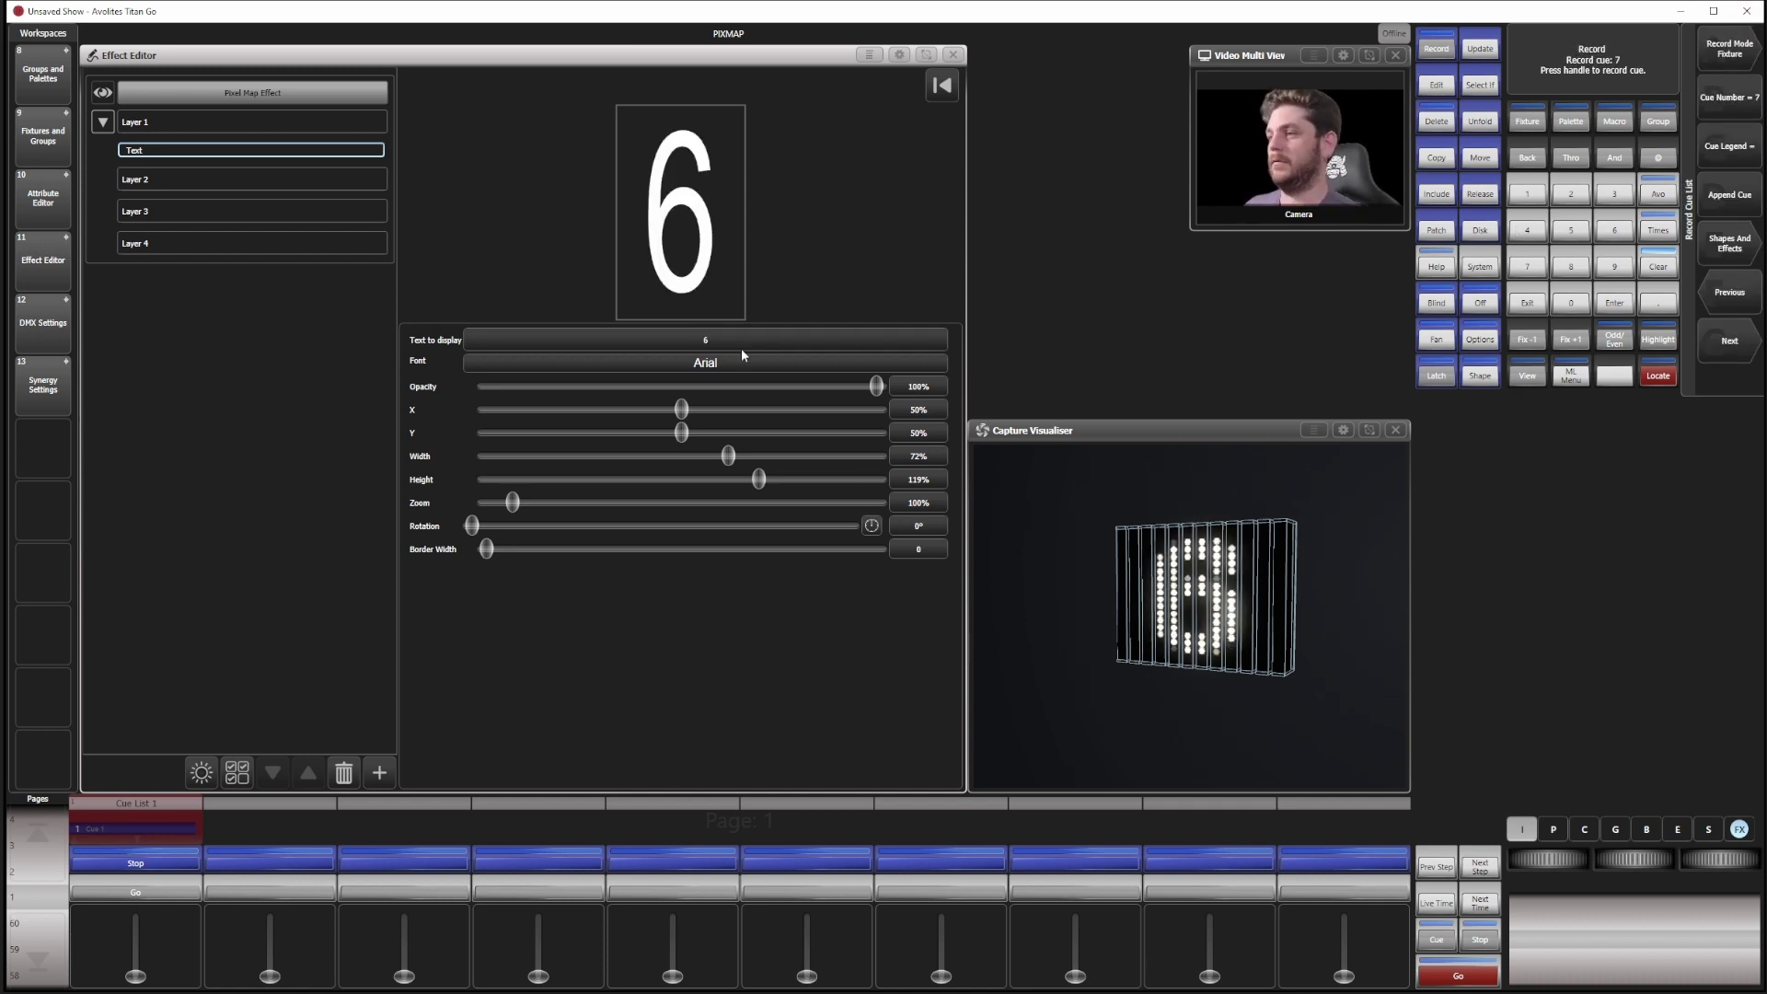
Step: Change the displayed text to 7, 8 and 9 in turn, appending each as cues 7 to 9 of the cue list
{"action": "left_click", "coordinate": [741, 342]}
{"action": "type", "text": "7"}
{"action": "key", "text": "Return"}
{"action": "left_click", "coordinate": [719, 337]}
{"action": "type", "text": "89"}
{"action": "key", "text": "BackSpace"}
{"action": "key", "text": "Return"}
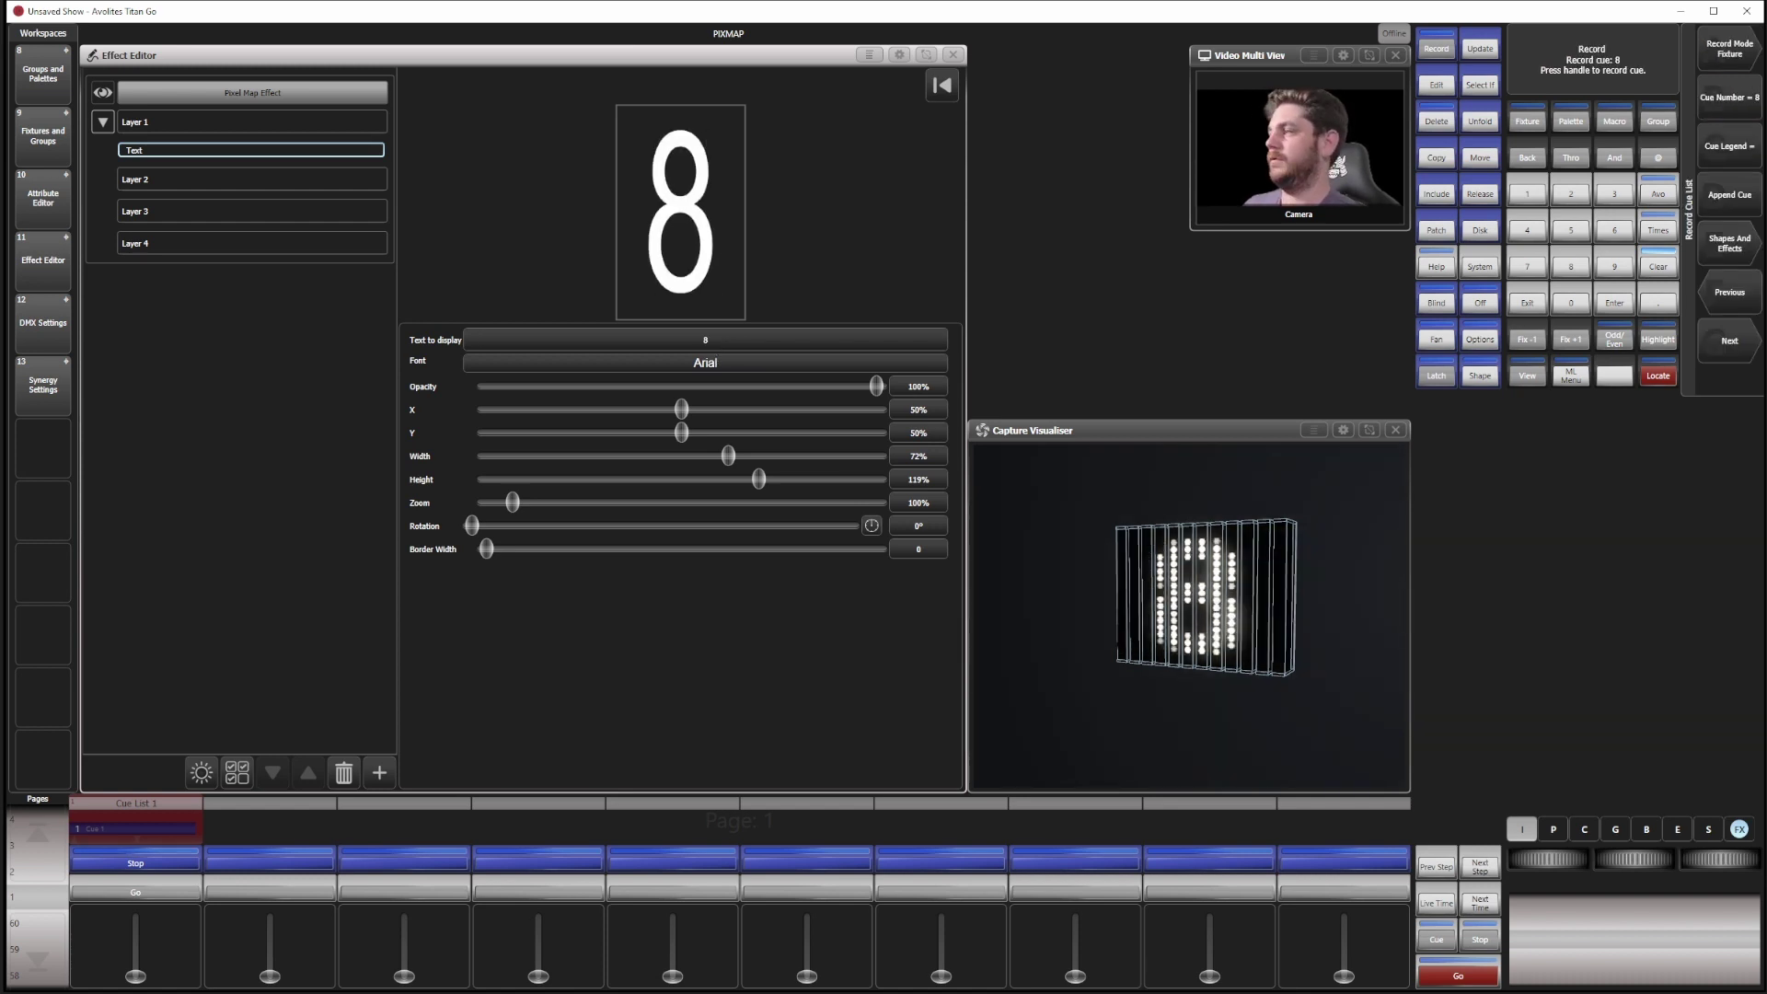
{"action": "left_click", "coordinate": [710, 339]}
{"action": "type", "text": "9"}
{"action": "key", "text": "Return"}
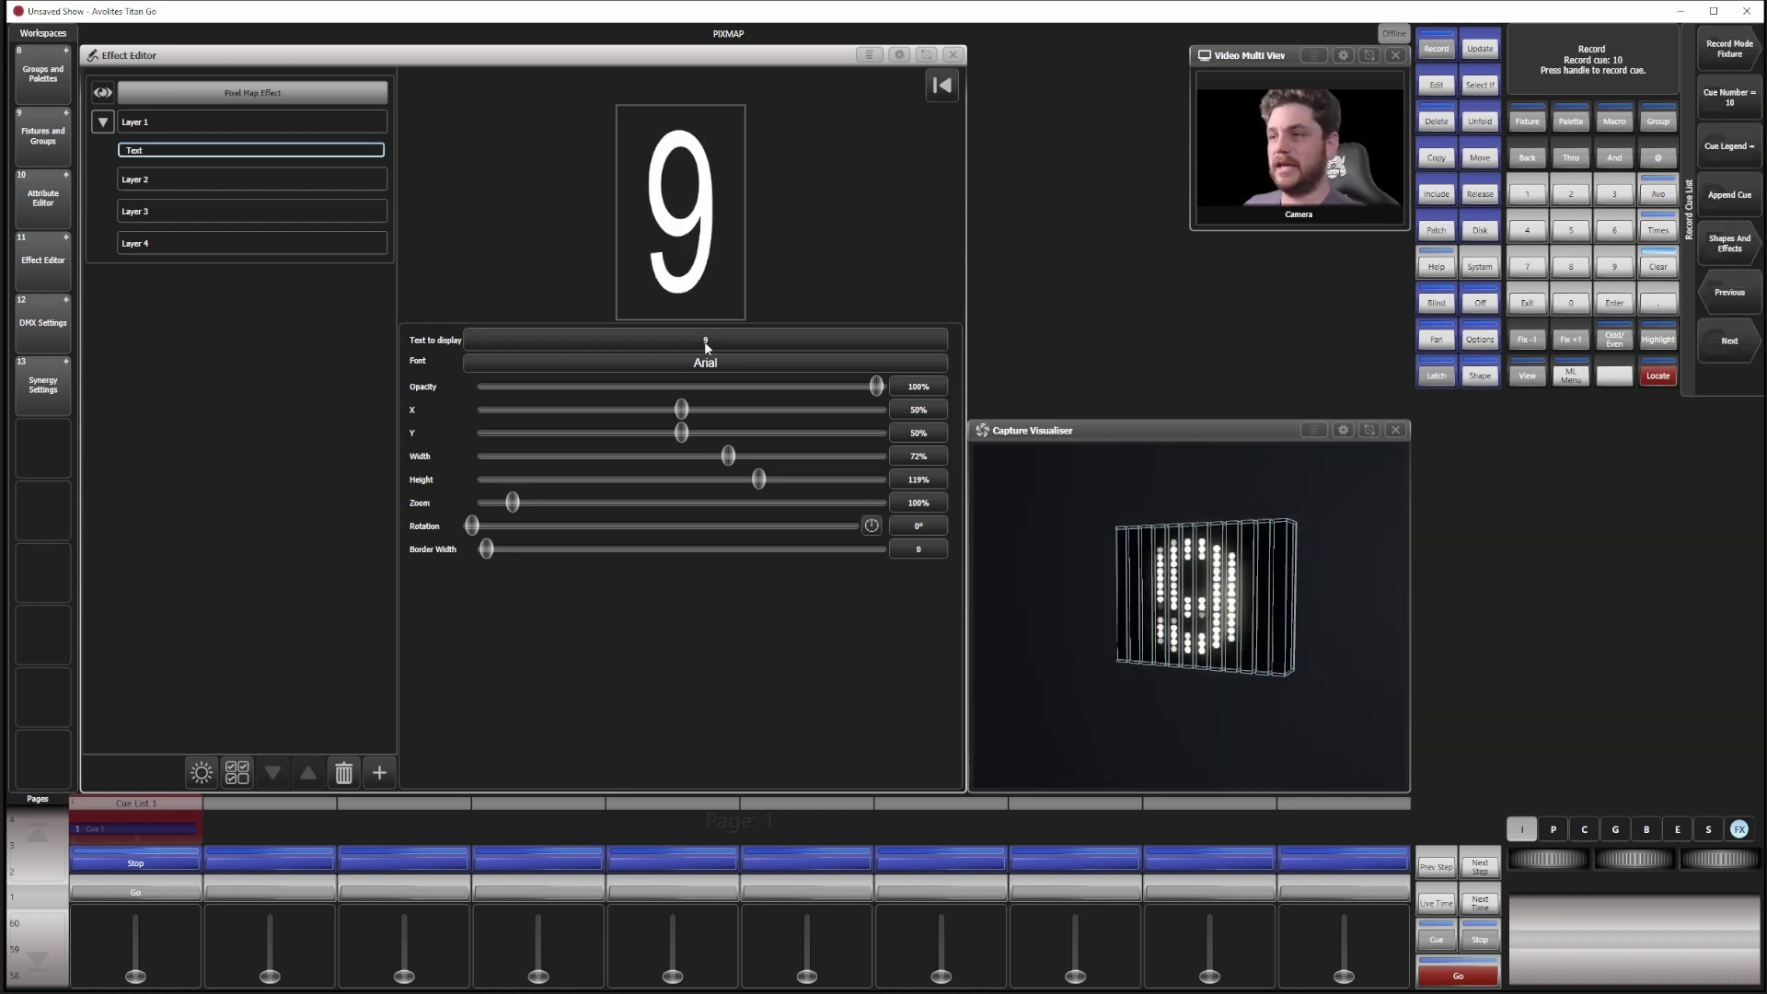
Step: Change the displayed text to 10, set its width to 66% and height to 123%, and append it as cue 10
{"action": "left_click", "coordinate": [706, 343]}
{"action": "type", "text": "10"}
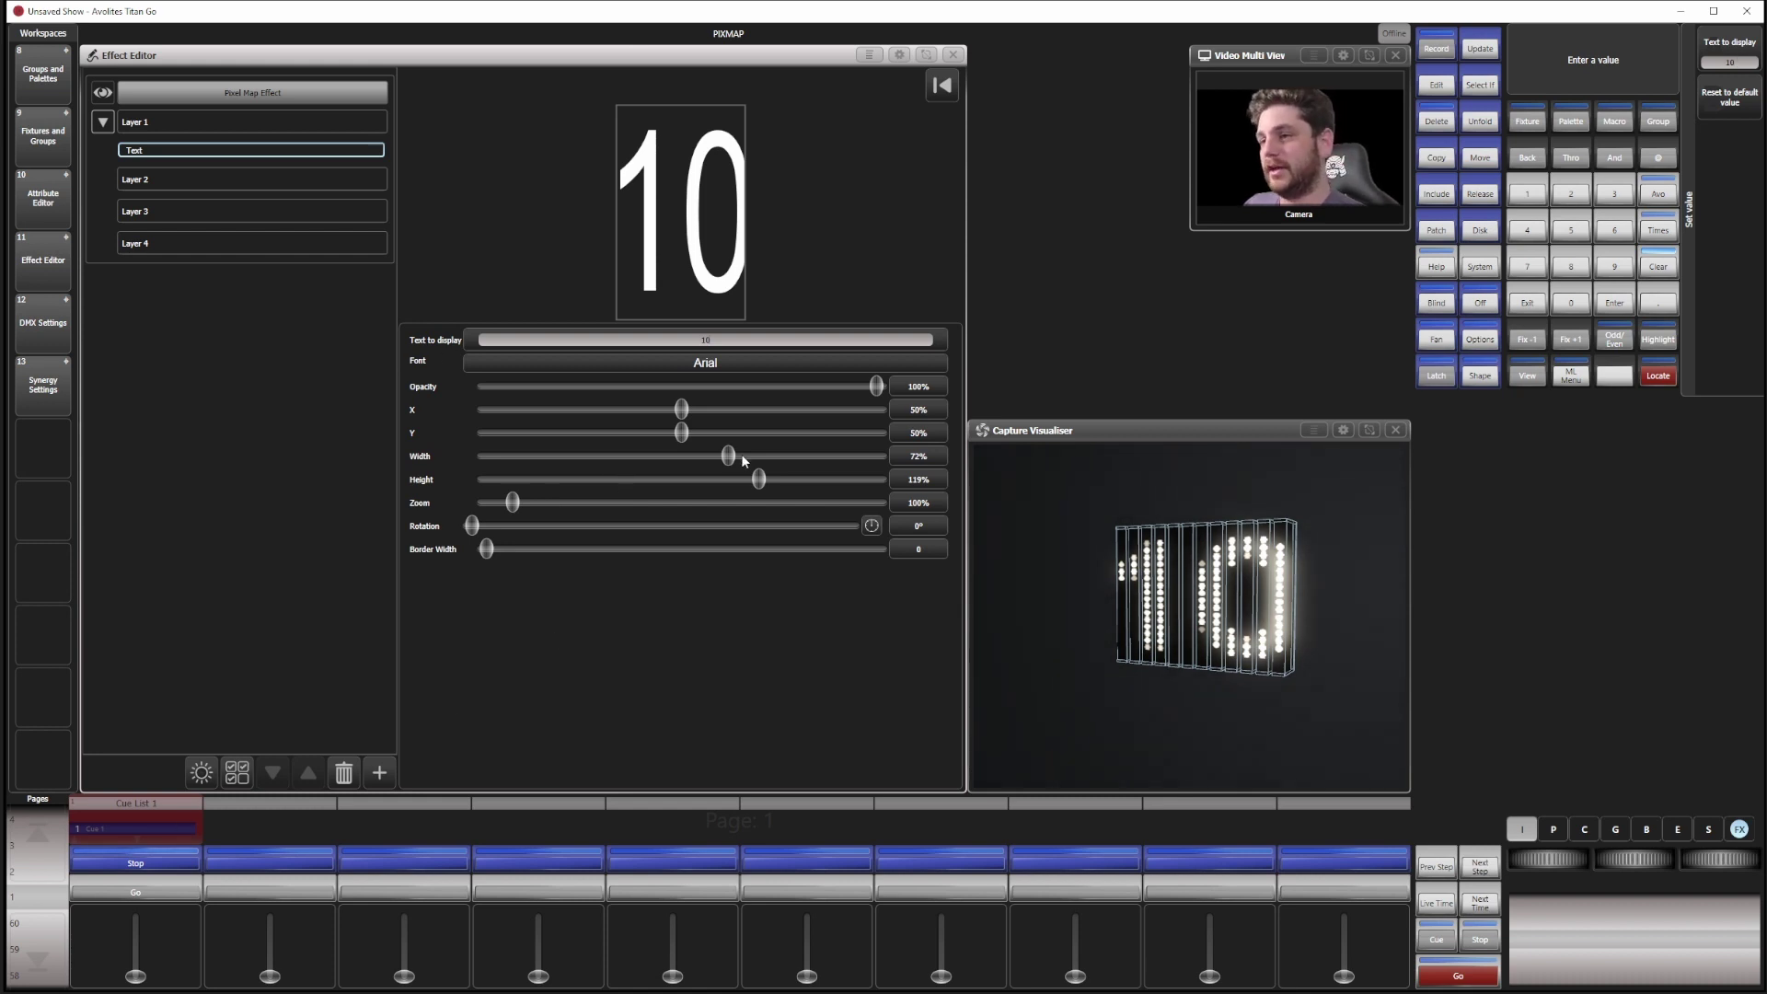
{"action": "left_click_drag", "start_coordinate": [728, 455], "coordinate": [765, 481]}
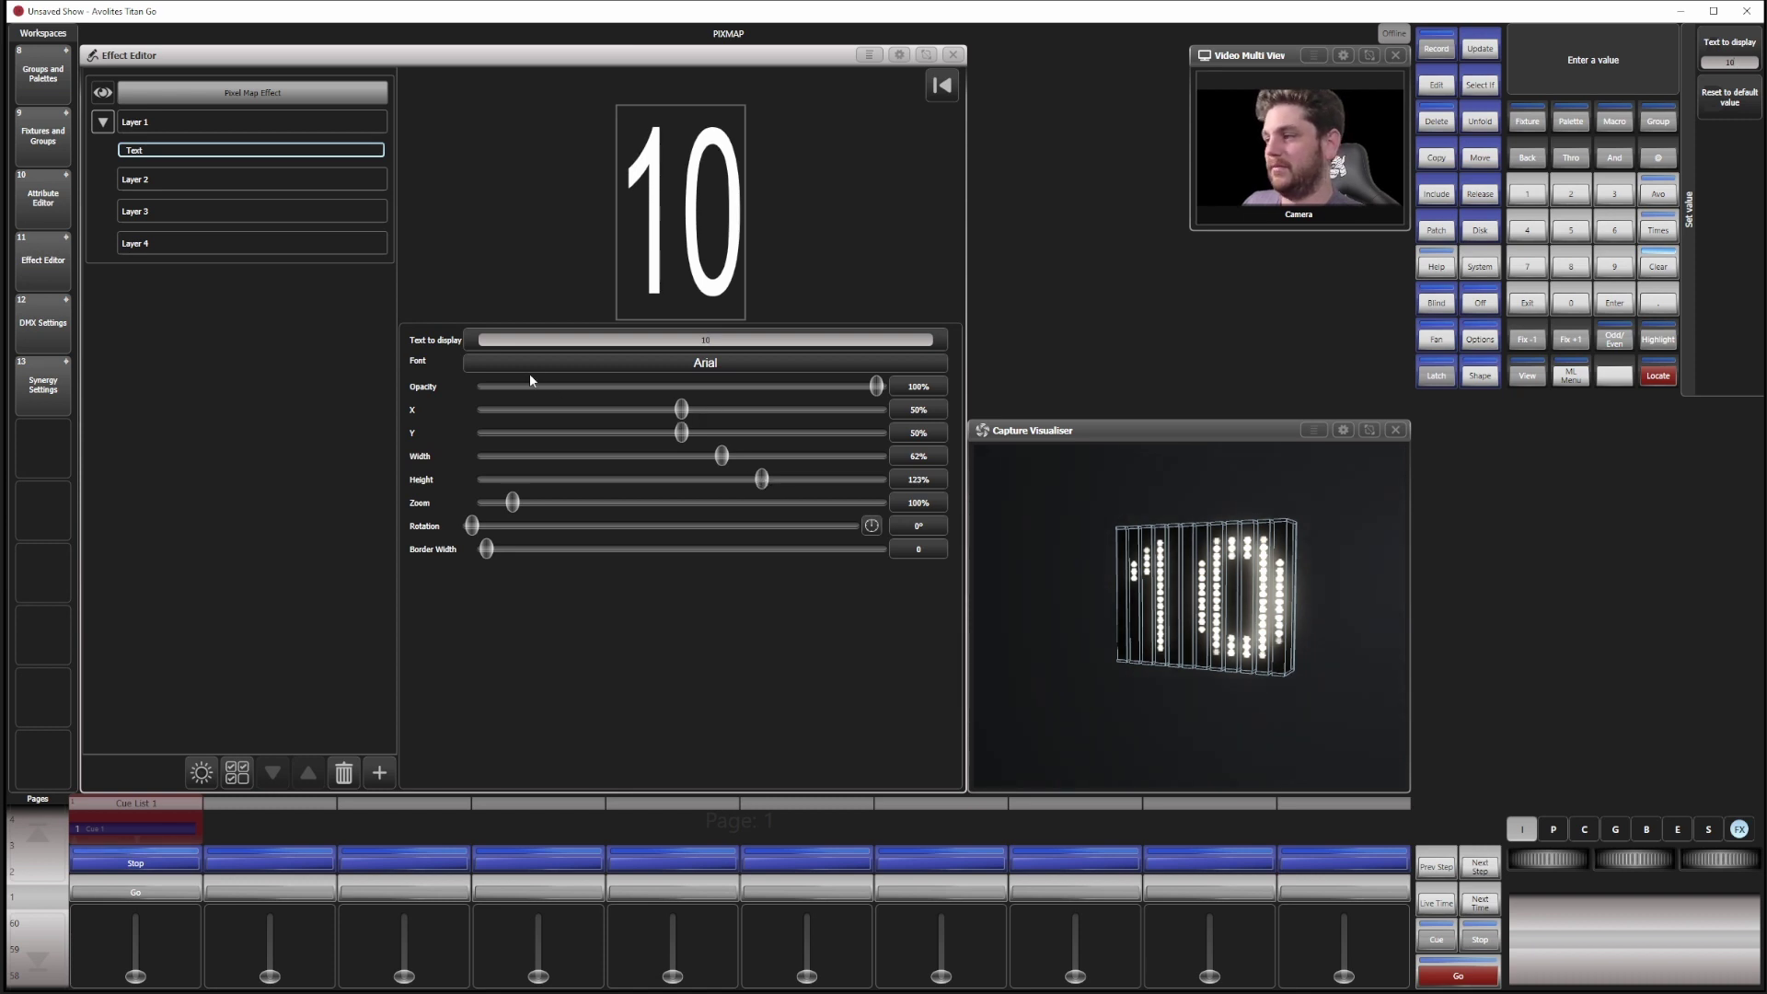
{"action": "left_click_drag", "start_coordinate": [686, 416], "coordinate": [687, 417]}
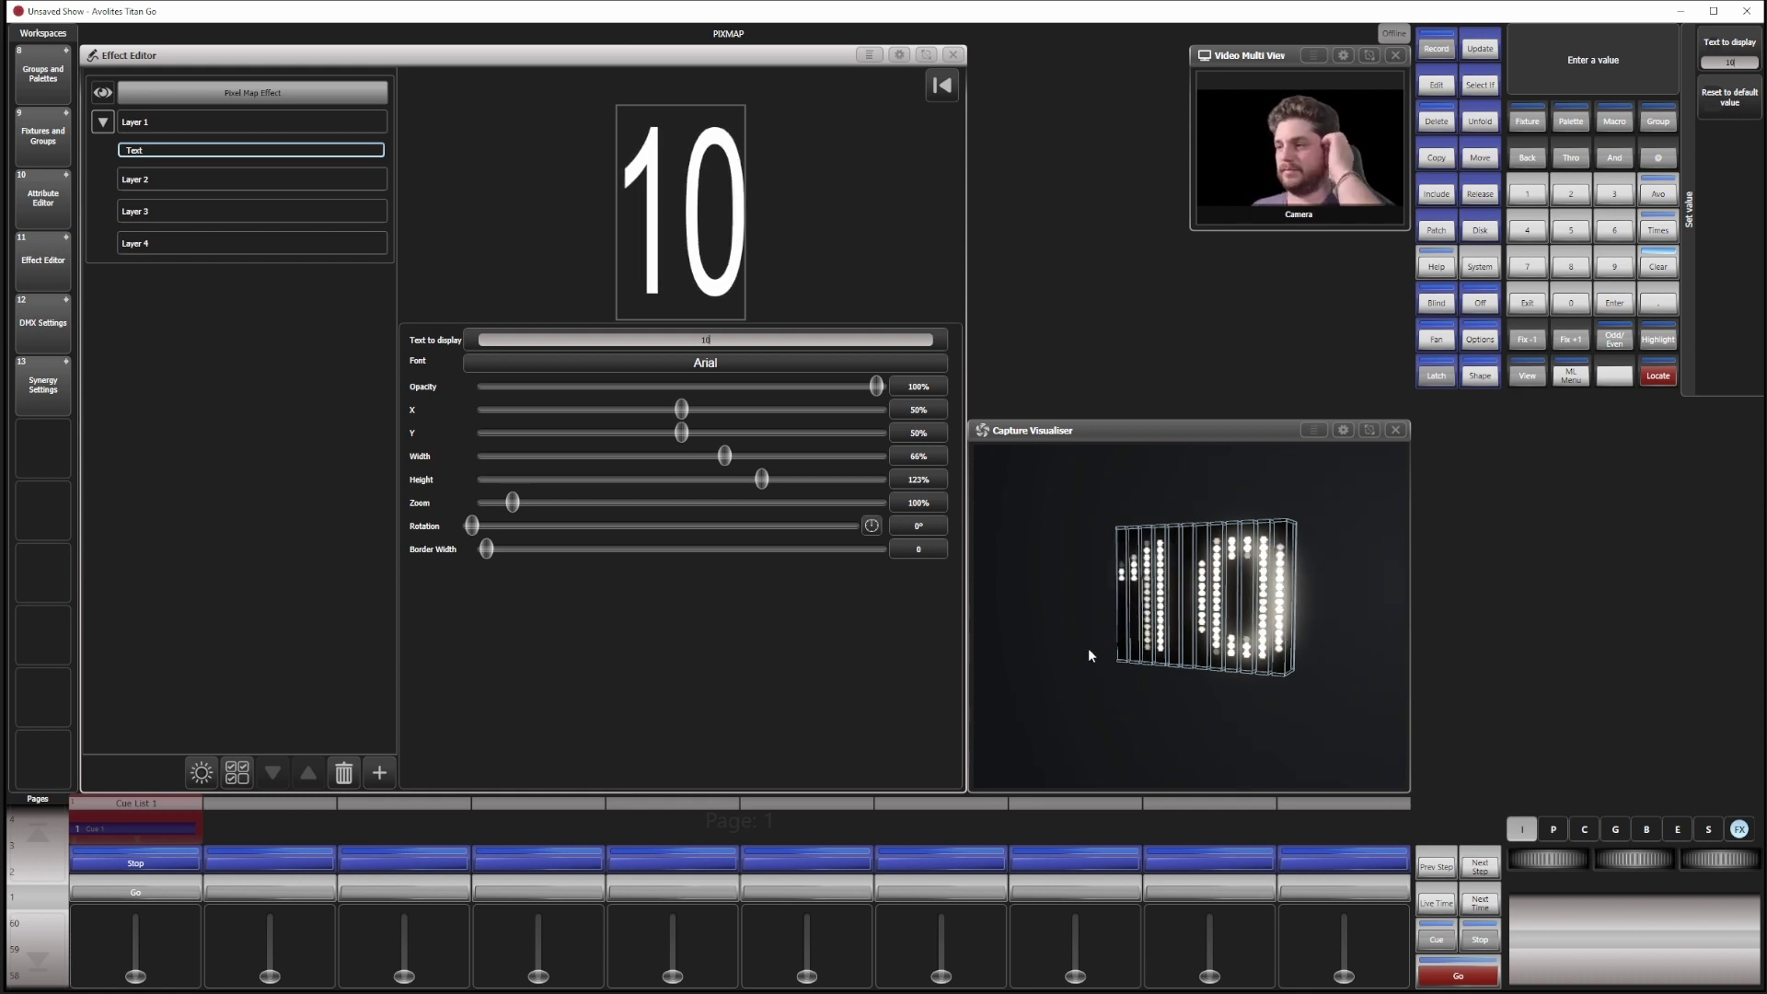
{"action": "key", "text": "Return"}
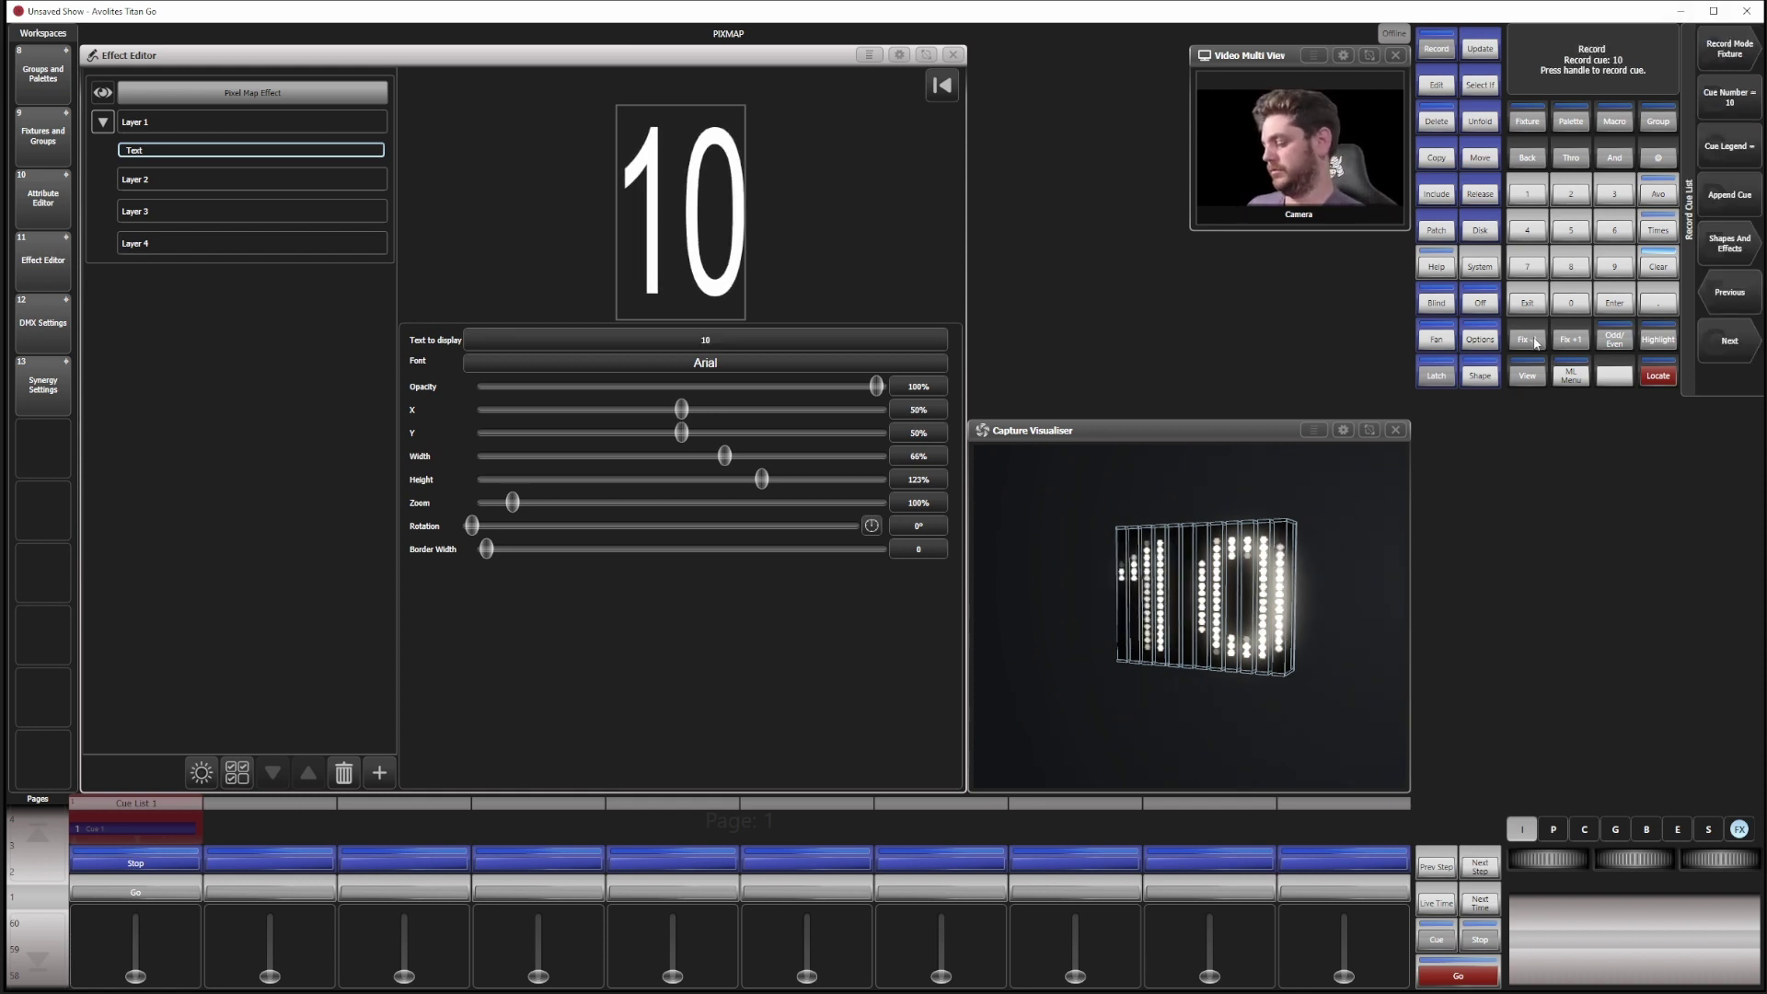
{"action": "left_click", "coordinate": [1747, 200]}
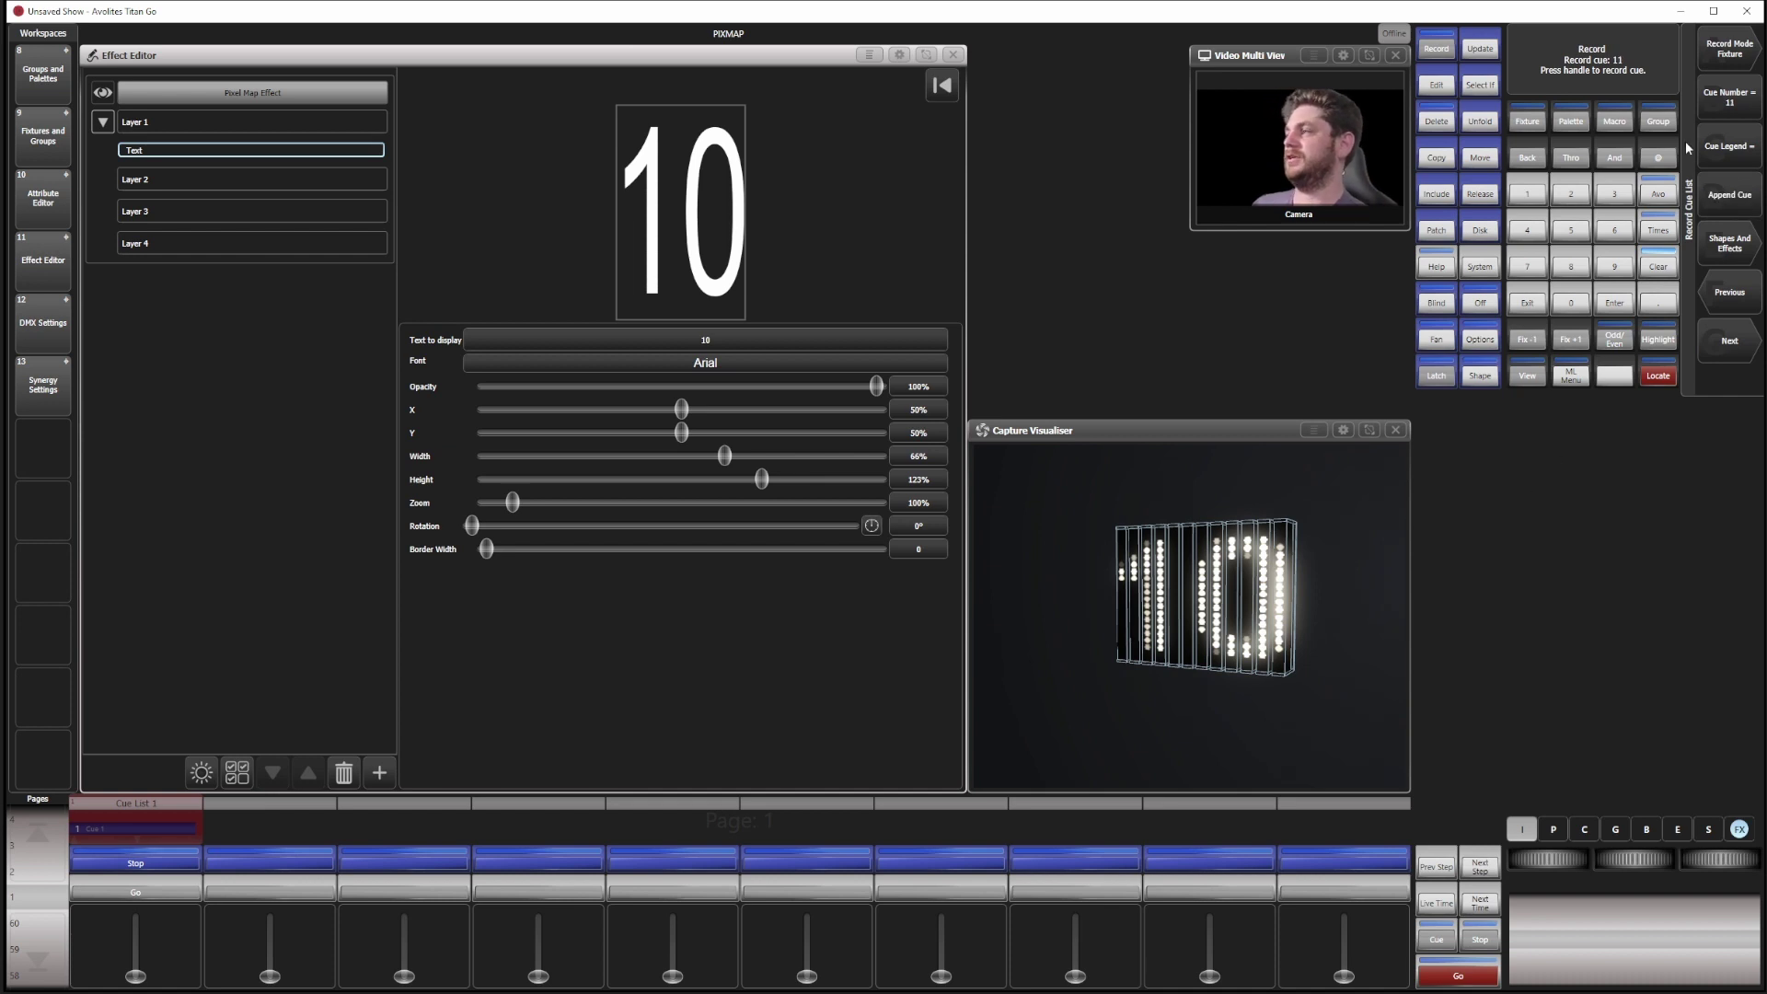
Step: Change the displayed text to 11 and then 12, appending each as cues 11 and 12 of the cue list
{"action": "left_click", "coordinate": [703, 340]}
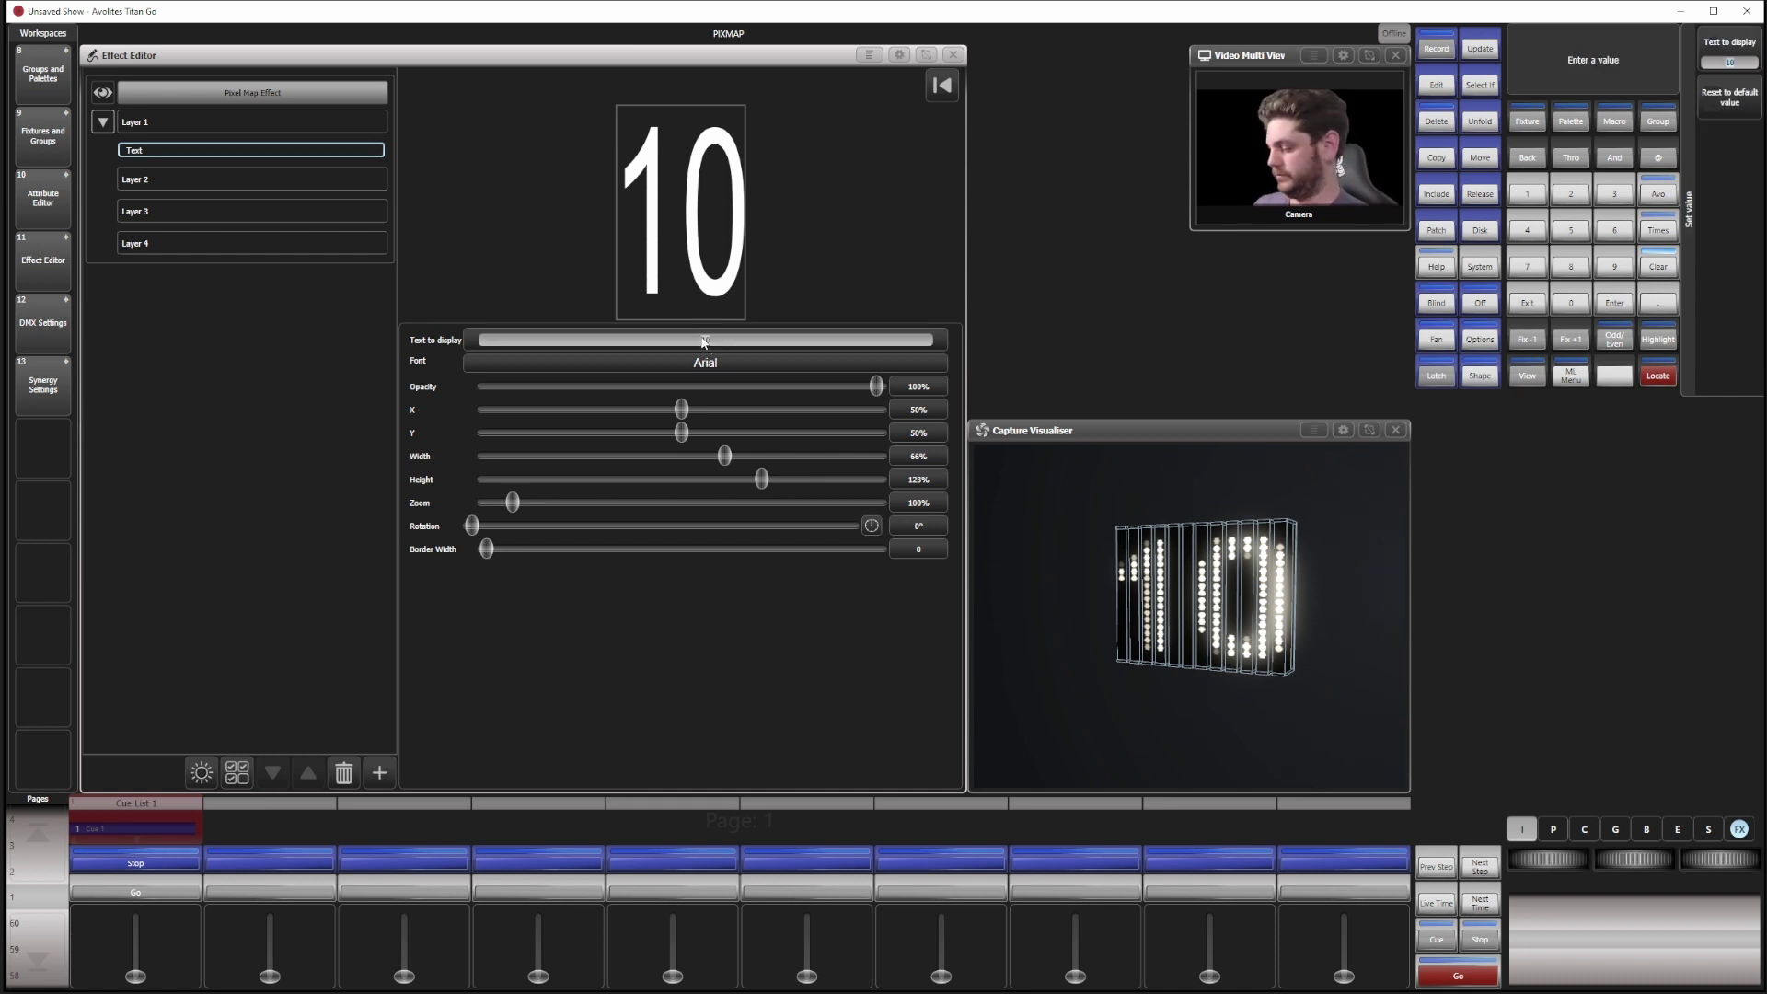
{"action": "type", "text": "11"}
{"action": "key", "text": "Return"}
{"action": "left_click", "coordinate": [1742, 198]}
{"action": "left_click", "coordinate": [707, 345]}
{"action": "type", "text": "12"}
{"action": "key", "text": "Return"}
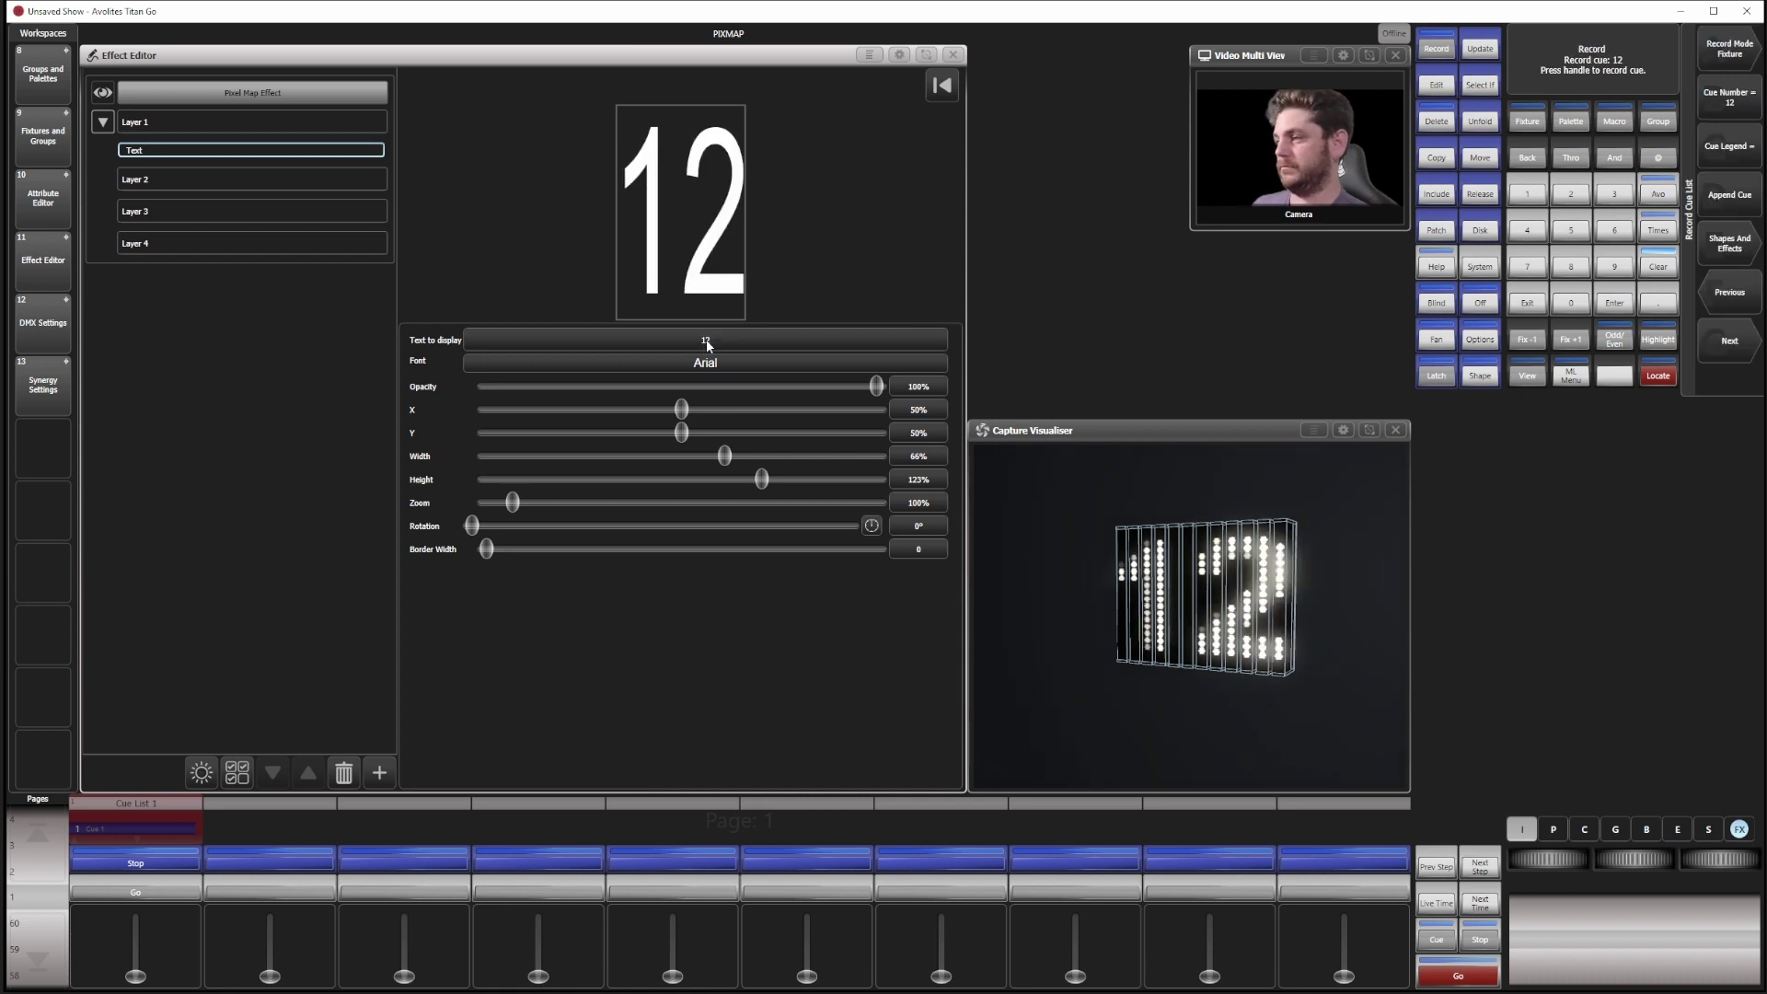
Step: Change the displayed text to 13 and then 14, appending each as cues 13 and 14 of the cue list
{"action": "left_click", "coordinate": [726, 346]}
{"action": "type", "text": "13"}
{"action": "key", "text": "Return"}
{"action": "left_click", "coordinate": [1738, 196]}
{"action": "left_click", "coordinate": [711, 343]}
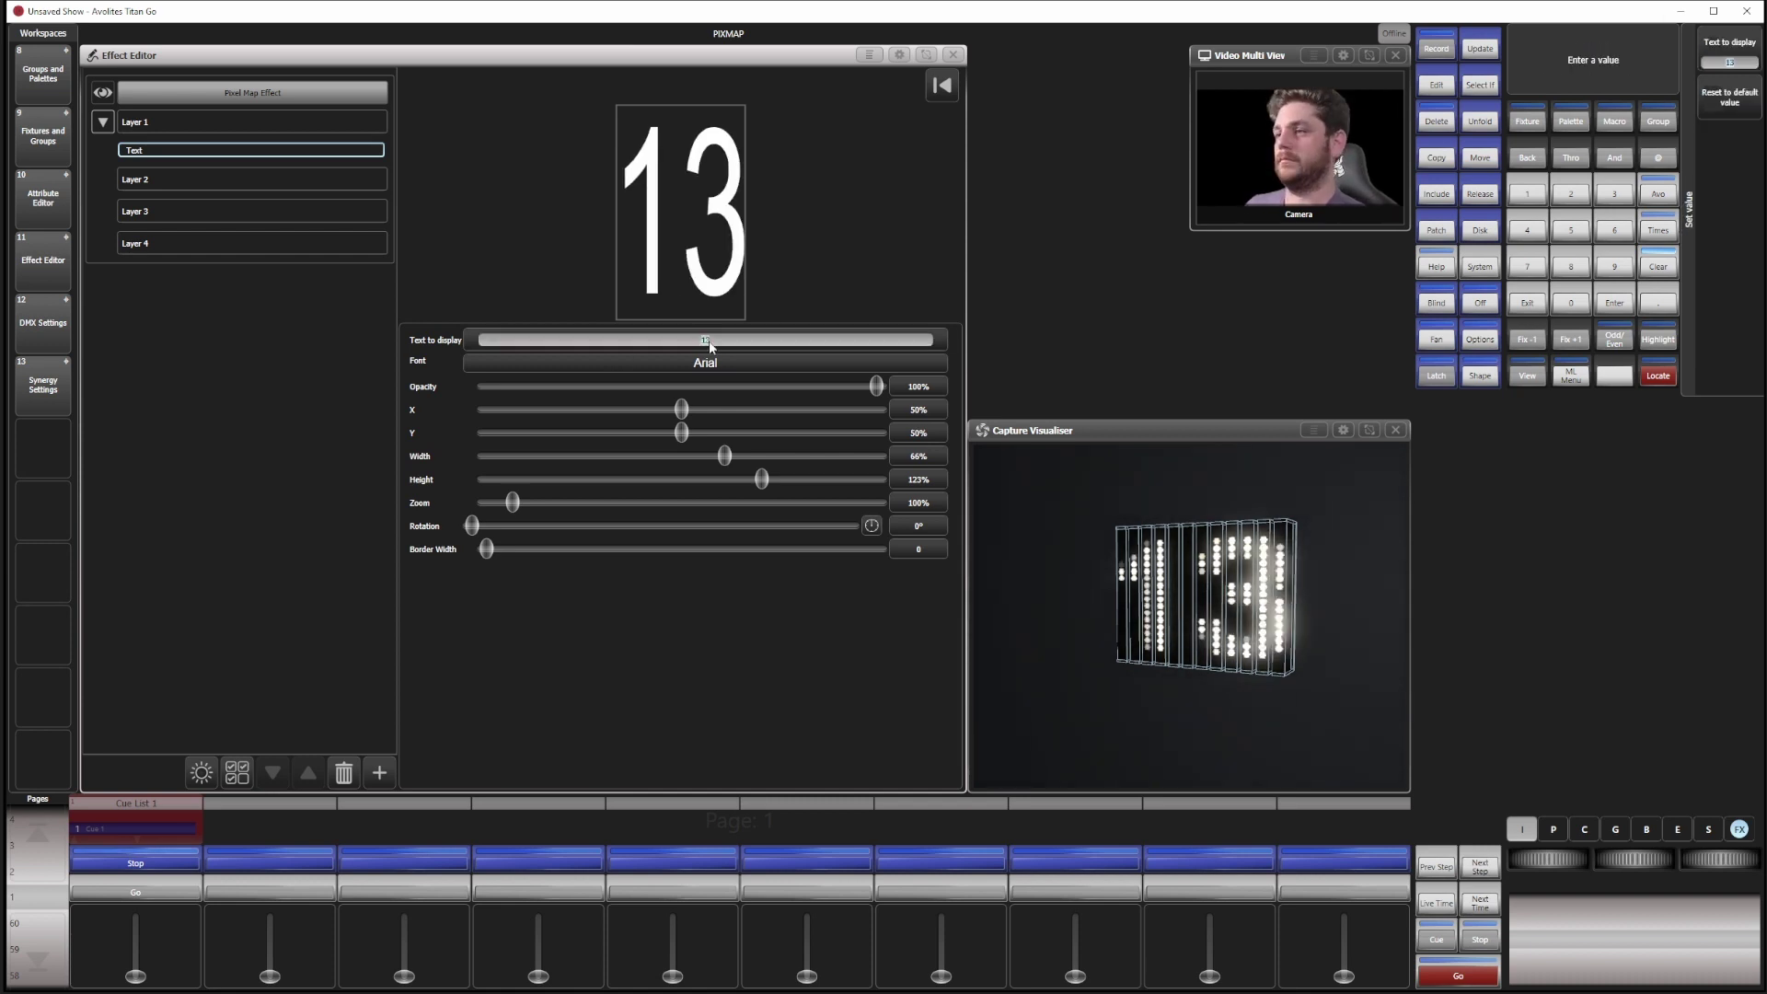
{"action": "type", "text": "14"}
{"action": "key", "text": "Return"}
{"action": "key", "text": "F4"}
Step: Change the displayed text to 15 and then 16, appending each as cues 15 and 16 of the cue list
{"action": "left_click", "coordinate": [718, 345]}
{"action": "type", "text": "15"}
{"action": "key", "text": "Return"}
{"action": "key", "text": "F4"}
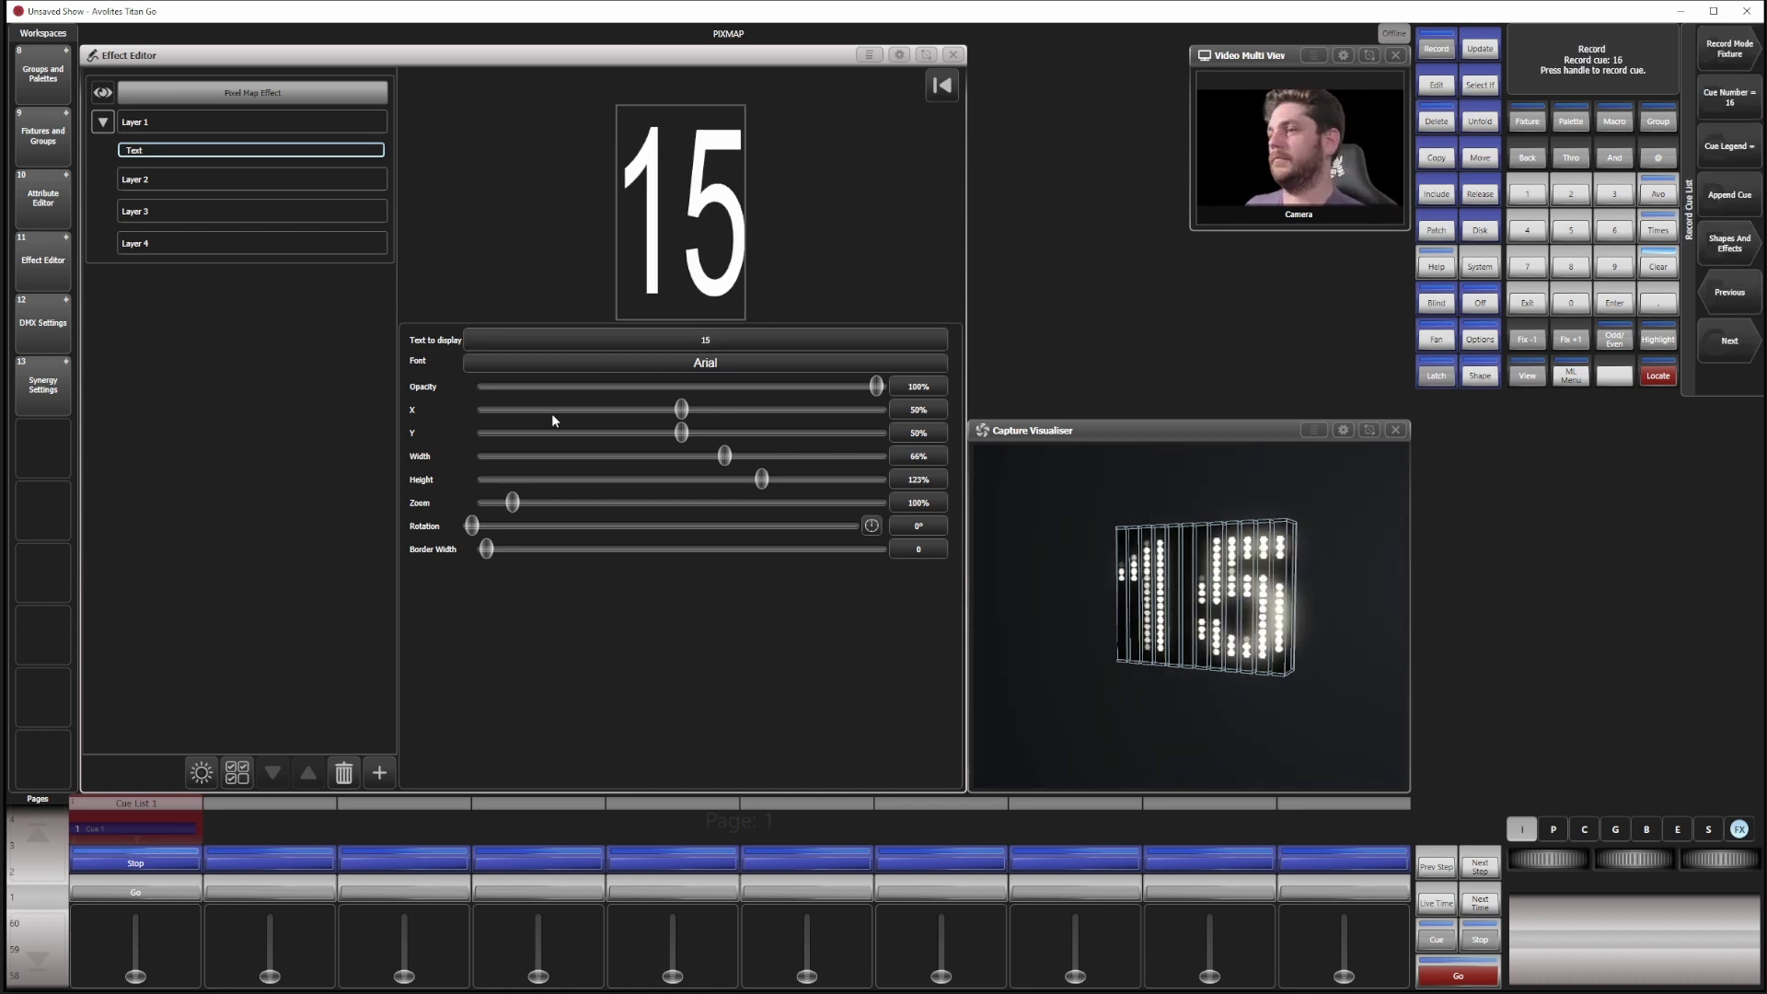
{"action": "left_click", "coordinate": [676, 343]}
{"action": "type", "text": "16"}
{"action": "key", "text": "Return"}
{"action": "key", "text": "F4"}
Step: Change the displayed text to 17 and then 18, appending each as cues 17 and 18 of the cue list
{"action": "left_click", "coordinate": [692, 343]}
{"action": "type", "text": "17"}
{"action": "key", "text": "Return"}
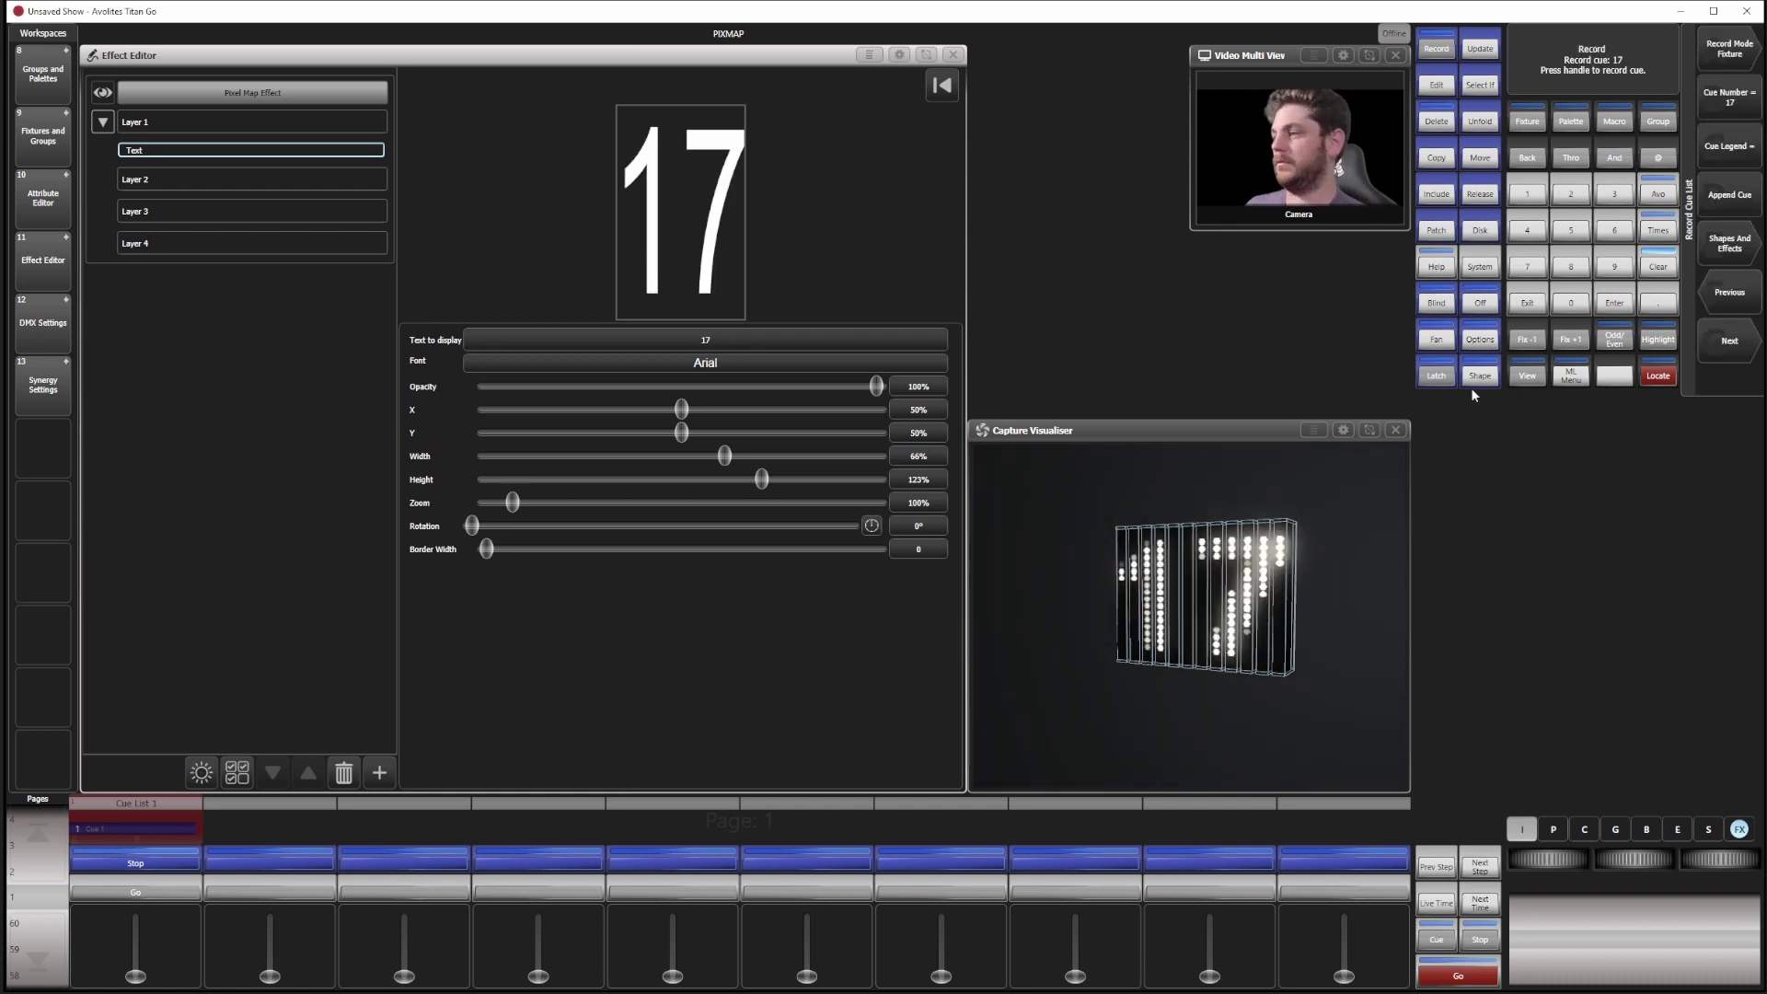
{"action": "key", "text": "F4"}
{"action": "left_click", "coordinate": [705, 343]}
{"action": "type", "text": "18"}
{"action": "key", "text": "Return"}
{"action": "key", "text": "F4"}
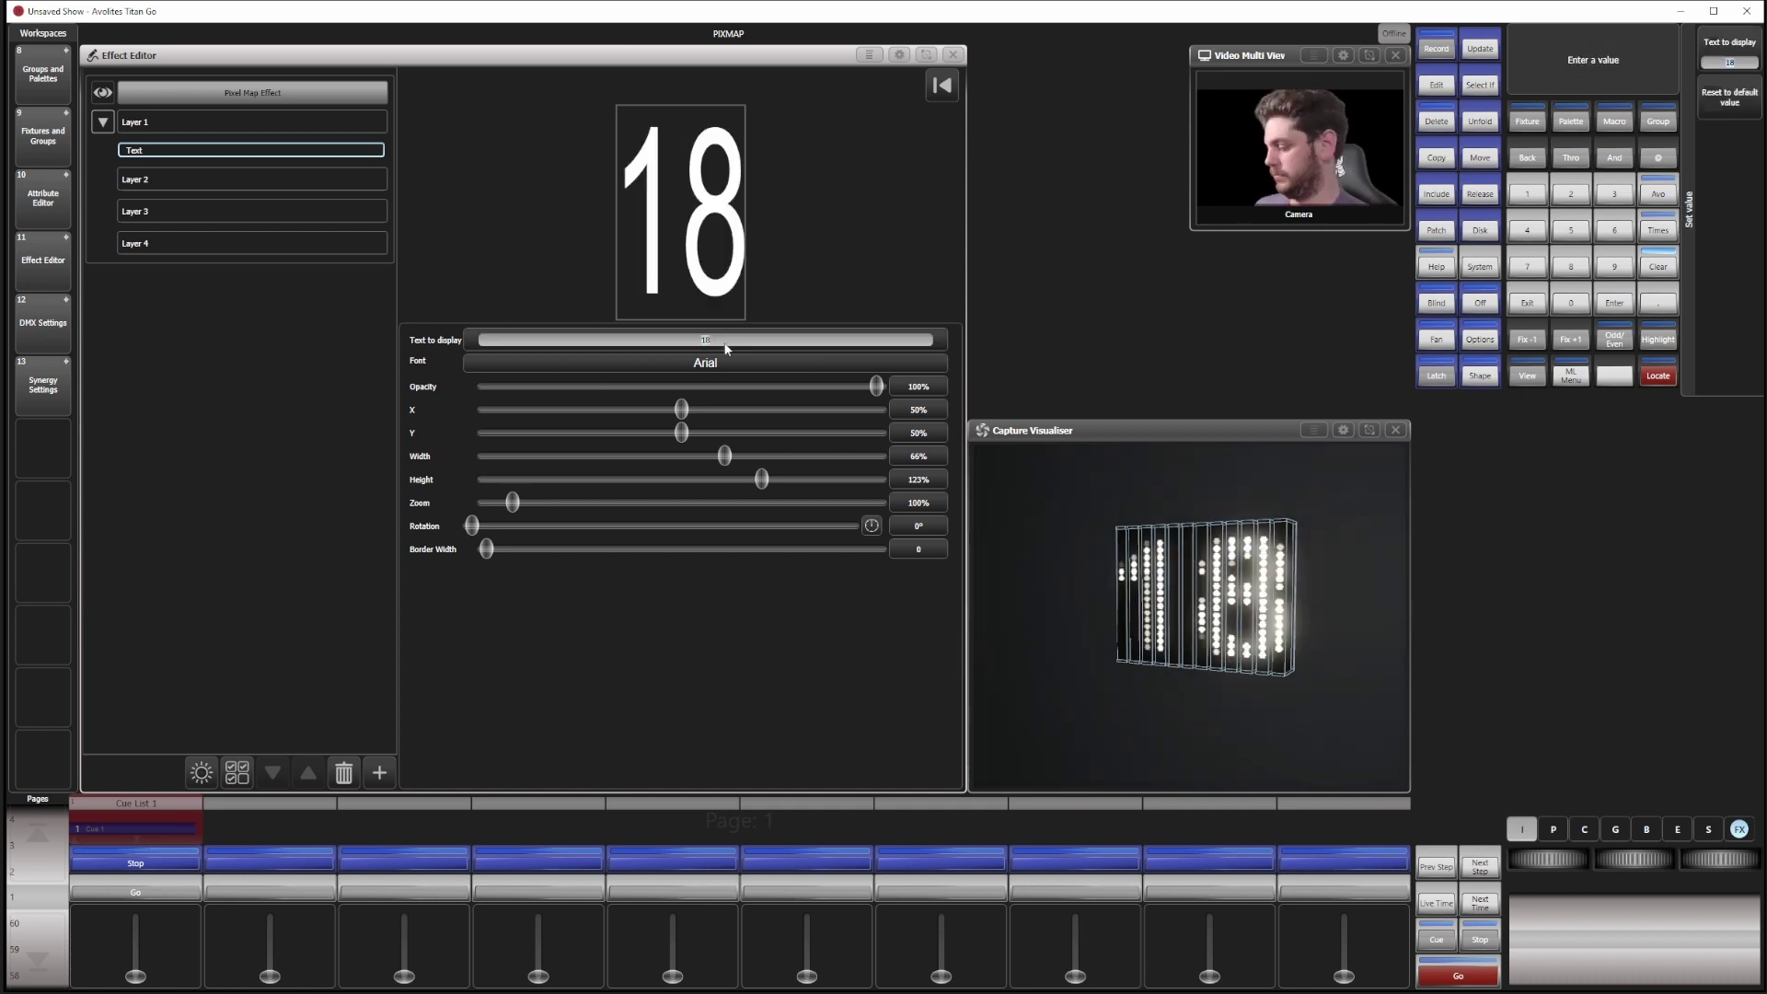
Step: Change the displayed text to 19 and then 20, appending each as cues 19 and 20 of the cue list
{"action": "left_click", "coordinate": [718, 345]}
{"action": "type", "text": "19"}
{"action": "key", "text": "Return"}
{"action": "left_click", "coordinate": [705, 339]}
{"action": "type", "text": "20"}
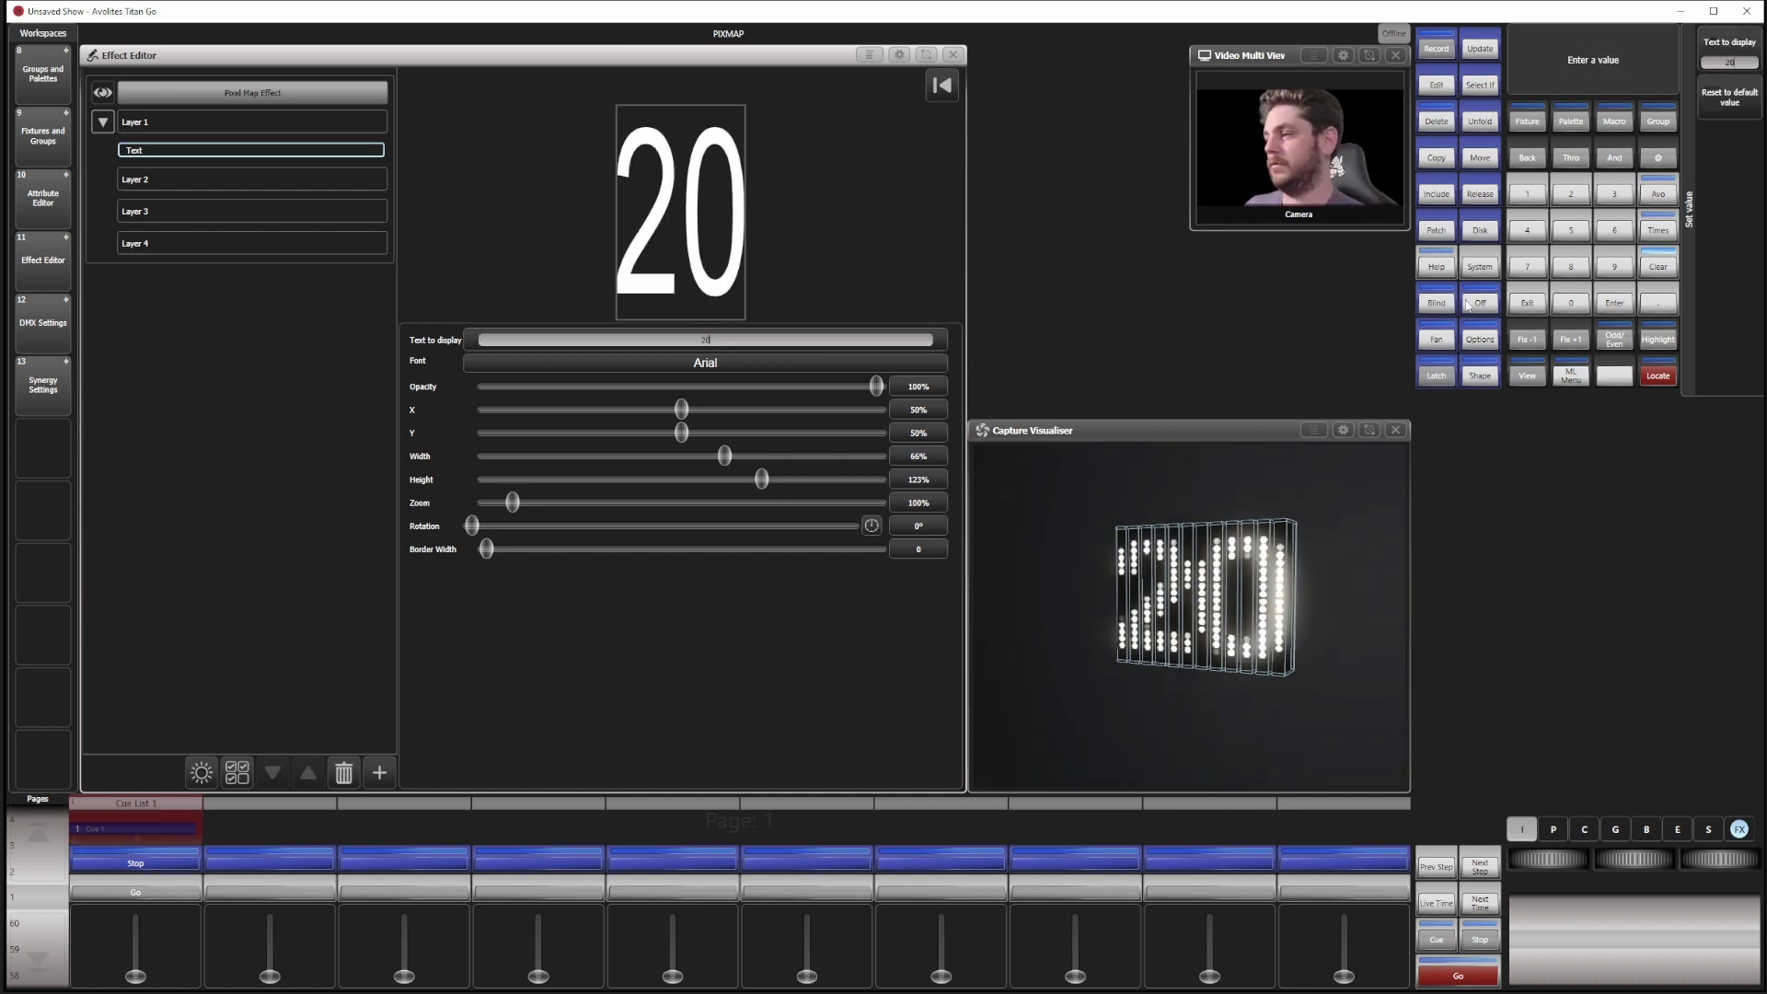
{"action": "key", "text": "Return"}
{"action": "key", "text": "F4"}
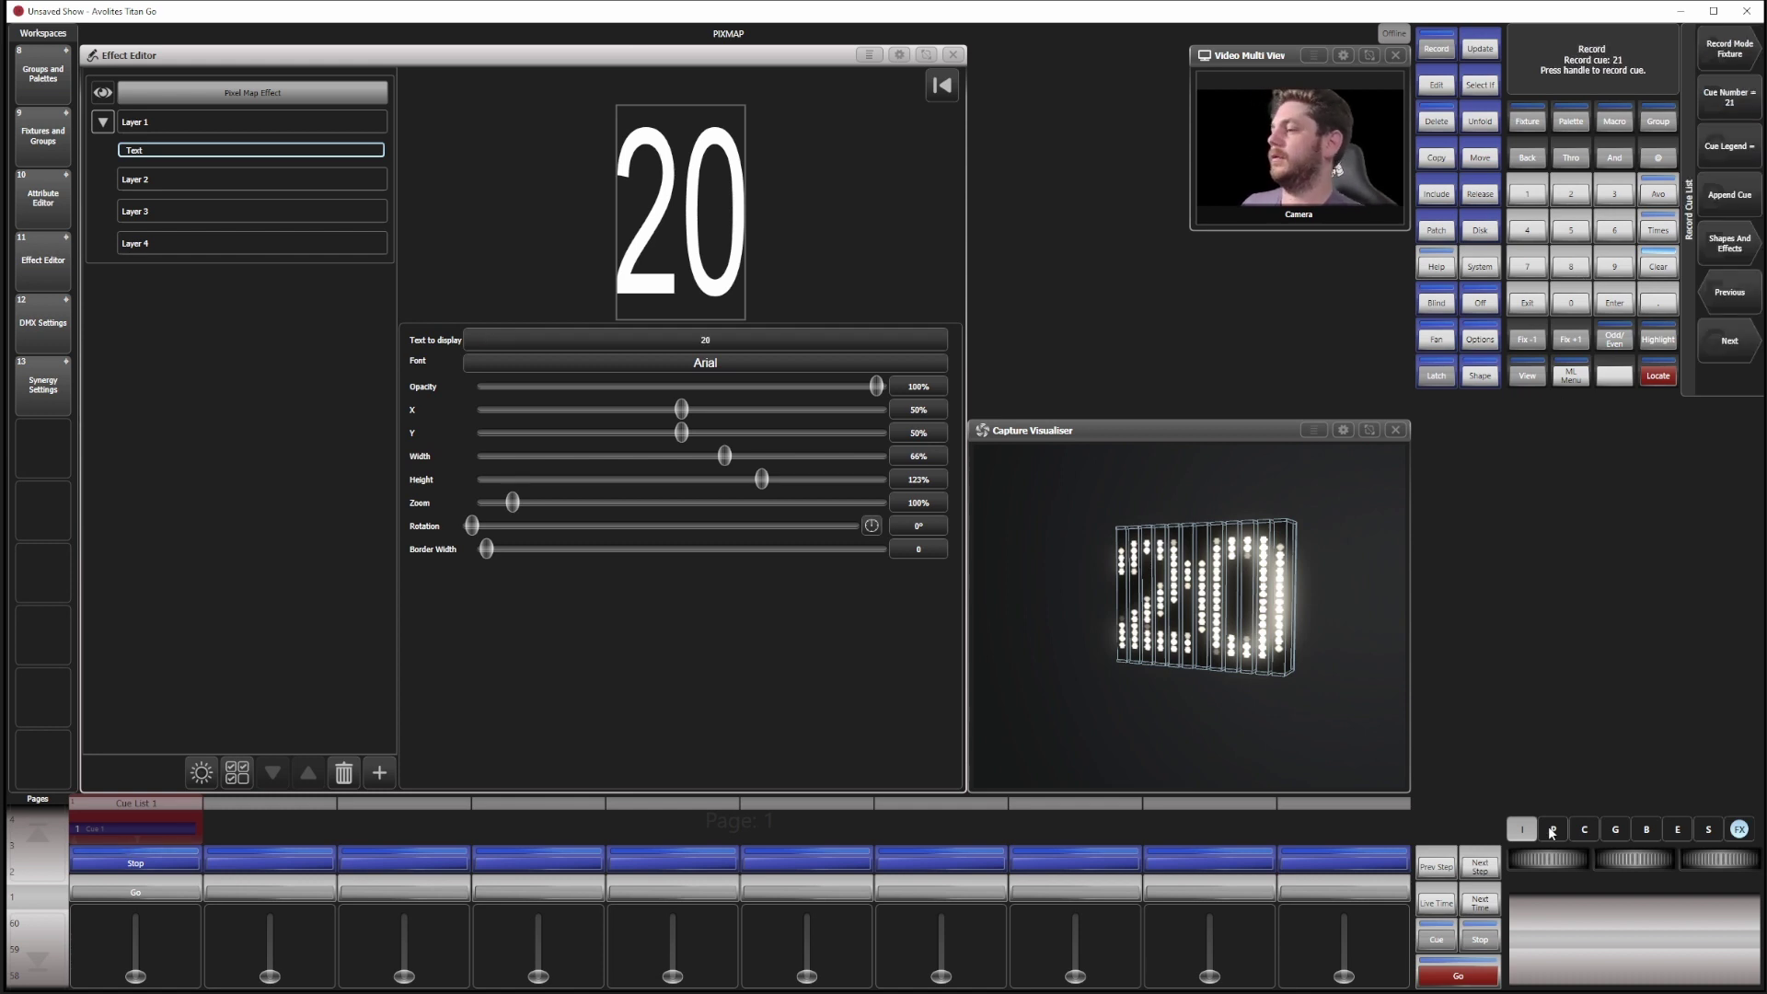
Step: Change the displayed text to 0, append it as cue 21 and leave cue recording
{"action": "left_click", "coordinate": [705, 339]}
{"action": "type", "text": "0"}
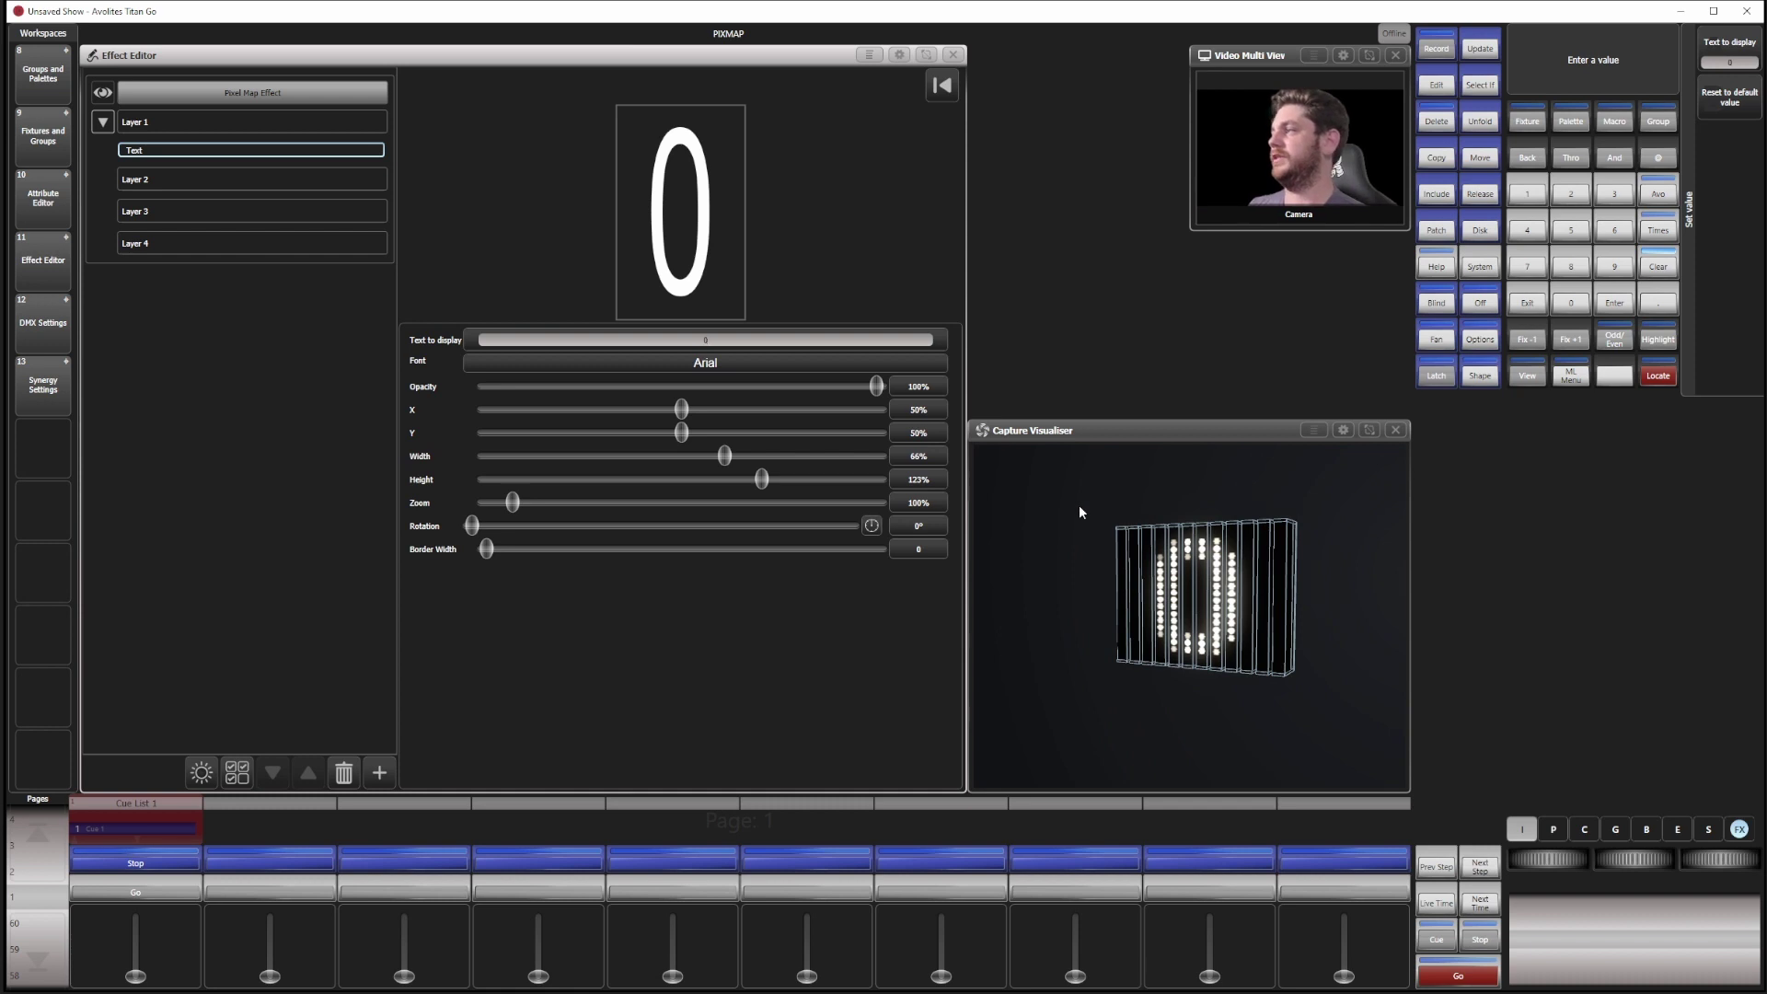
{"action": "key", "text": "Return"}
{"action": "key", "text": "F4"}
{"action": "left_click", "coordinate": [1739, 201]}
{"action": "left_click", "coordinate": [1526, 303]}
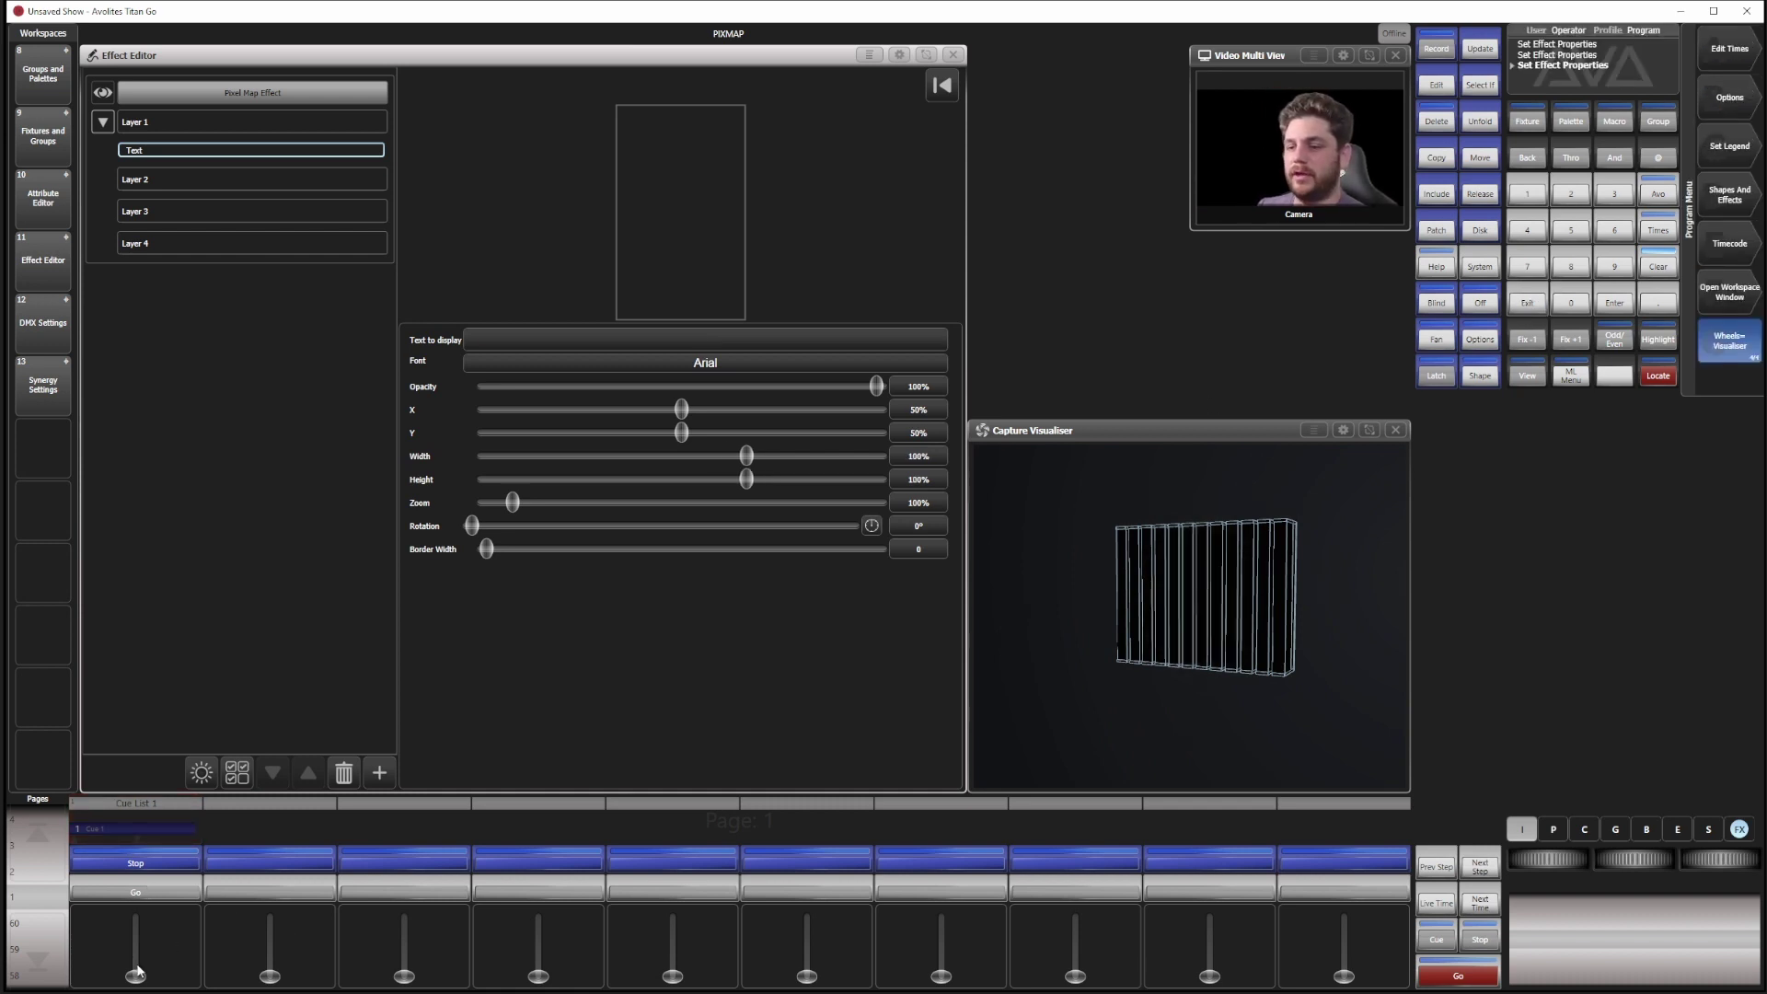
Step: Raise the cue list's playback fader and step through its cues to check the numbers in the visualiser
{"action": "left_click_drag", "start_coordinate": [136, 973], "coordinate": [160, 757]}
{"action": "left_click", "coordinate": [135, 897]}
{"action": "left_click", "coordinate": [135, 898]}
{"action": "left_click", "coordinate": [136, 897]}
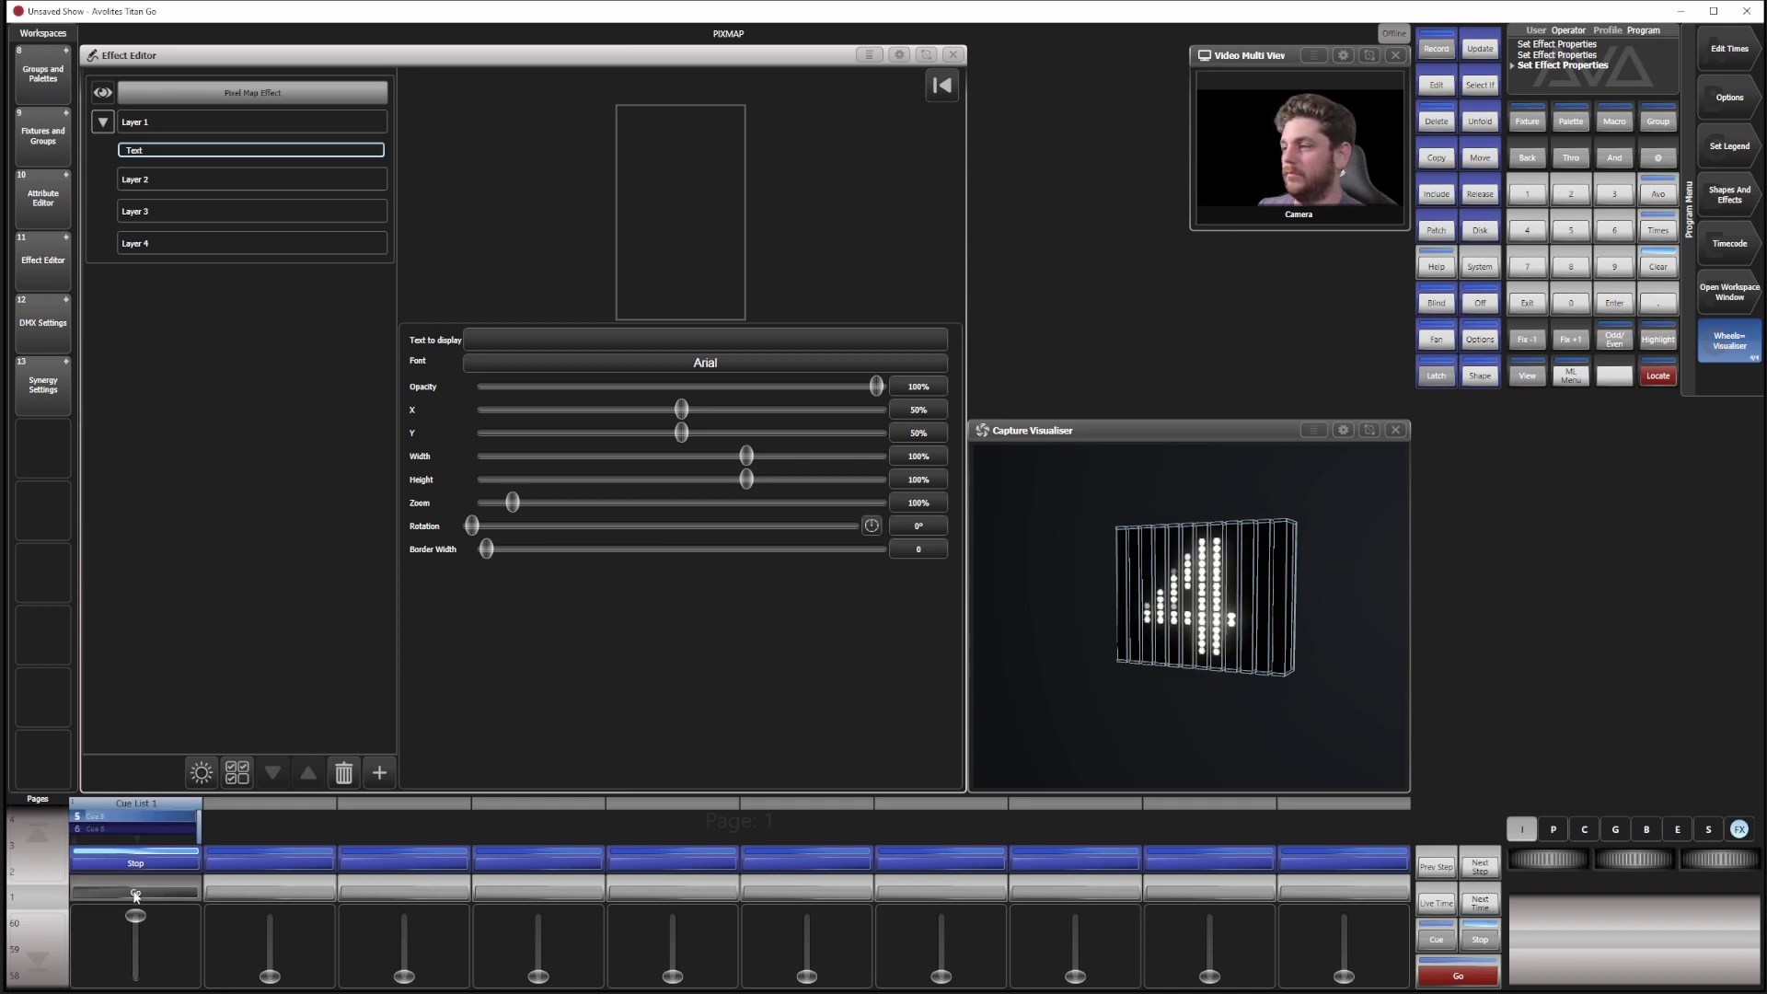
{"action": "left_click", "coordinate": [135, 897]}
{"action": "left_click", "coordinate": [136, 897]}
{"action": "left_click", "coordinate": [135, 897]}
{"action": "left_click", "coordinate": [136, 897]}
{"action": "left_click", "coordinate": [136, 897]}
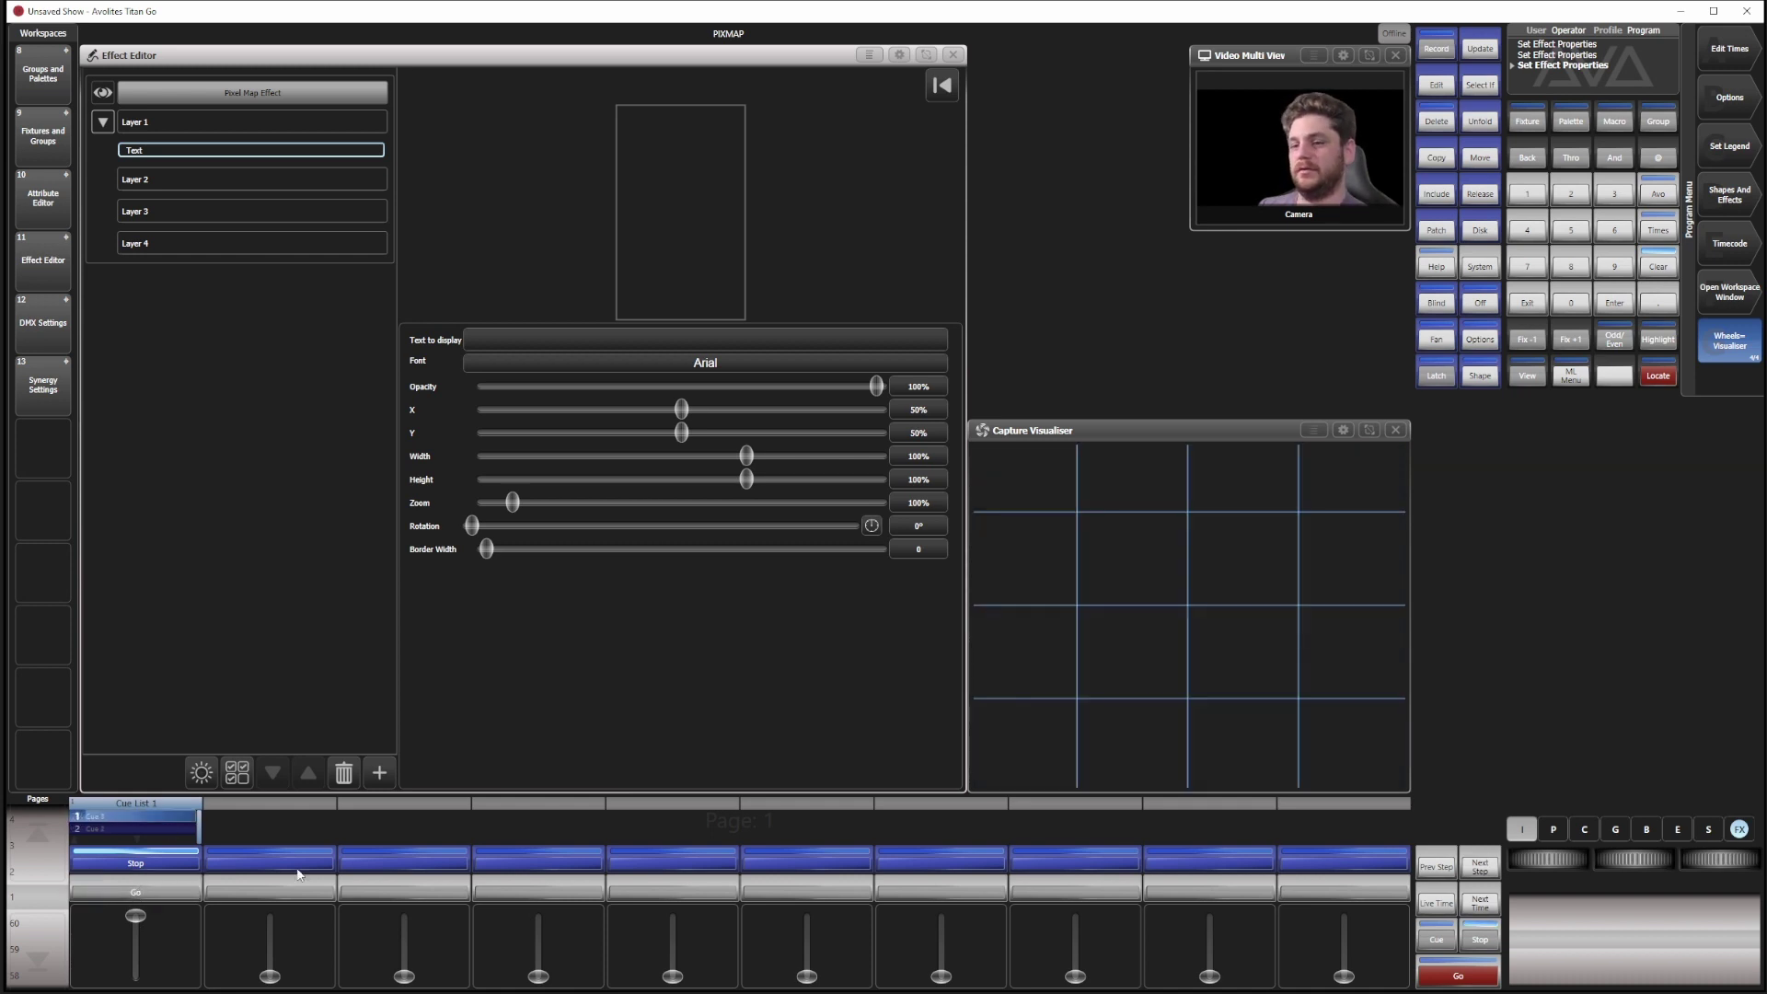
Step: In the cue list's playback view, set the legend of cue 21 to 0 and renumber the cue to 0.1
{"action": "left_click", "coordinate": [136, 863]}
{"action": "left_click", "coordinate": [952, 55]}
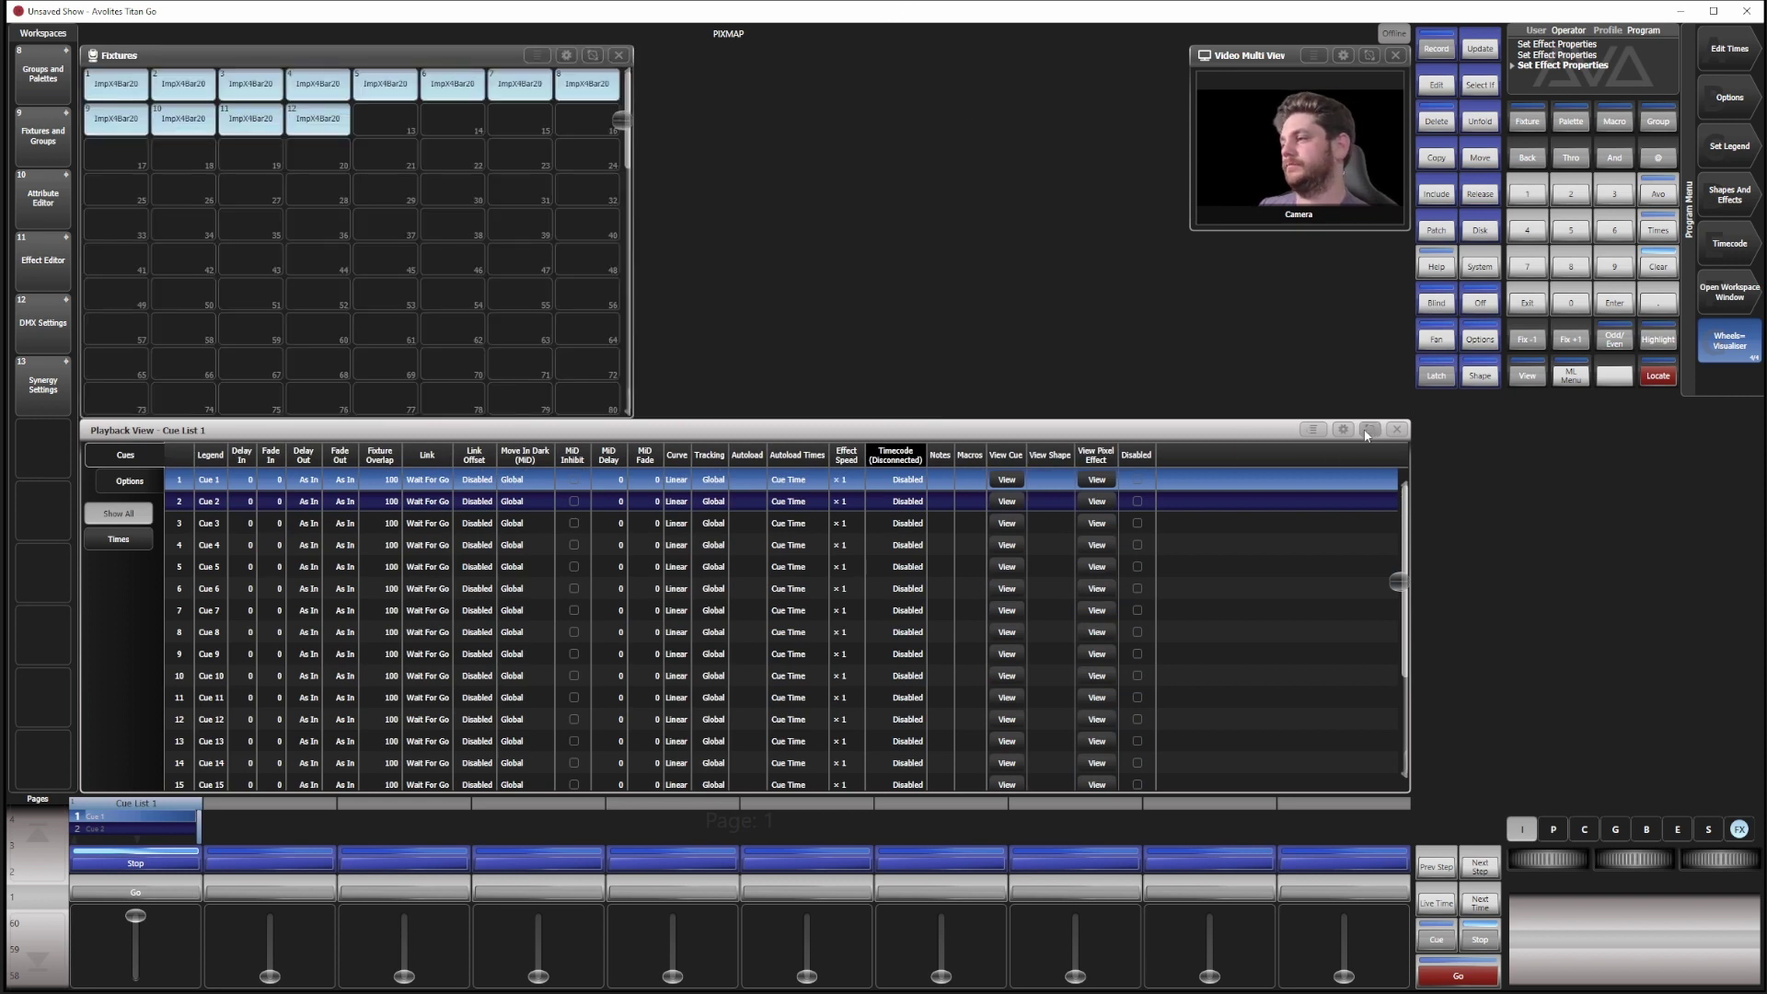
{"action": "left_click_drag", "start_coordinate": [1399, 598], "coordinate": [1438, 885]}
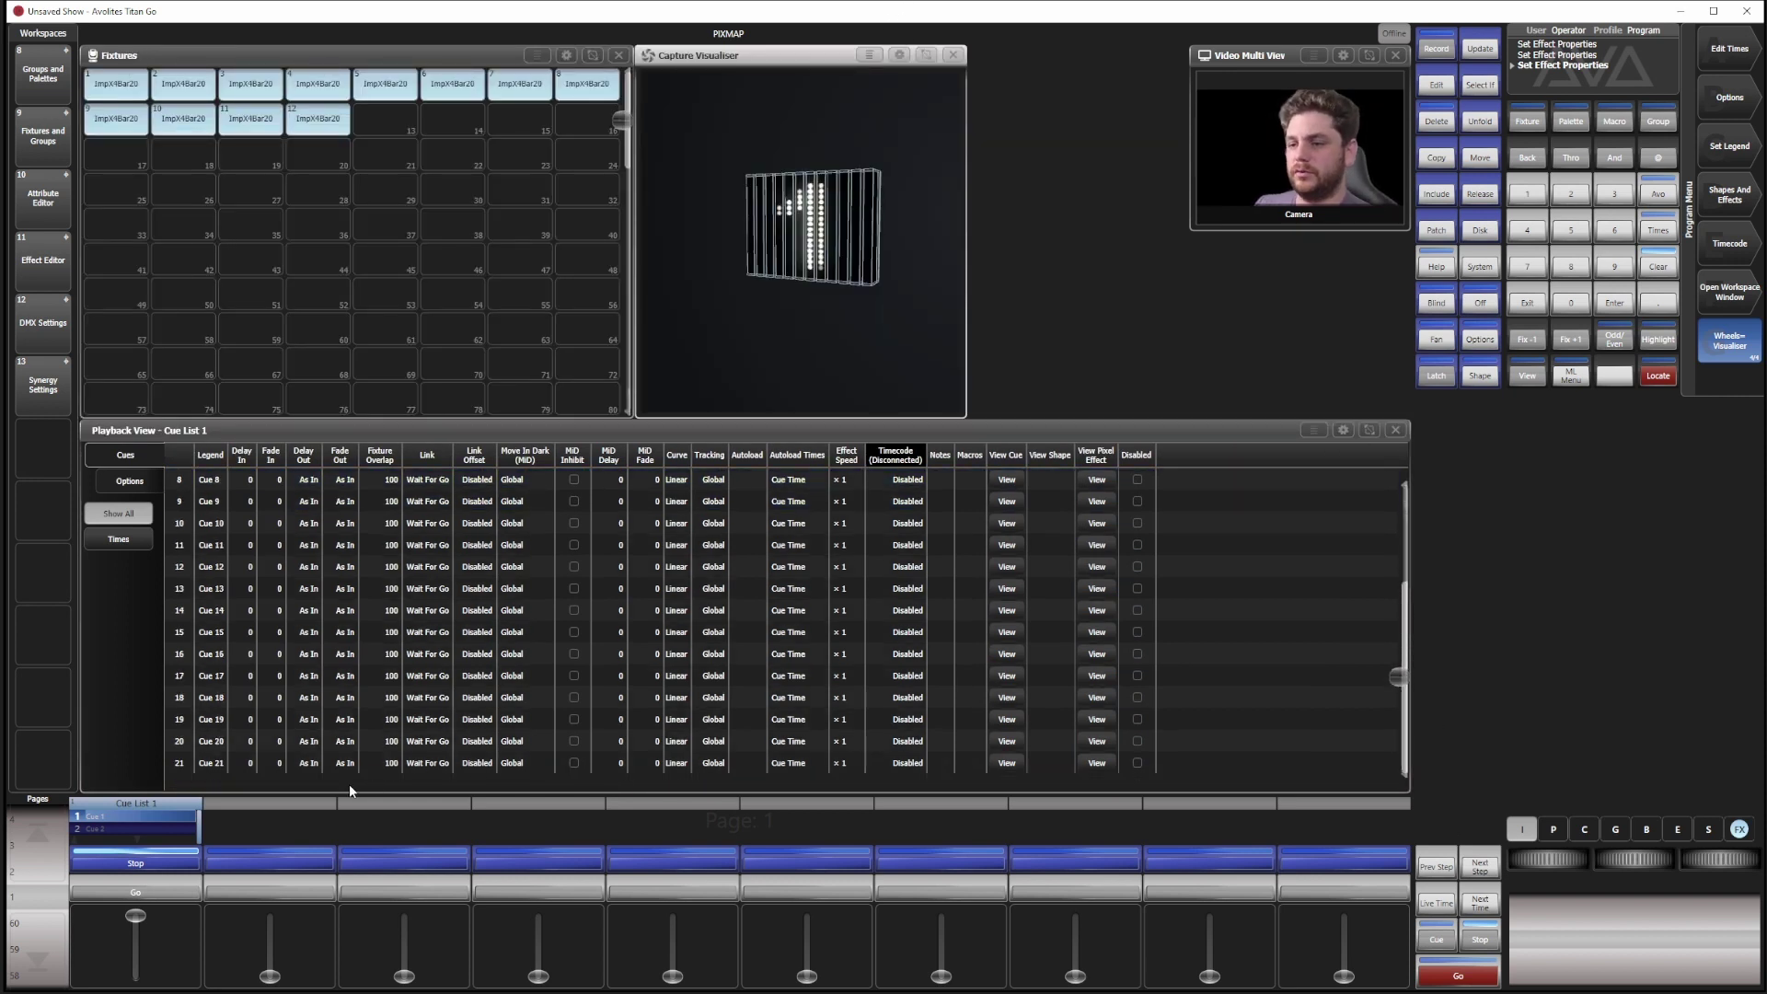
{"action": "left_click", "coordinate": [212, 762]}
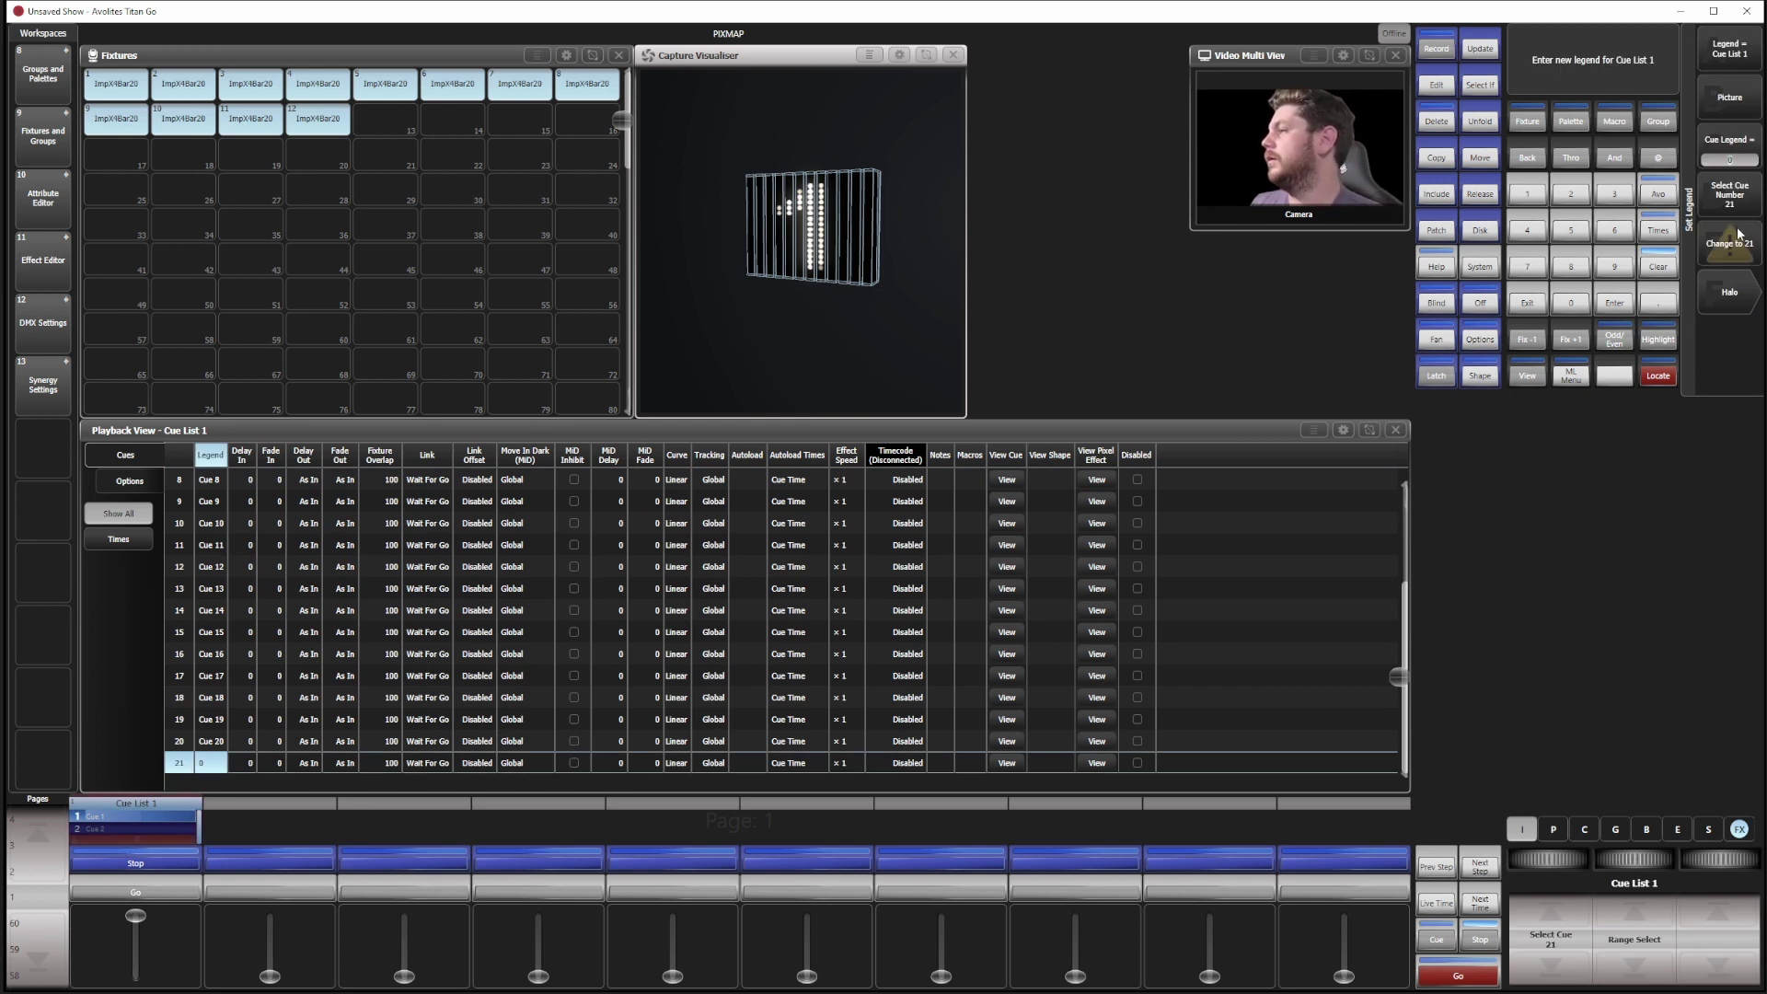
{"action": "left_click", "coordinate": [1739, 258]}
{"action": "type", "text": "22"}
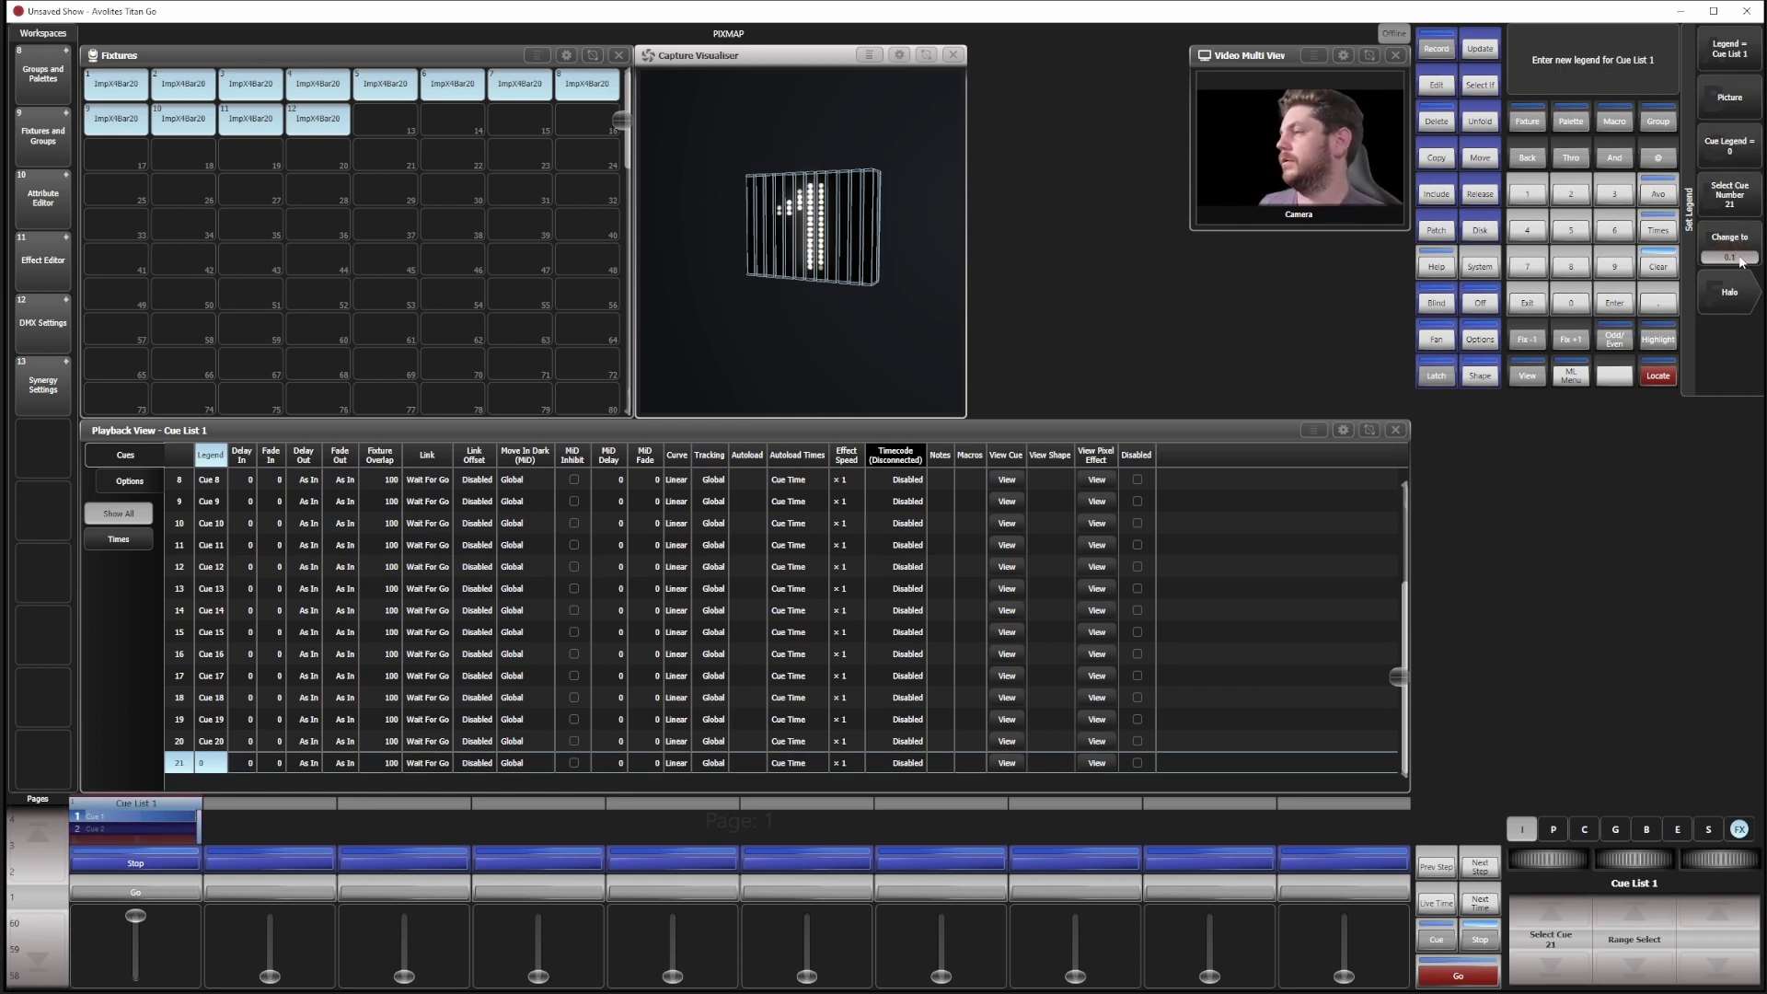
{"action": "key", "text": "Return"}
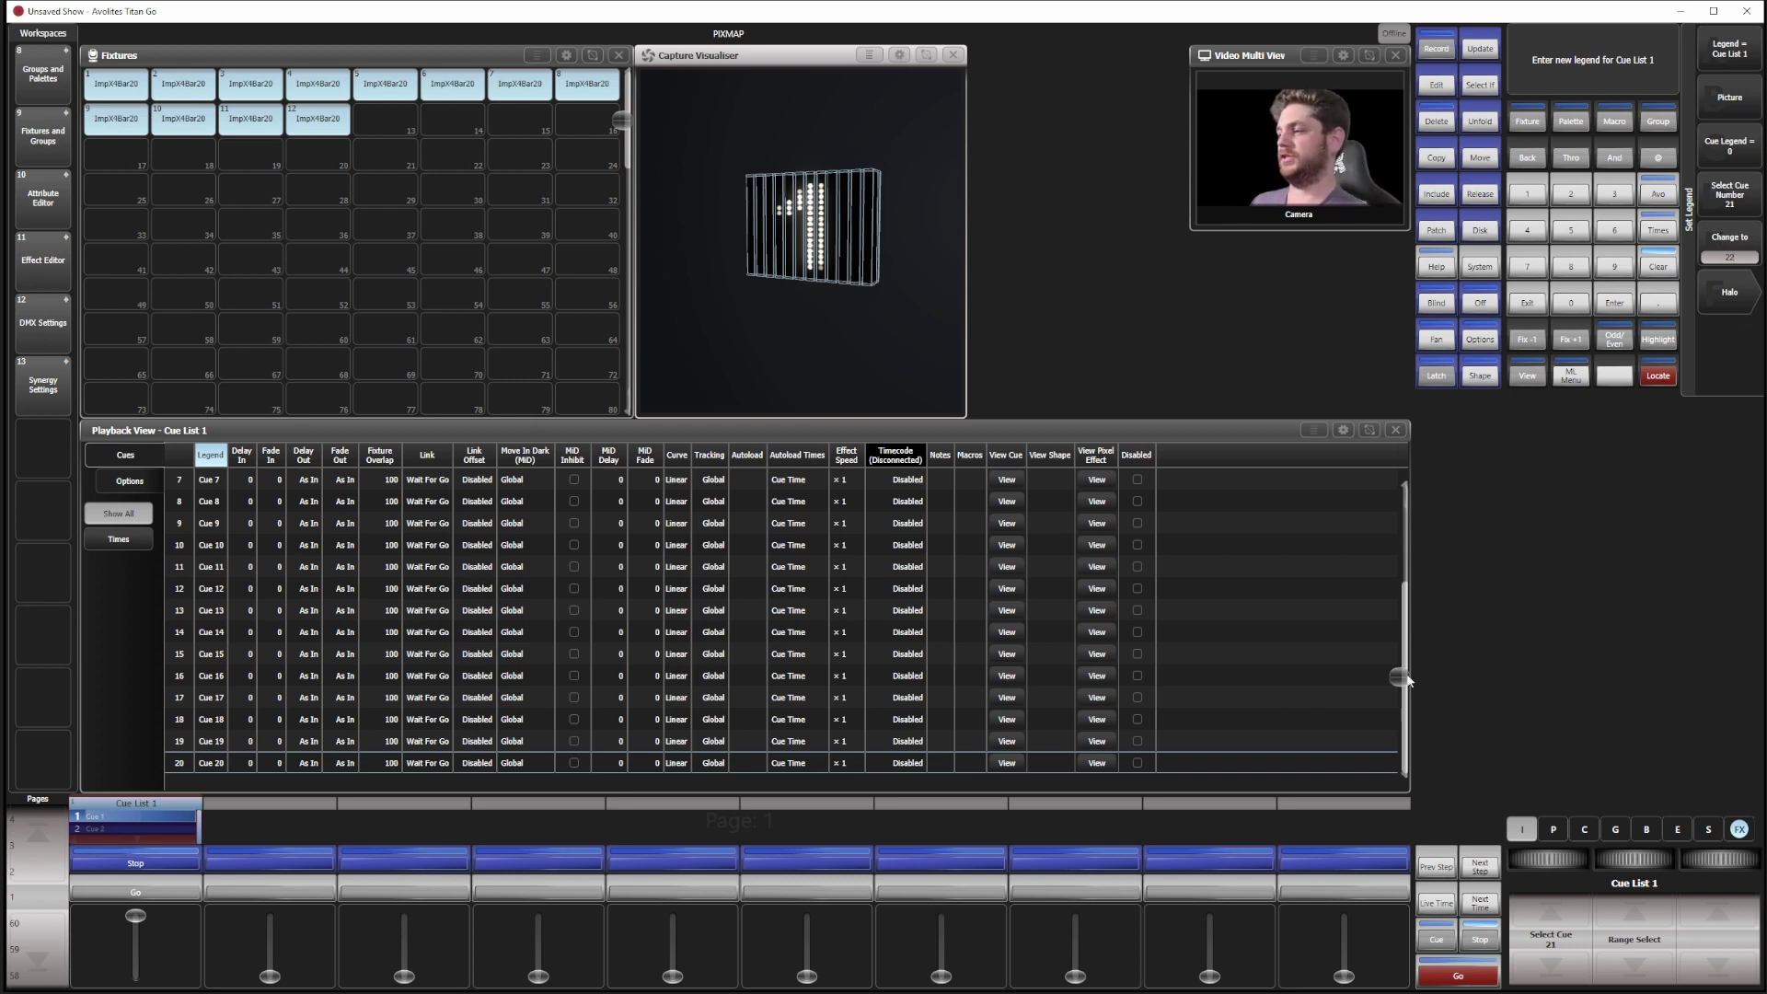
Step: Enable timecode triggering for cue 1 and then for all the other cues in the cue list
{"action": "left_click_drag", "start_coordinate": [1403, 676], "coordinate": [1389, 410]}
{"action": "left_click", "coordinate": [217, 503]}
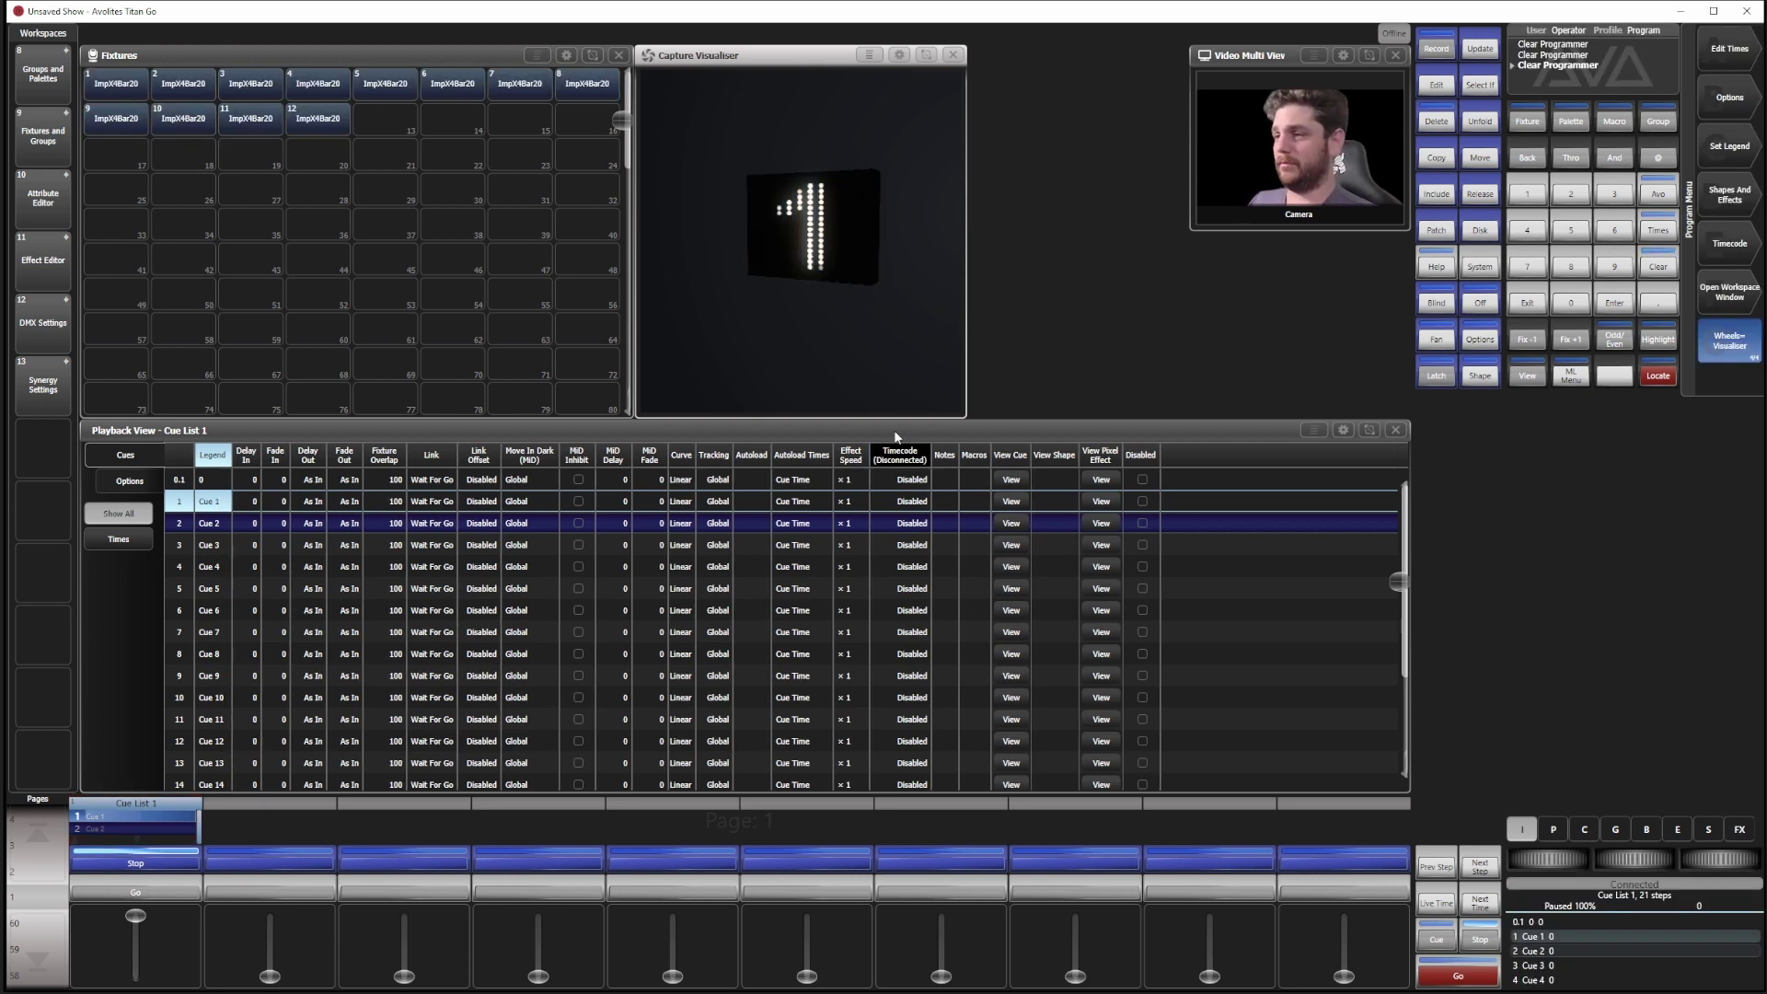
{"action": "left_click", "coordinate": [900, 456]}
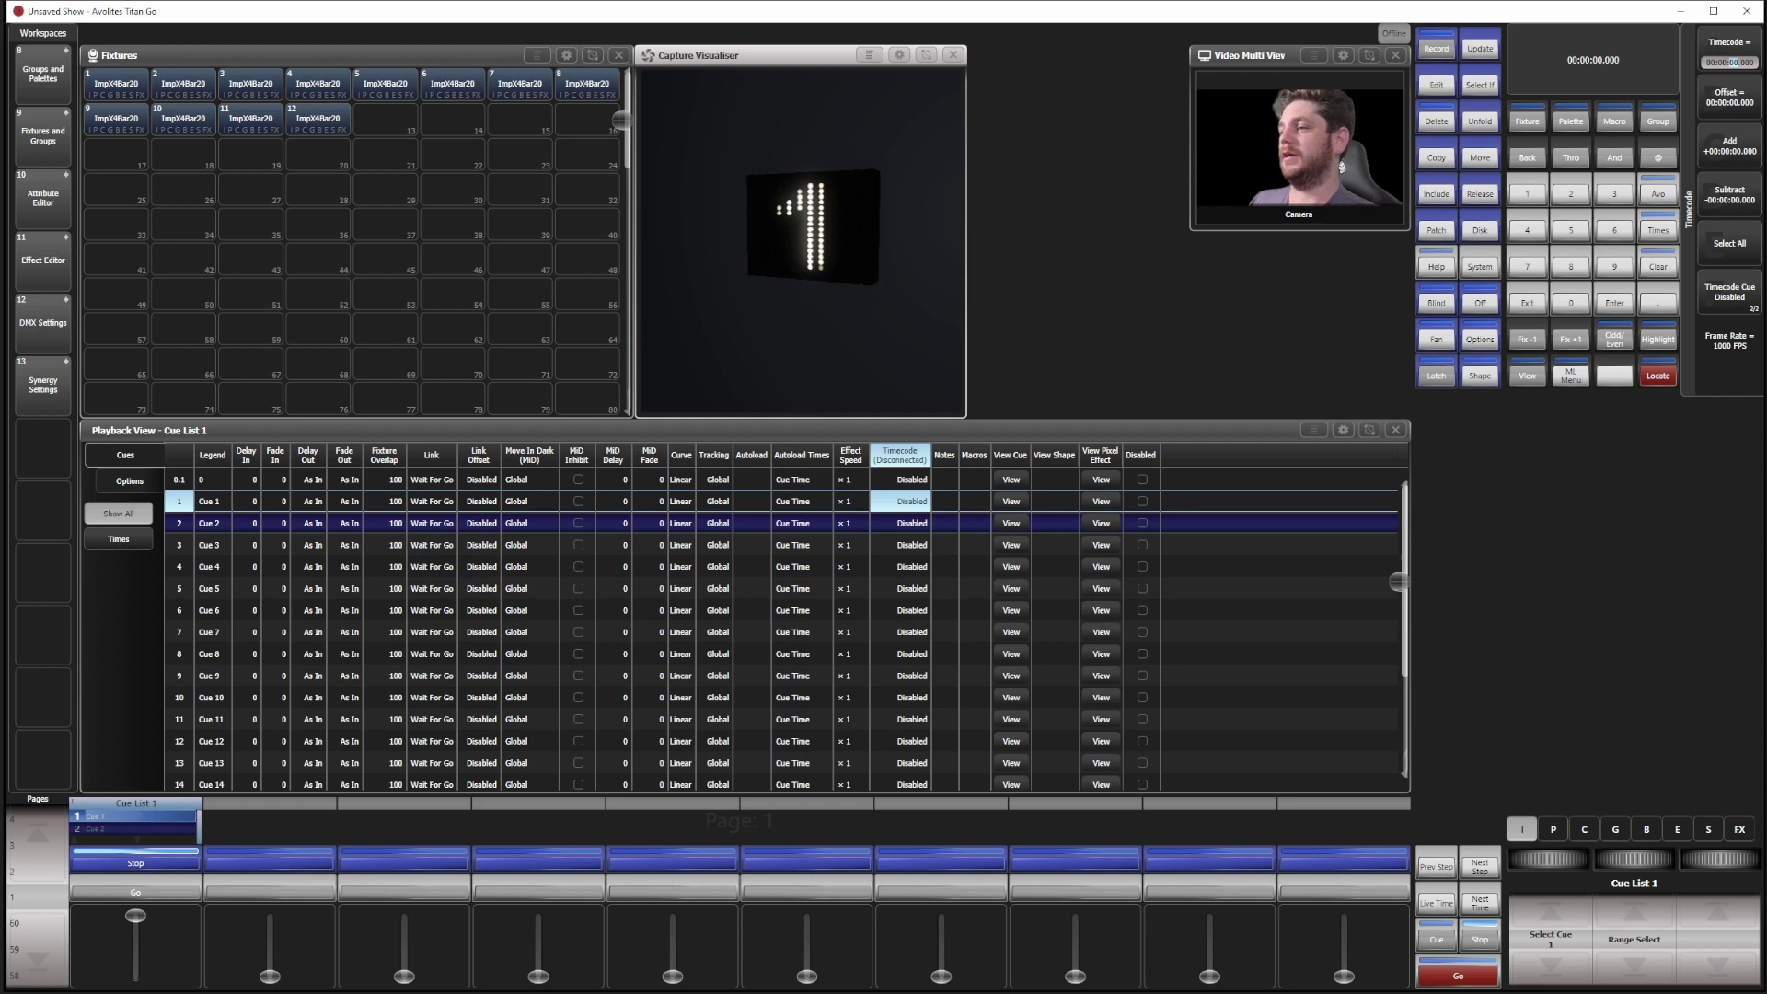
{"action": "left_click", "coordinate": [1733, 283]}
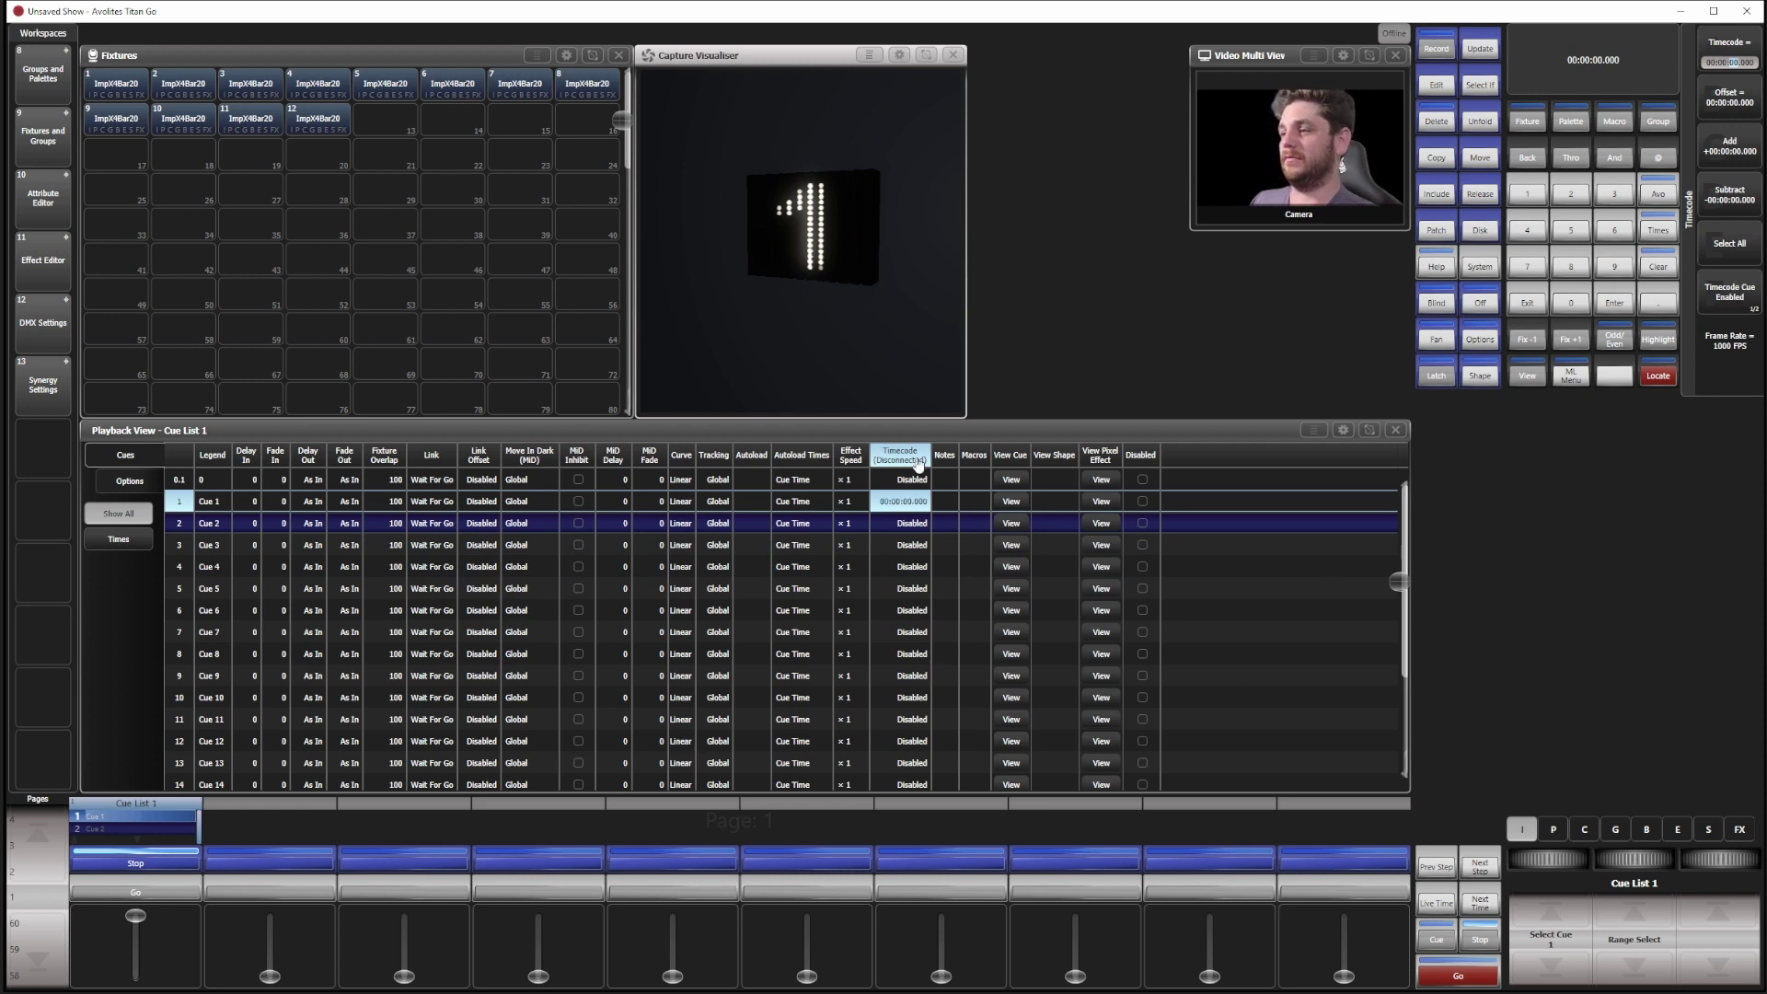
{"action": "left_click", "coordinate": [918, 462]}
{"action": "left_click", "coordinate": [1721, 311]}
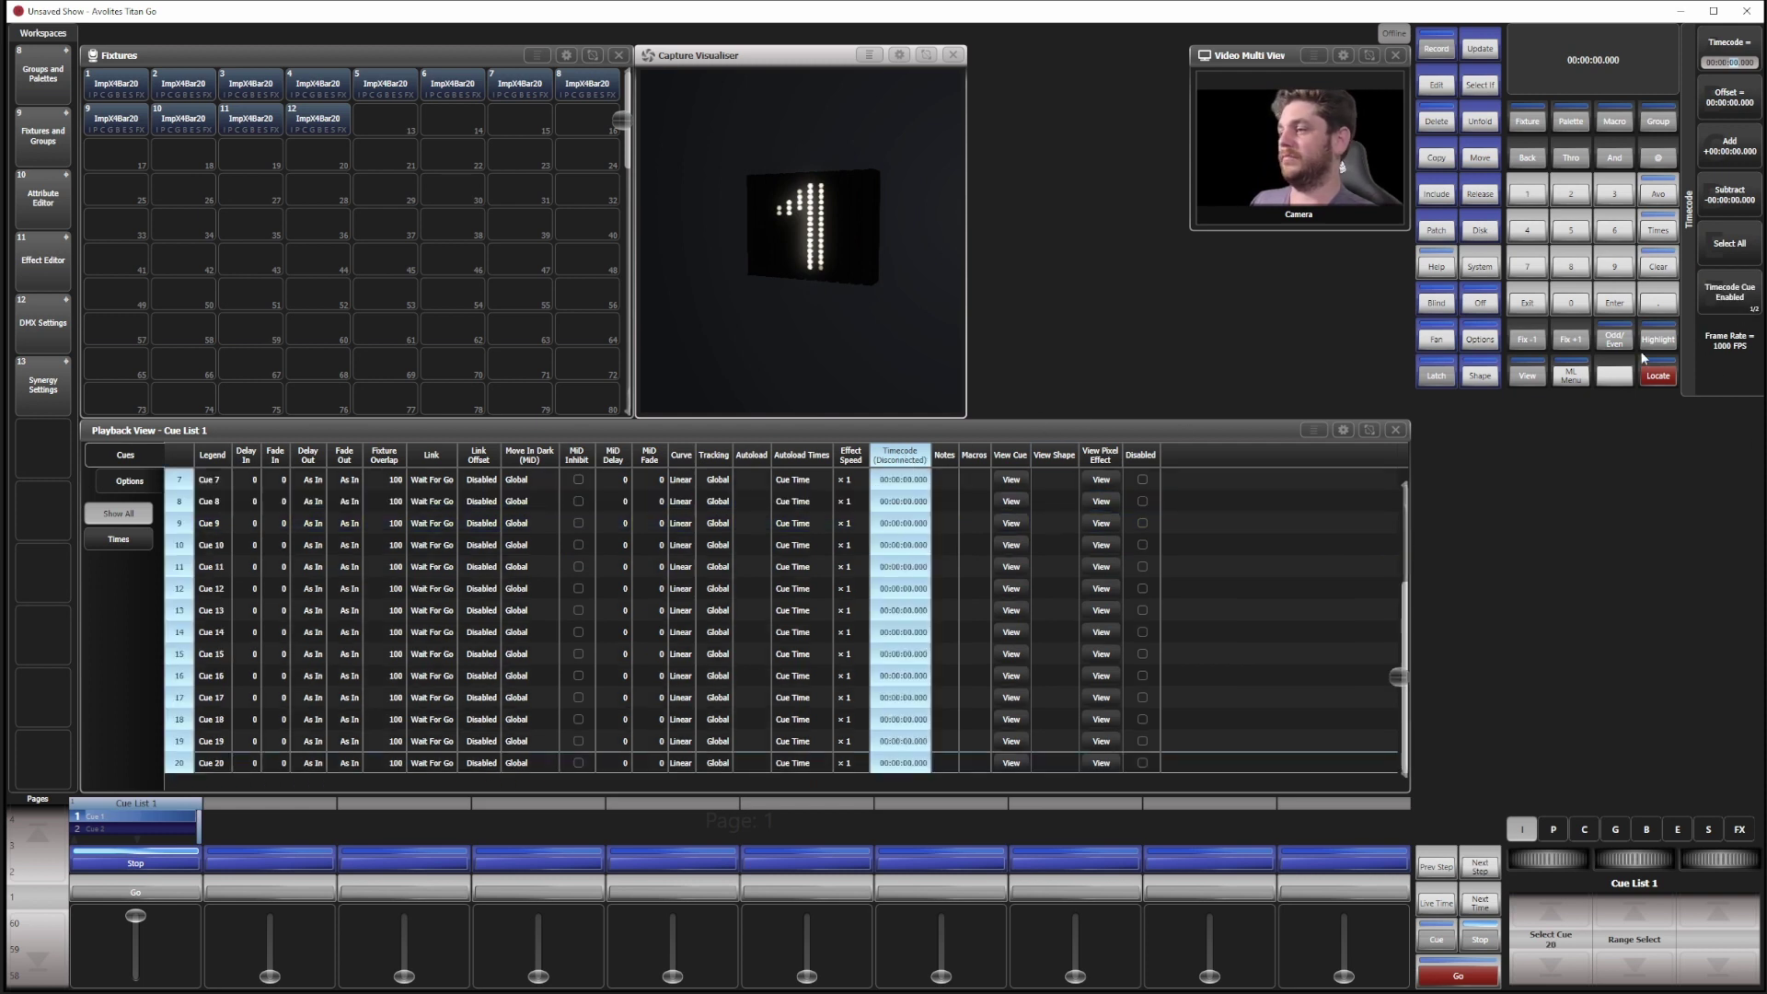
{"action": "left_click_drag", "start_coordinate": [1399, 675], "coordinate": [1415, 399]}
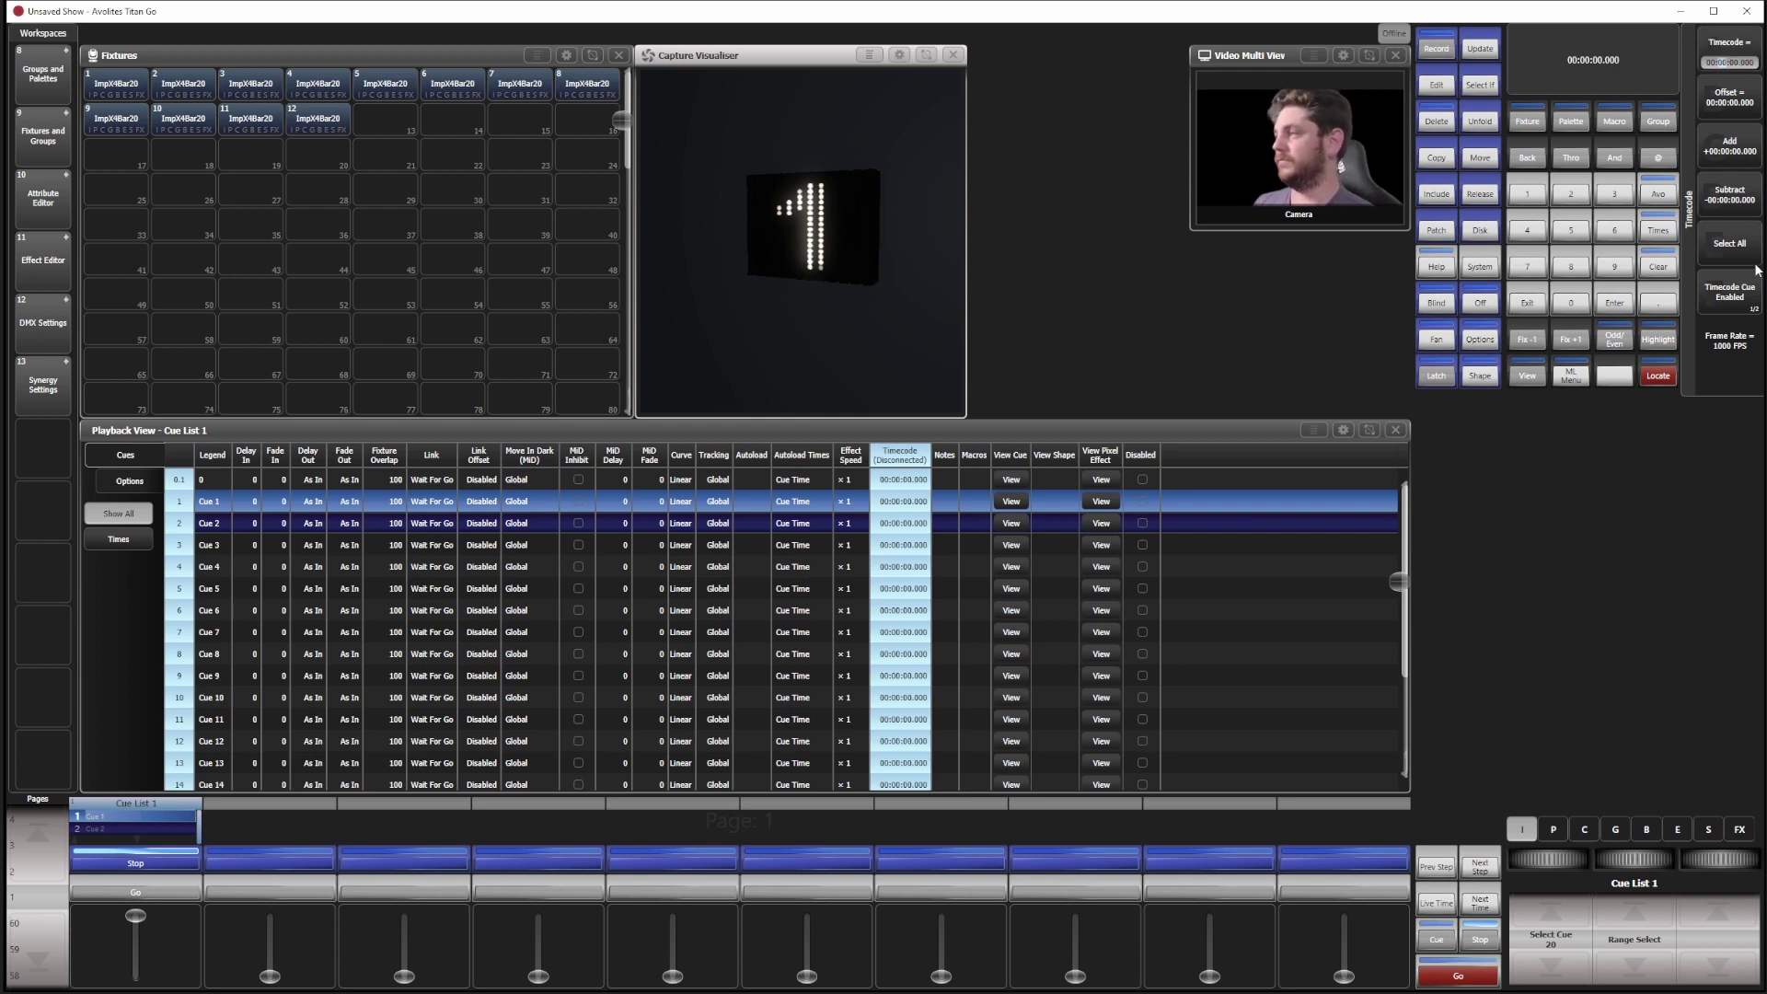
Step: Set the timecode of all cues in the cue list to 23:59:40.000
{"action": "key", "text": "Return"}
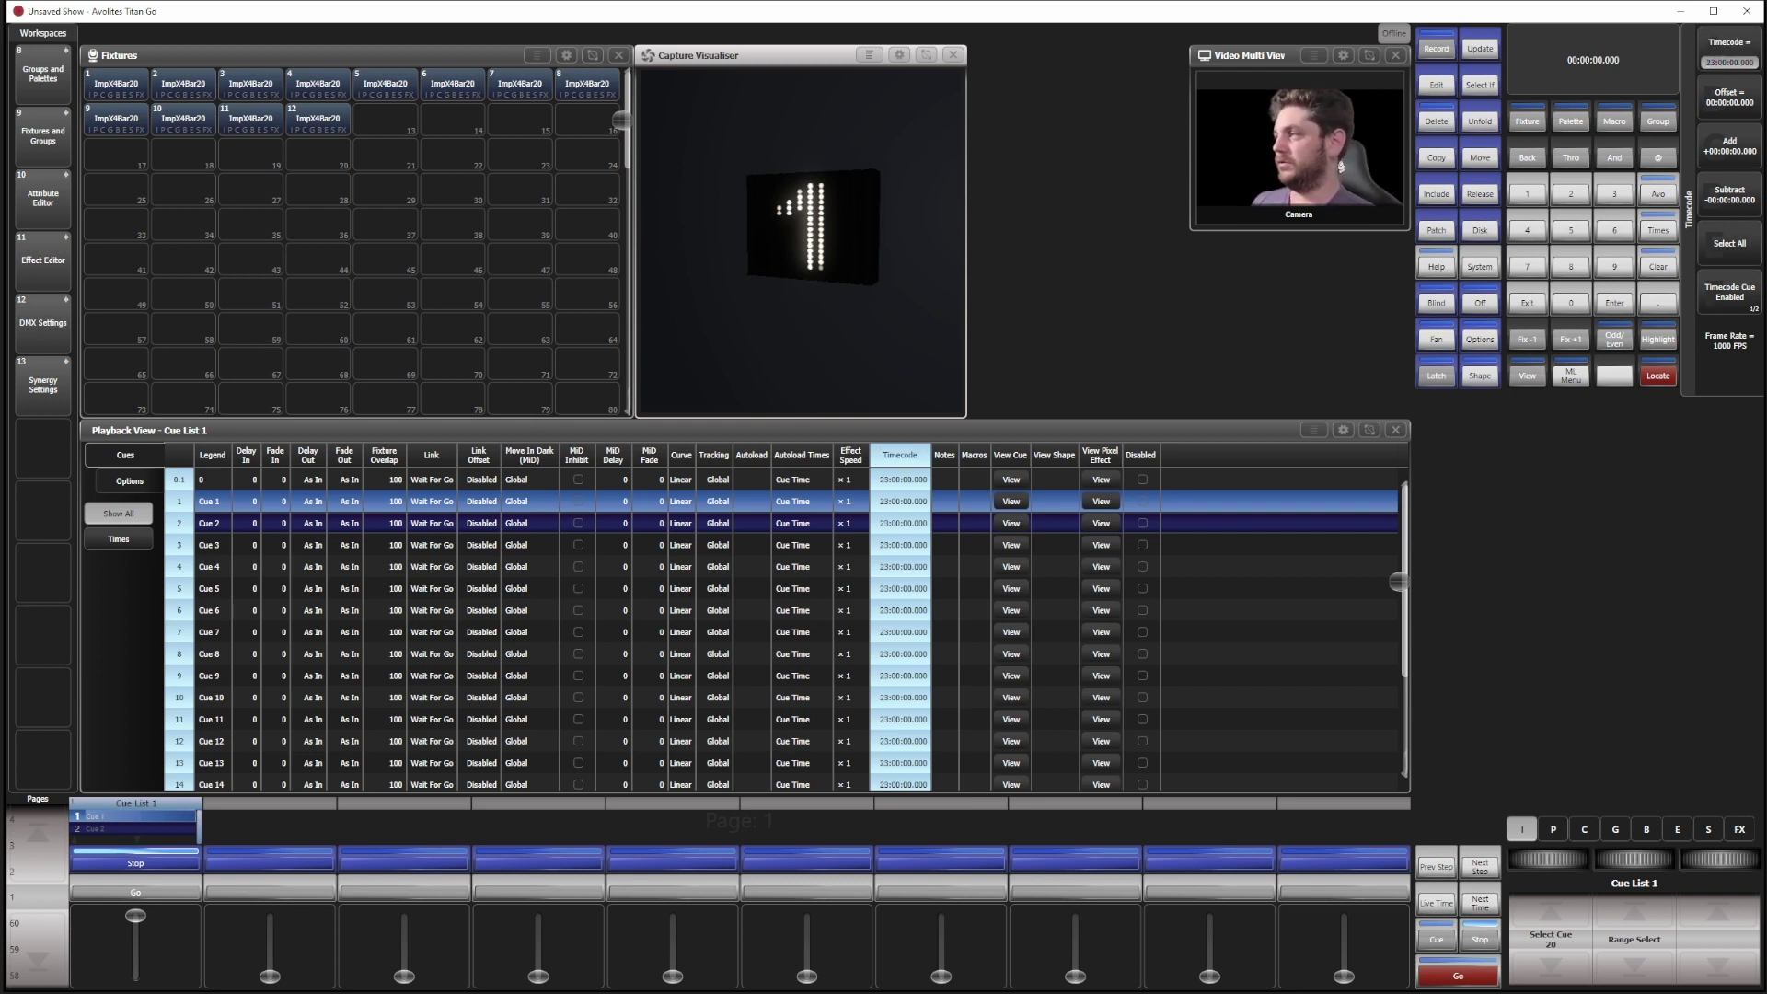
{"action": "type", "text": "59"}
{"action": "key", "text": "Return"}
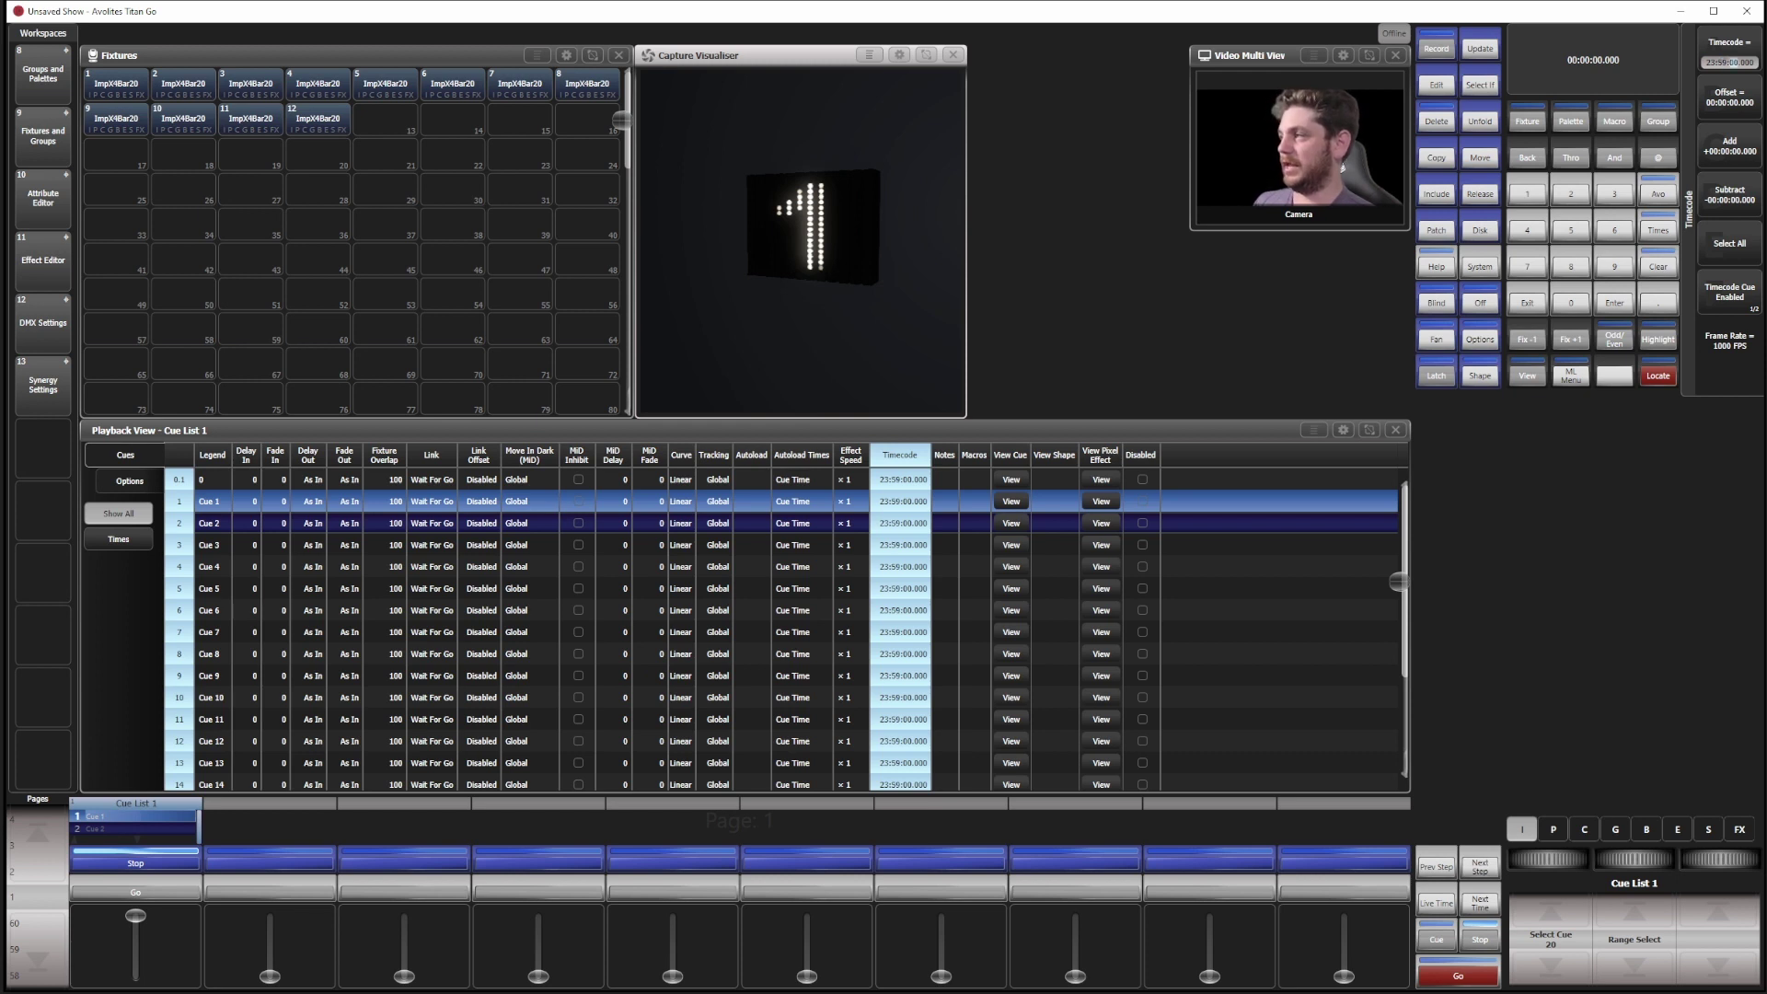
{"action": "type", "text": "04"}
{"action": "key", "text": "Return"}
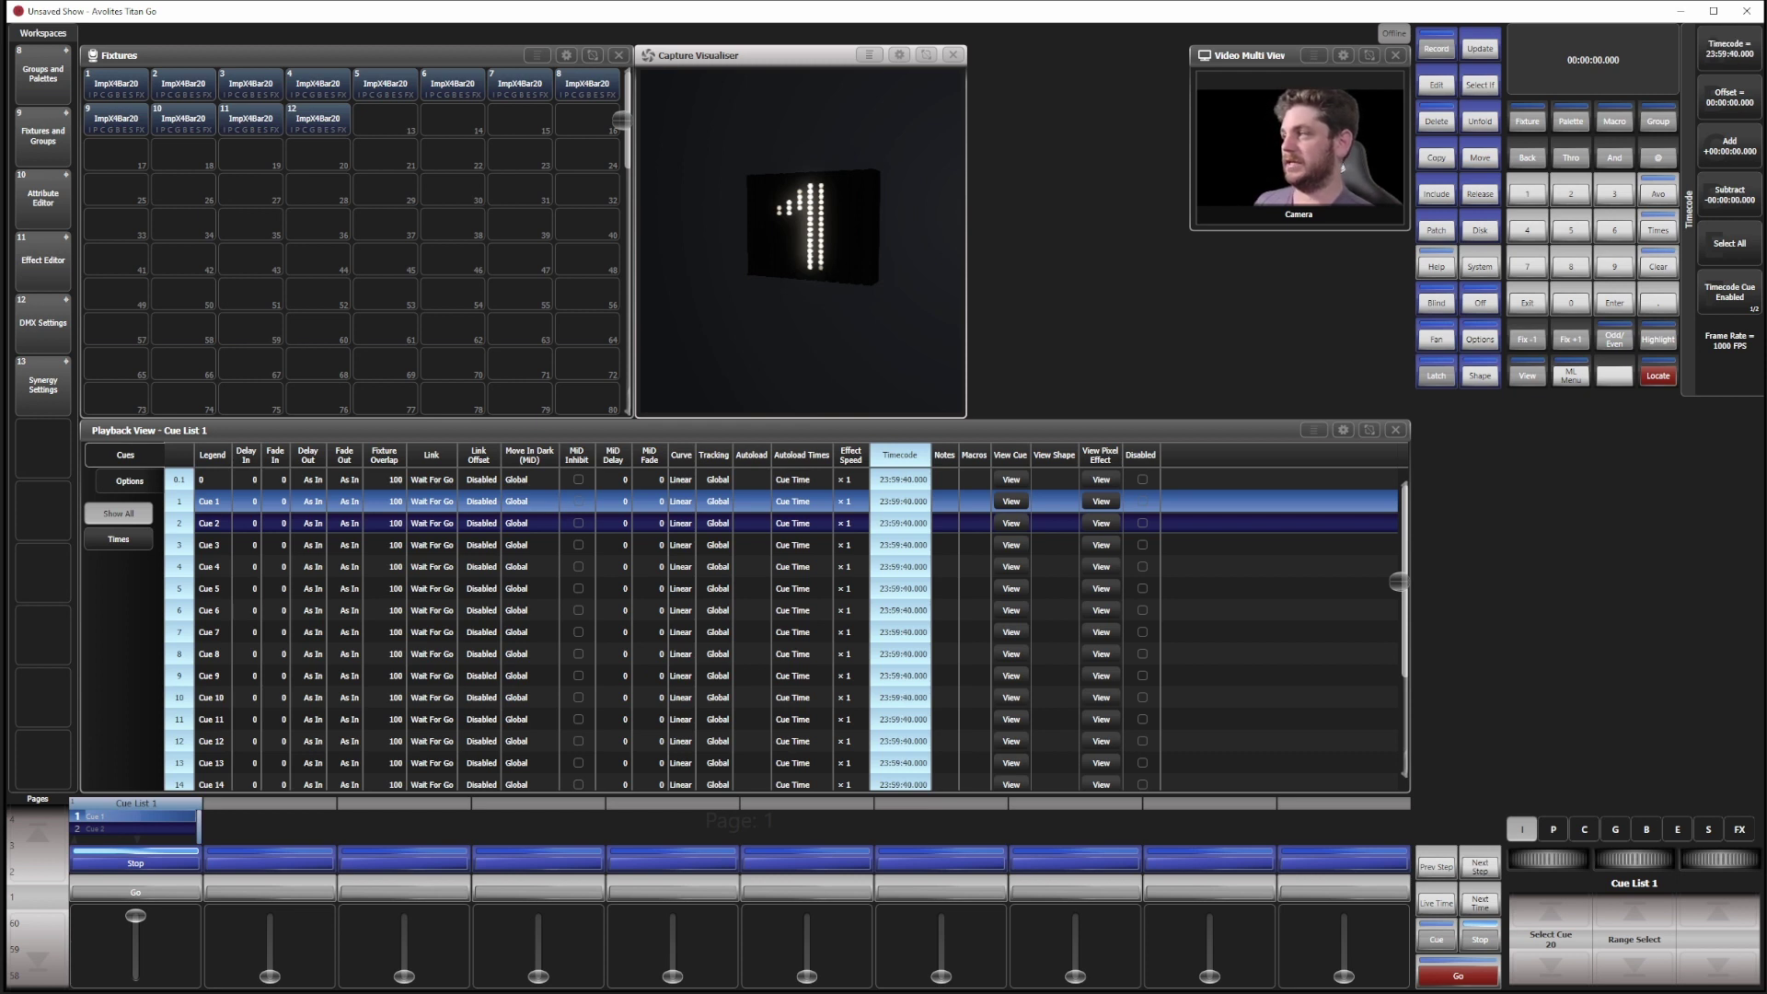
{"action": "key", "text": "Escape"}
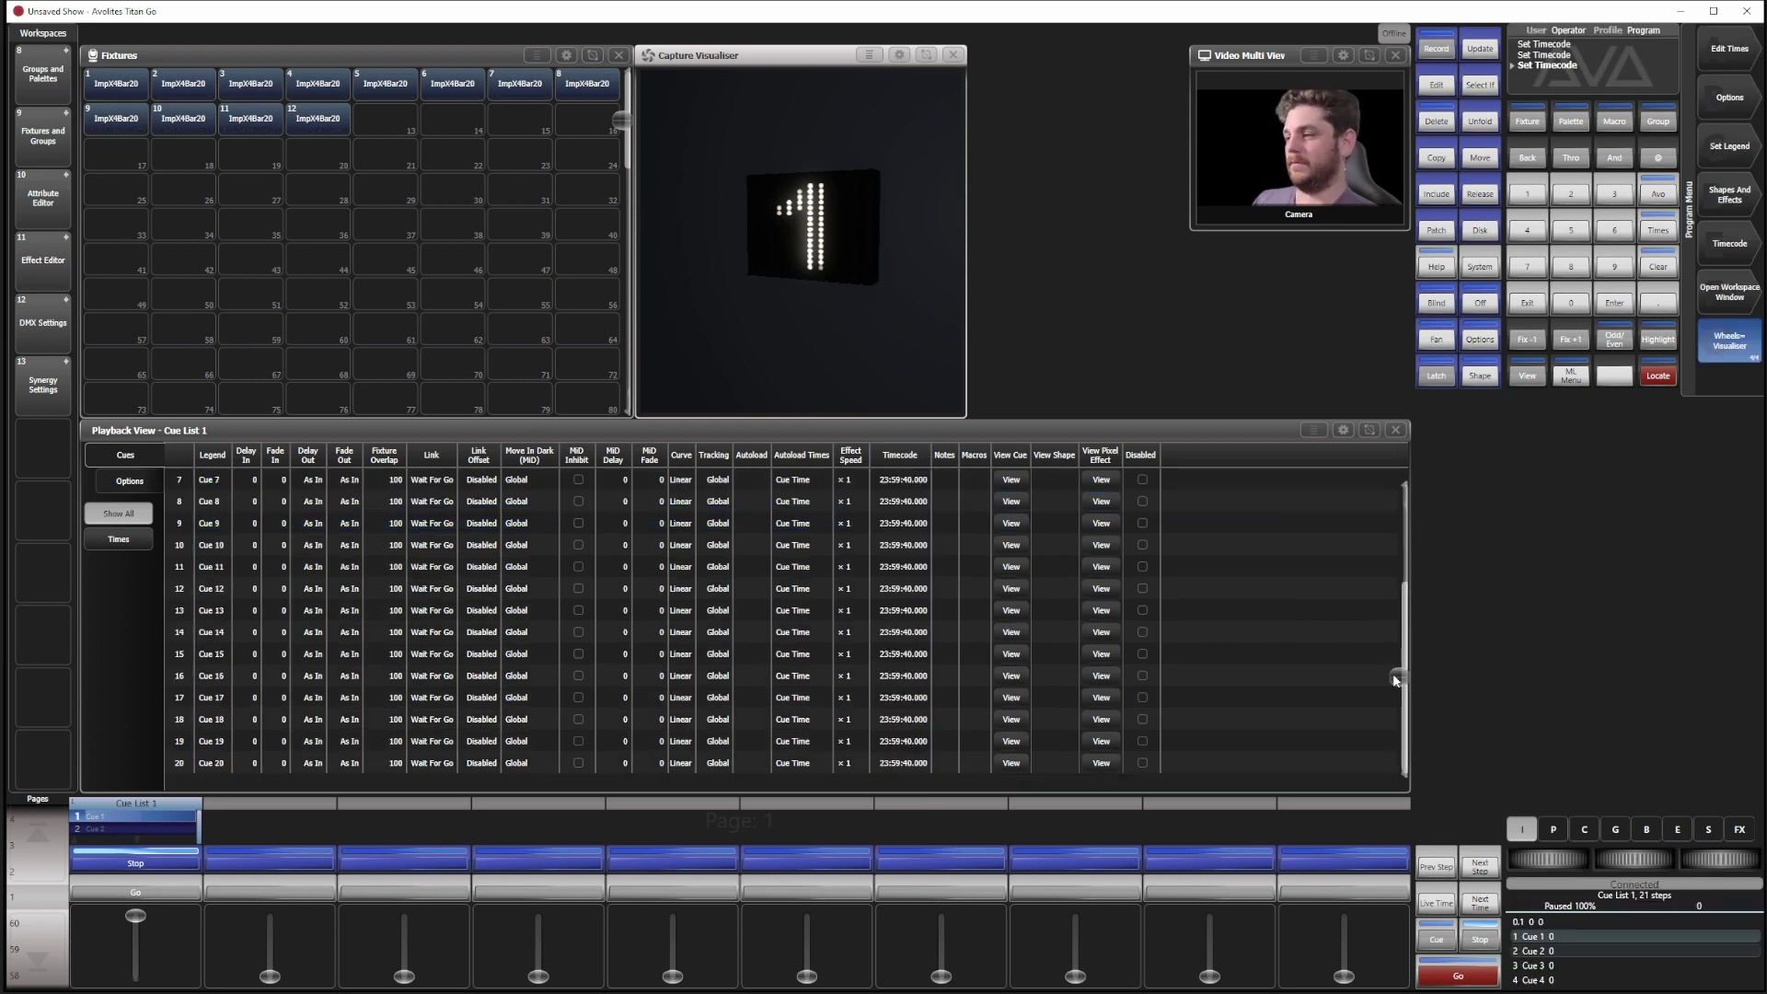
Step: Set the timecode of cue 1 to 23:59:59.000
{"action": "left_click_drag", "start_coordinate": [1402, 668], "coordinate": [1397, 483]}
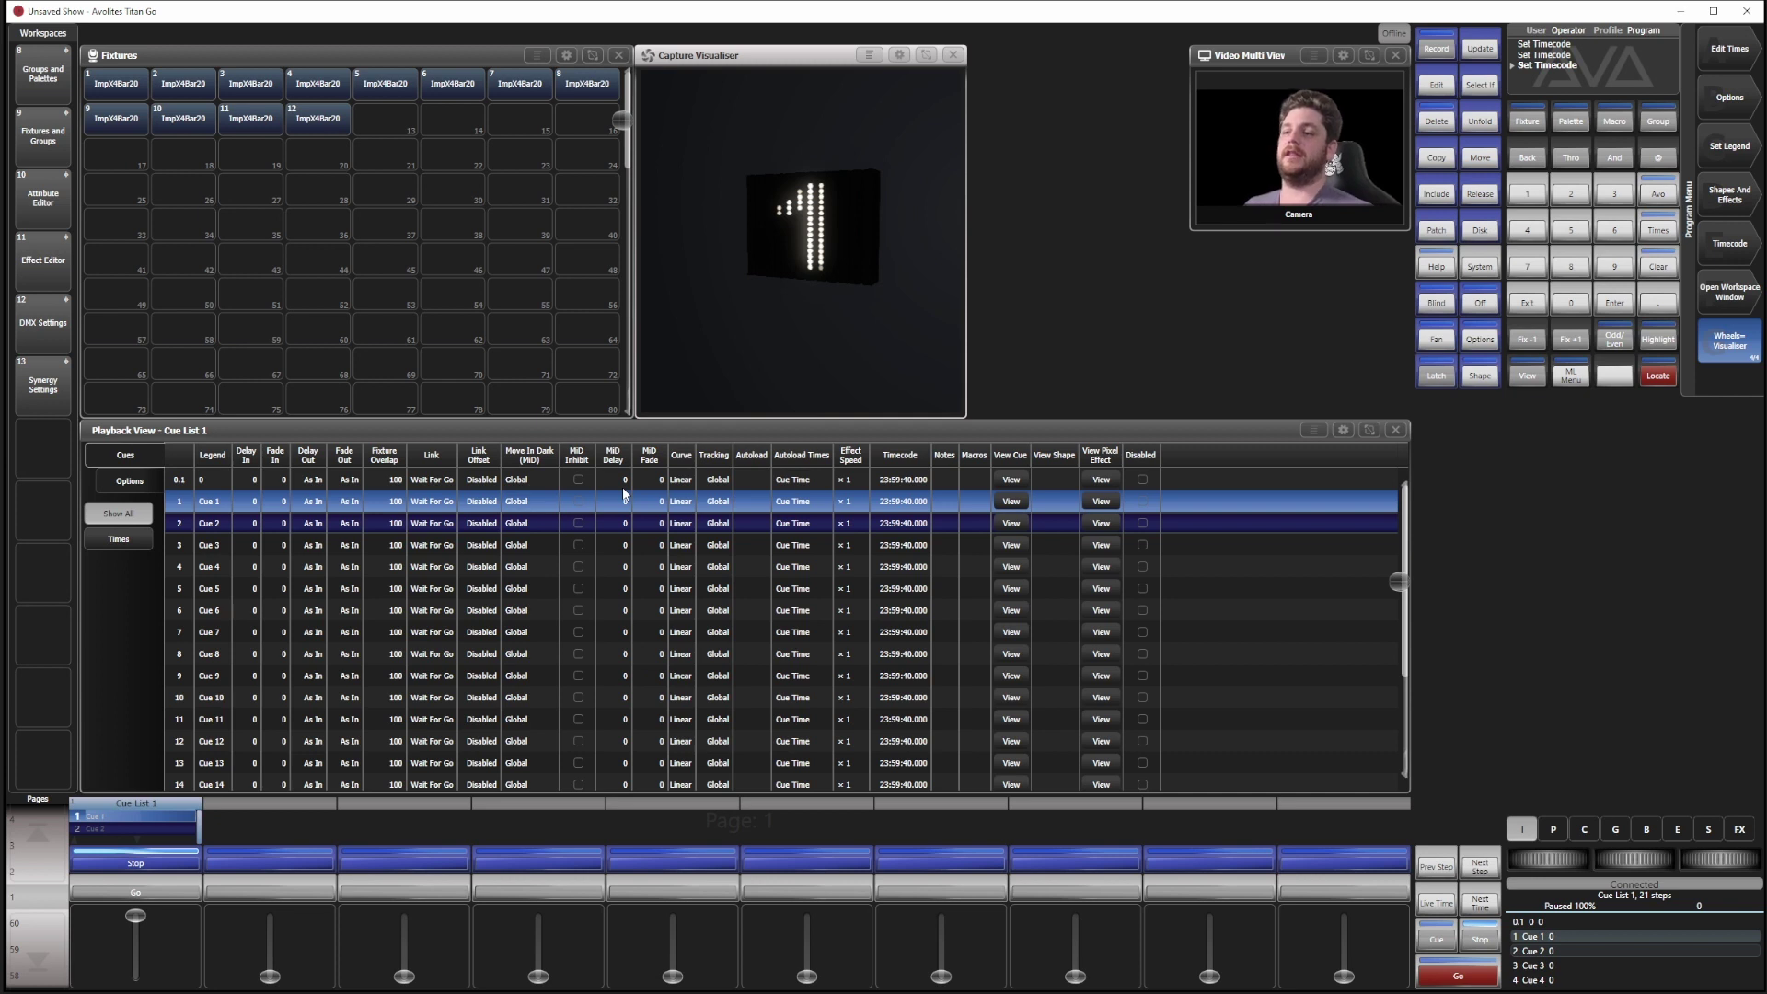
{"action": "left_click", "coordinate": [900, 503]}
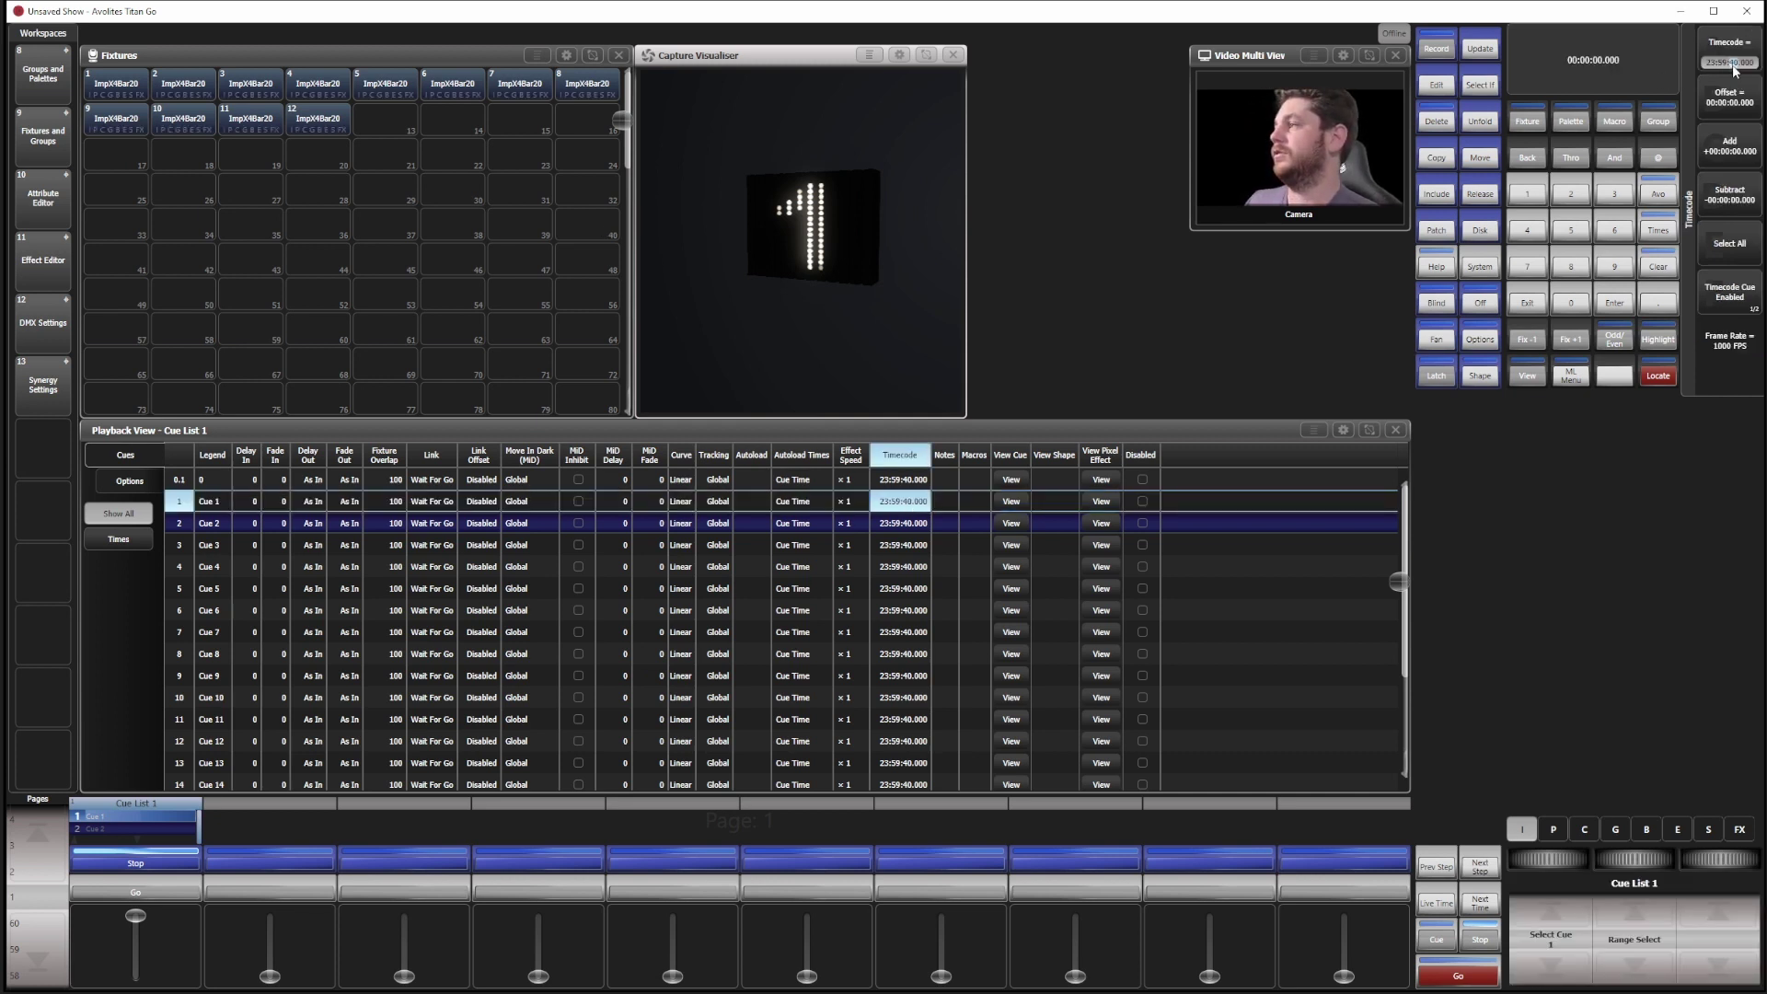
{"action": "type", "text": "59"}
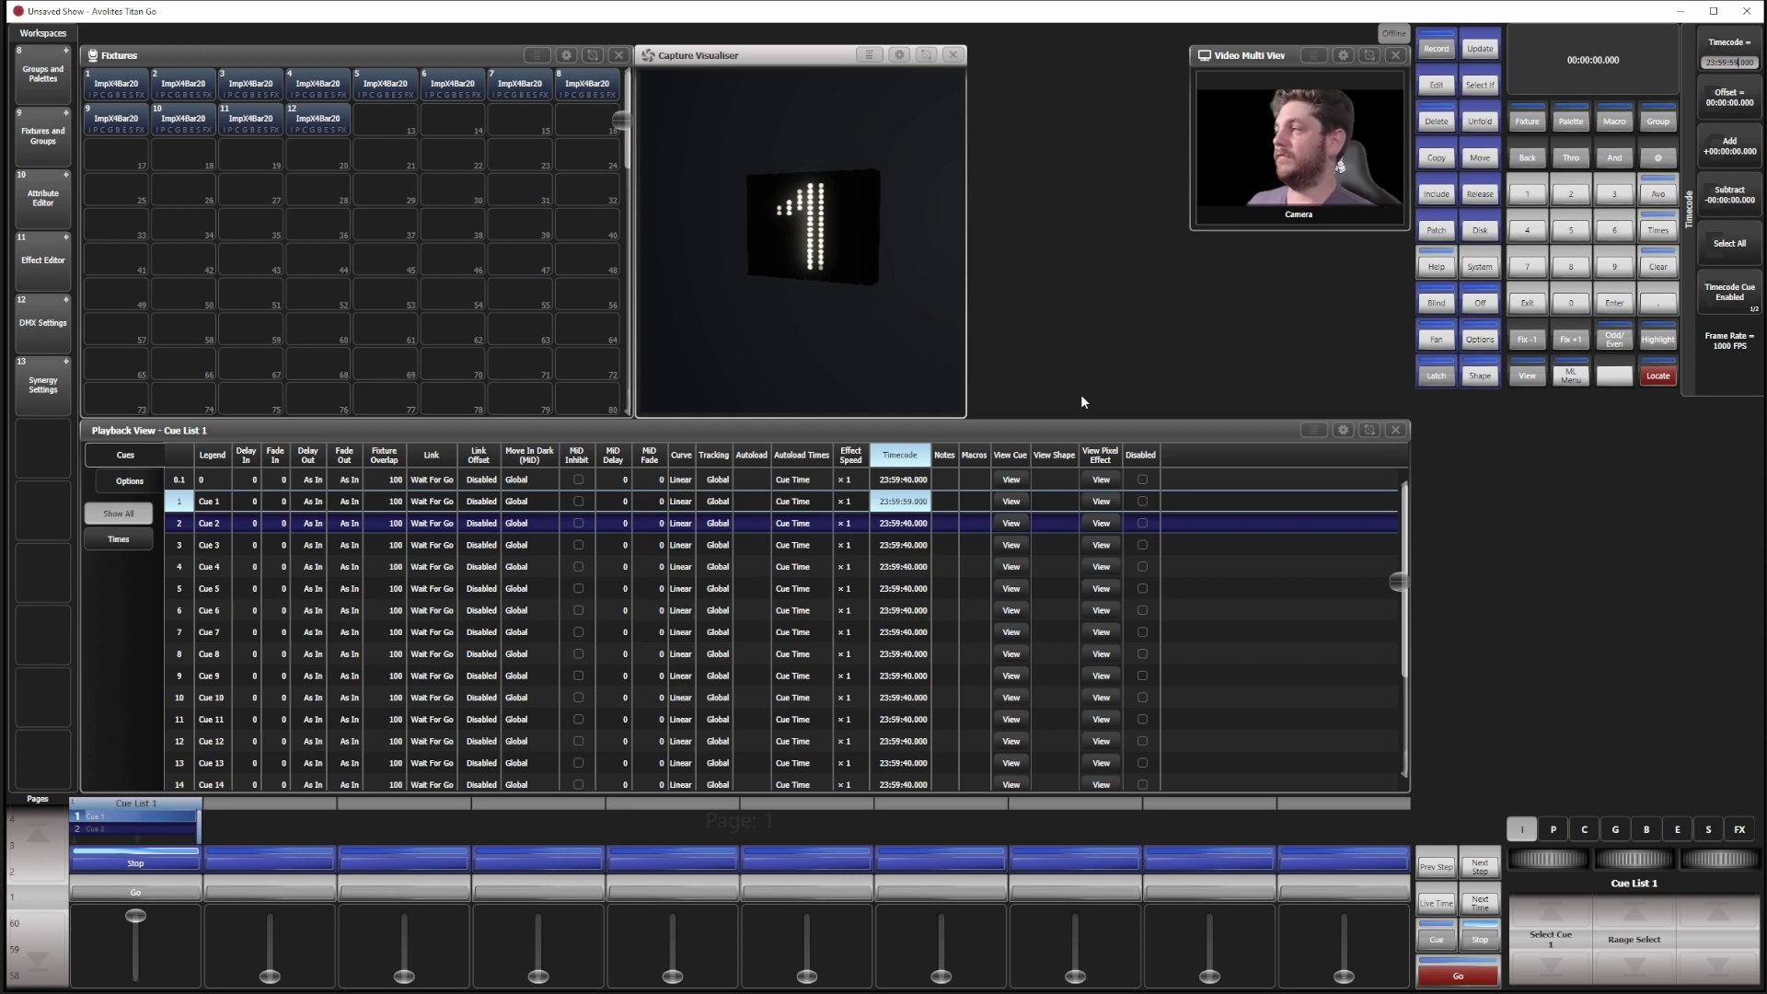
{"action": "key", "text": "Return"}
Step: Set the timecodes of cues 2, 3 and 4 to 23:59:58.000, 23:59:57.000 and 23:59:56.000
{"action": "left_click", "coordinate": [902, 523]}
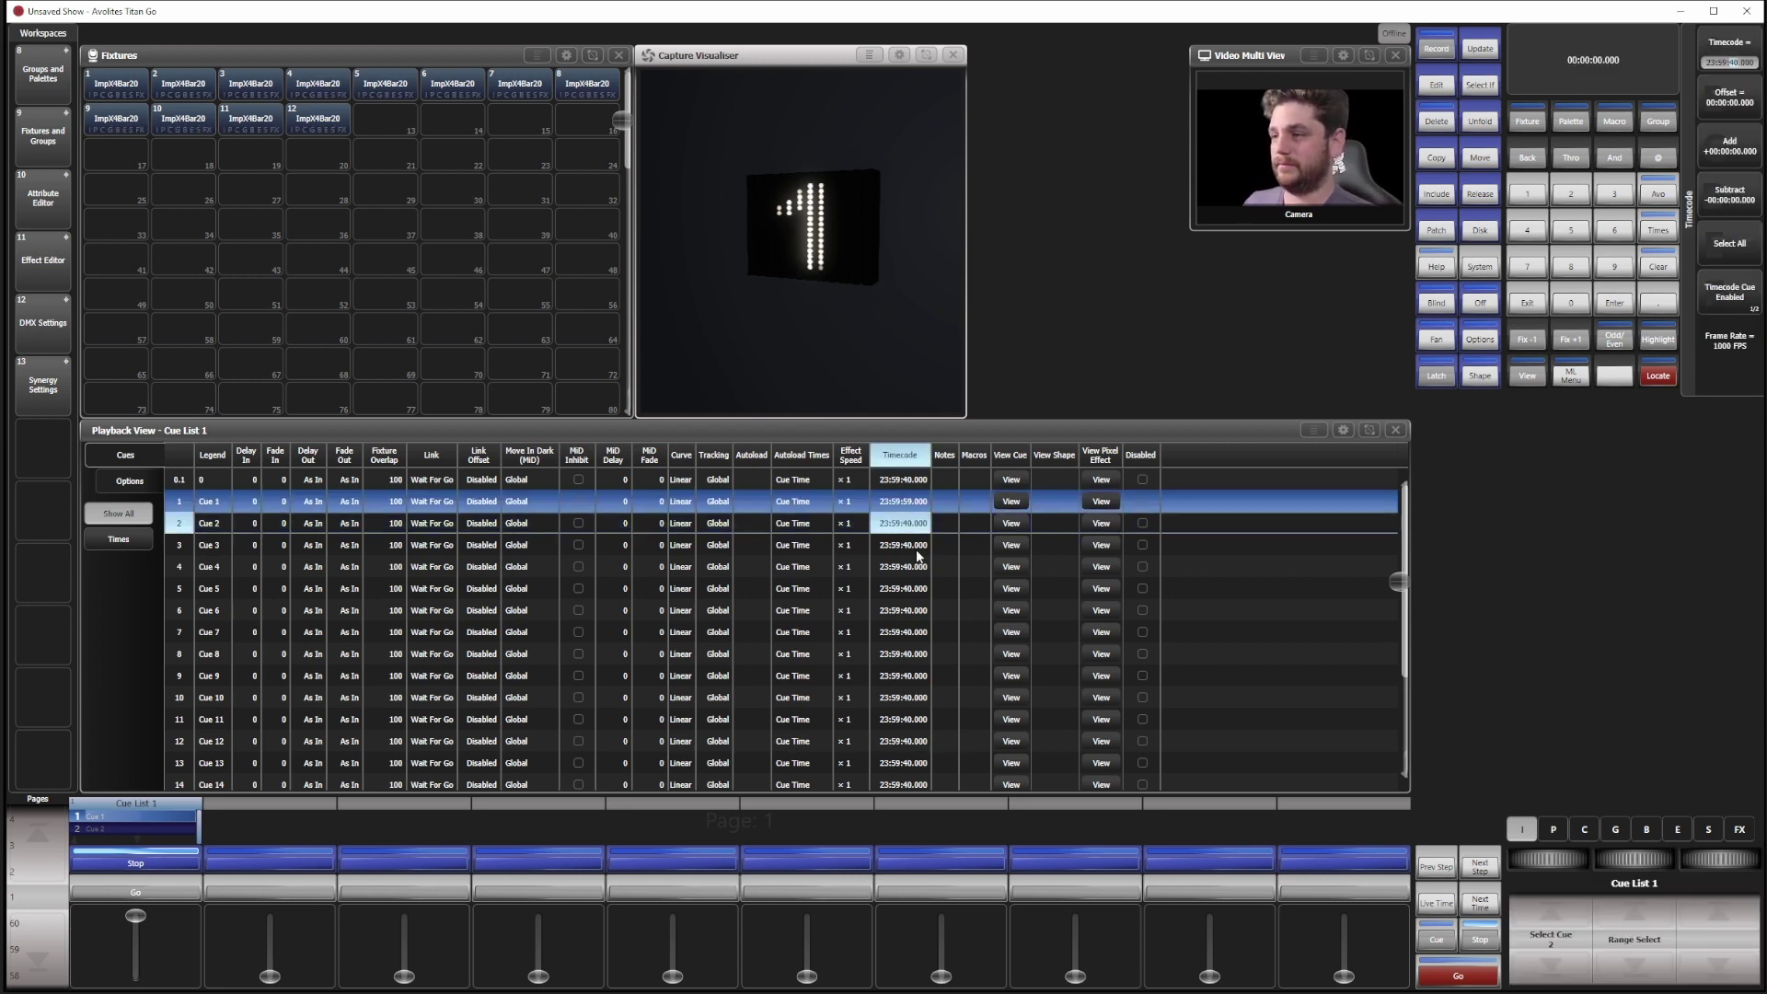
{"action": "type", "text": "58"}
{"action": "key", "text": "Return"}
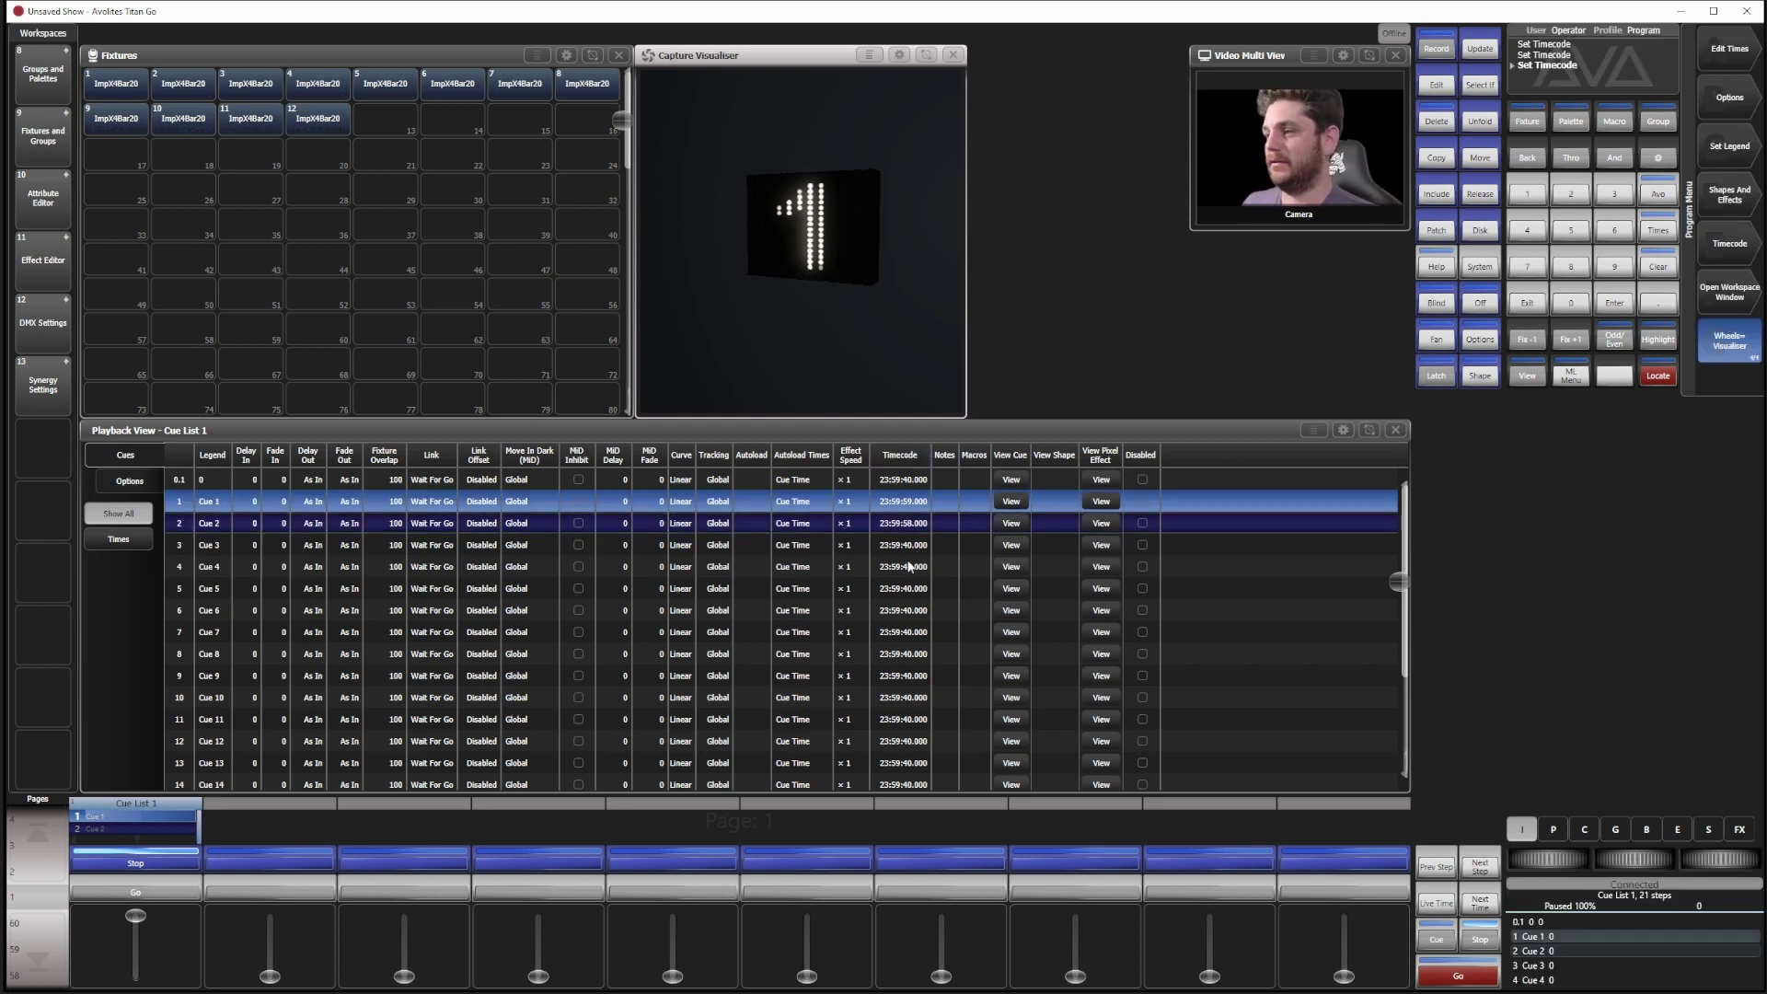
{"action": "left_click", "coordinate": [907, 546]}
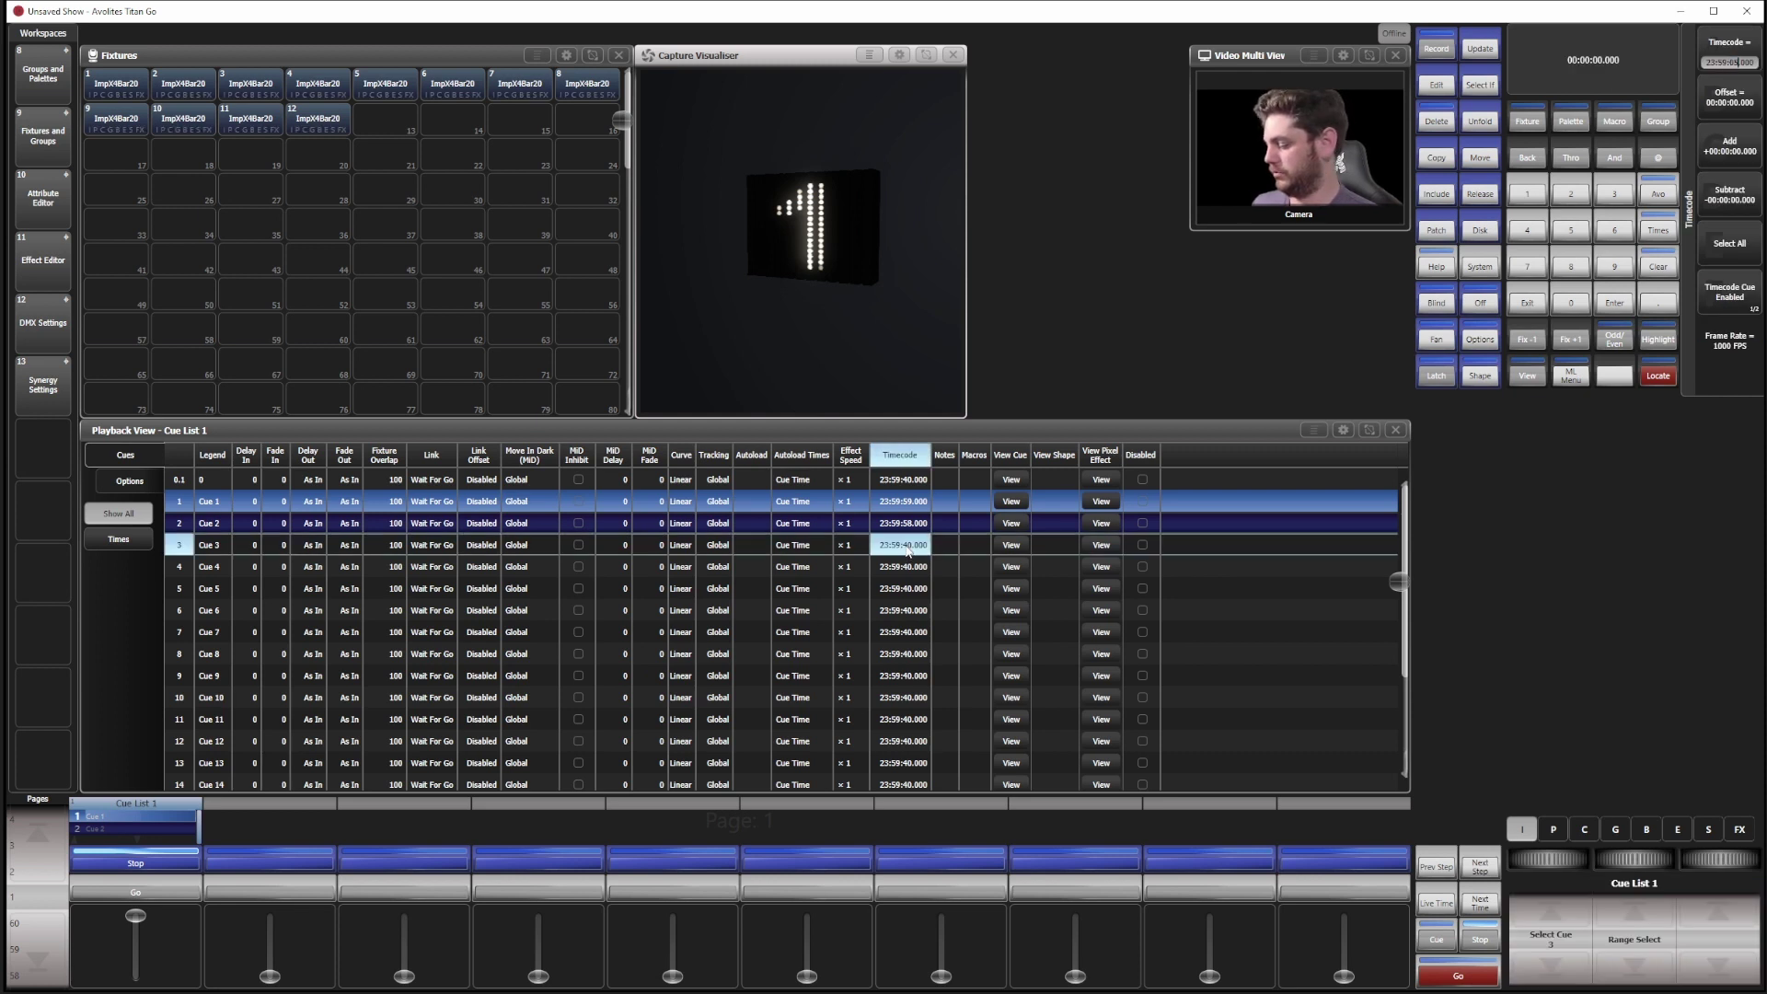
{"action": "type", "text": "57"}
{"action": "key", "text": "Return"}
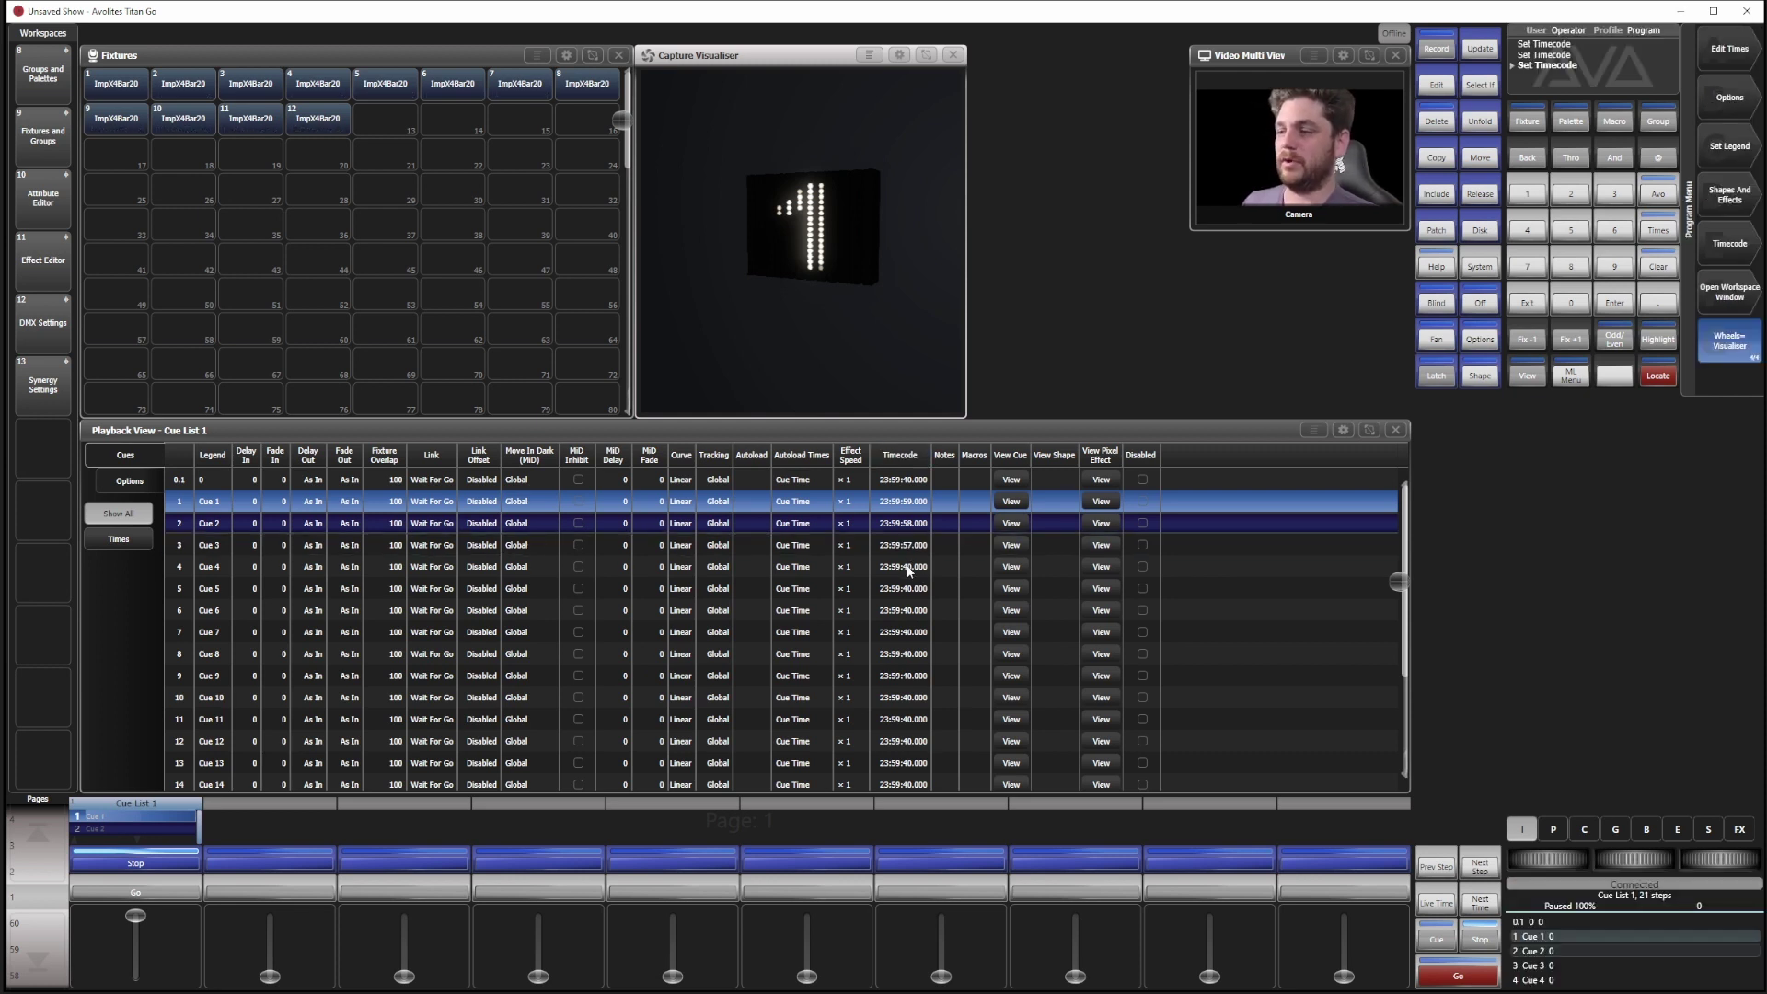
{"action": "left_click", "coordinate": [908, 568]}
{"action": "type", "text": "56"}
{"action": "key", "text": "Return"}
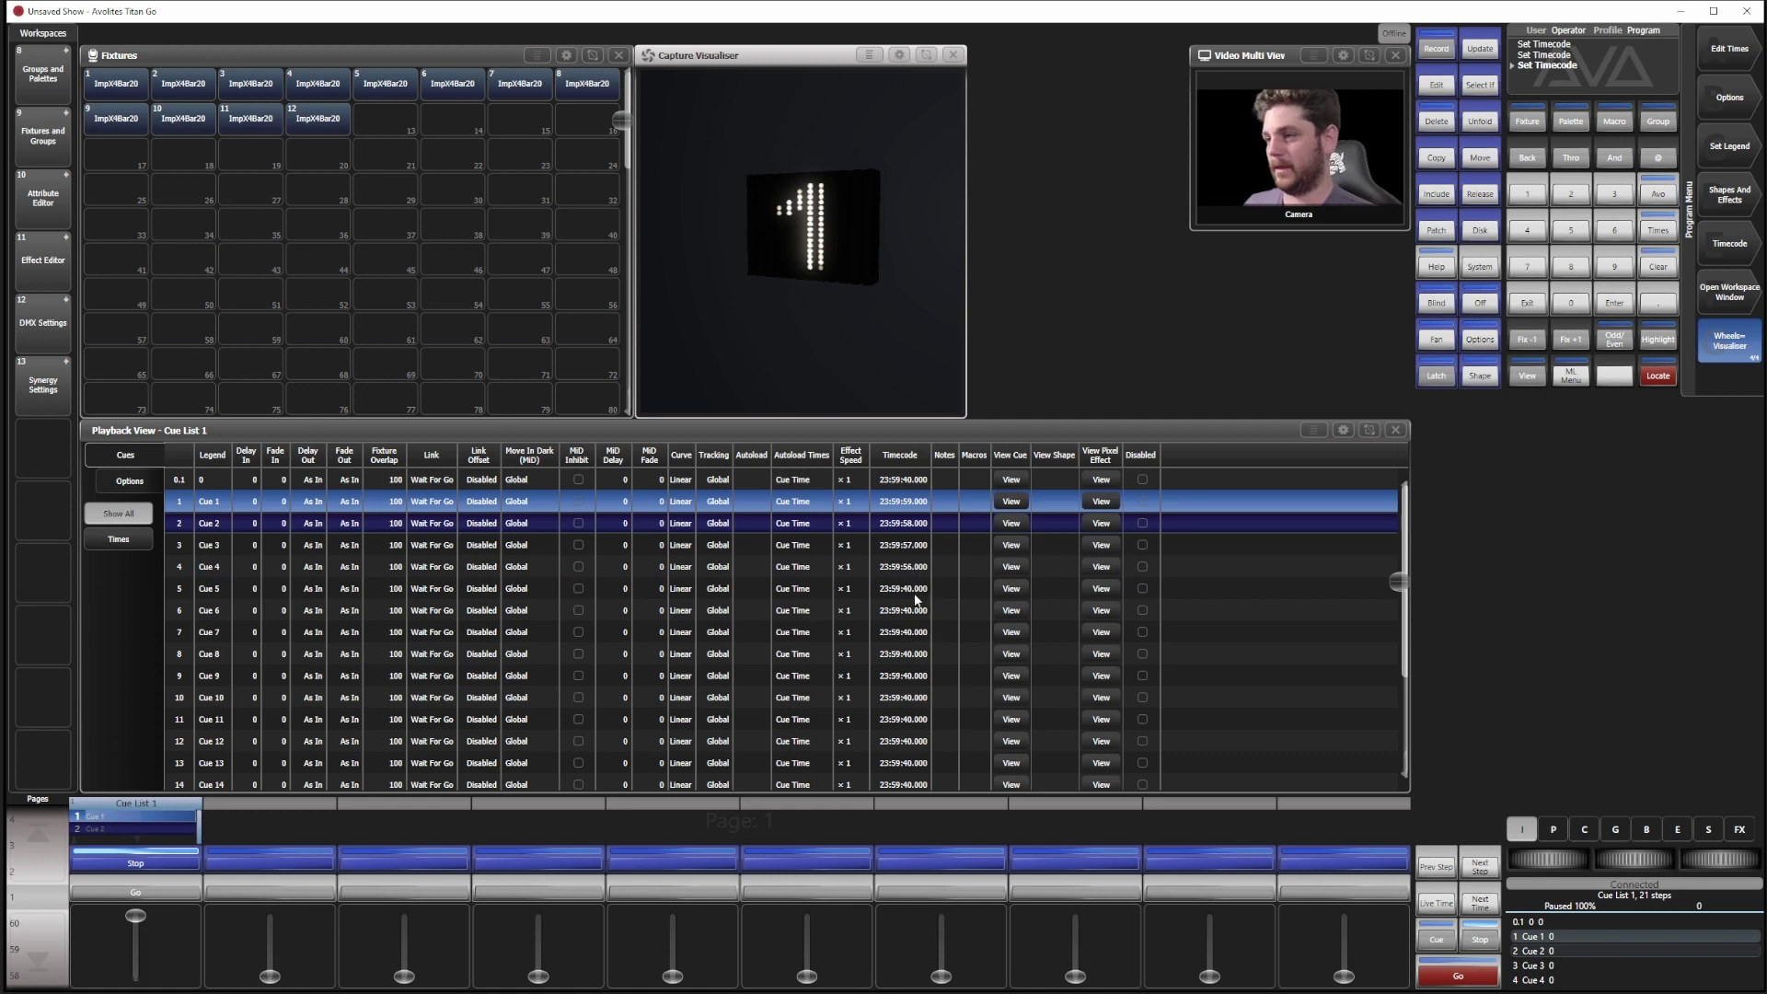
Step: Set the timecodes of cues 5, 6 and 7 to 23:59:55.000, 23:59:54.000 and 23:59:53.000
{"action": "left_click", "coordinate": [907, 589]}
{"action": "type", "text": "55"}
{"action": "key", "text": "Return"}
{"action": "left_click", "coordinate": [907, 610]}
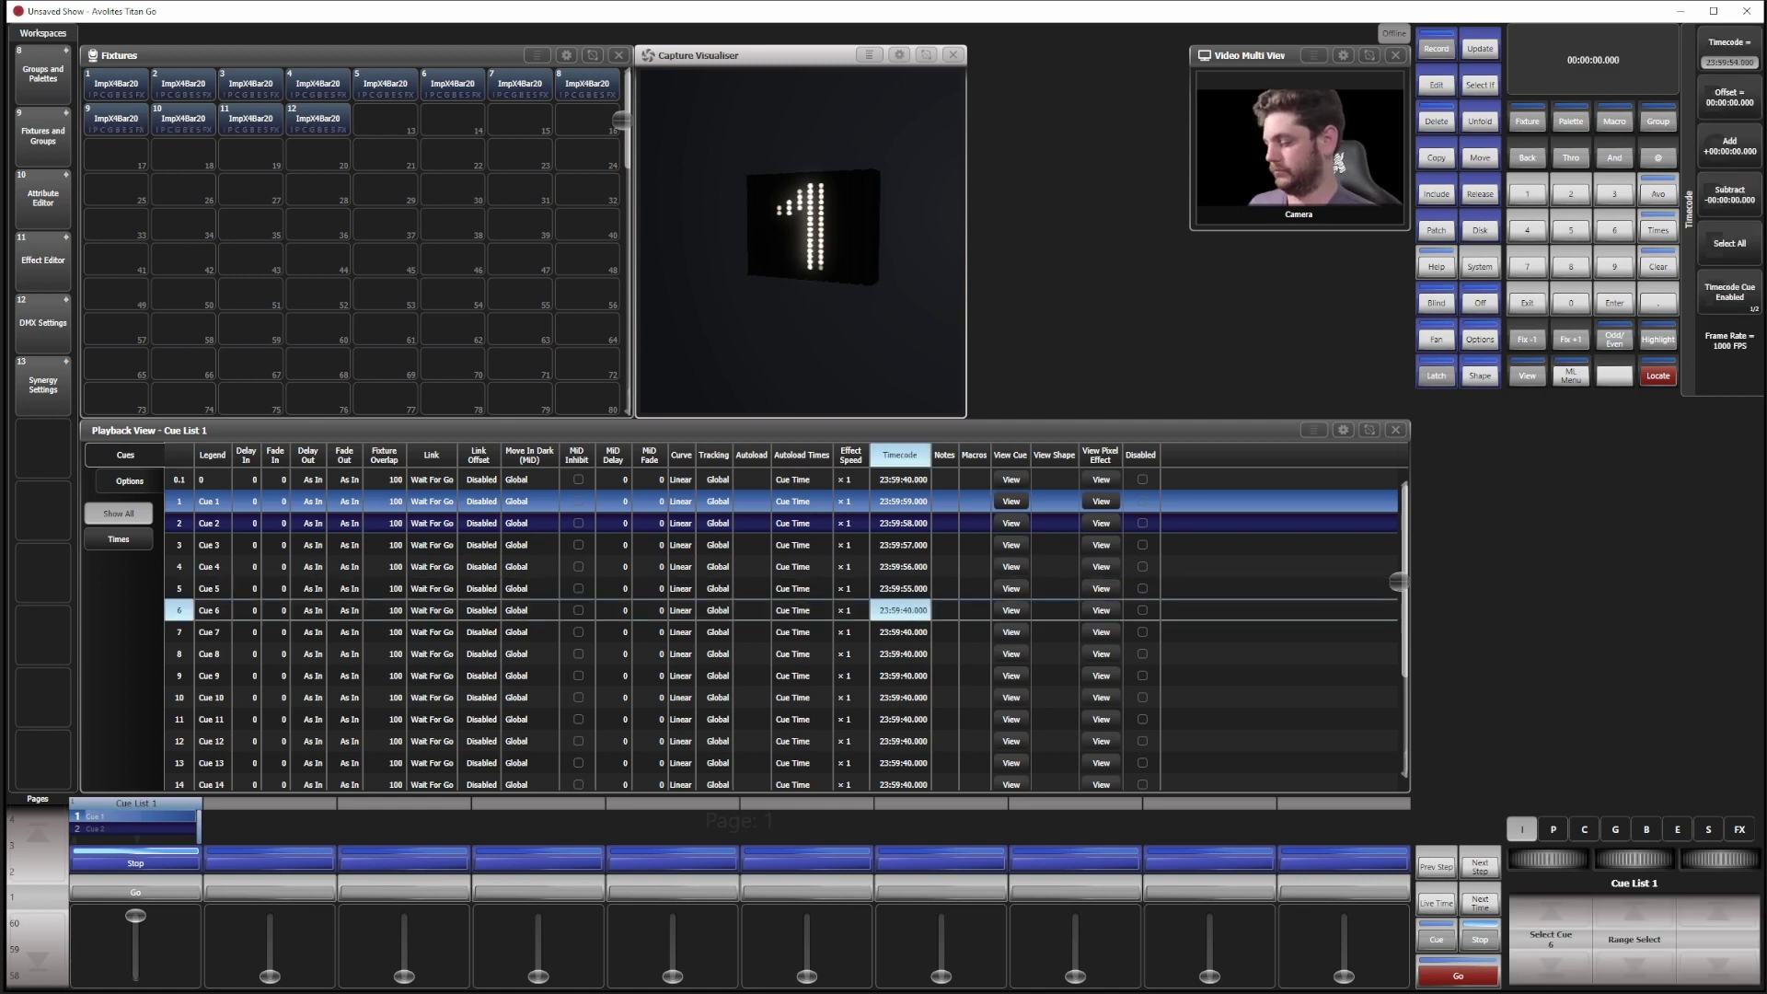
{"action": "type", "text": "54"}
{"action": "key", "text": "Return"}
{"action": "left_click", "coordinate": [907, 632]}
{"action": "key", "text": "5"}
{"action": "key", "text": "3"}
{"action": "key", "text": "Return"}
Step: Set the timecodes of cues 8, 9 and 10 to 23:59:52.000, 23:59:51.000 and 23:59:50.000
{"action": "left_click", "coordinate": [908, 653]}
{"action": "key", "text": "5"}
{"action": "key", "text": "2"}
{"action": "key", "text": "Return"}
{"action": "left_click", "coordinate": [908, 675]}
{"action": "key", "text": "5"}
{"action": "key", "text": "1"}
{"action": "key", "text": "Return"}
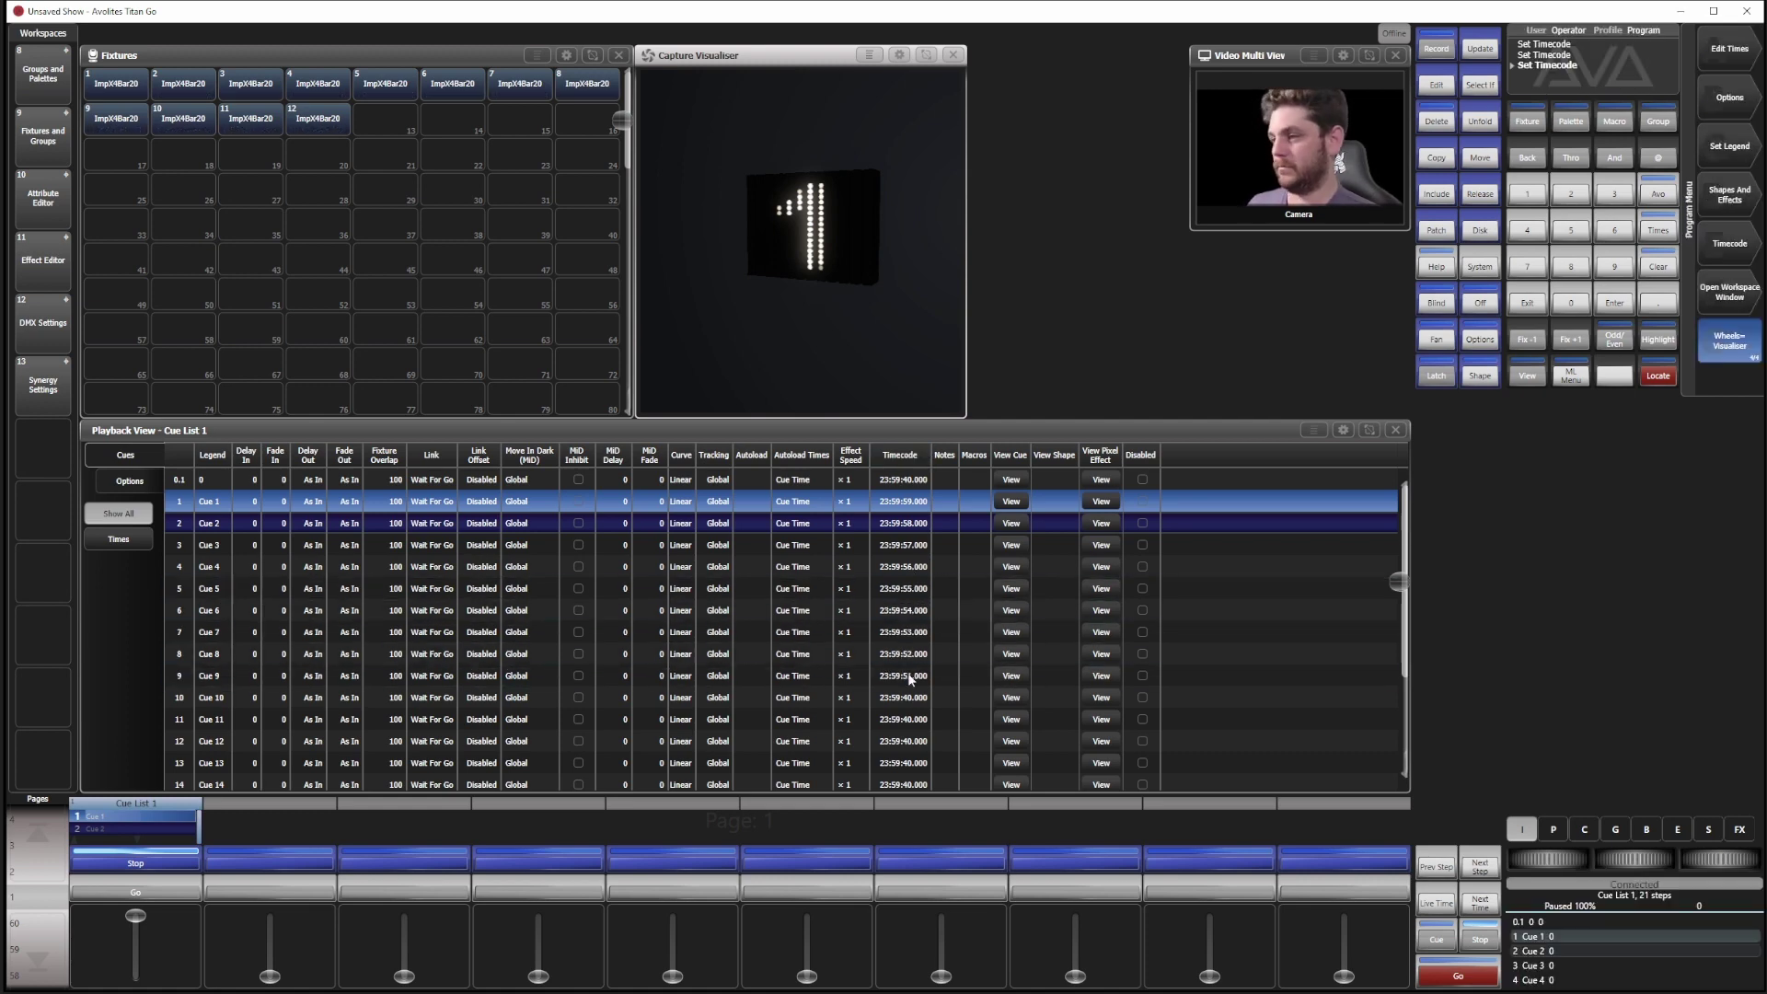
{"action": "left_click", "coordinate": [909, 698]}
{"action": "type", "text": "50"}
{"action": "key", "text": "Return"}
Step: Set the timecodes of cues 11, 12 and 13 to 23:59:49.000, 23:59:48.000 and 23:59:47.000
{"action": "left_click", "coordinate": [907, 720]}
{"action": "key", "text": "4"}
{"action": "key", "text": "9"}
{"action": "key", "text": "Return"}
{"action": "left_click", "coordinate": [907, 741]}
{"action": "key", "text": "4"}
{"action": "key", "text": "8"}
{"action": "key", "text": "Return"}
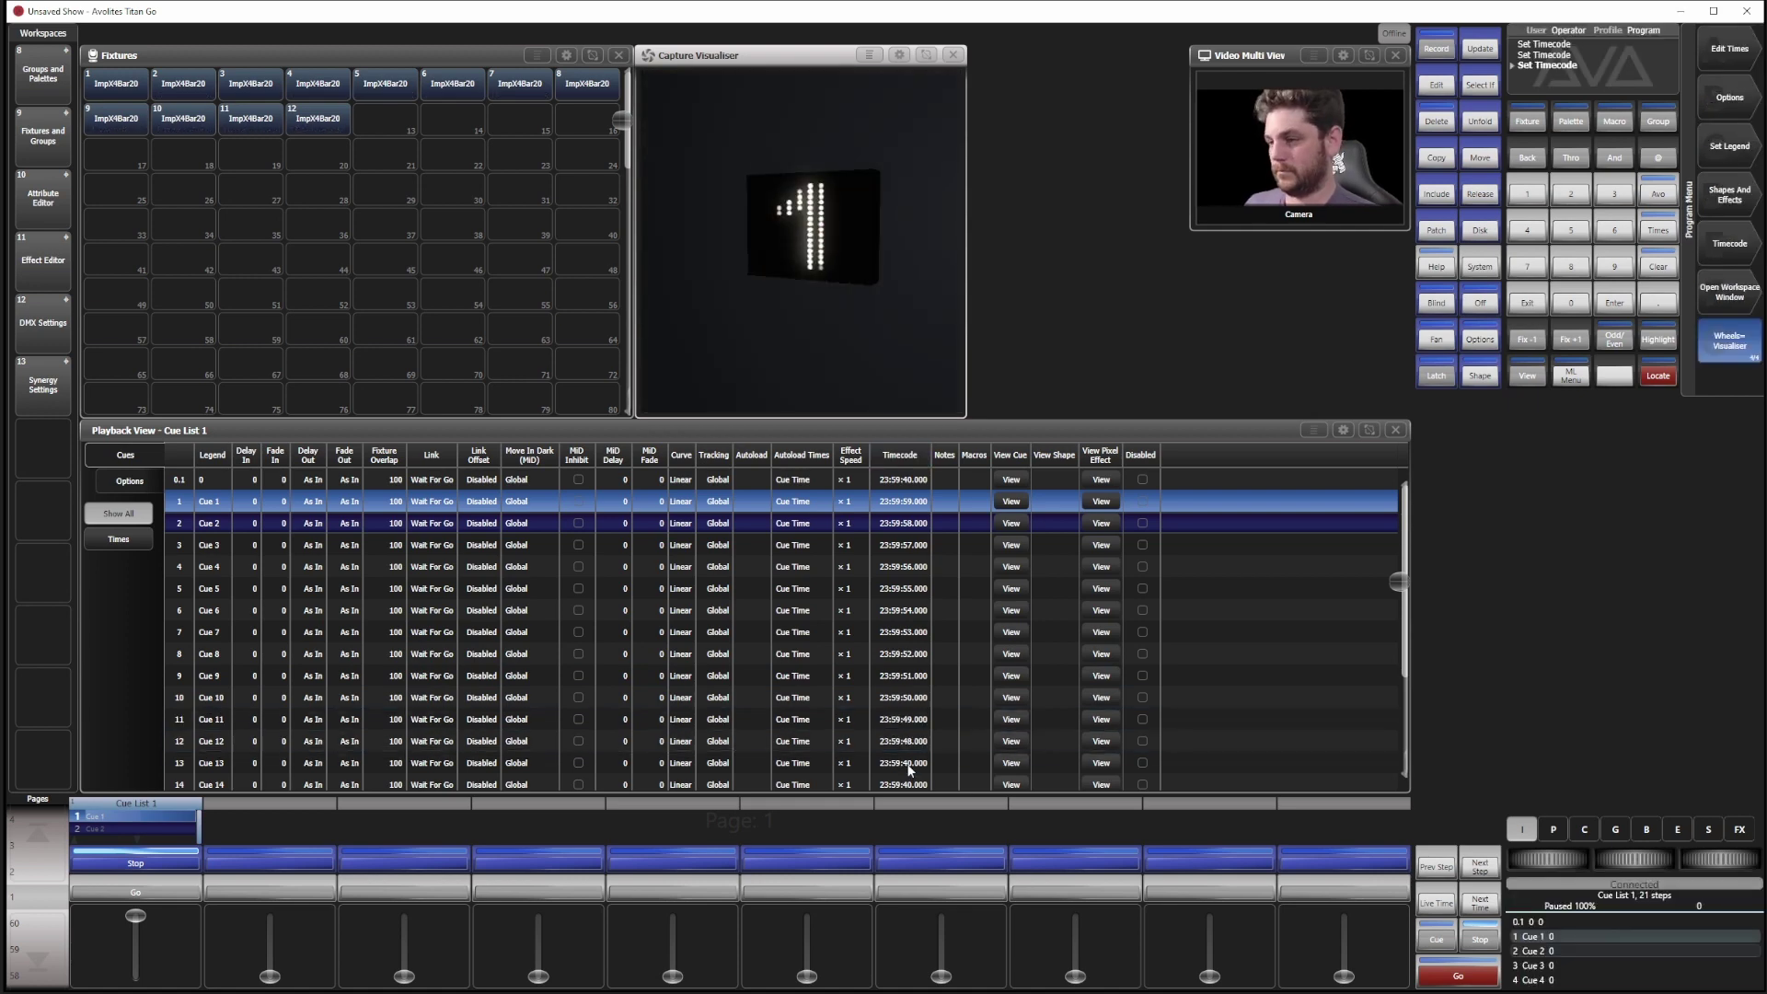
{"action": "left_click", "coordinate": [905, 763]}
{"action": "key", "text": "4"}
{"action": "key", "text": "7"}
{"action": "key", "text": "Return"}
Step: Set the timecodes of cues 14, 15 and 16 to 23:59:46.000, 23:59:45.000 and 23:59:44.000
{"action": "left_click", "coordinate": [901, 782]}
{"action": "key", "text": "4"}
{"action": "key", "text": "6"}
{"action": "key", "text": "Return"}
{"action": "scroll", "coordinate": [941, 771], "scroll_direction": "down", "scroll_amount": 2}
{"action": "left_click", "coordinate": [907, 653]}
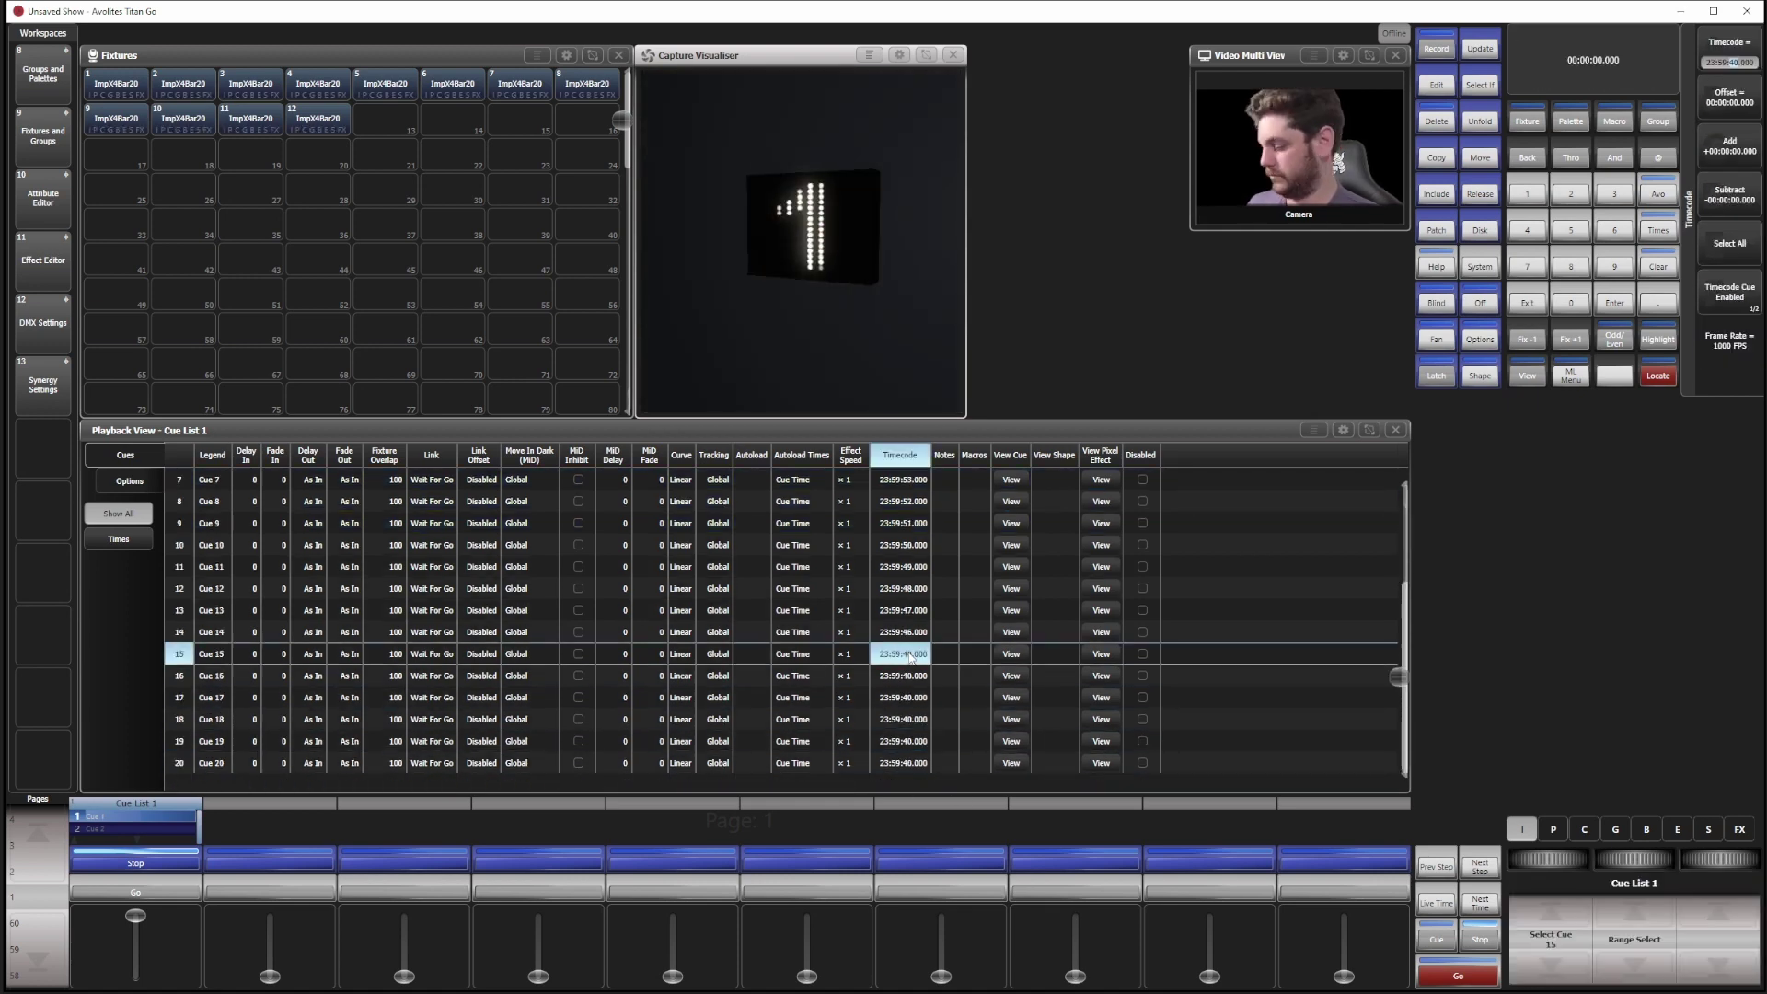
{"action": "key", "text": "4"}
{"action": "key", "text": "5"}
{"action": "key", "text": "Return"}
{"action": "left_click", "coordinate": [909, 675]}
{"action": "key", "text": "4"}
{"action": "key", "text": "4"}
{"action": "key", "text": "Return"}
Step: Set the timecodes of cues 17, 18 and 19 to 23:59:43.000, 23:59:42.000 and 23:59:41.000
{"action": "left_click", "coordinate": [909, 697]}
{"action": "key", "text": "4"}
{"action": "key", "text": "3"}
{"action": "key", "text": "Return"}
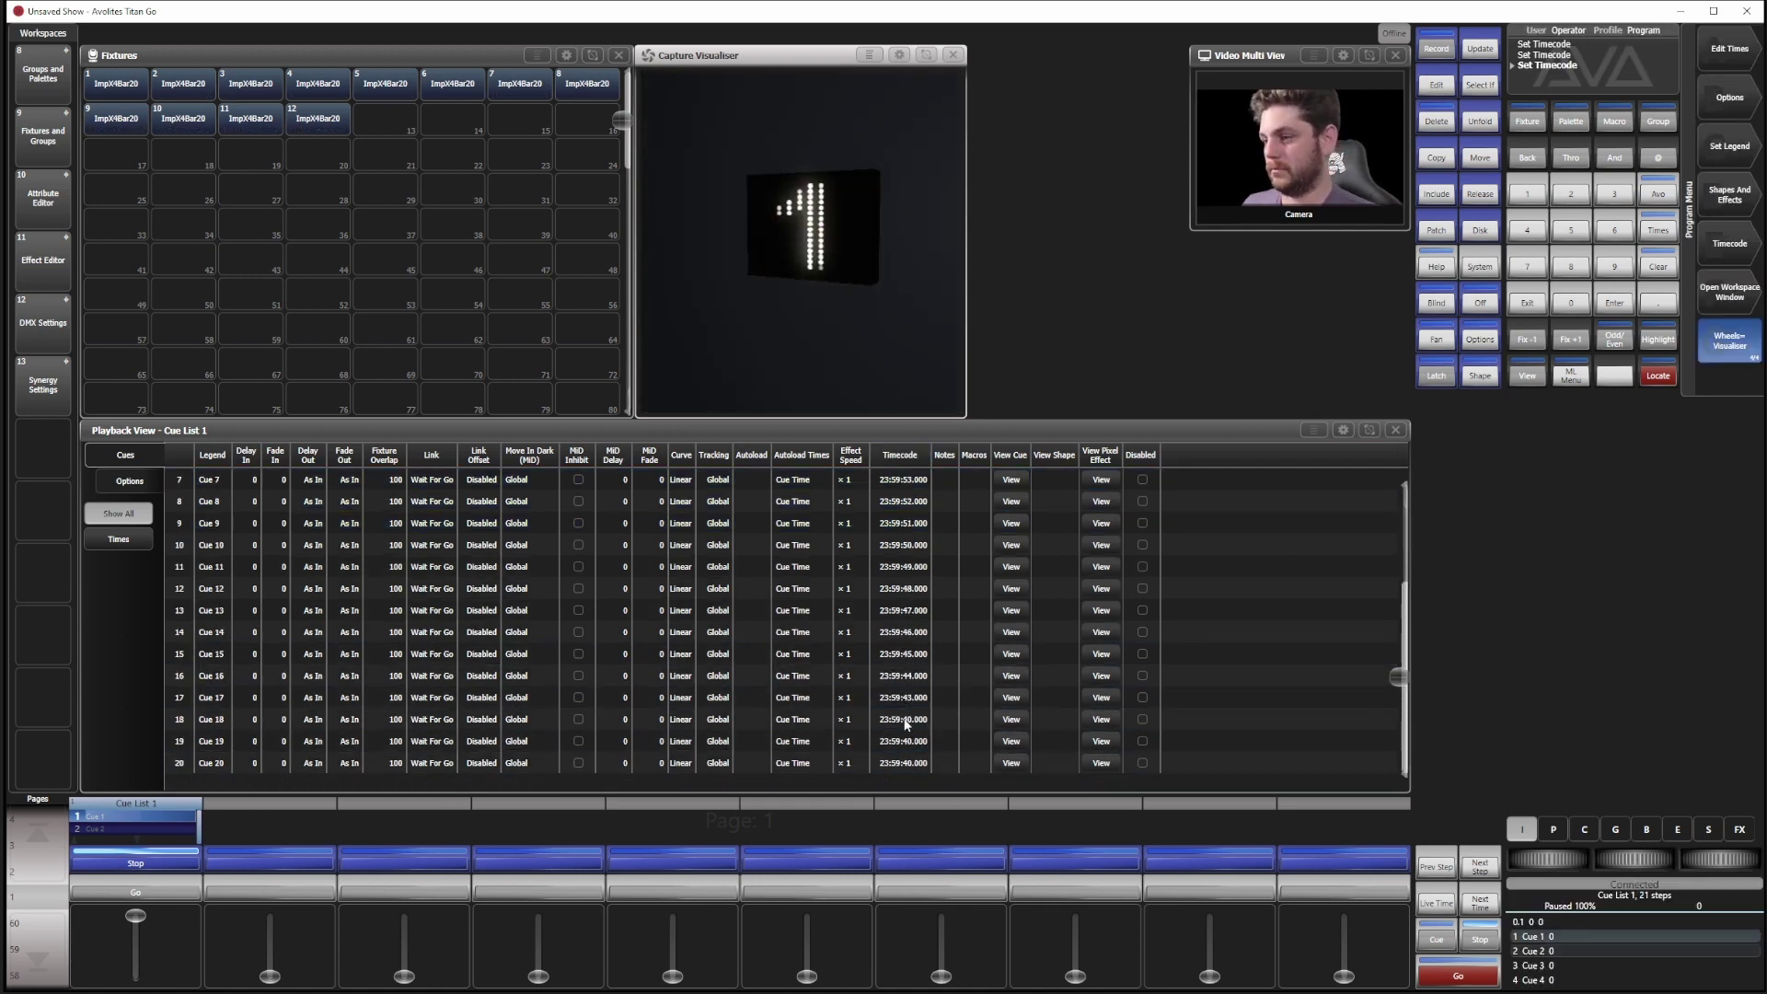
{"action": "left_click", "coordinate": [911, 720]}
{"action": "key", "text": "4"}
{"action": "key", "text": "2"}
{"action": "key", "text": "Return"}
{"action": "left_click", "coordinate": [916, 741]}
{"action": "key", "text": "4"}
{"action": "key", "text": "1"}
{"action": "key", "text": "Return"}
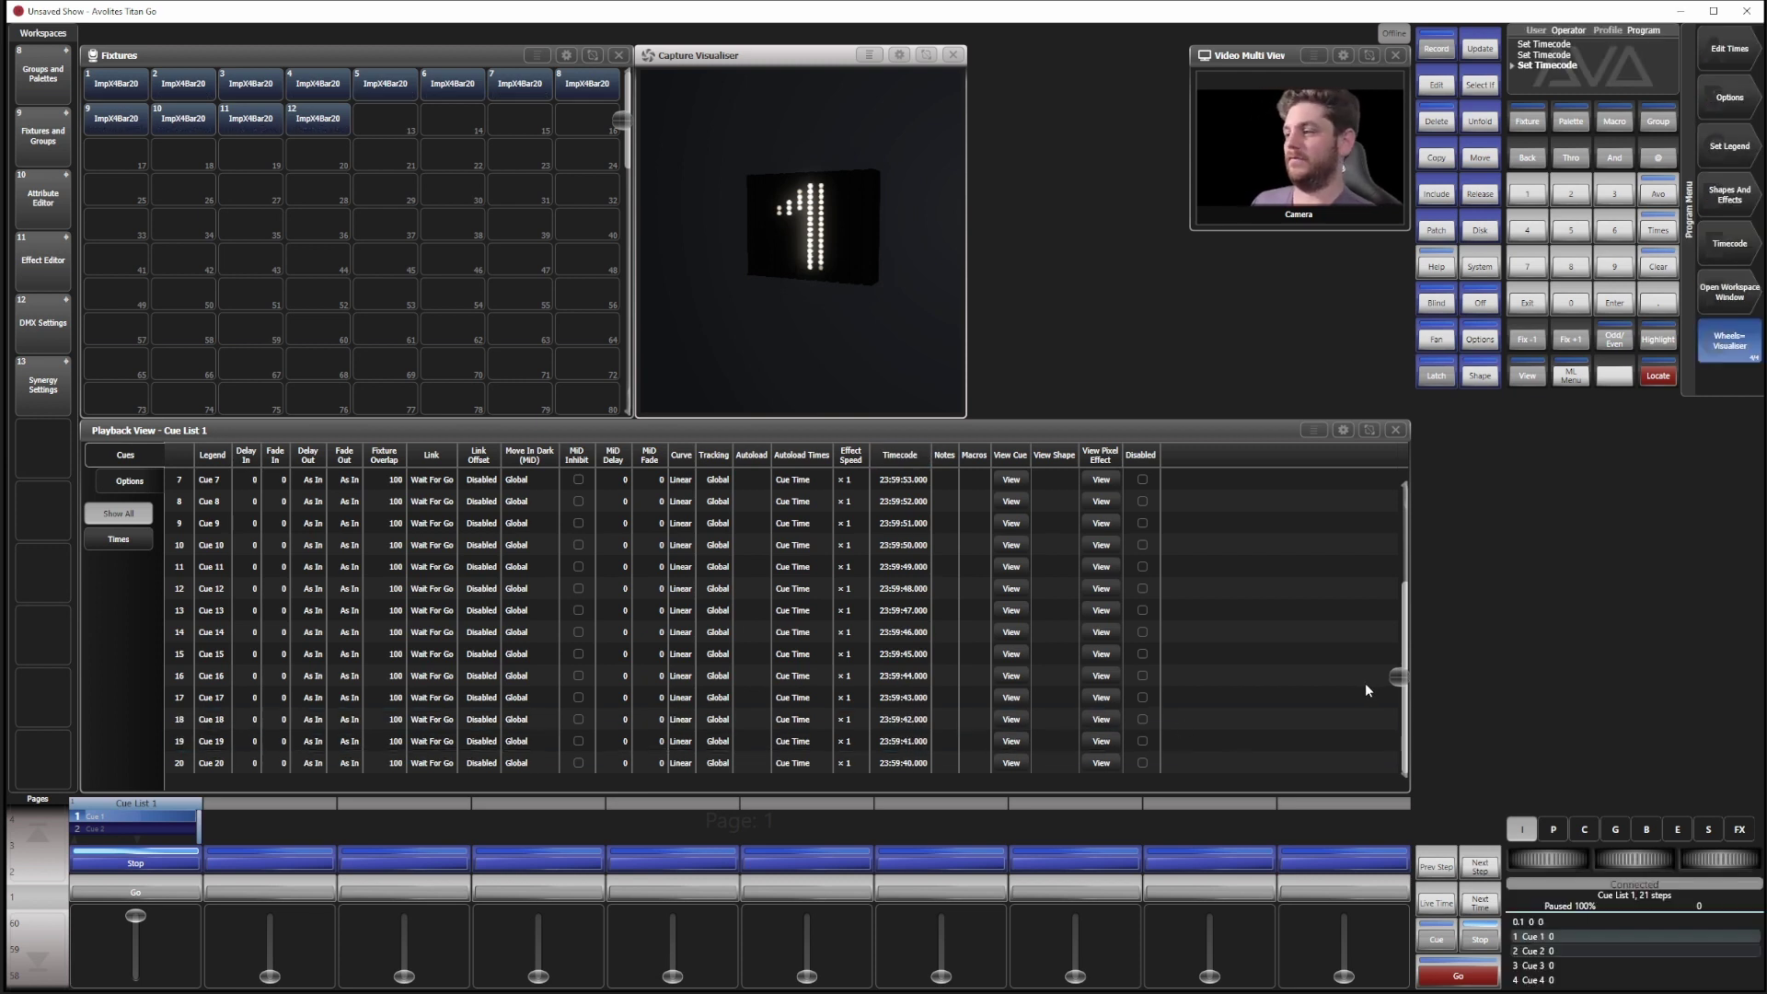
Step: Set the timecode of cue 0.1, the zero cue, to 23:59:59.999
{"action": "left_click_drag", "start_coordinate": [1400, 679], "coordinate": [1399, 582]}
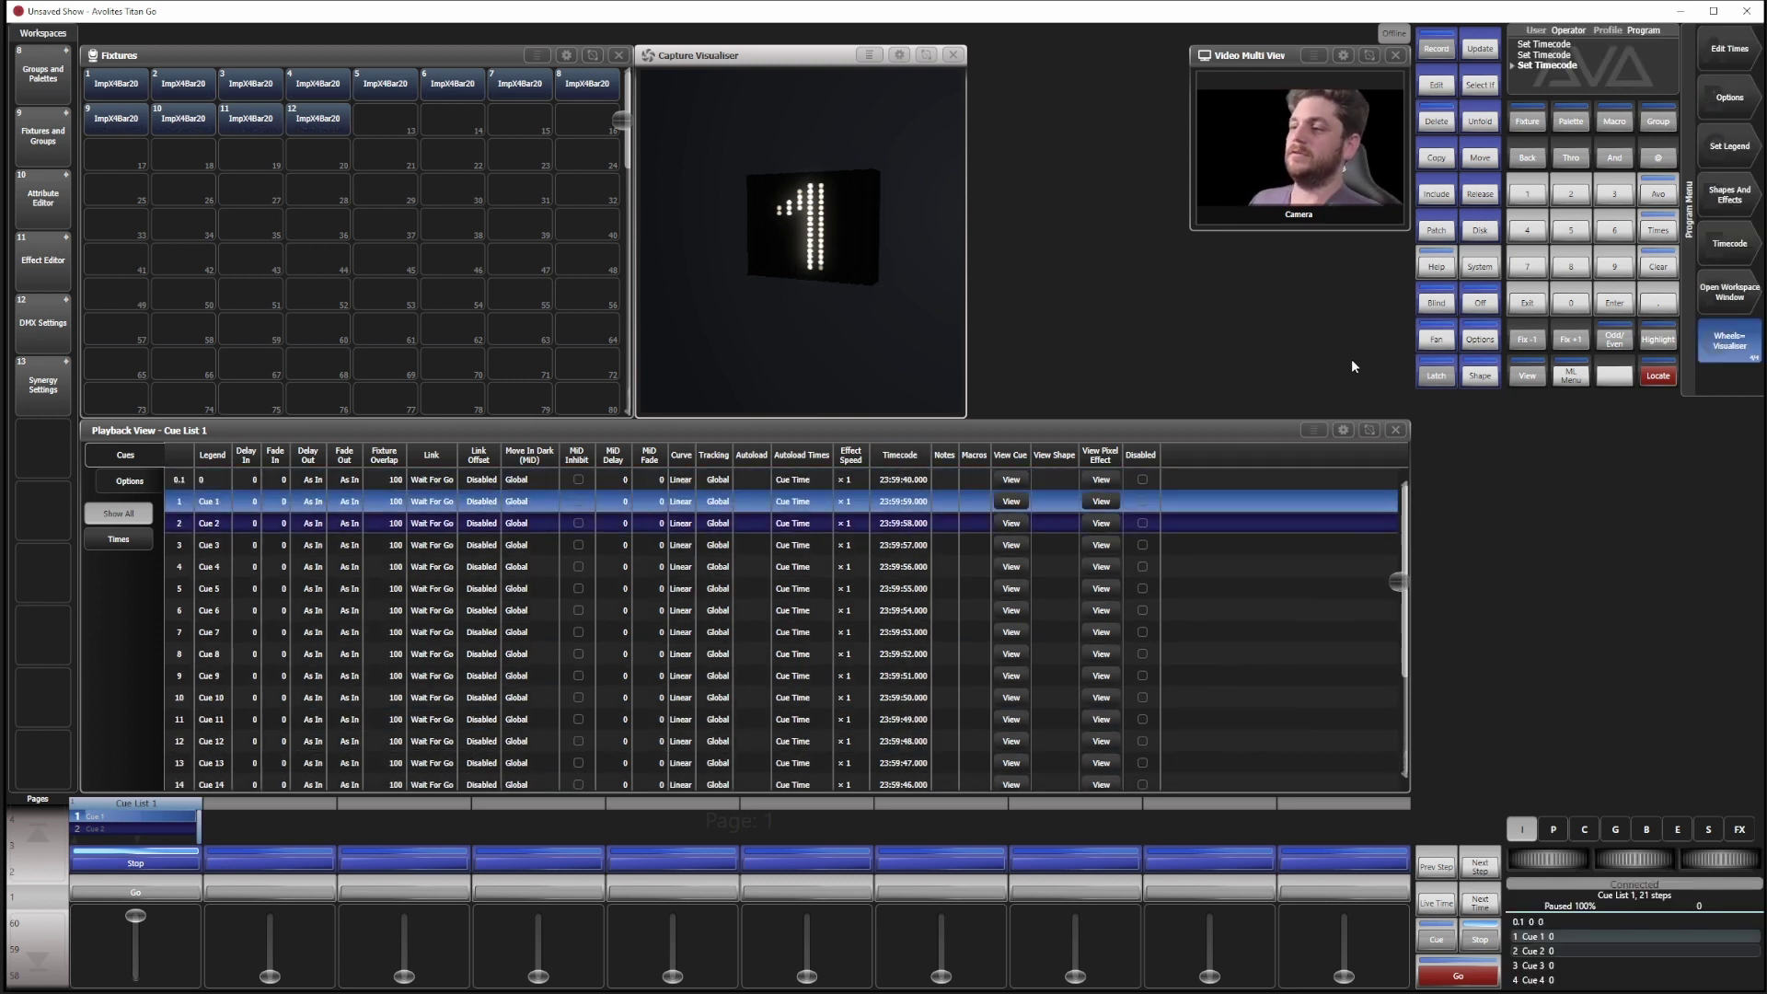
{"action": "left_click", "coordinate": [213, 480]}
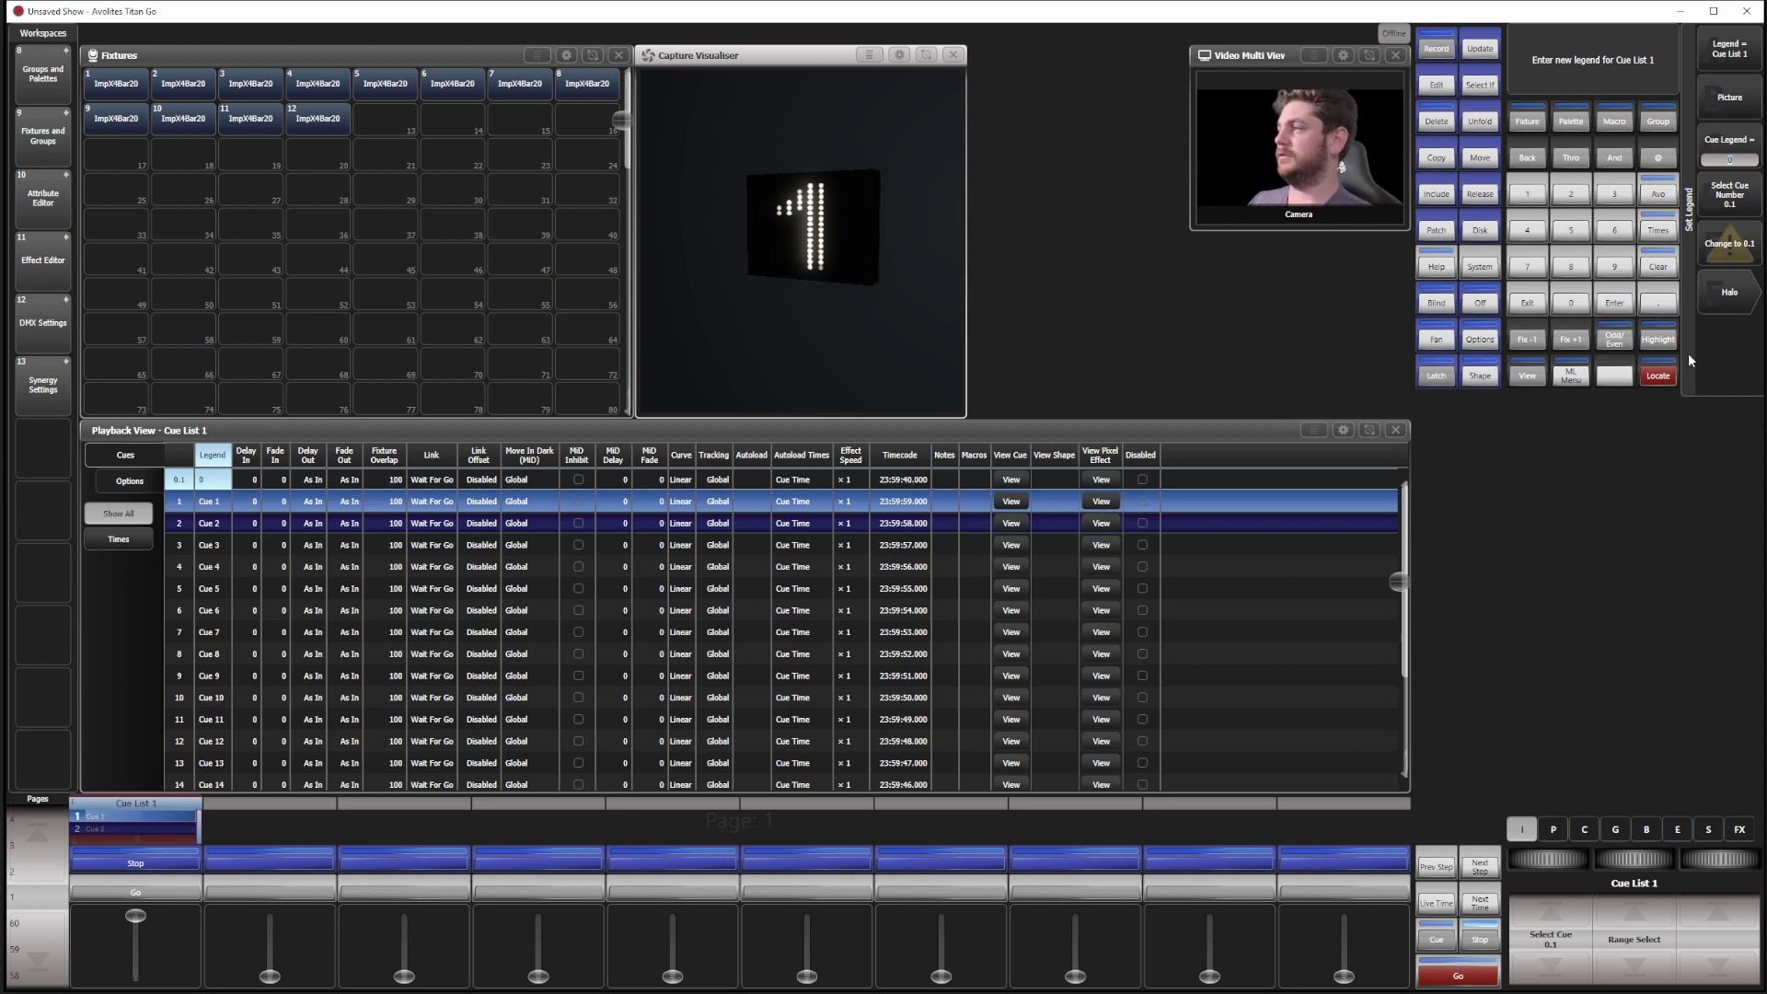
{"action": "key", "text": "Return"}
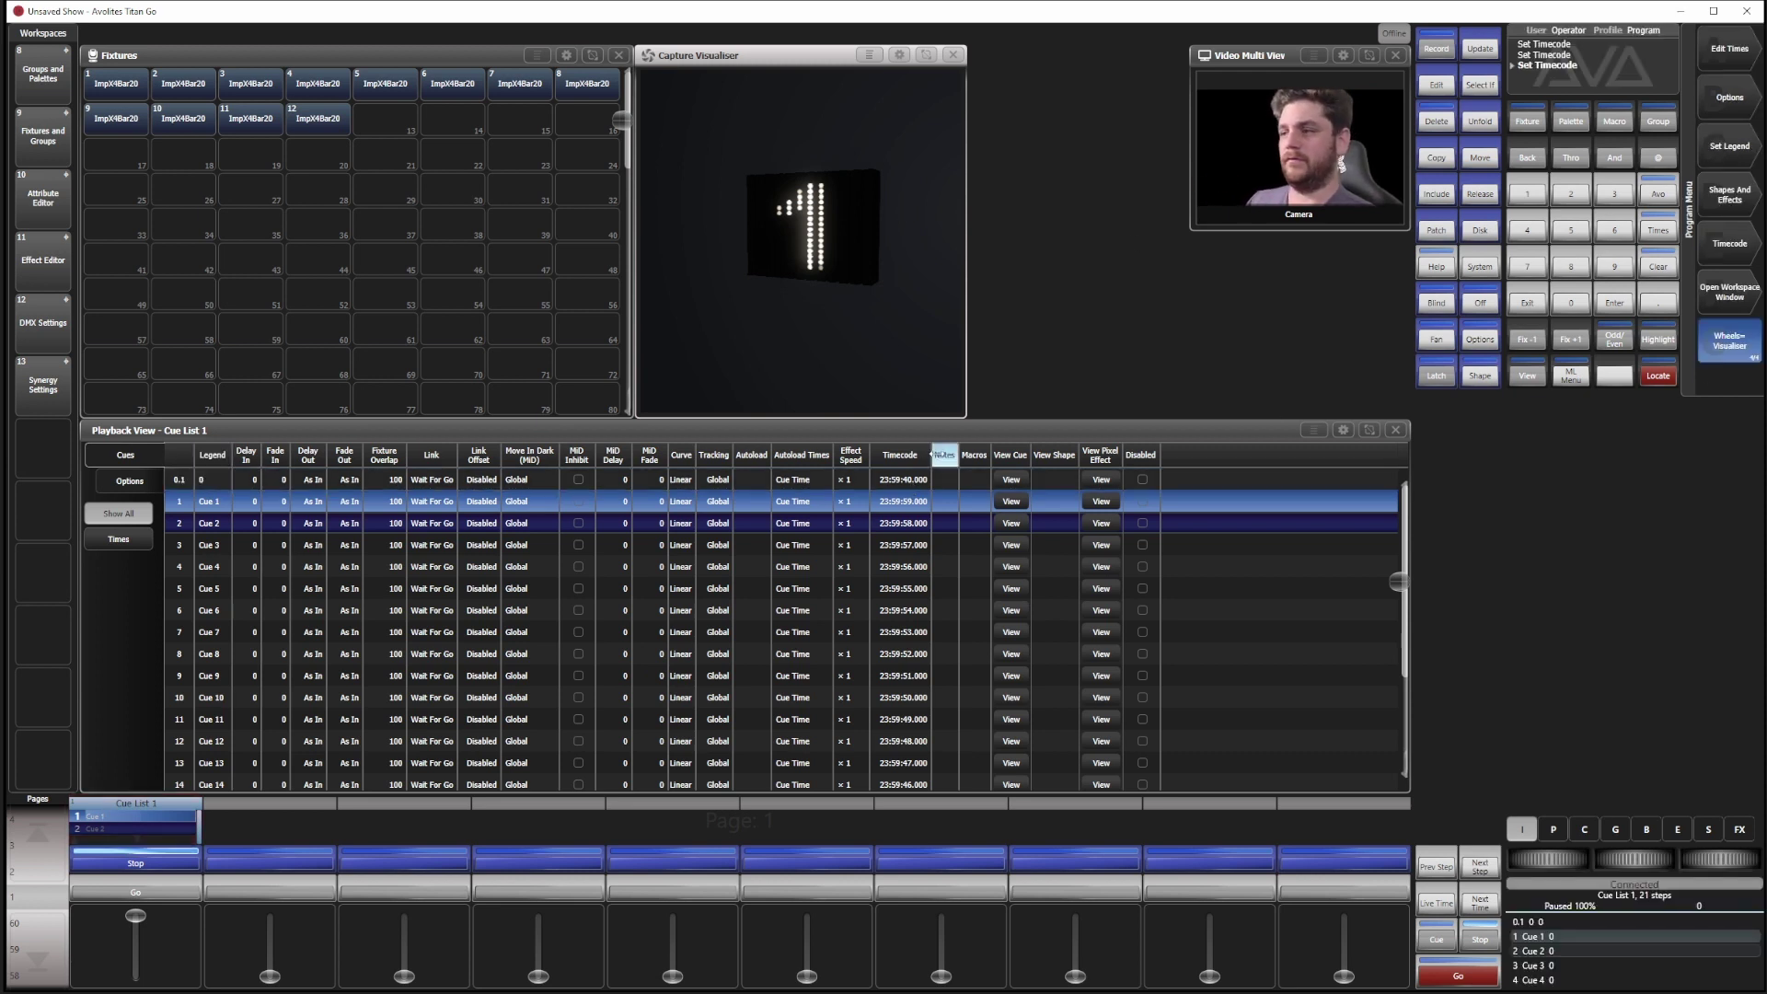
{"action": "left_click", "coordinate": [902, 482]}
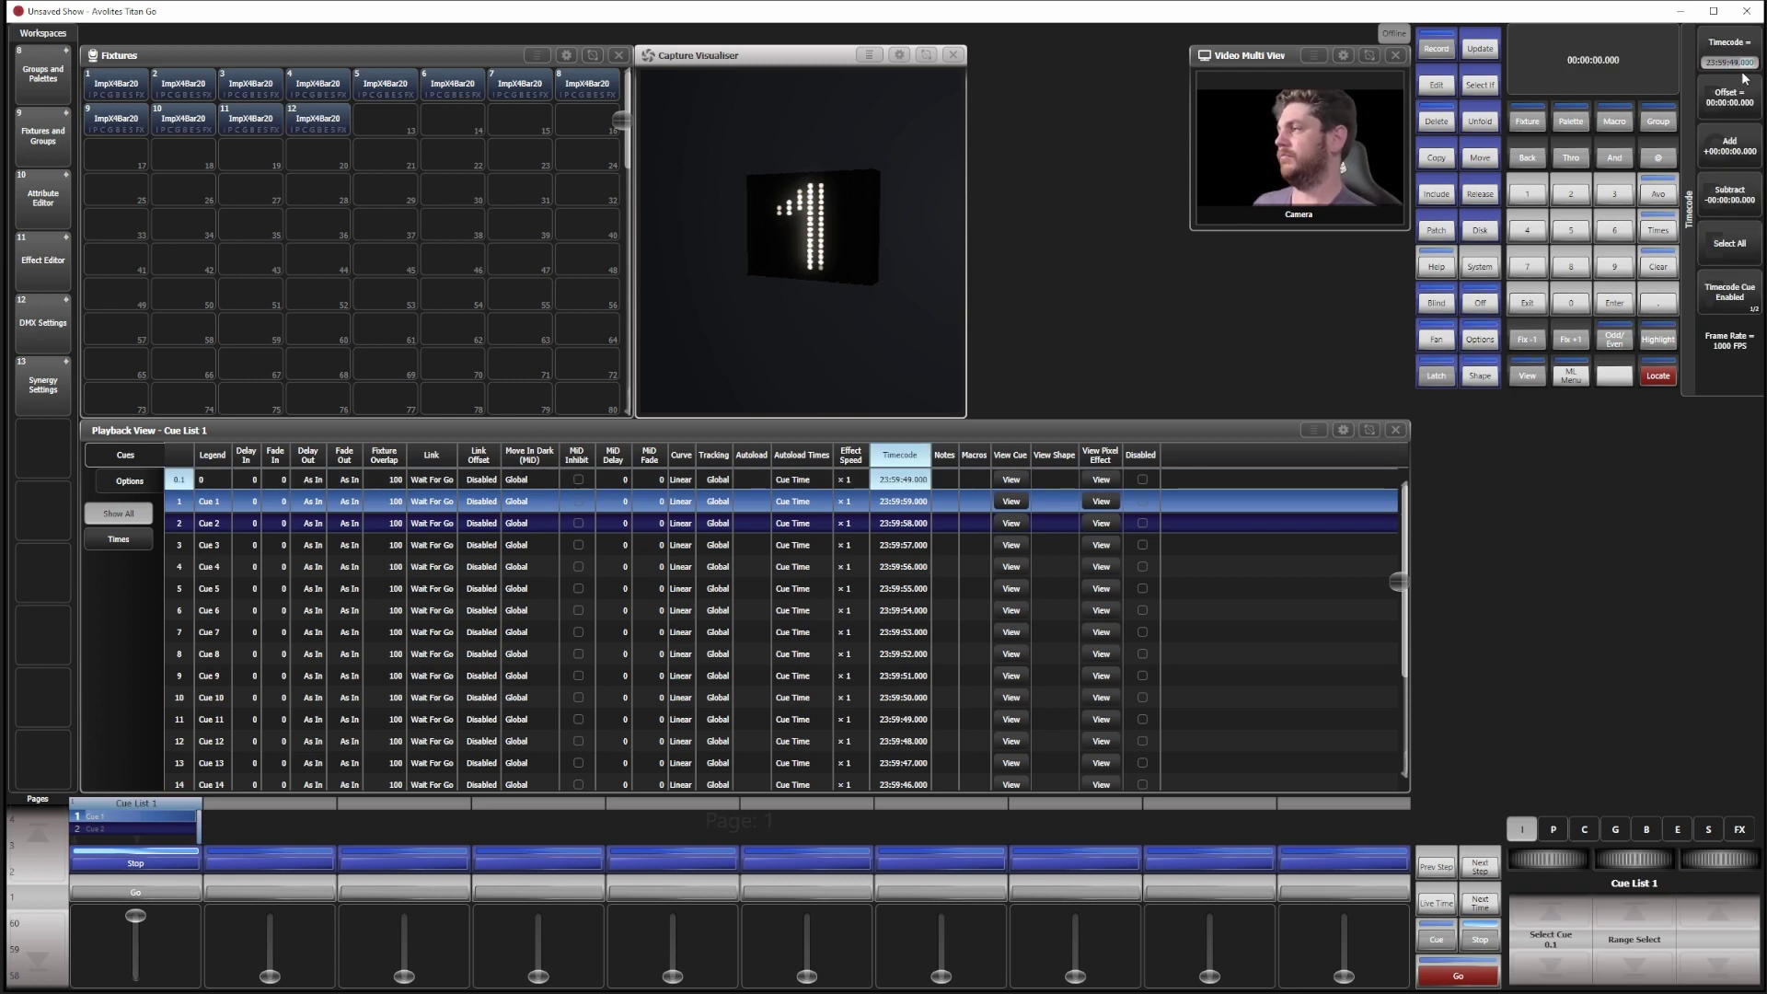
{"action": "type", "text": "999"}
{"action": "key", "text": "Return"}
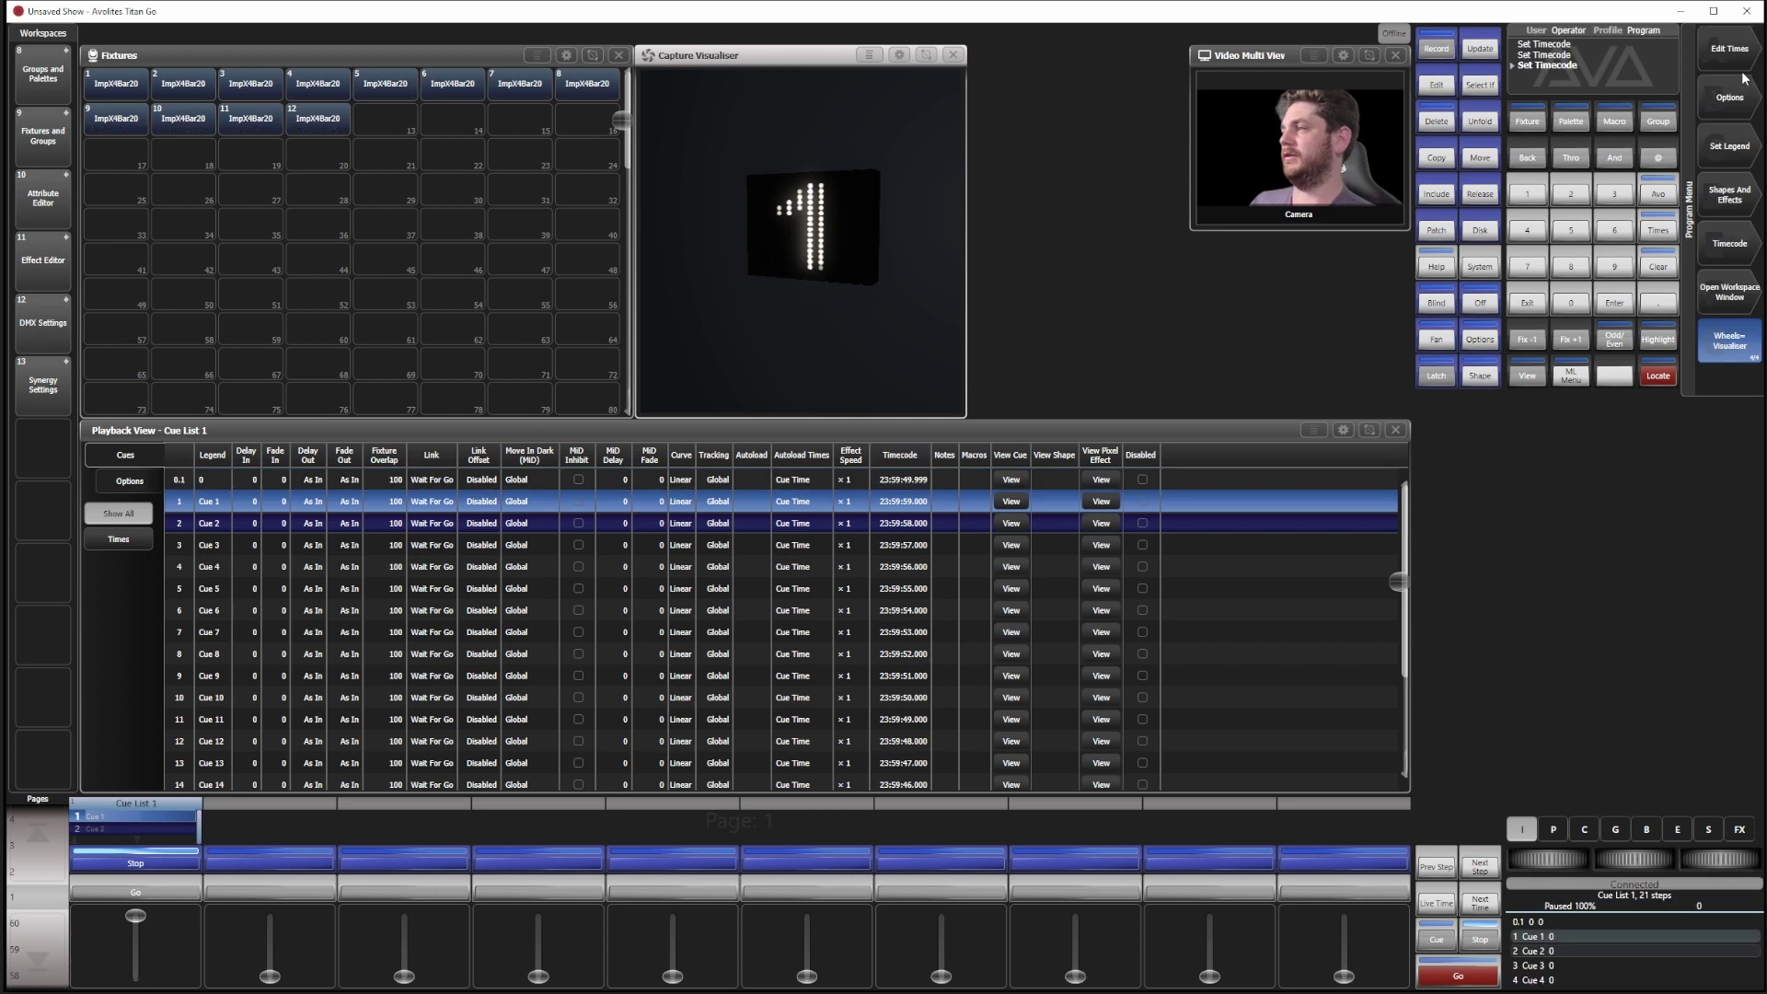
{"action": "left_click", "coordinate": [907, 479]}
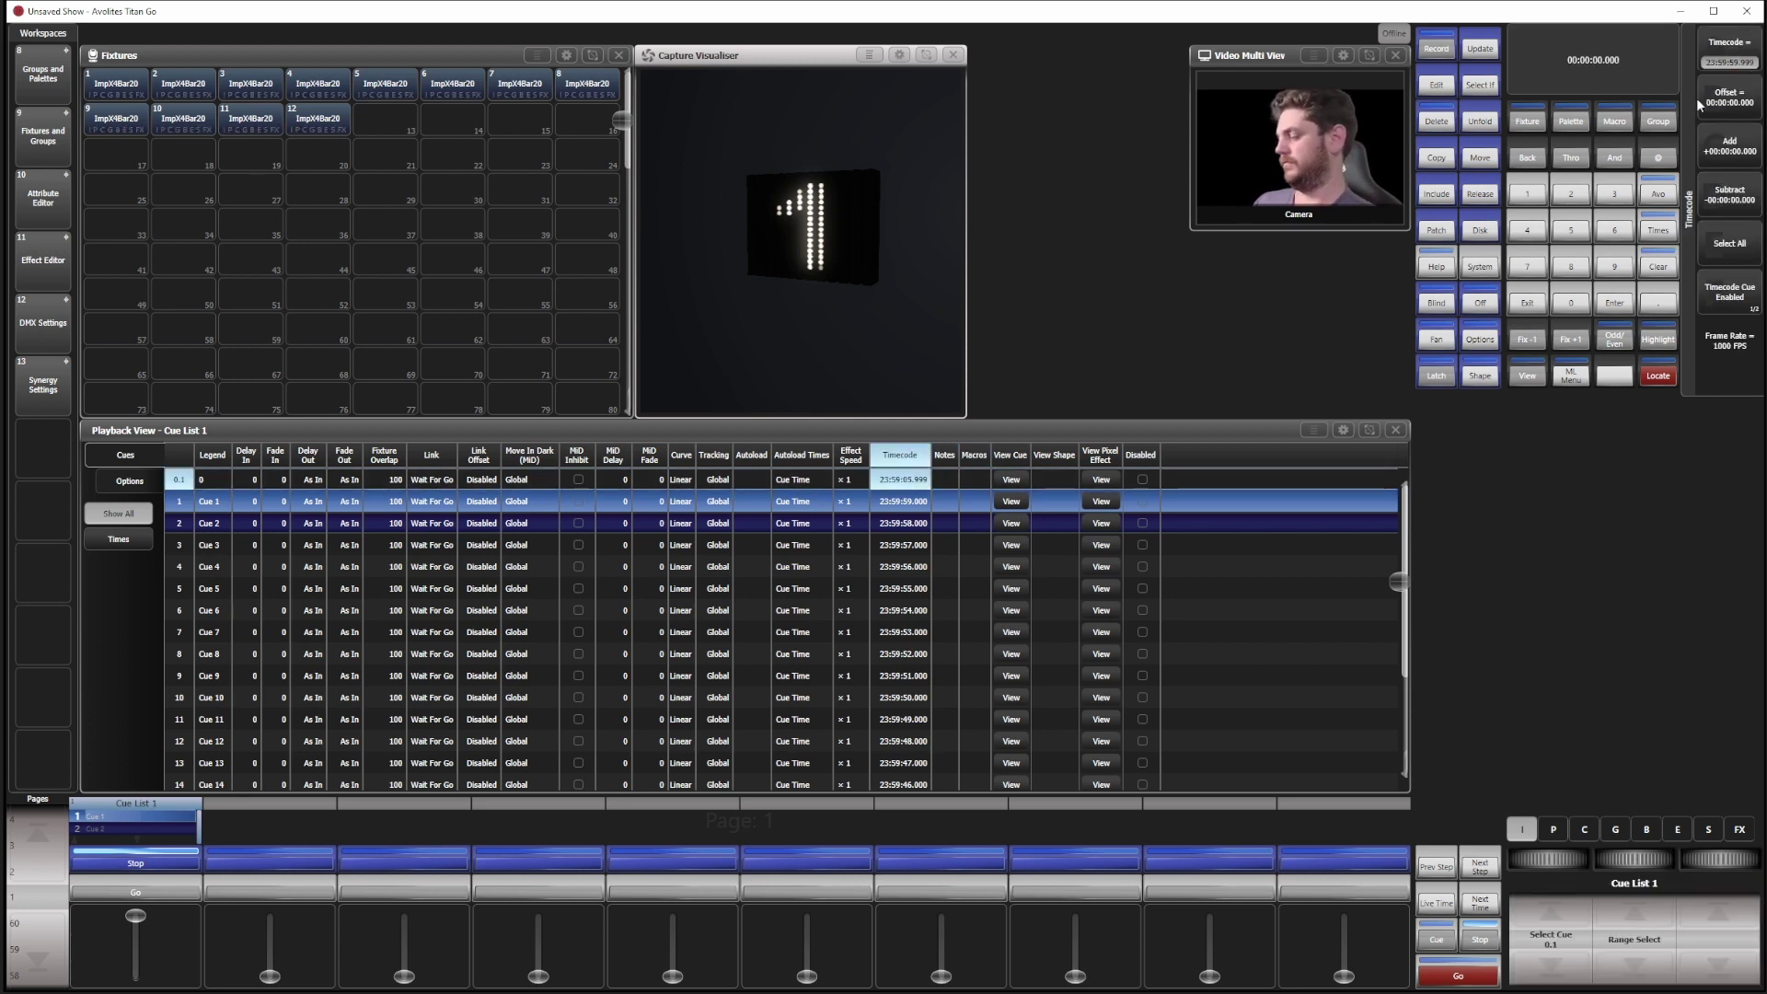
{"action": "key", "text": "Return"}
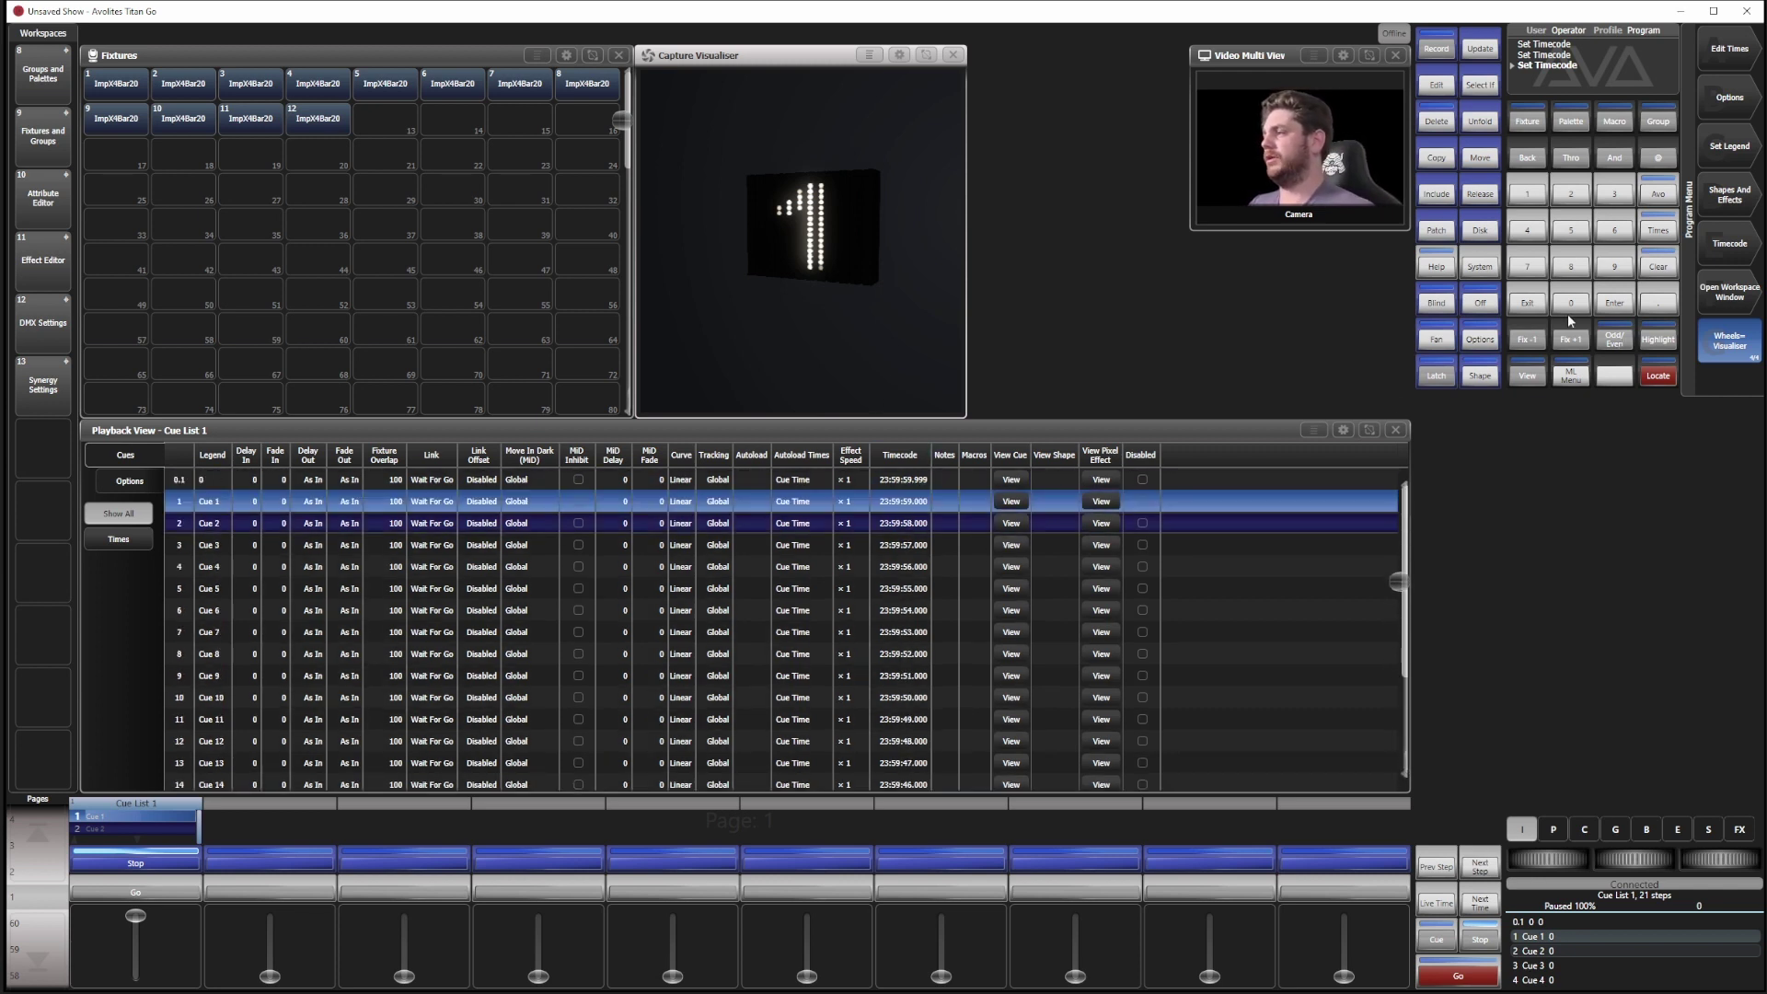
Step: Open the Timecode 1 window and fit it into the free space below the camera view
{"action": "left_click", "coordinate": [1526, 376]}
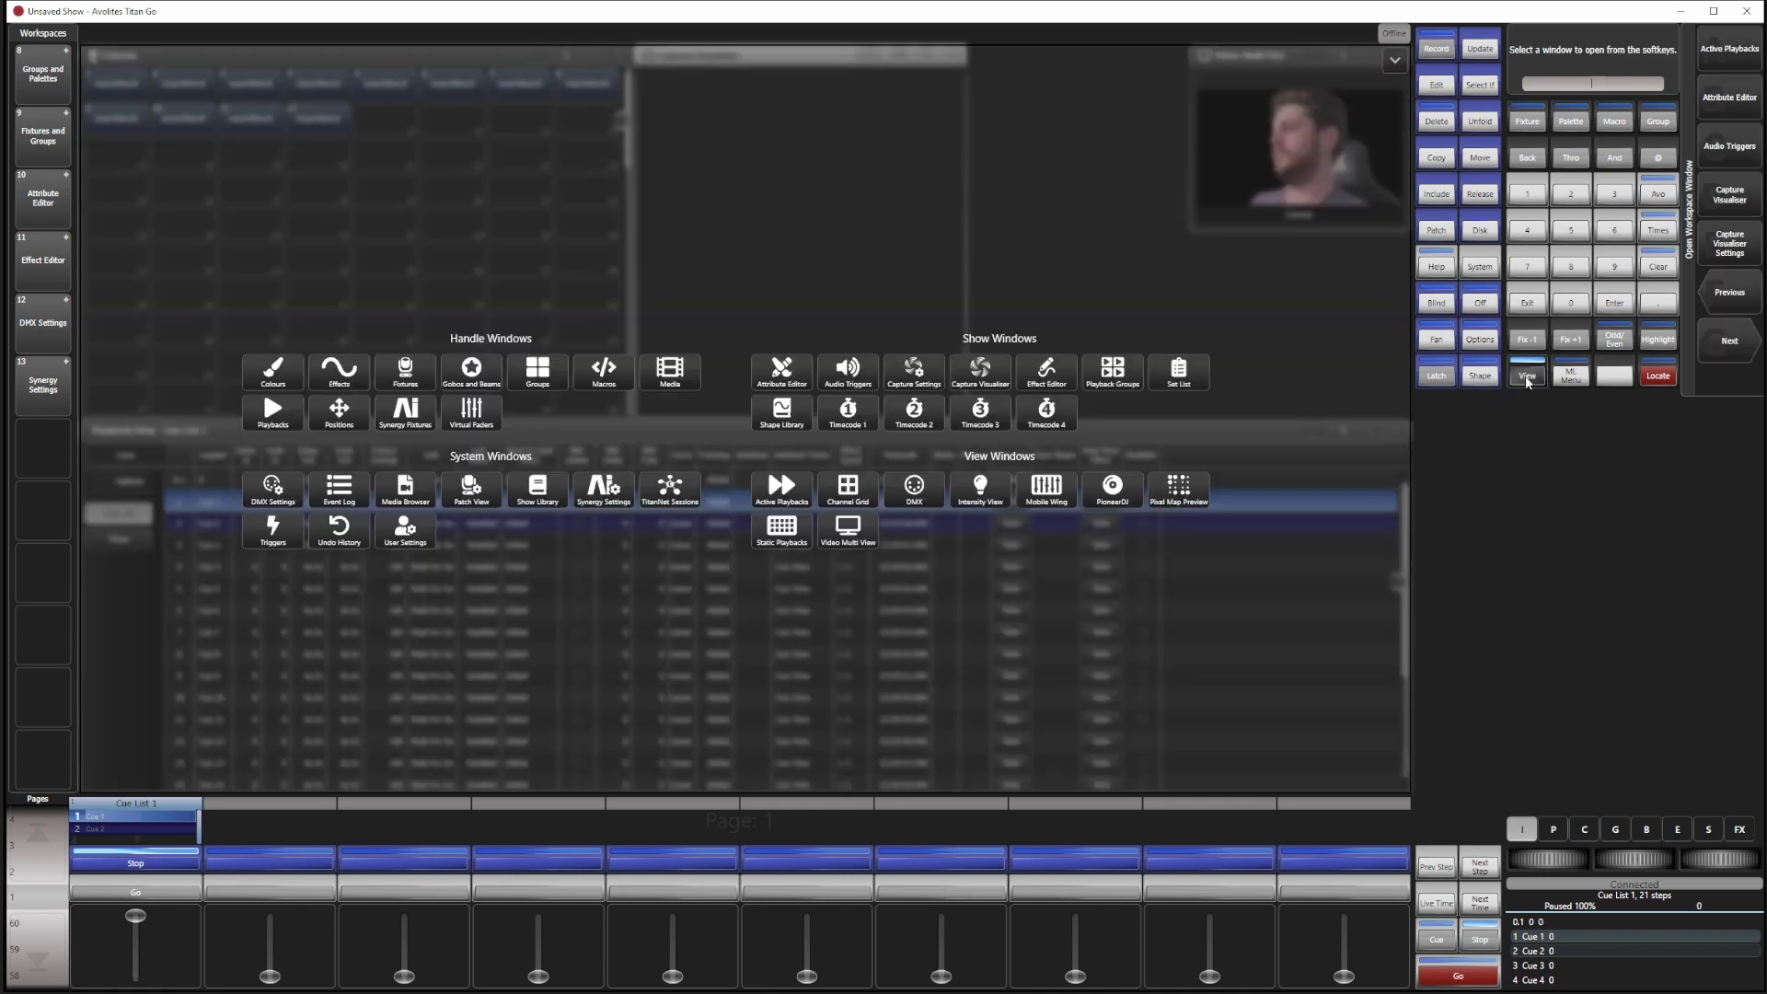
{"action": "left_click", "coordinate": [848, 412]}
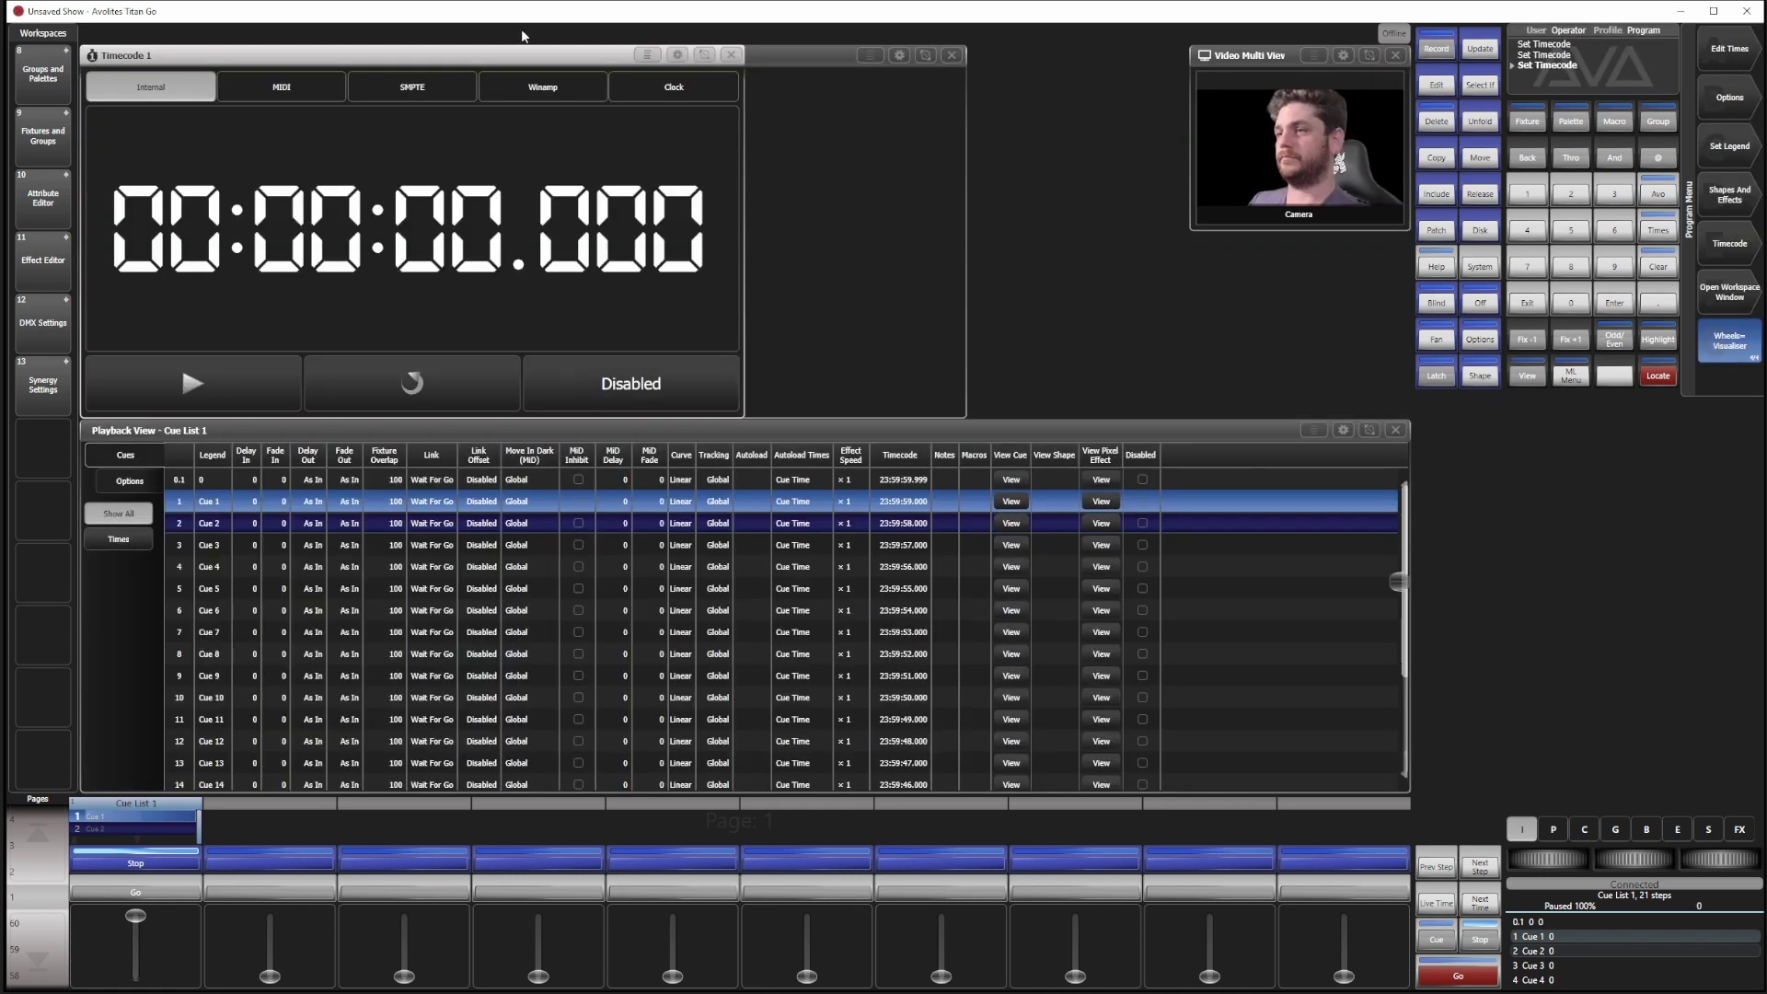
{"action": "left_click", "coordinate": [704, 54]}
{"action": "left_click_drag", "start_coordinate": [1029, 274], "coordinate": [1385, 407]}
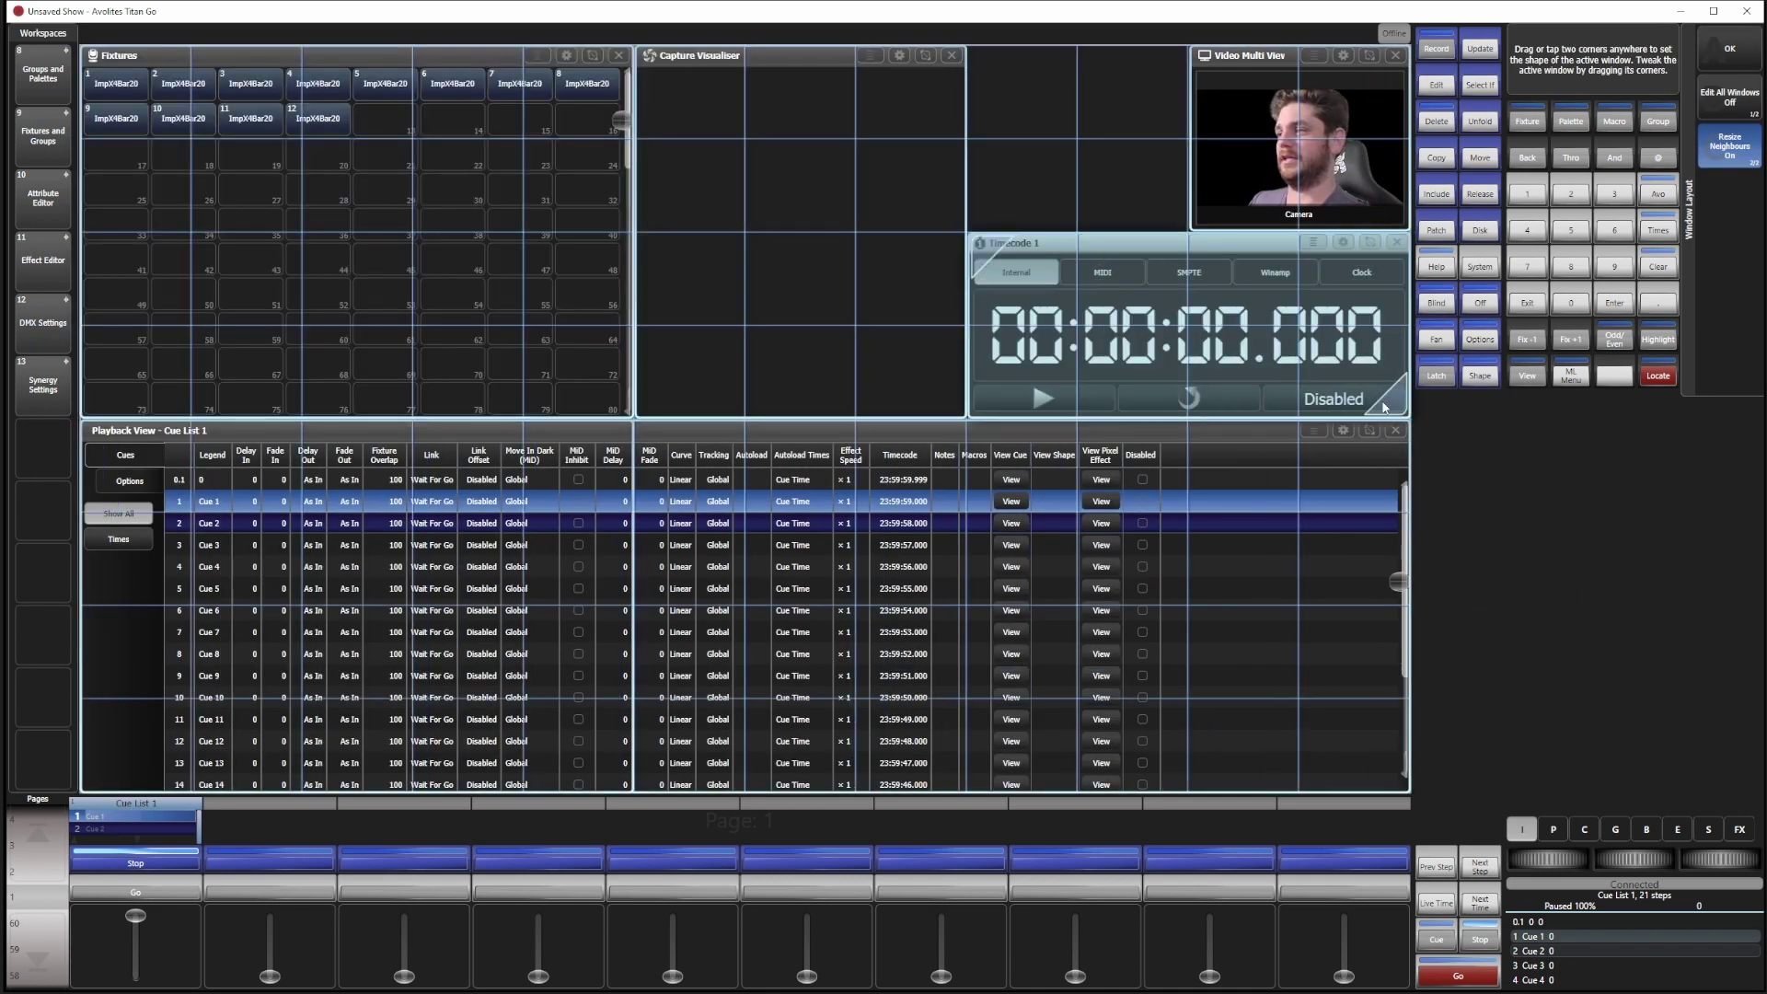
{"action": "key", "text": "Escape"}
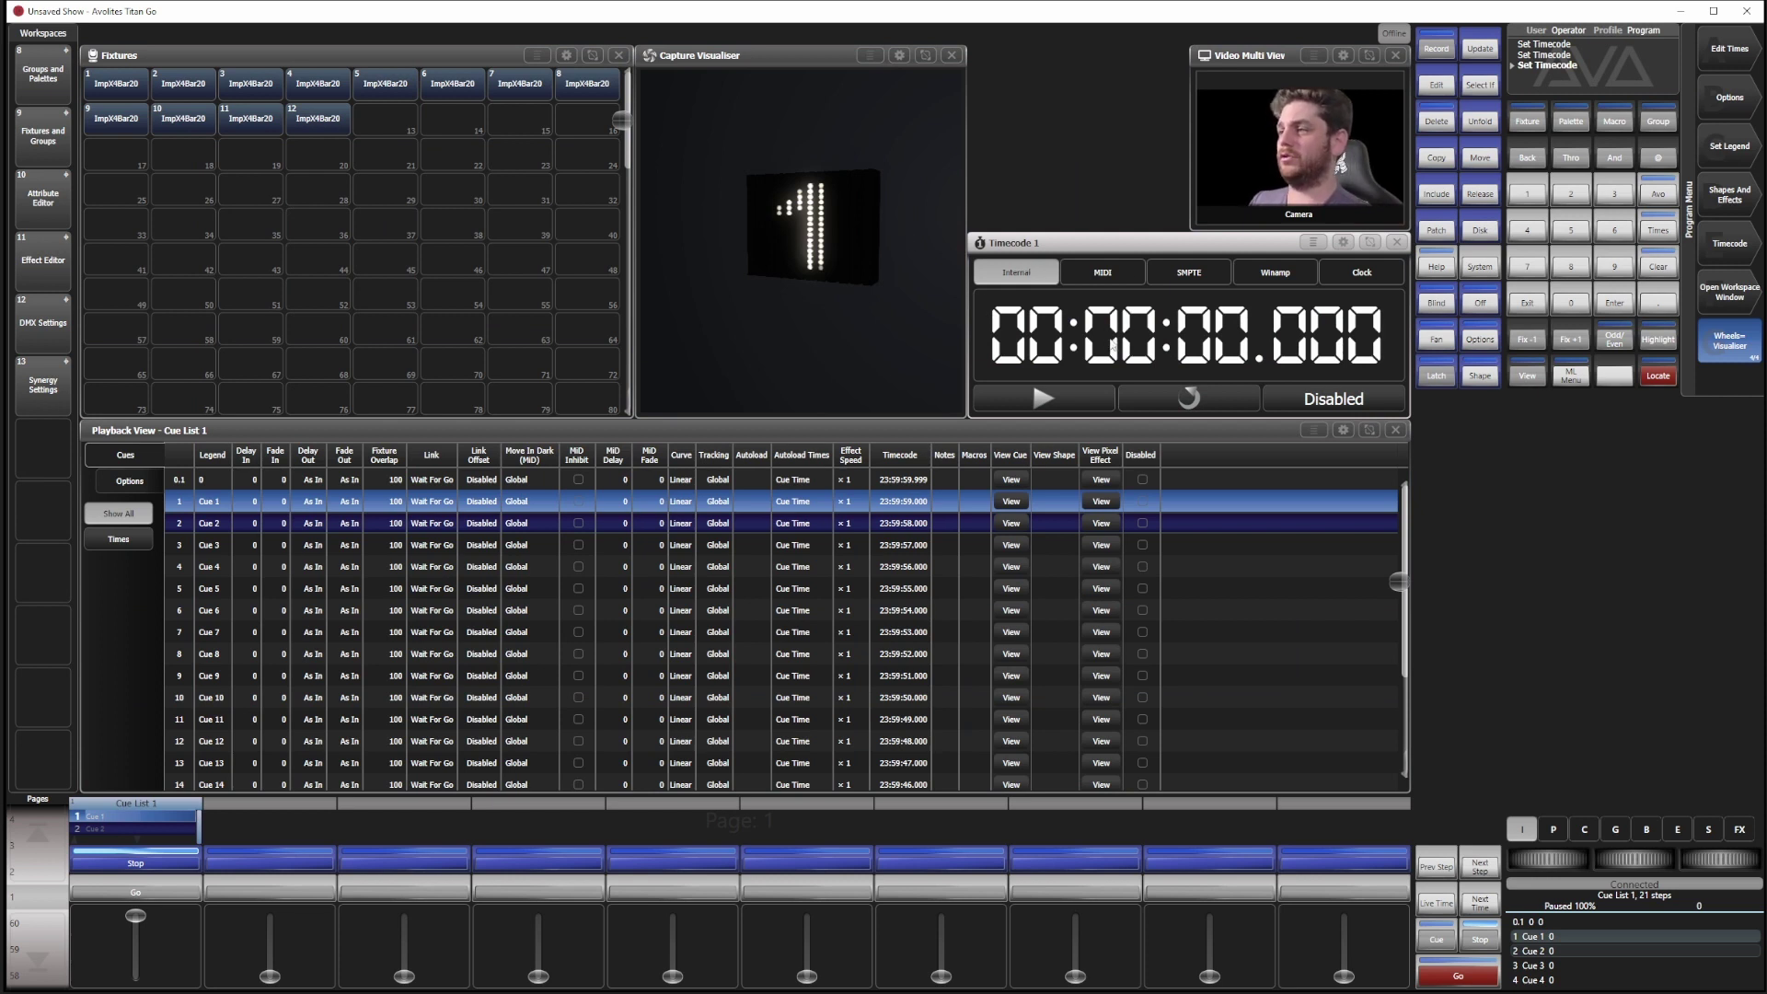
Step: Run the internal timecode of Timecode 1 briefly, pause it and enable Timecode 1
{"action": "left_click", "coordinate": [1080, 391]}
{"action": "mouse_move", "coordinate": [1398, 581]}
{"action": "left_mouse_down"}
{"action": "mouse_move", "coordinate": [1393, 825]}
{"action": "mouse_move", "coordinate": [1395, 561]}
{"action": "left_mouse_up"}
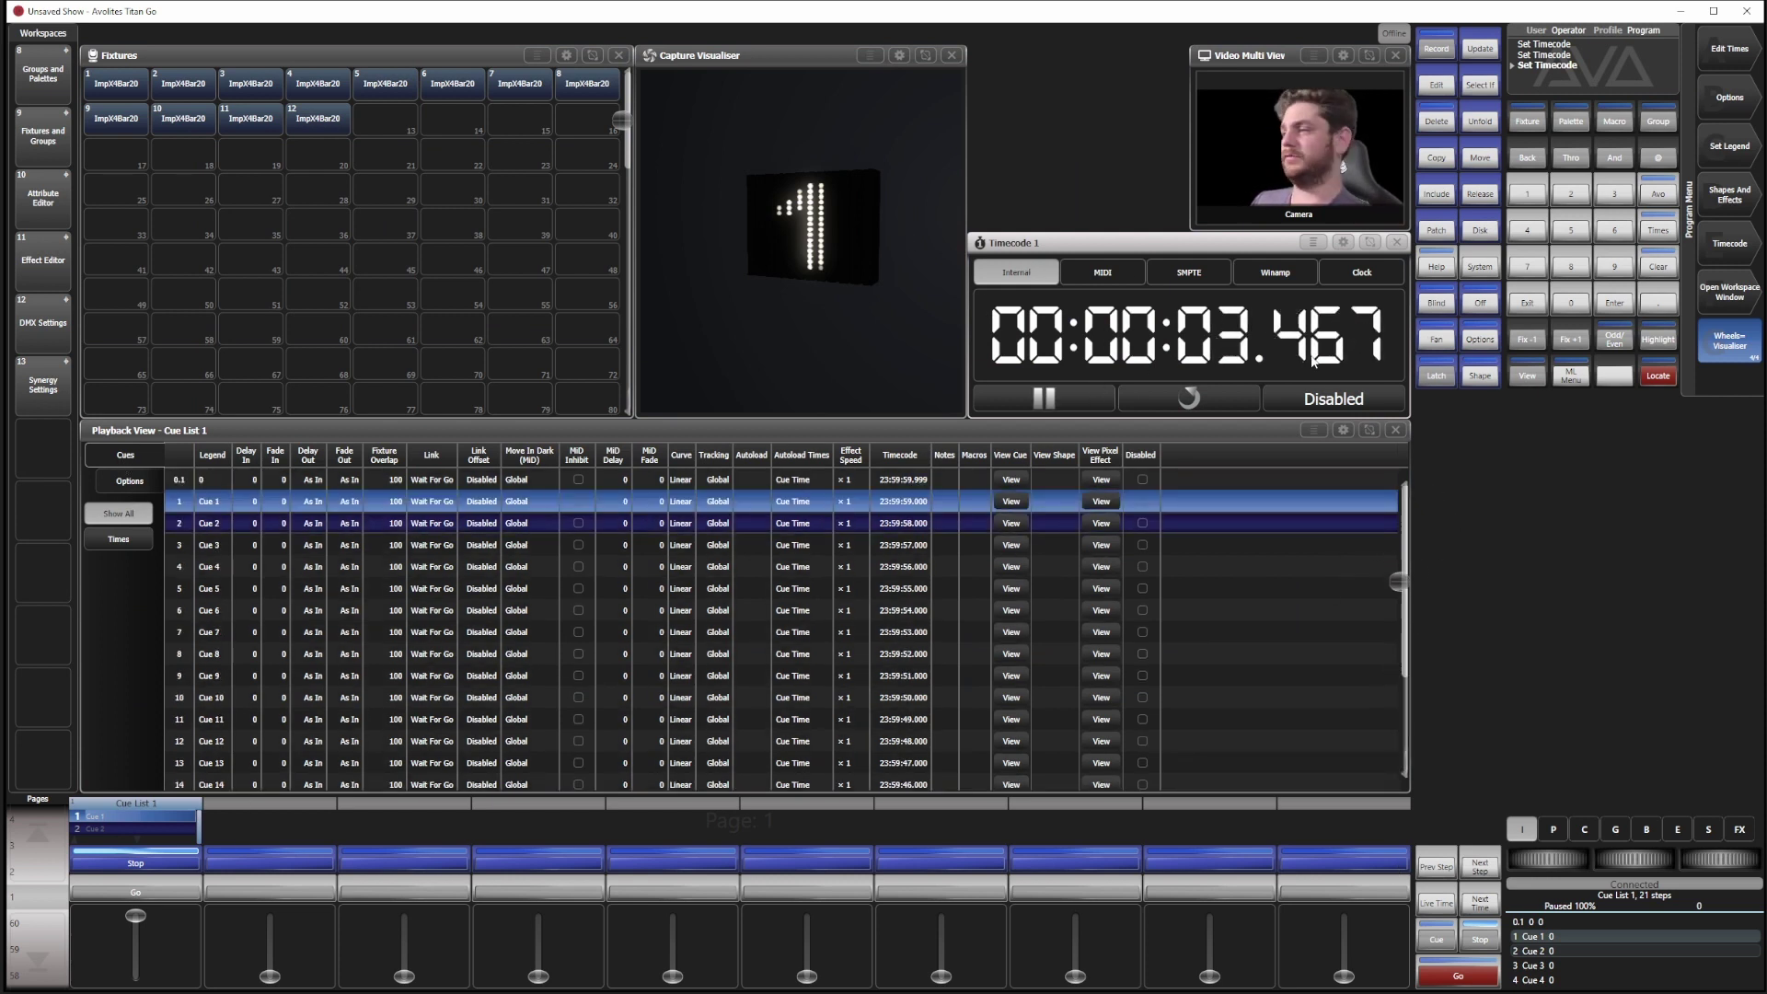
{"action": "left_click", "coordinate": [1054, 399]}
{"action": "left_click", "coordinate": [1322, 396]}
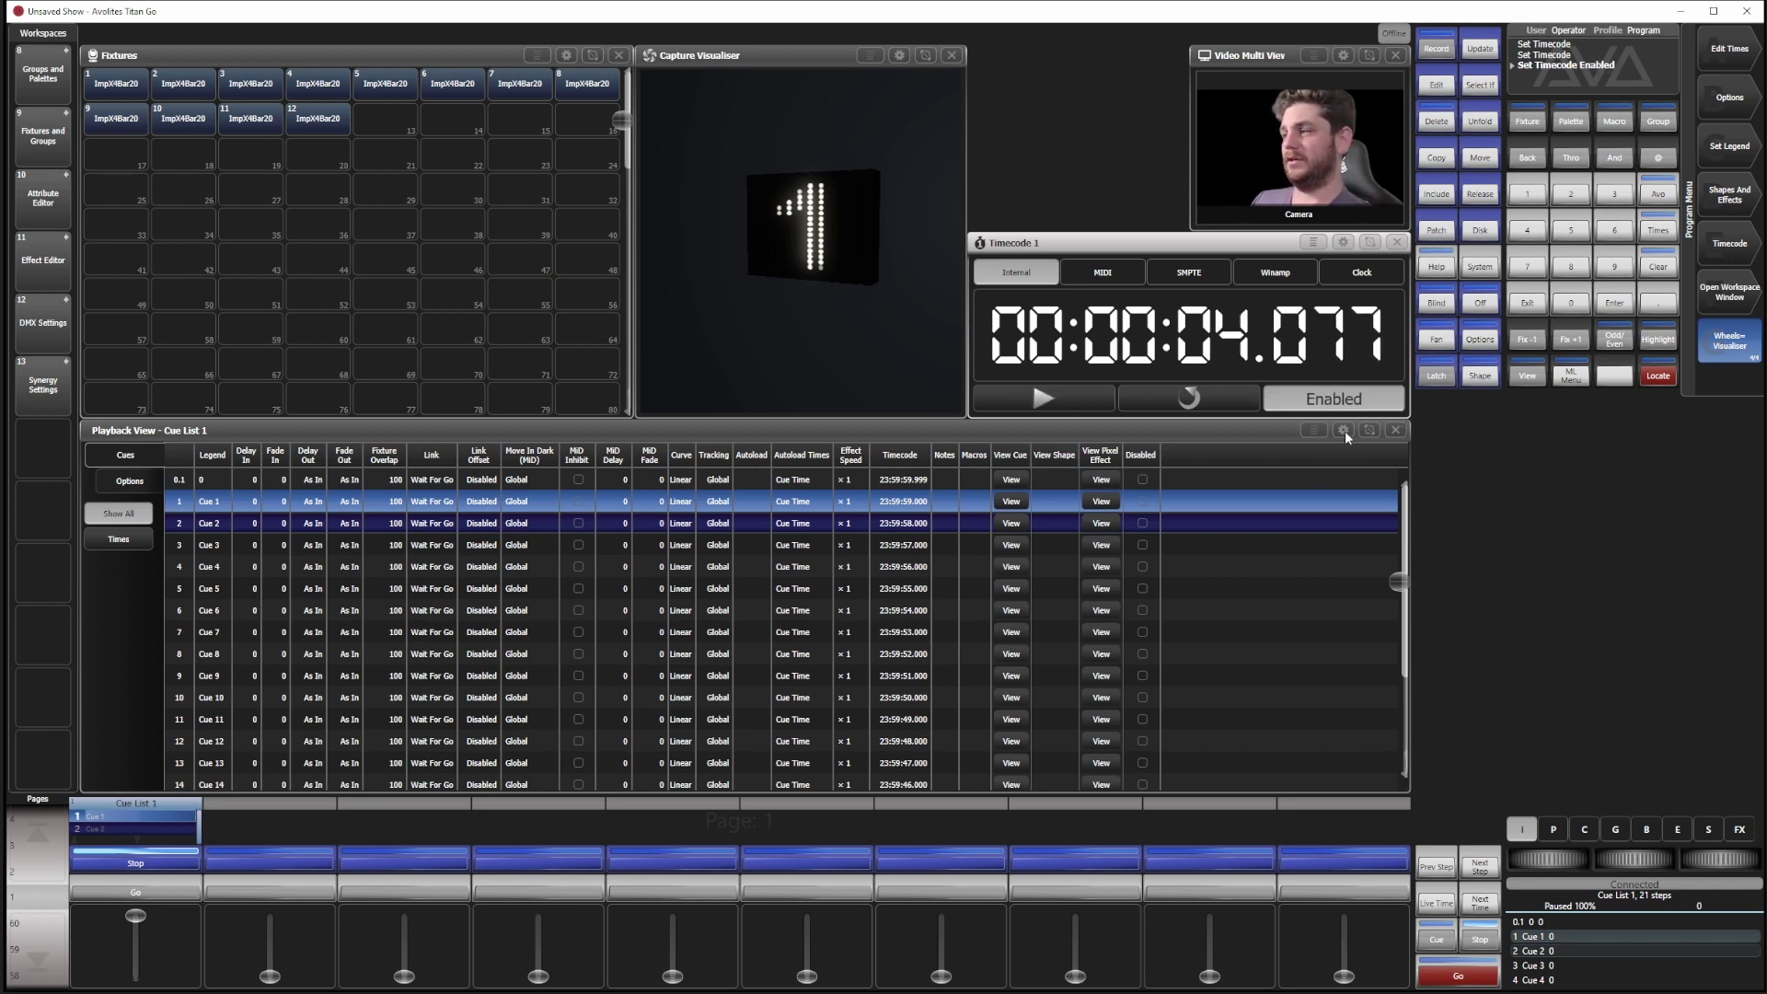
Step: In the cue list's timecode options, connect it to timecode with Timecode 1 as the source and return to its cues
{"action": "left_click", "coordinate": [1343, 430]}
{"action": "left_click", "coordinate": [1342, 431]}
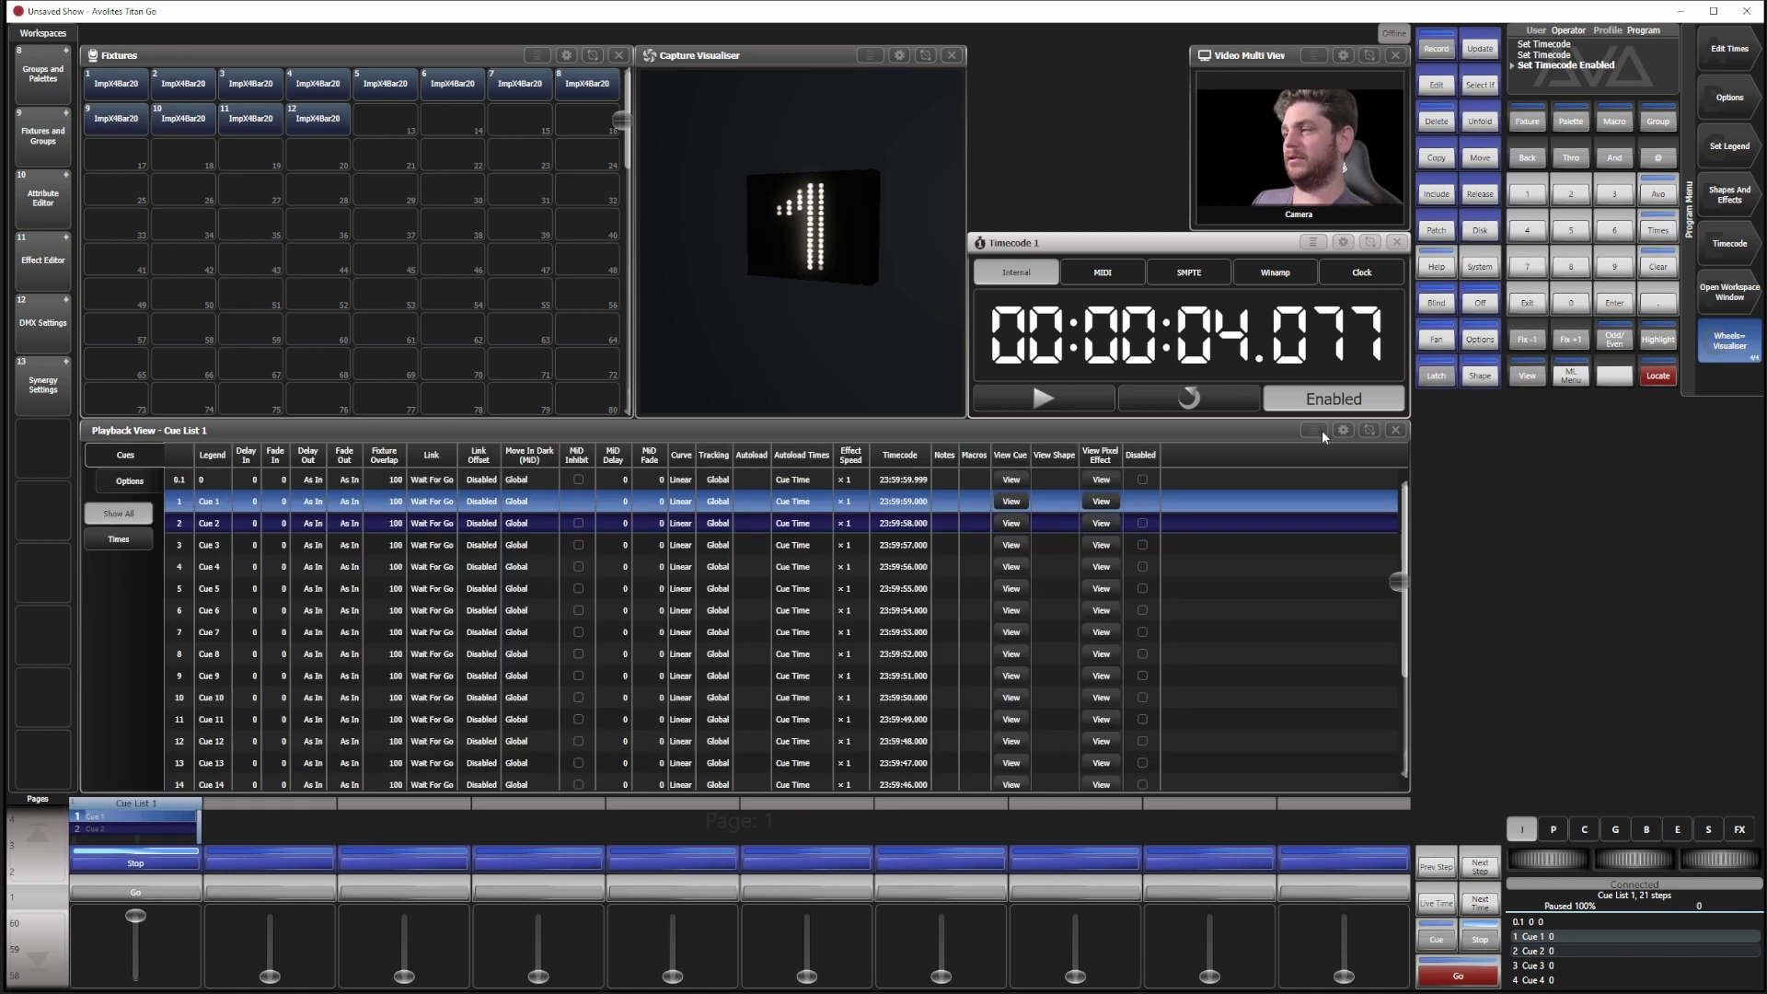
{"action": "left_click", "coordinate": [1314, 430]}
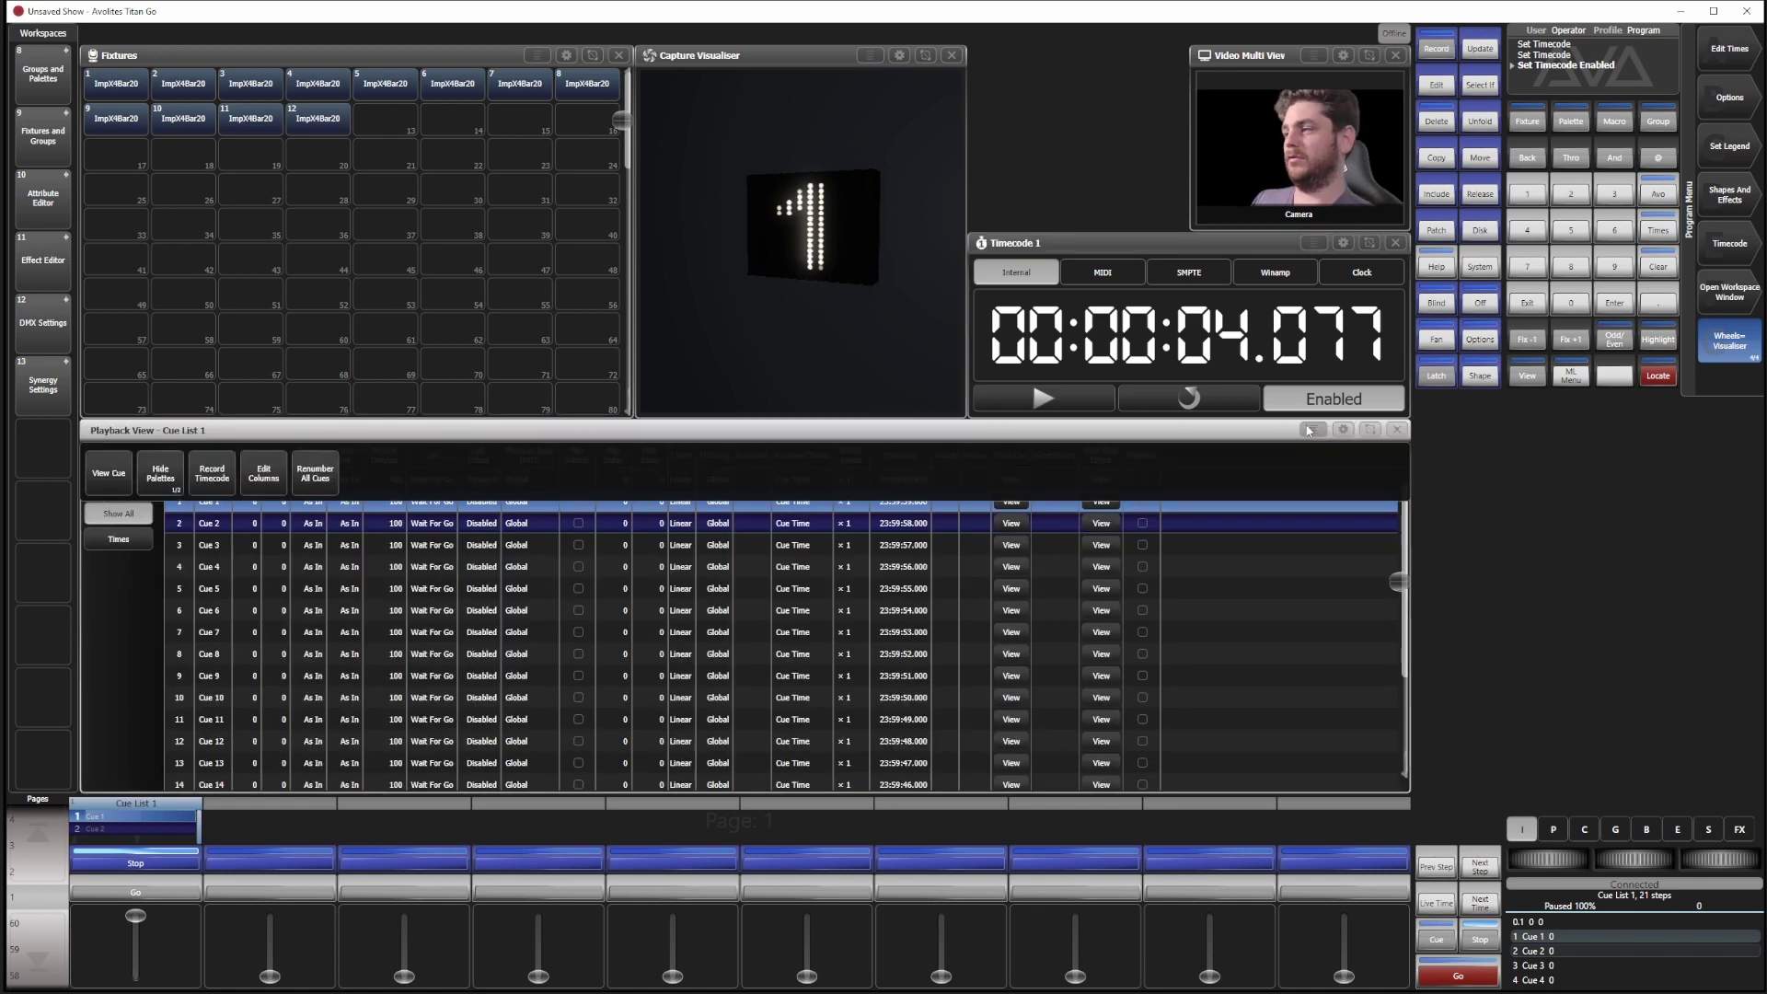
{"action": "left_click", "coordinate": [1342, 430]}
{"action": "left_click", "coordinate": [115, 669]}
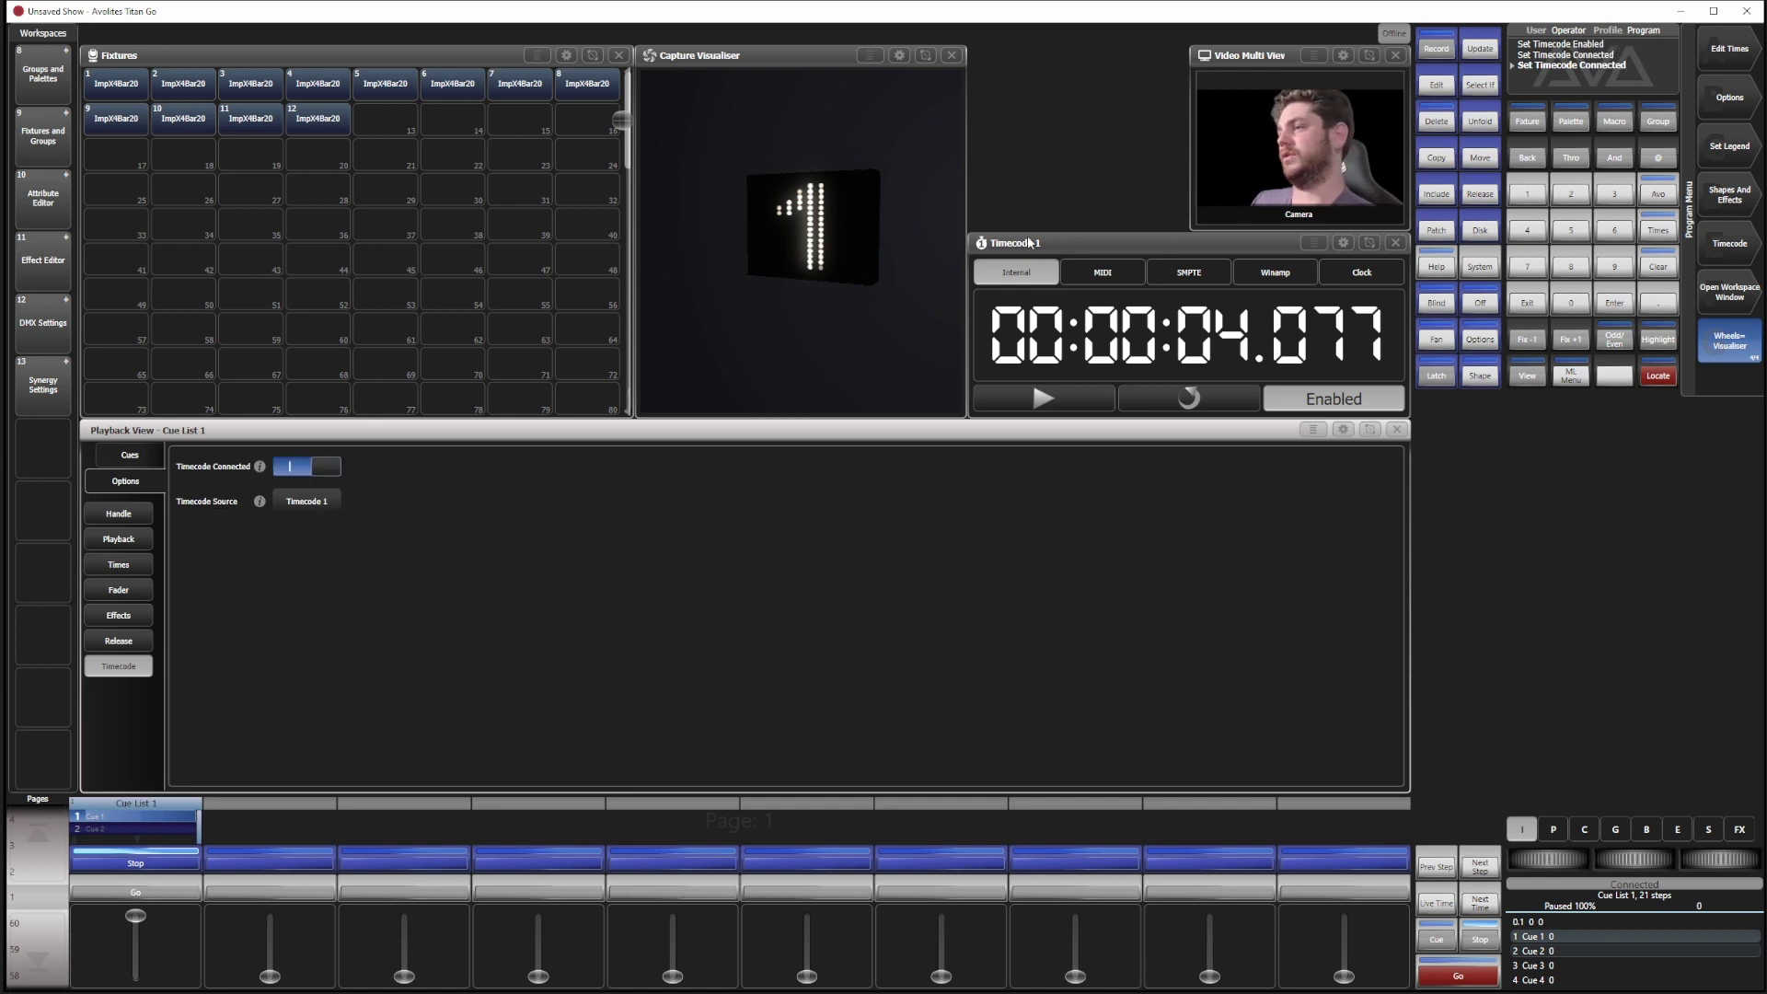
{"action": "left_click", "coordinate": [145, 465]}
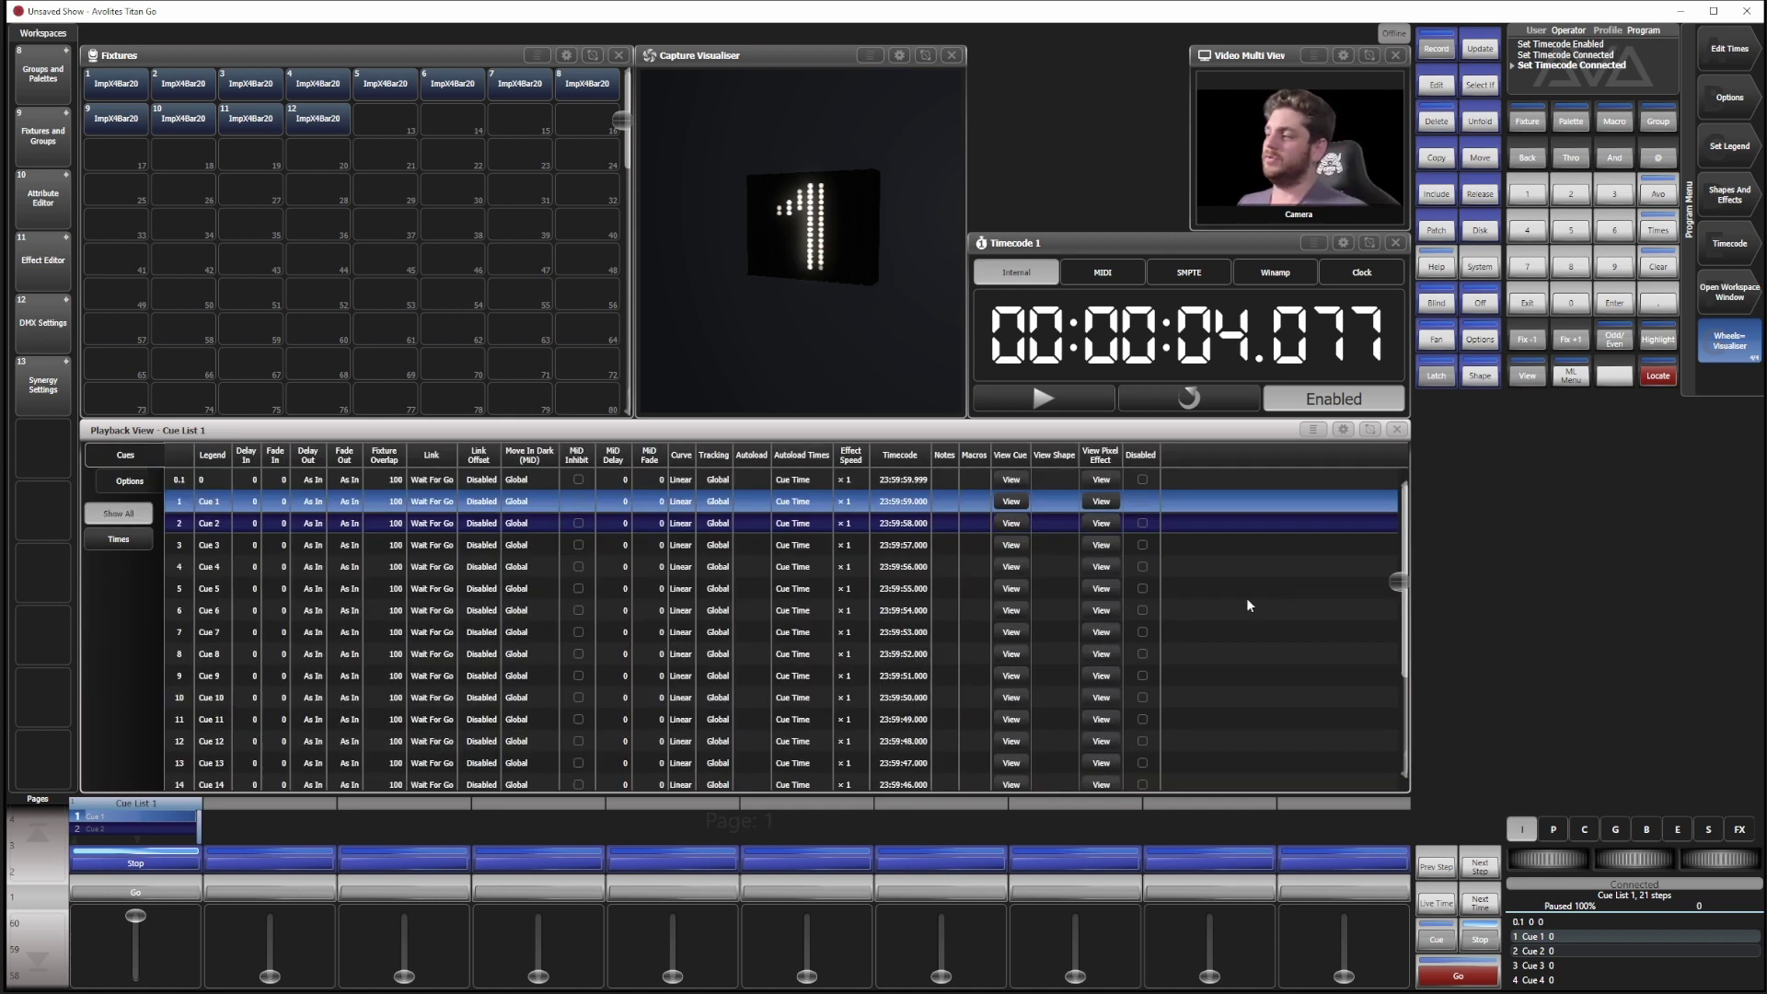
Step: Reset Timecode 1 with a start time of 23:59:35.000 and play the countdown past midnight
{"action": "left_click", "coordinate": [1208, 397]}
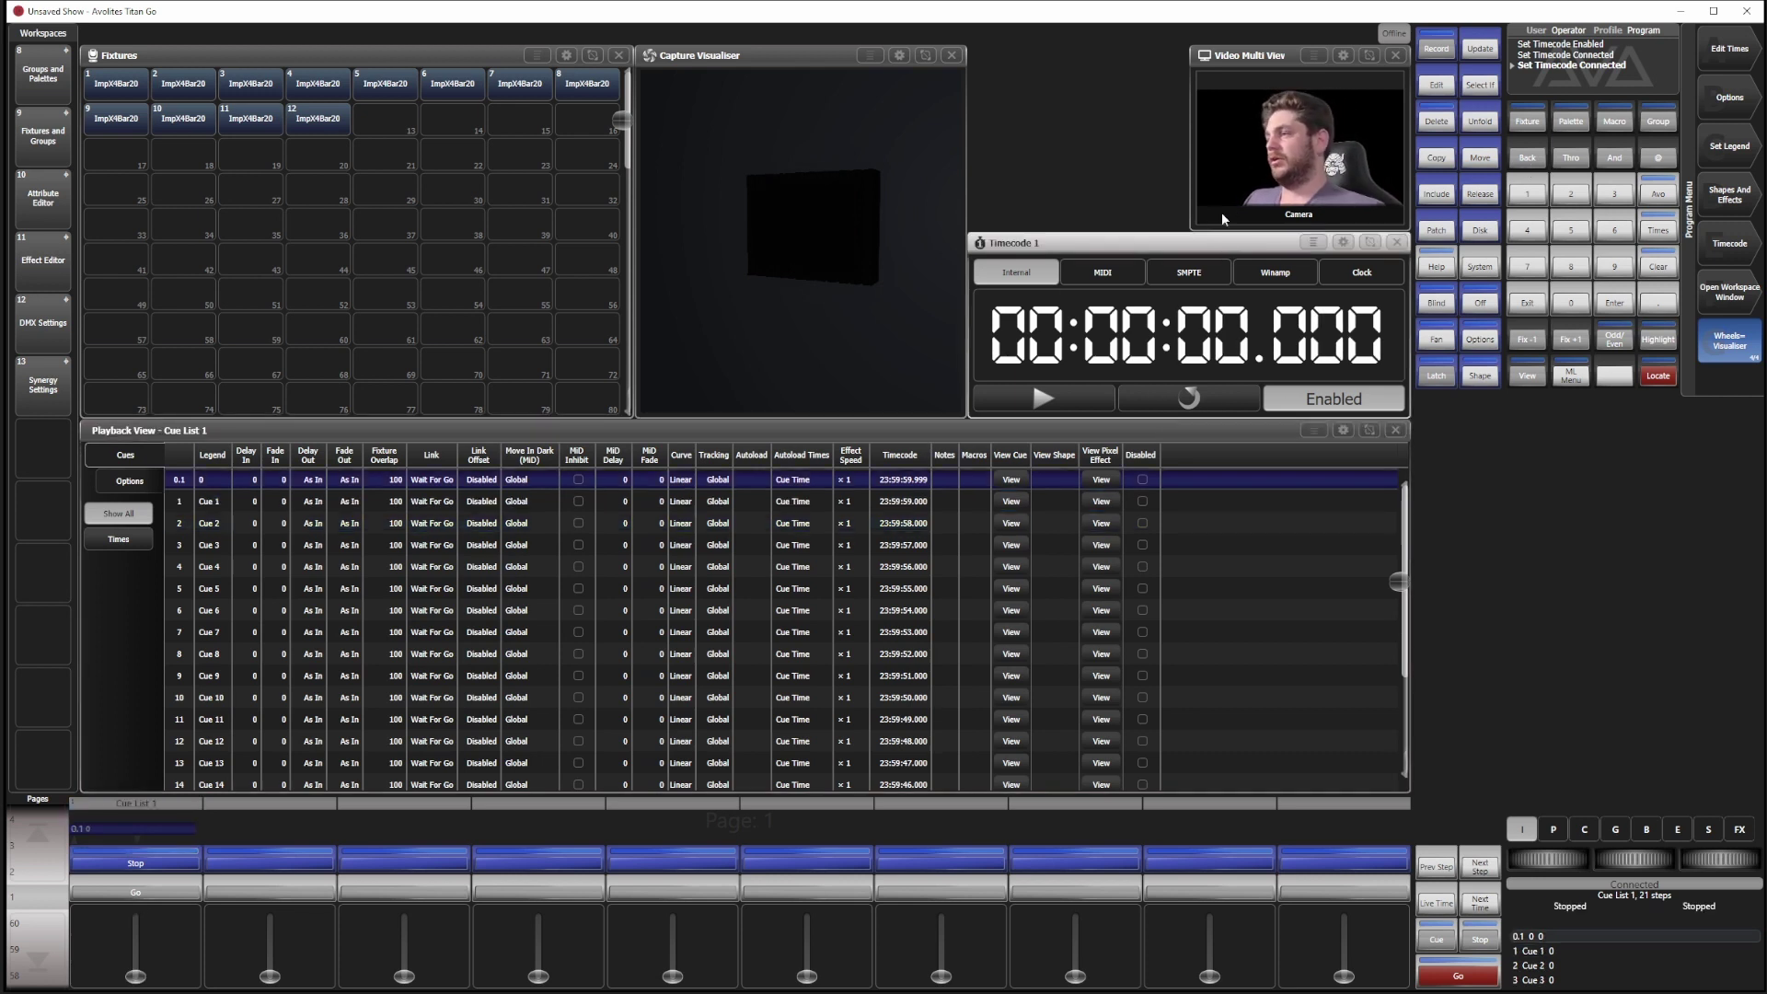
{"action": "left_click", "coordinate": [1728, 243]}
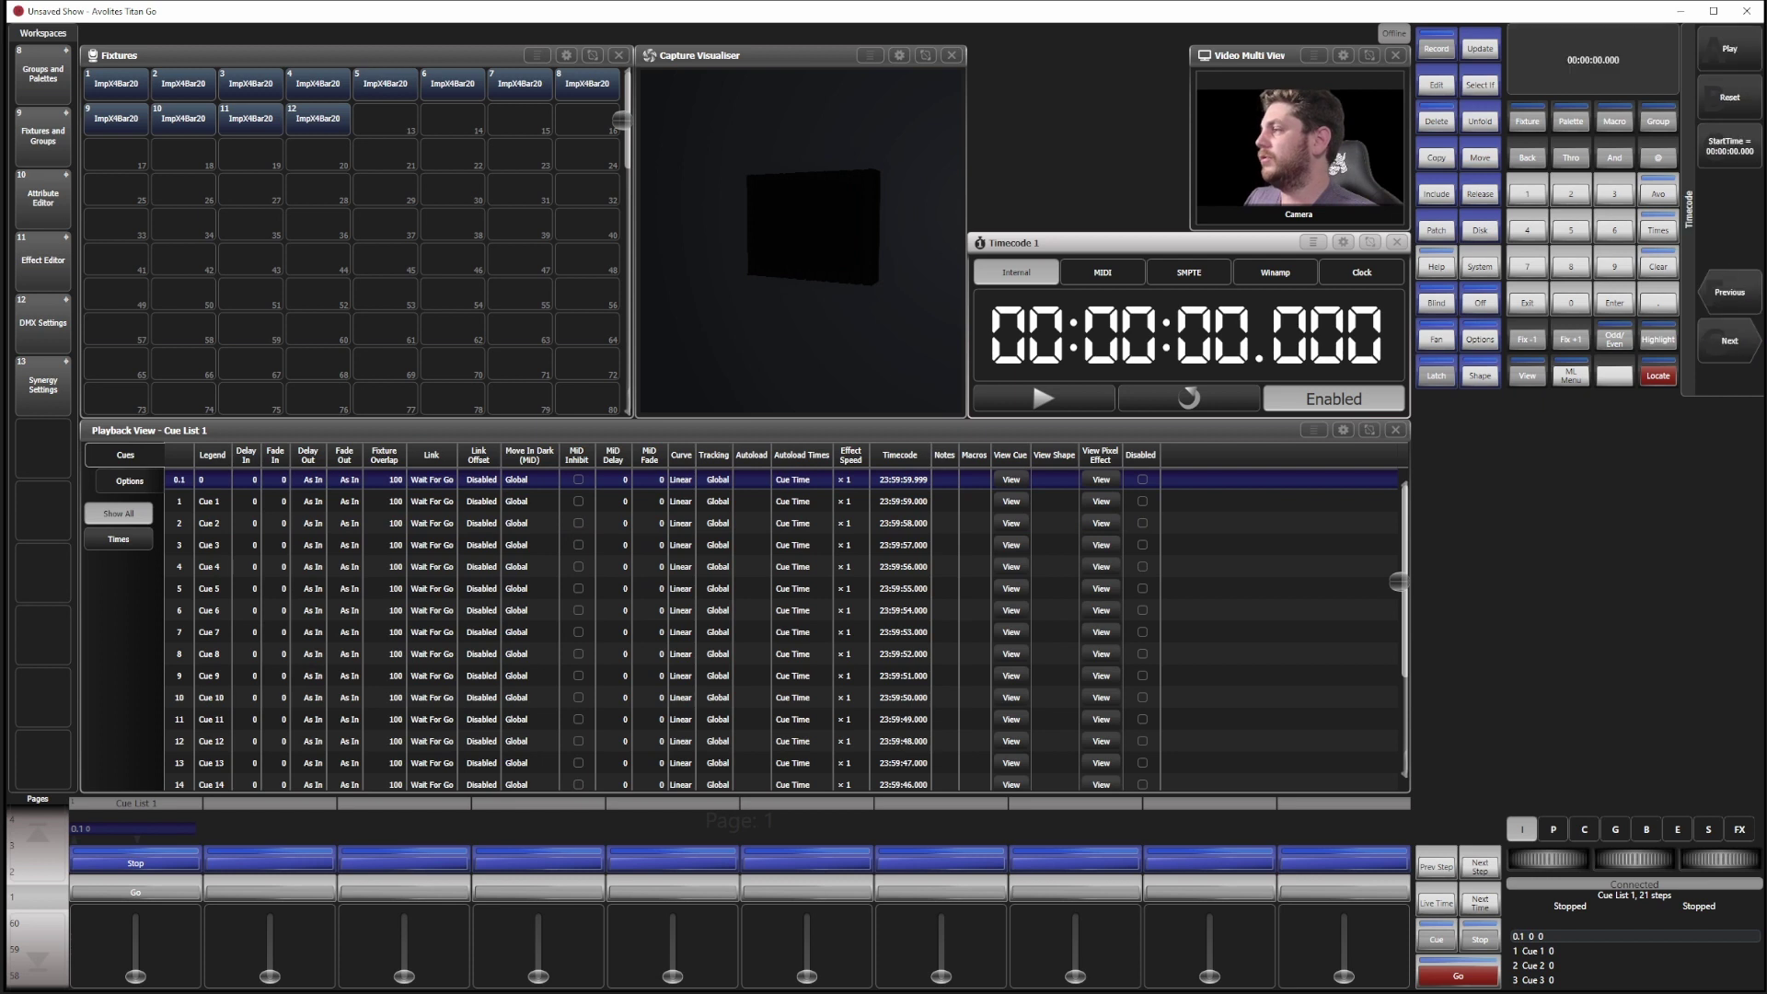
{"action": "left_click", "coordinate": [1717, 160]}
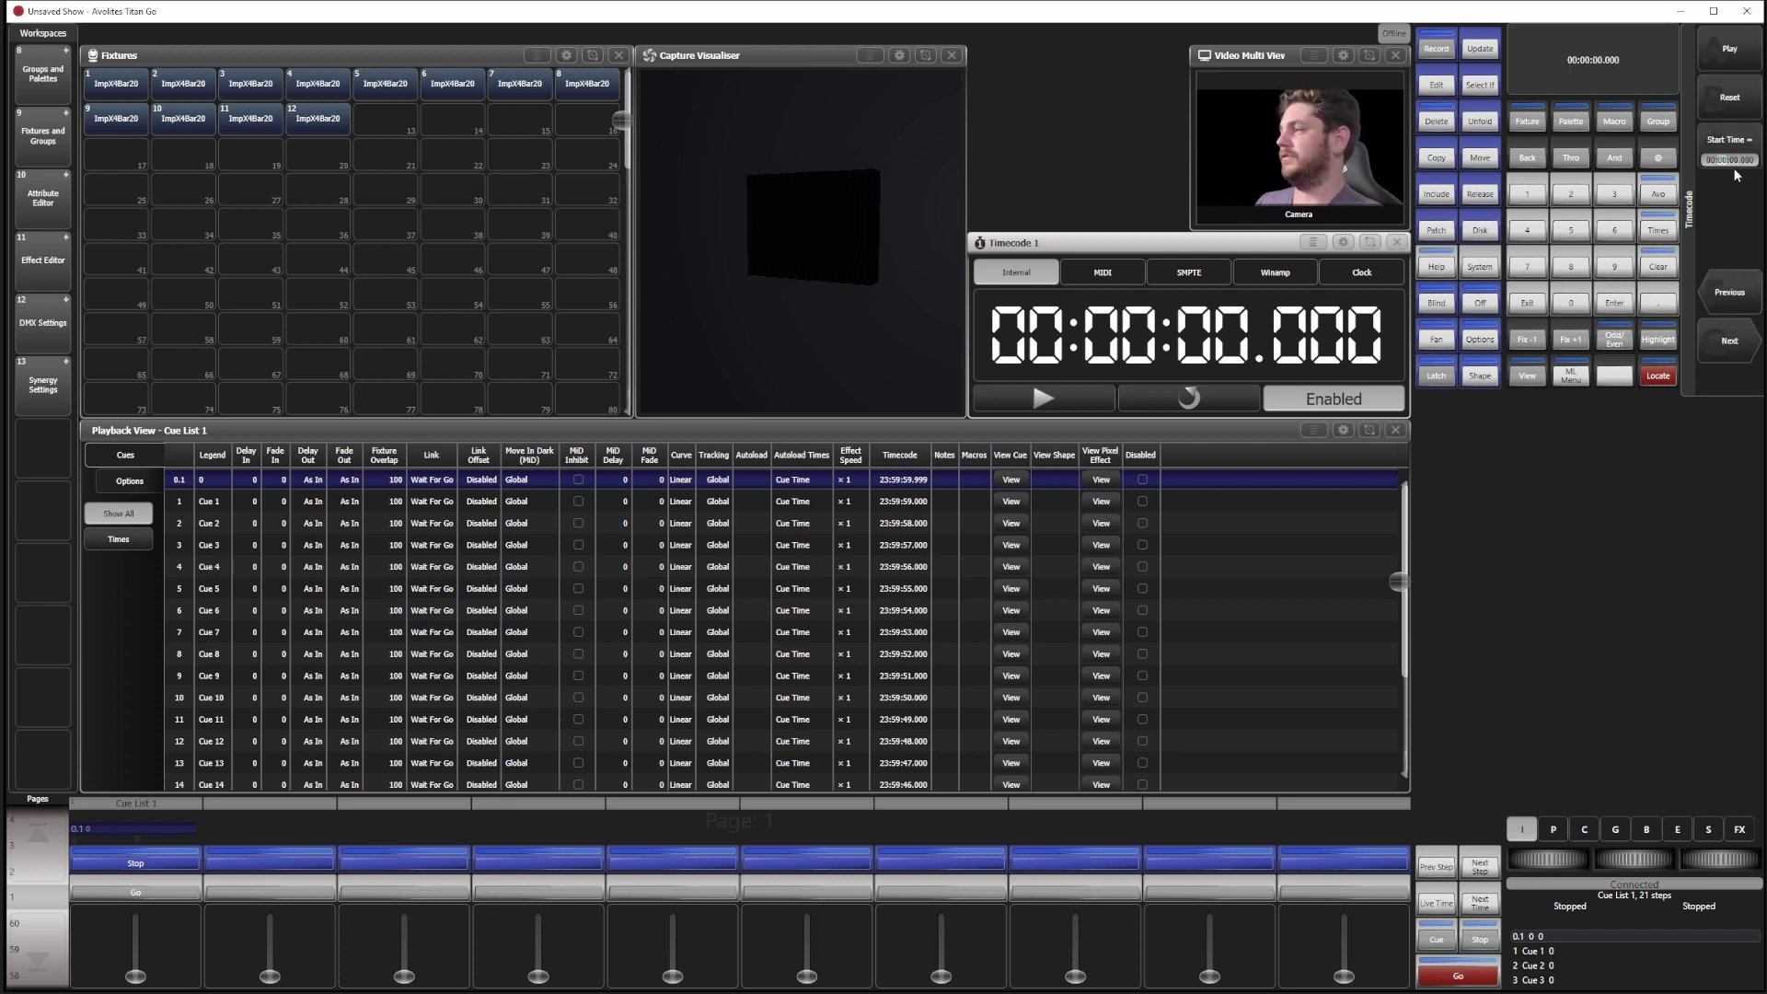
{"action": "type", "text": "23:59:"}
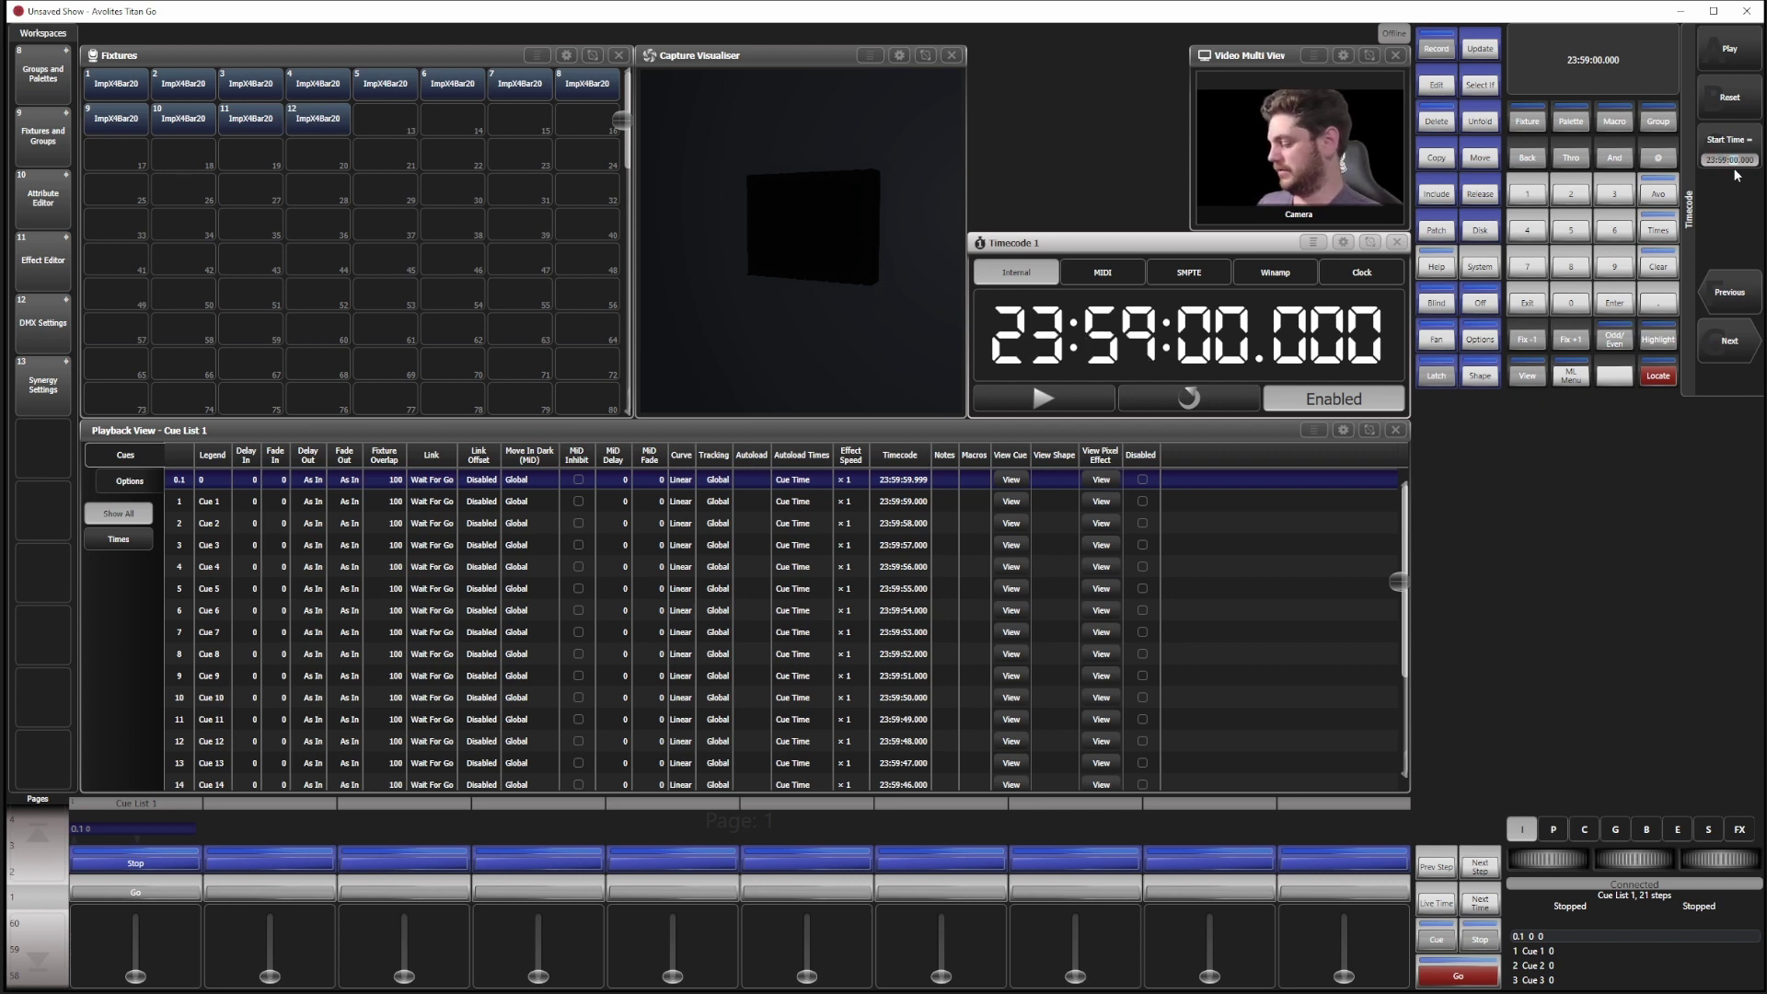
{"action": "type", "text": "35"}
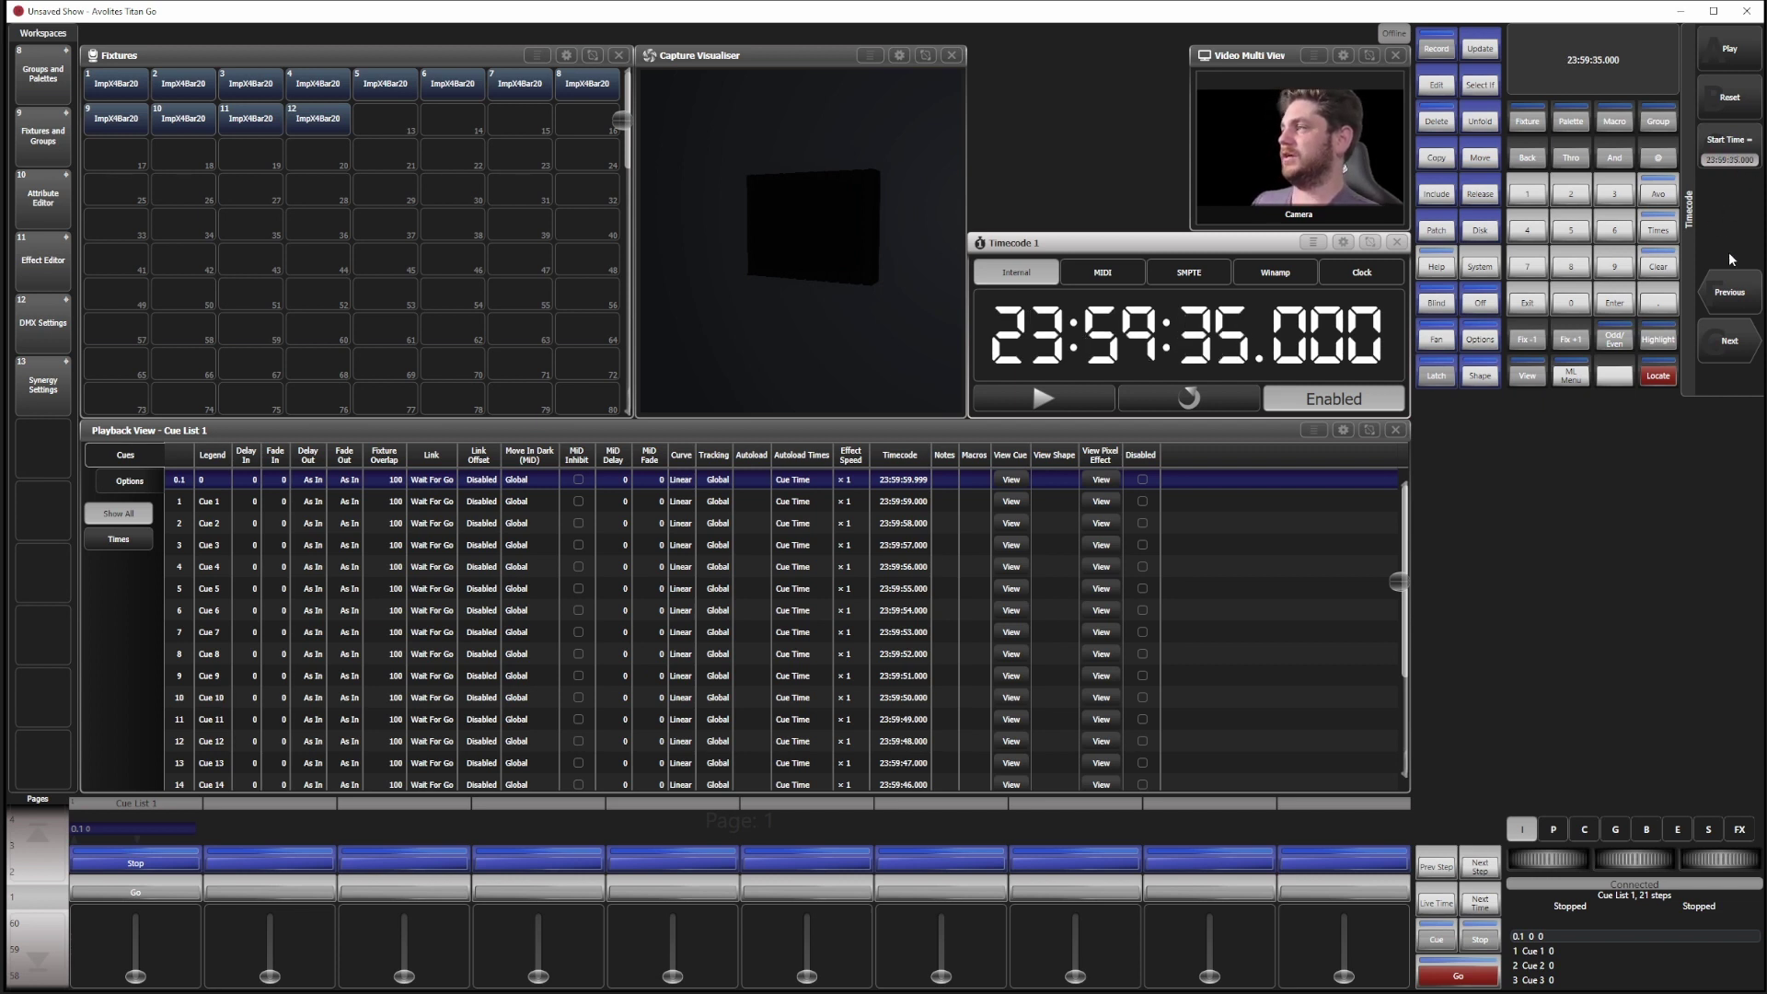
{"action": "left_click", "coordinate": [1532, 303]}
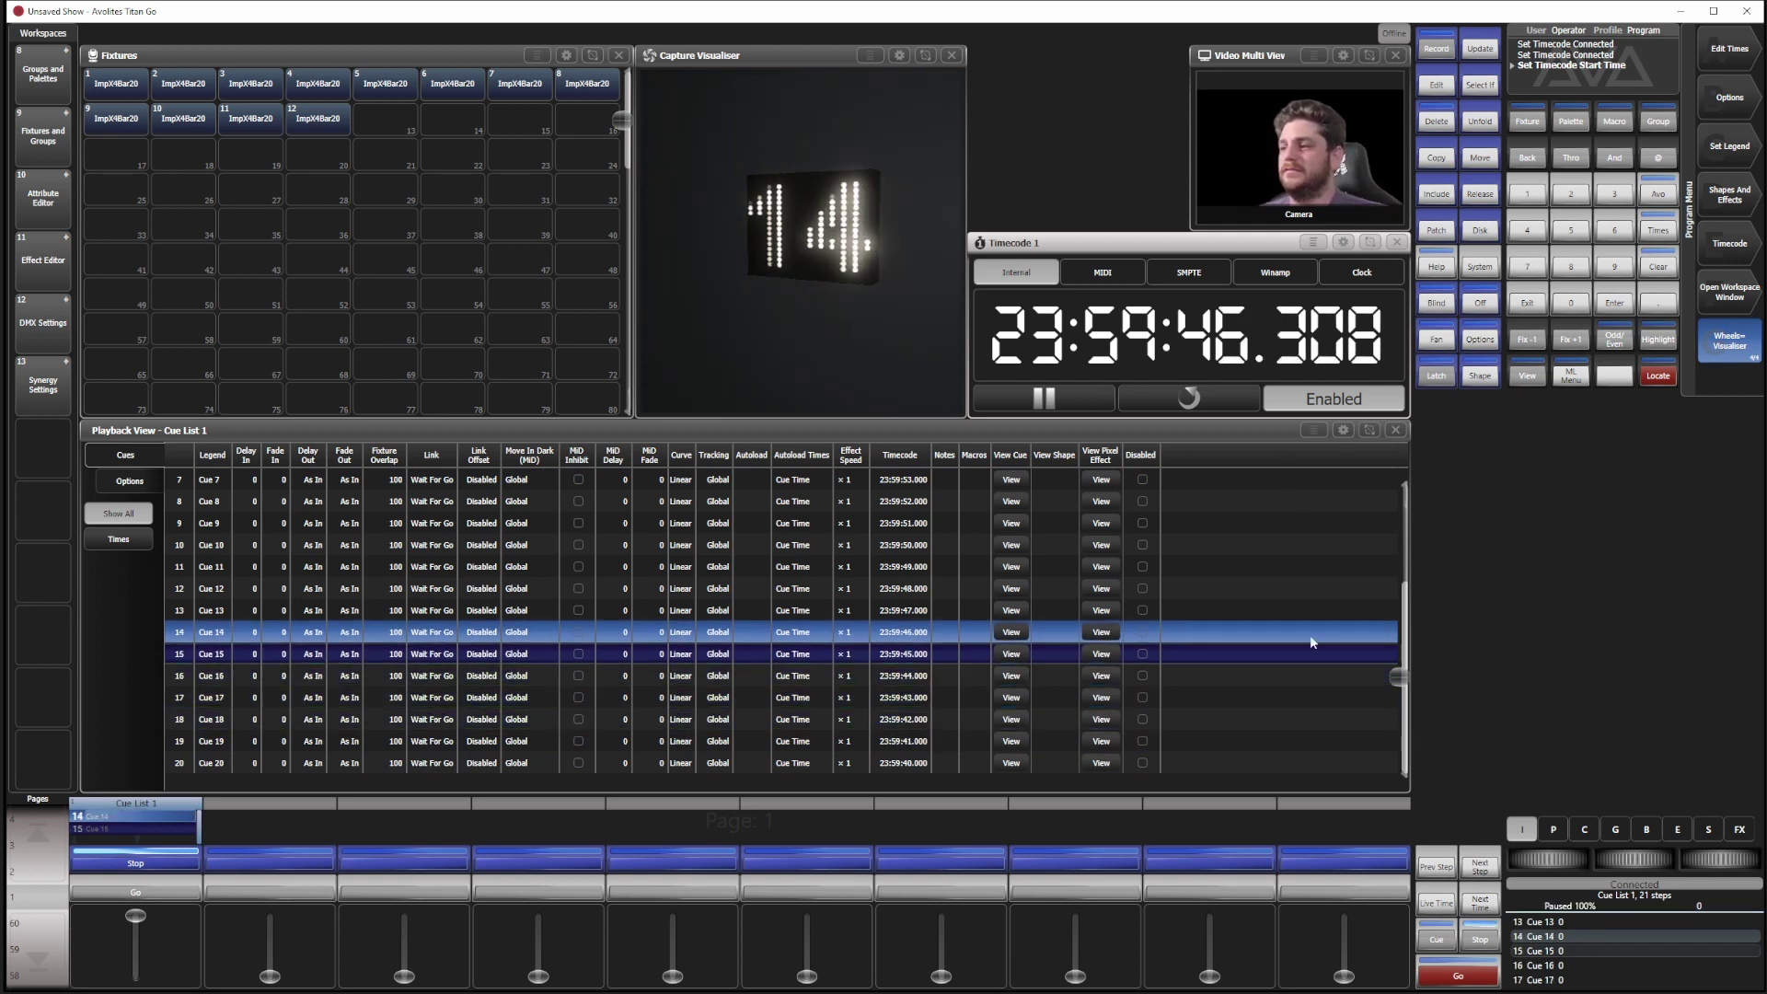
{"action": "left_click_drag", "start_coordinate": [1401, 678], "coordinate": [1388, 455]}
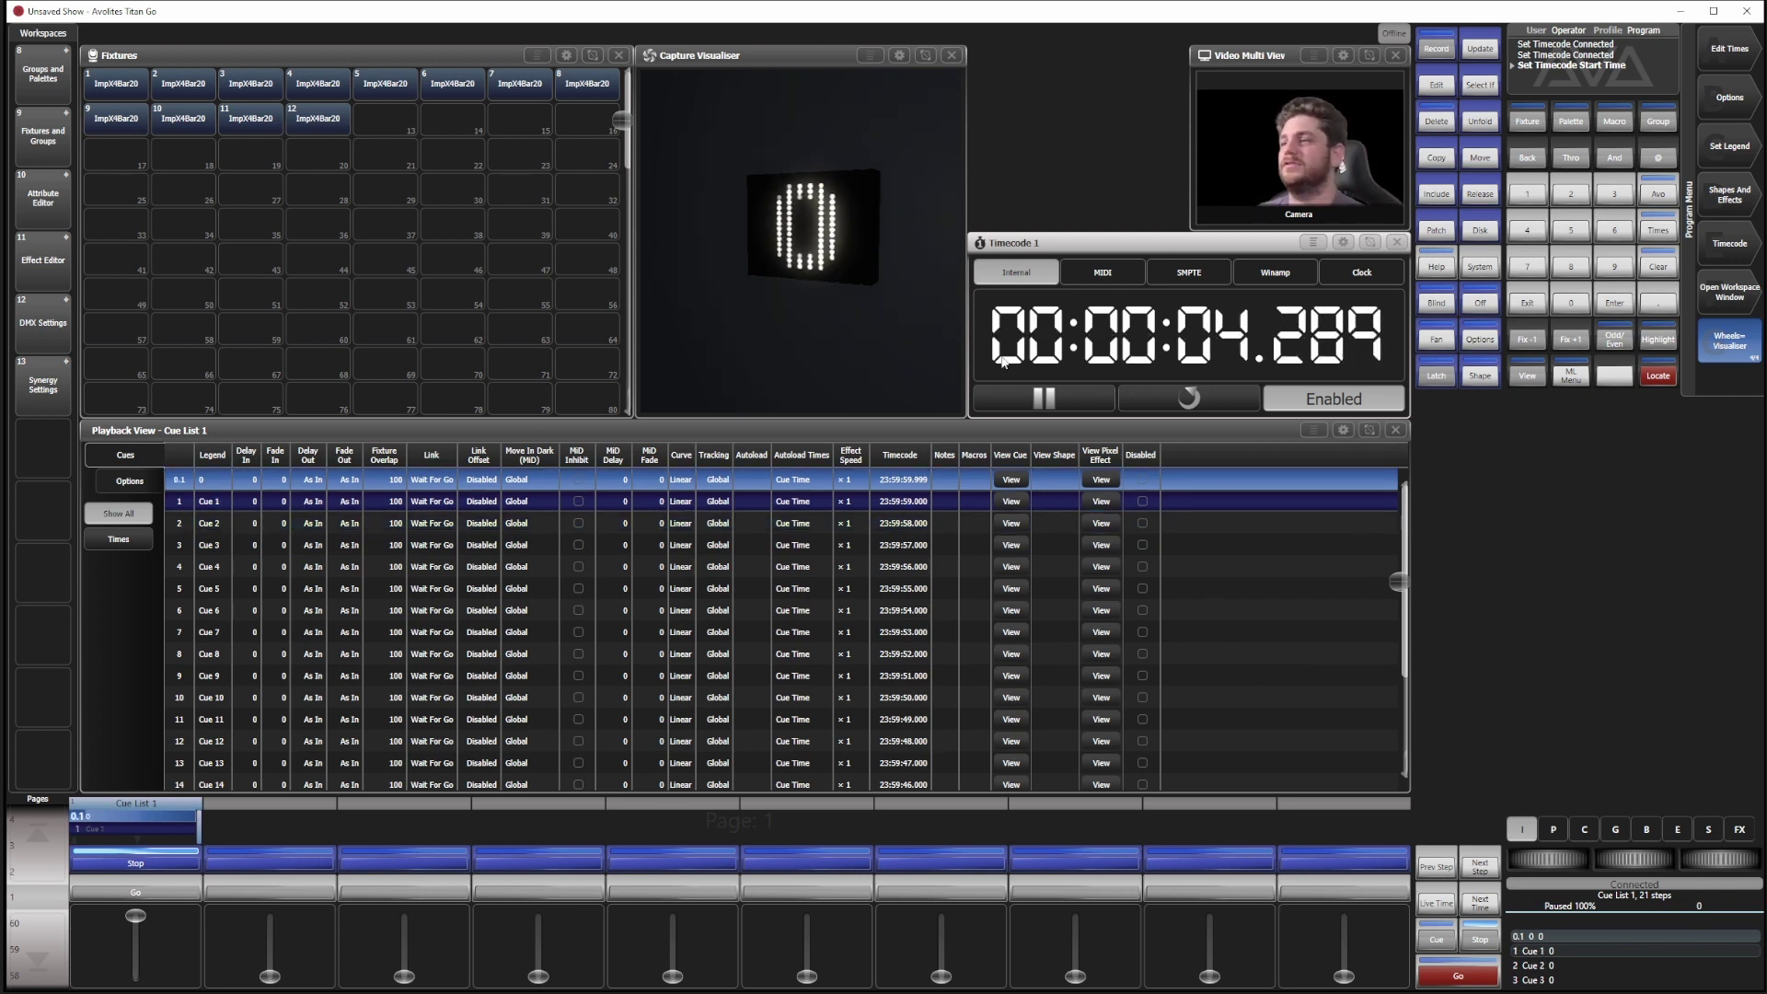
Step: Stop and reset Timecode 1, switch its source to Clock and enable it
{"action": "left_click", "coordinate": [1035, 402]}
{"action": "left_click", "coordinate": [1183, 399]}
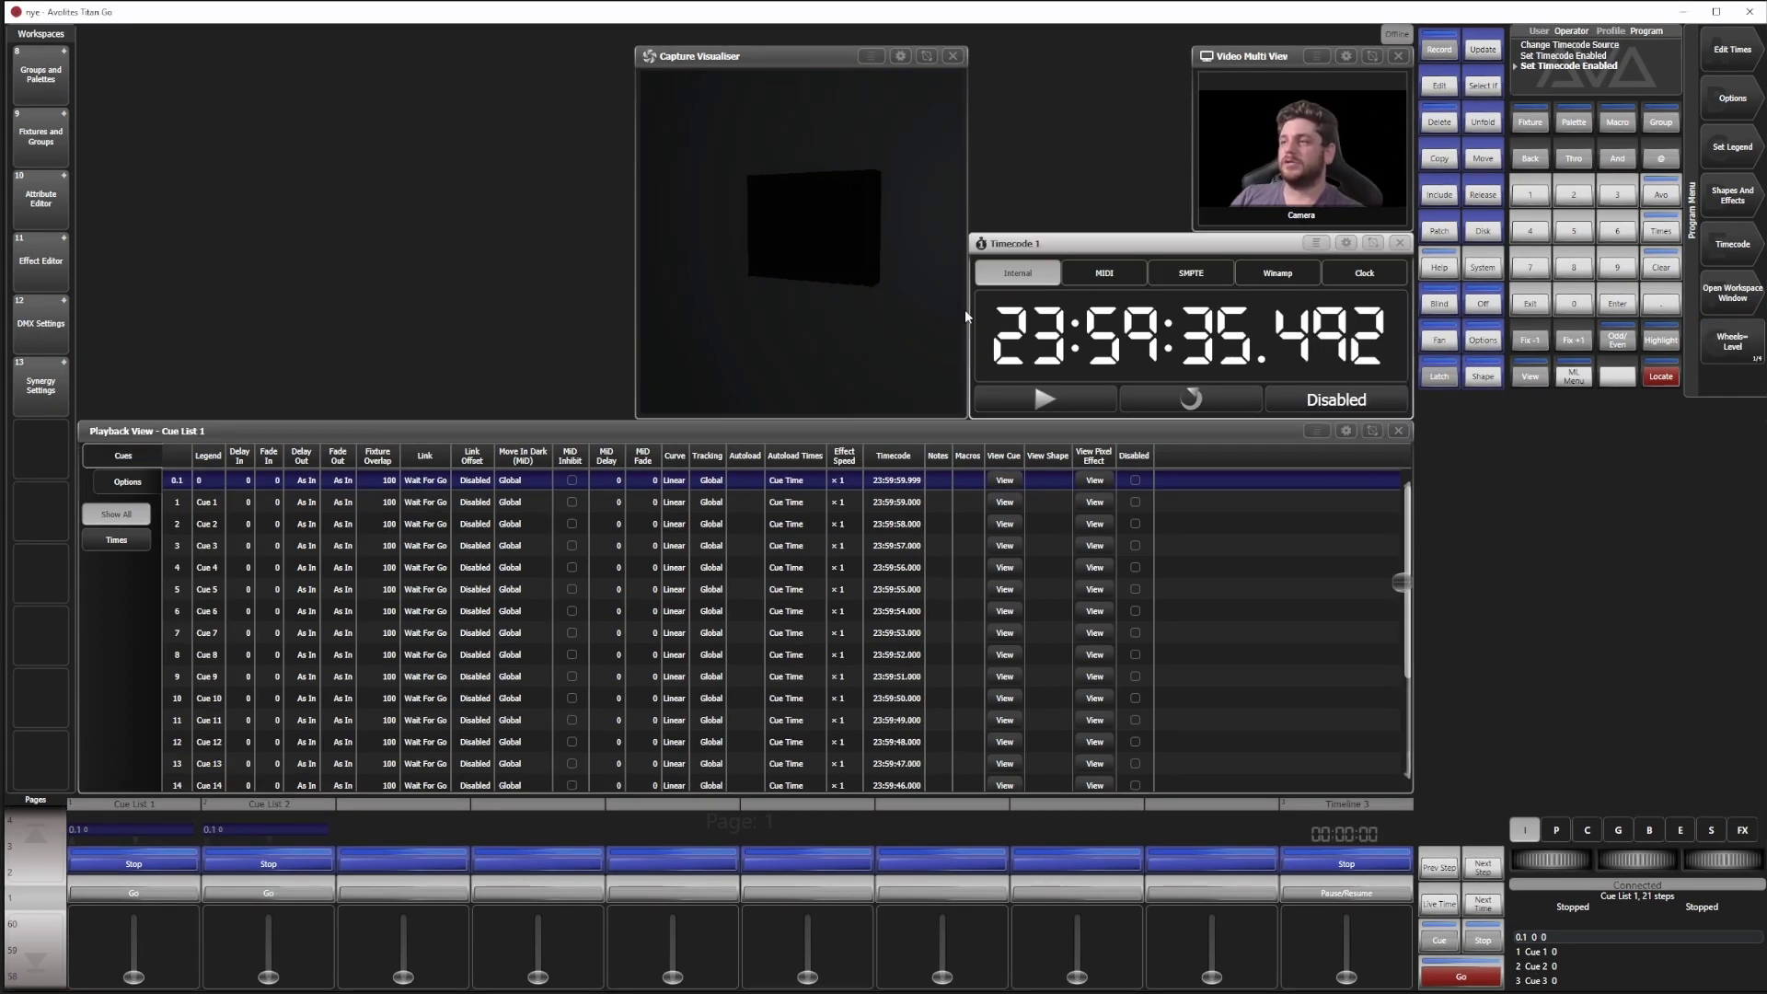
{"action": "left_click", "coordinate": [1349, 275]}
{"action": "left_click", "coordinate": [1020, 274]}
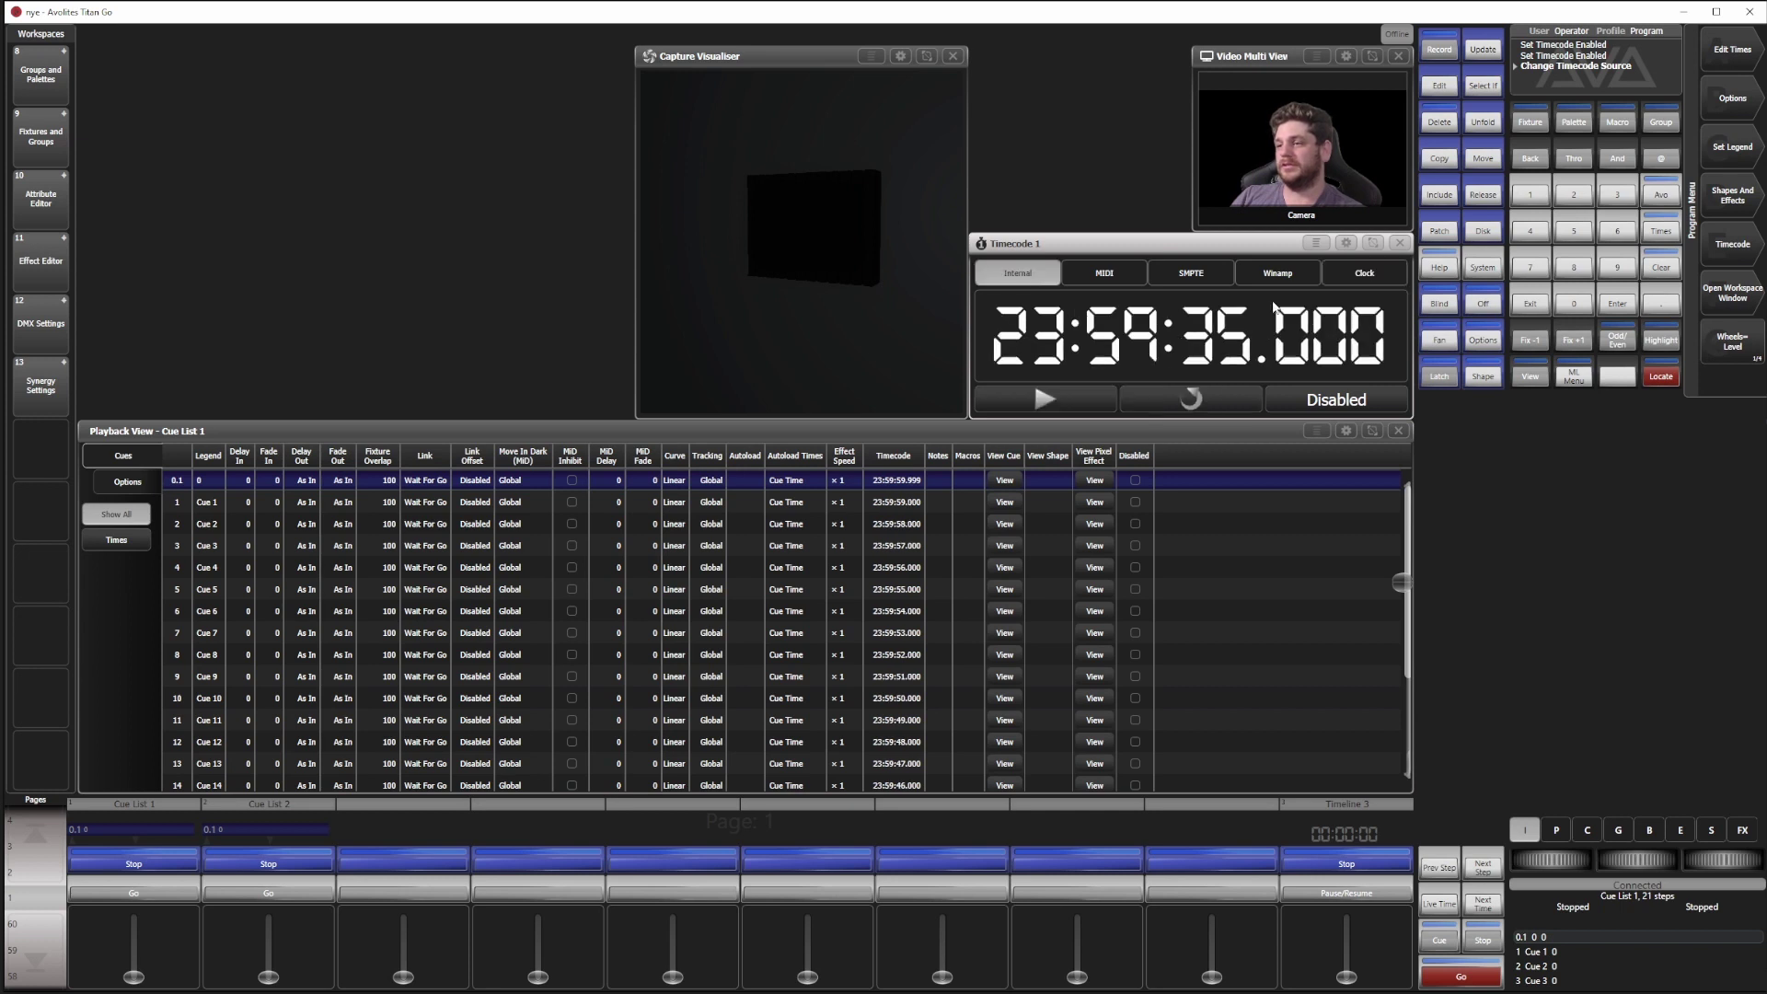
{"action": "left_click", "coordinate": [1384, 277]}
{"action": "left_click", "coordinate": [1336, 400]}
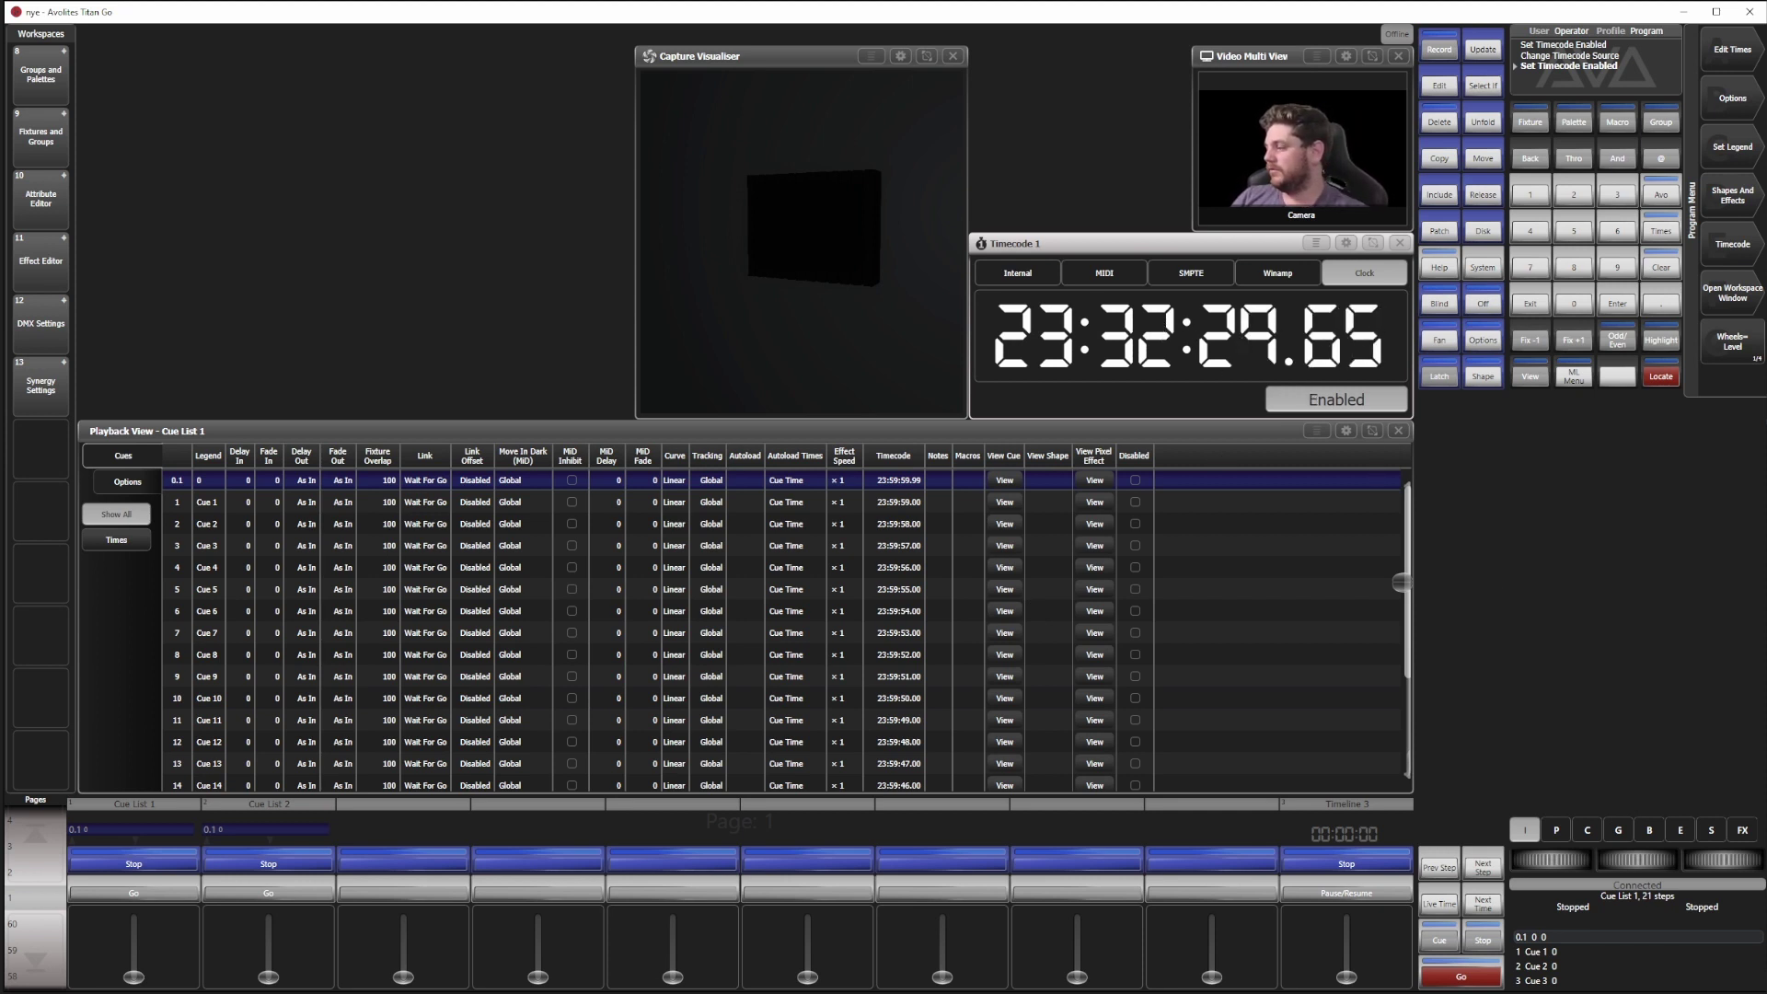
Step: Switch to the Windows Date & time settings, turn off automatic time and manually change the minutes of the system clock
{"action": "key", "text": "alt+Tab"}
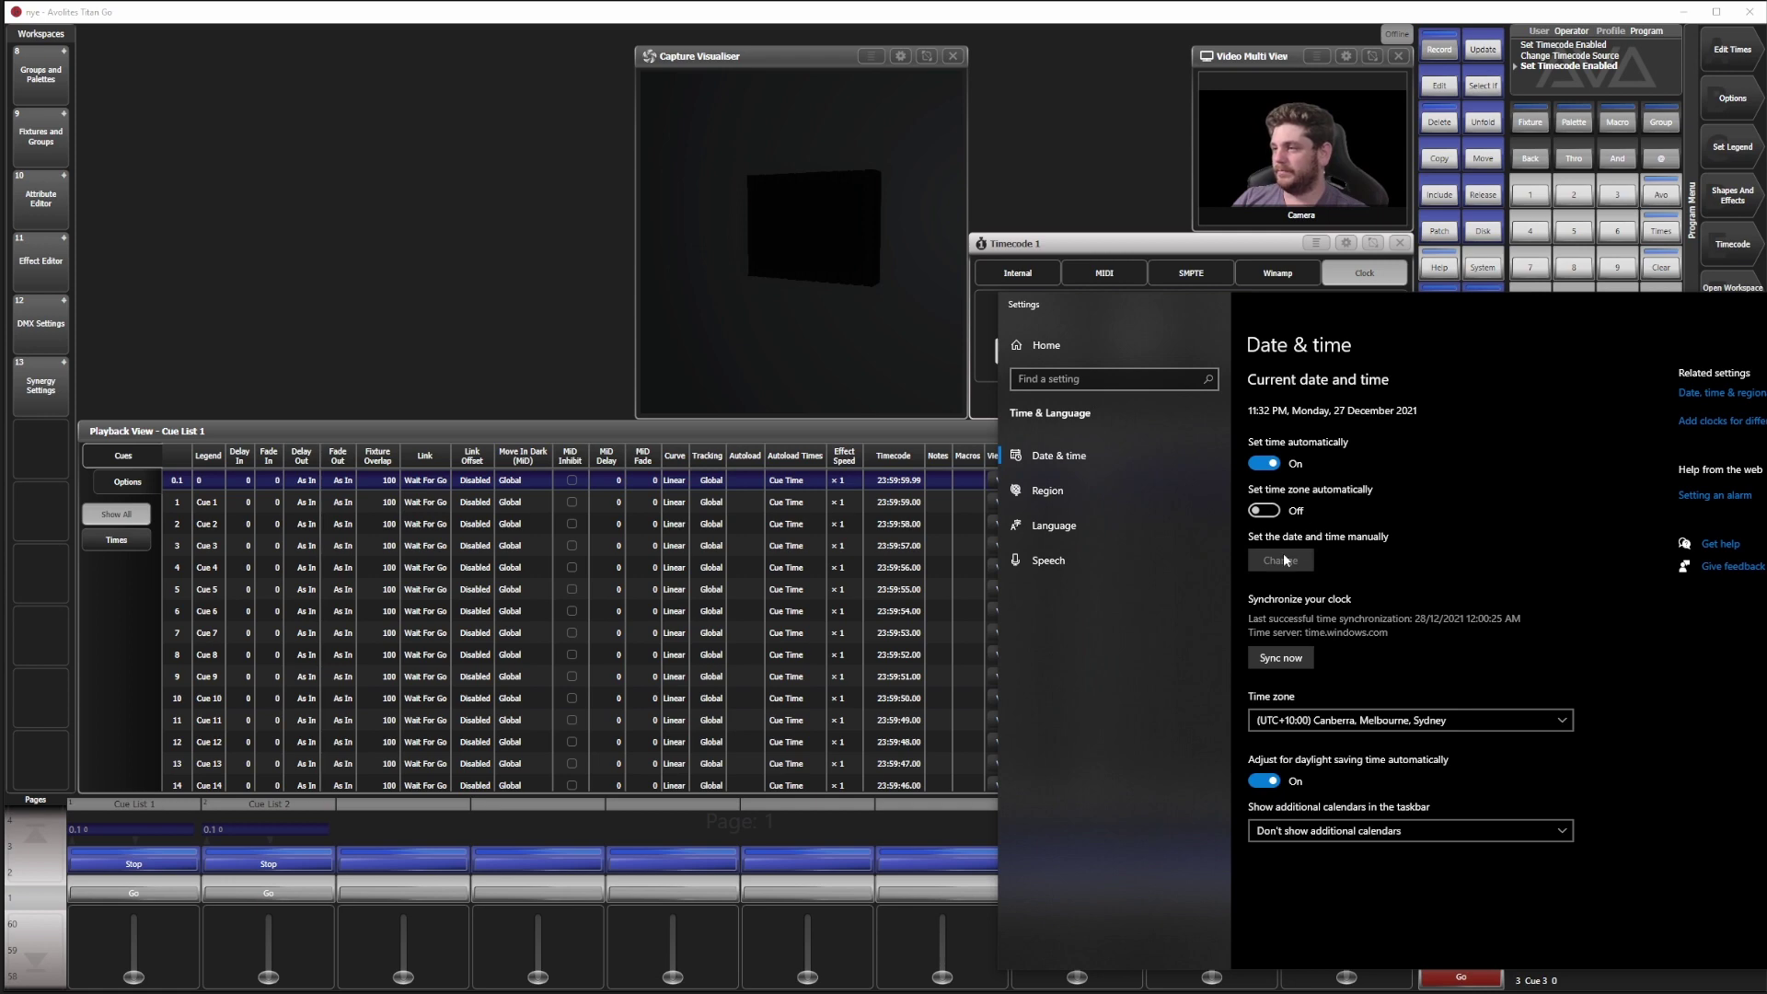
{"action": "left_click", "coordinate": [1267, 464]}
{"action": "left_click", "coordinate": [1280, 560]}
{"action": "left_click", "coordinate": [1316, 661]}
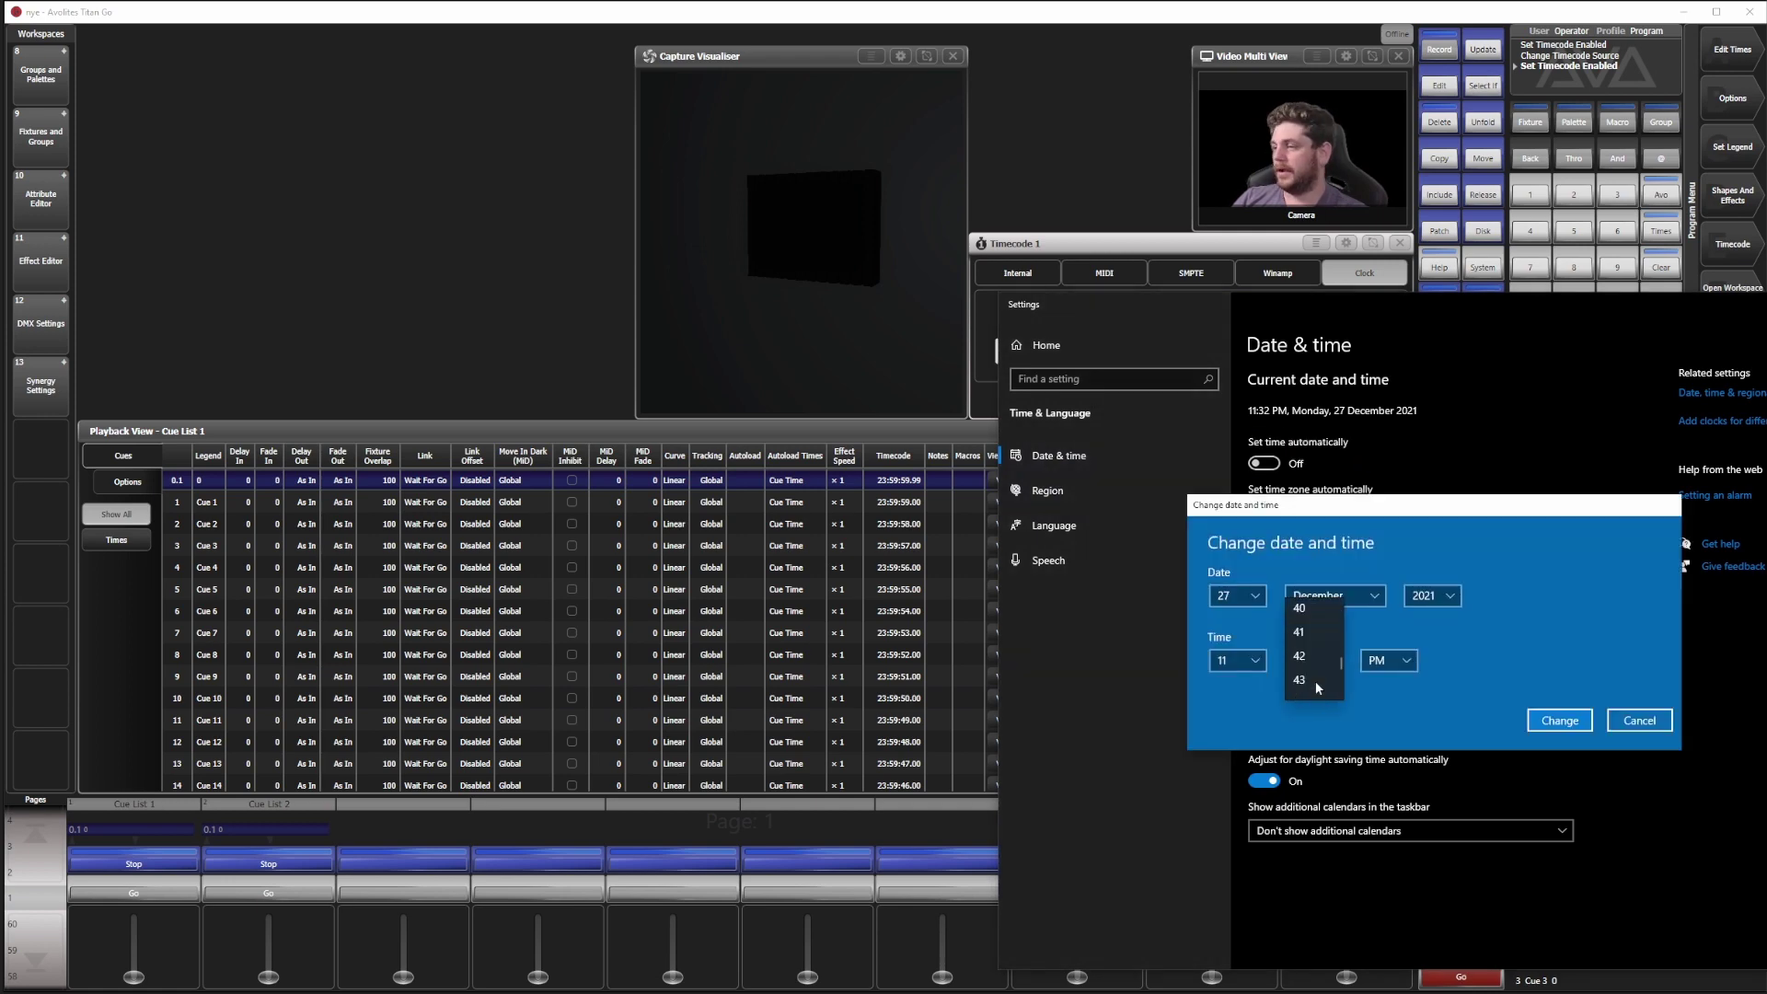
{"action": "left_click", "coordinate": [1300, 689]}
{"action": "left_click", "coordinate": [1559, 720]}
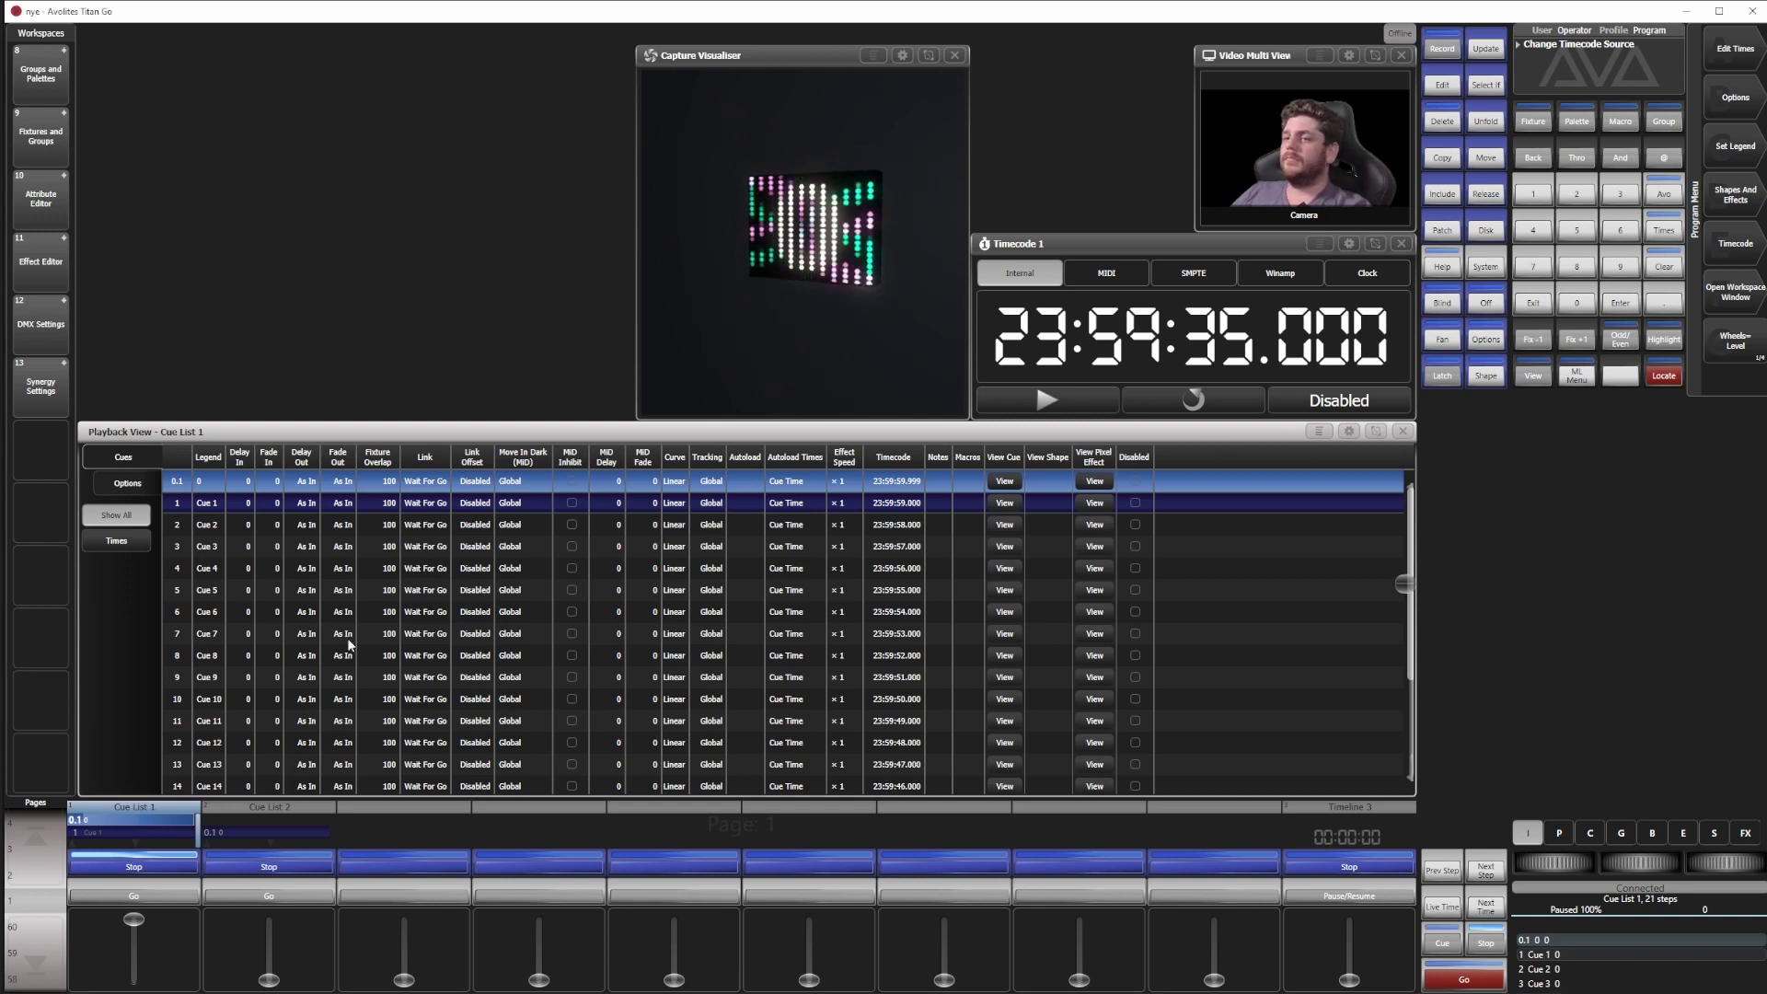
Step: Close the Cue List 1 playback view and open the existing Timeline 3 in the Timeline View
{"action": "left_click", "coordinate": [1402, 432]}
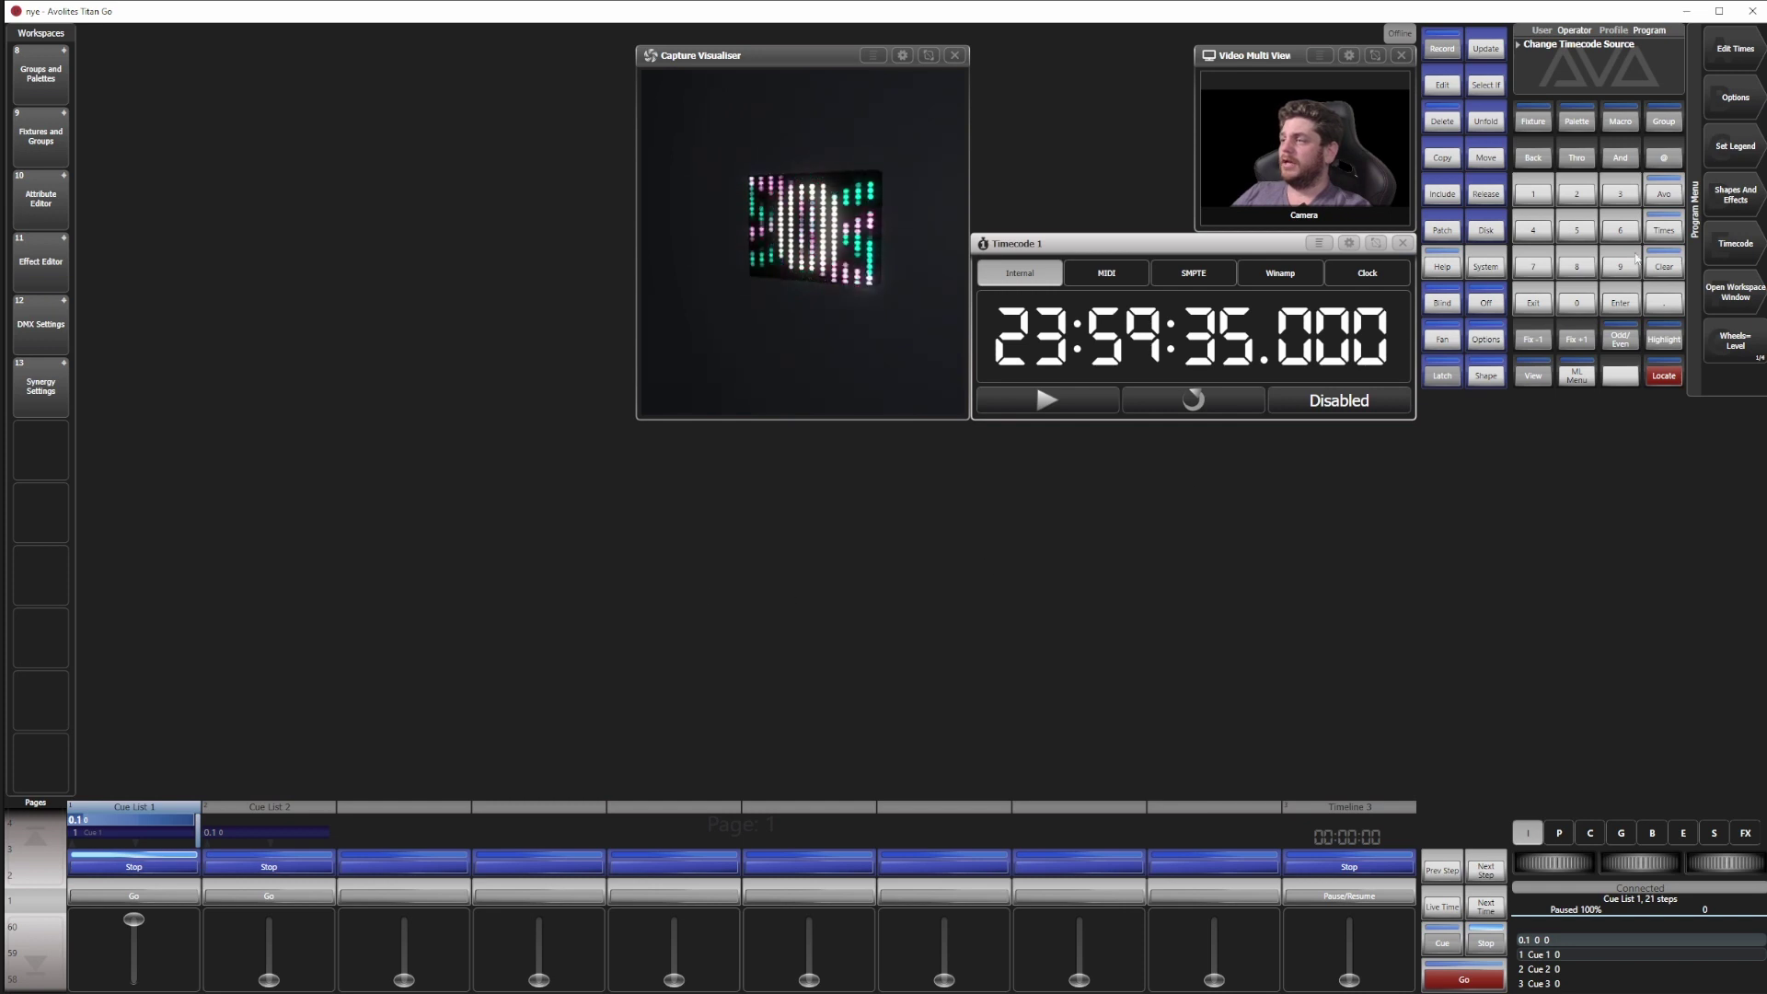
{"action": "left_click", "coordinate": [1442, 49]}
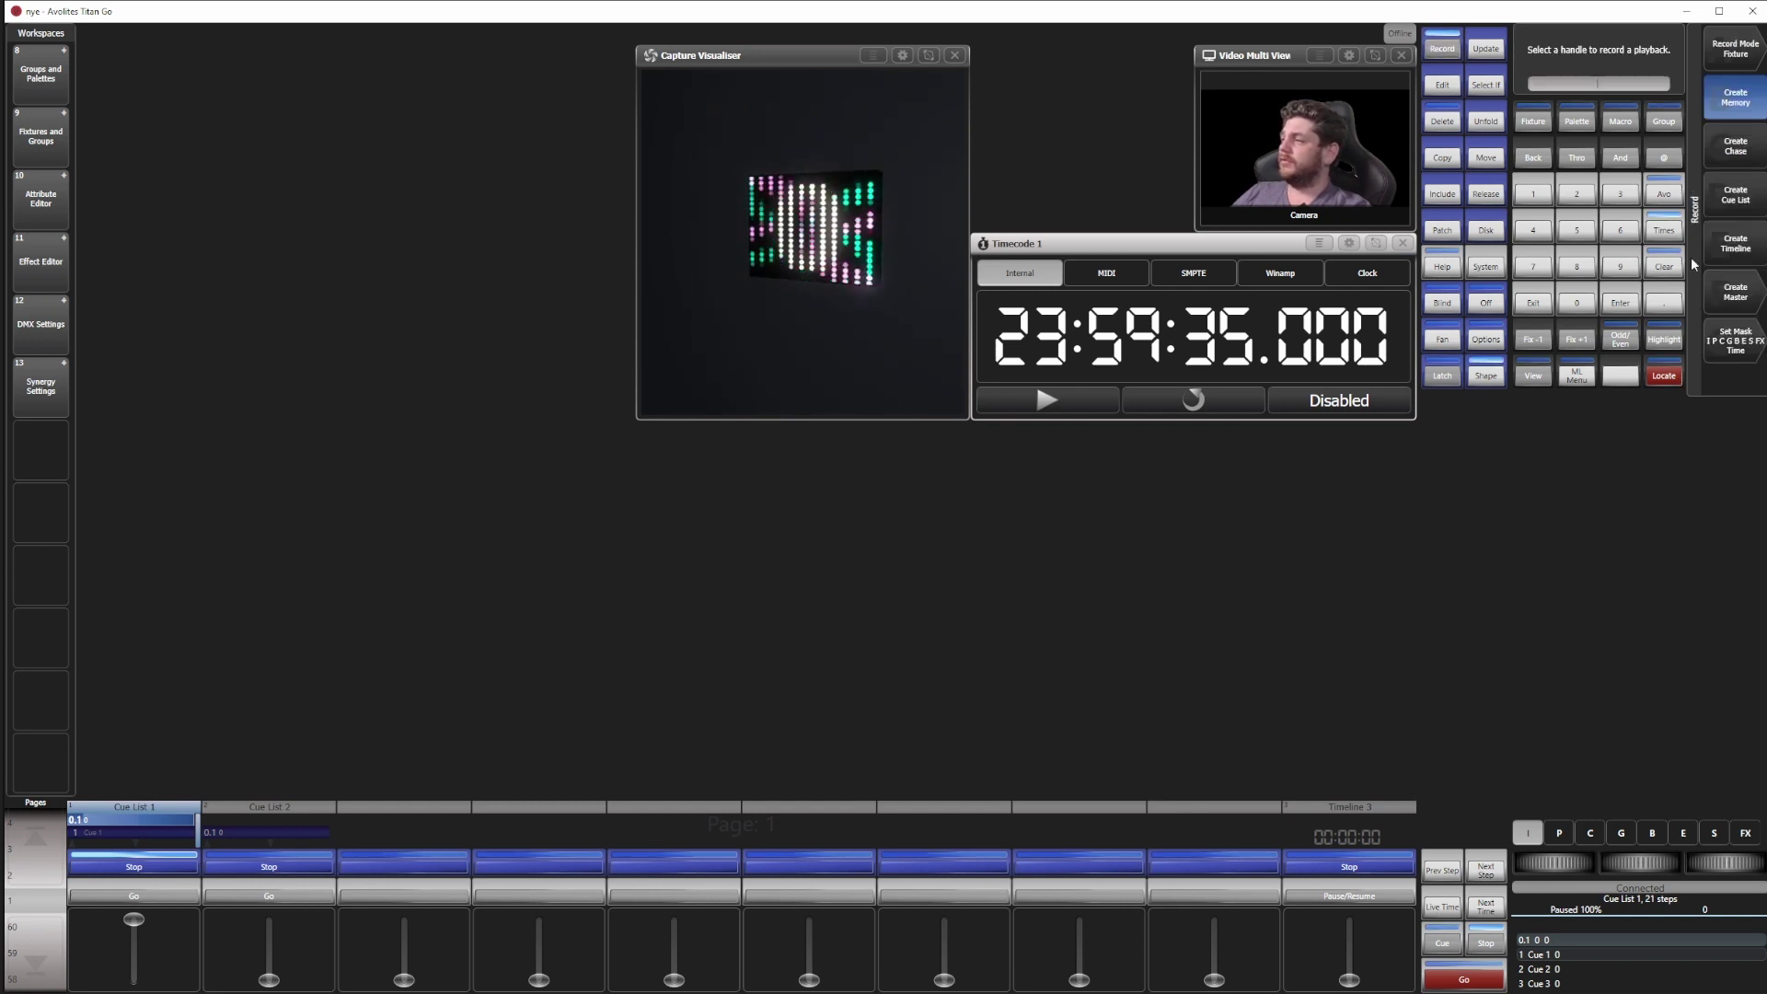
{"action": "left_click", "coordinate": [1735, 244]}
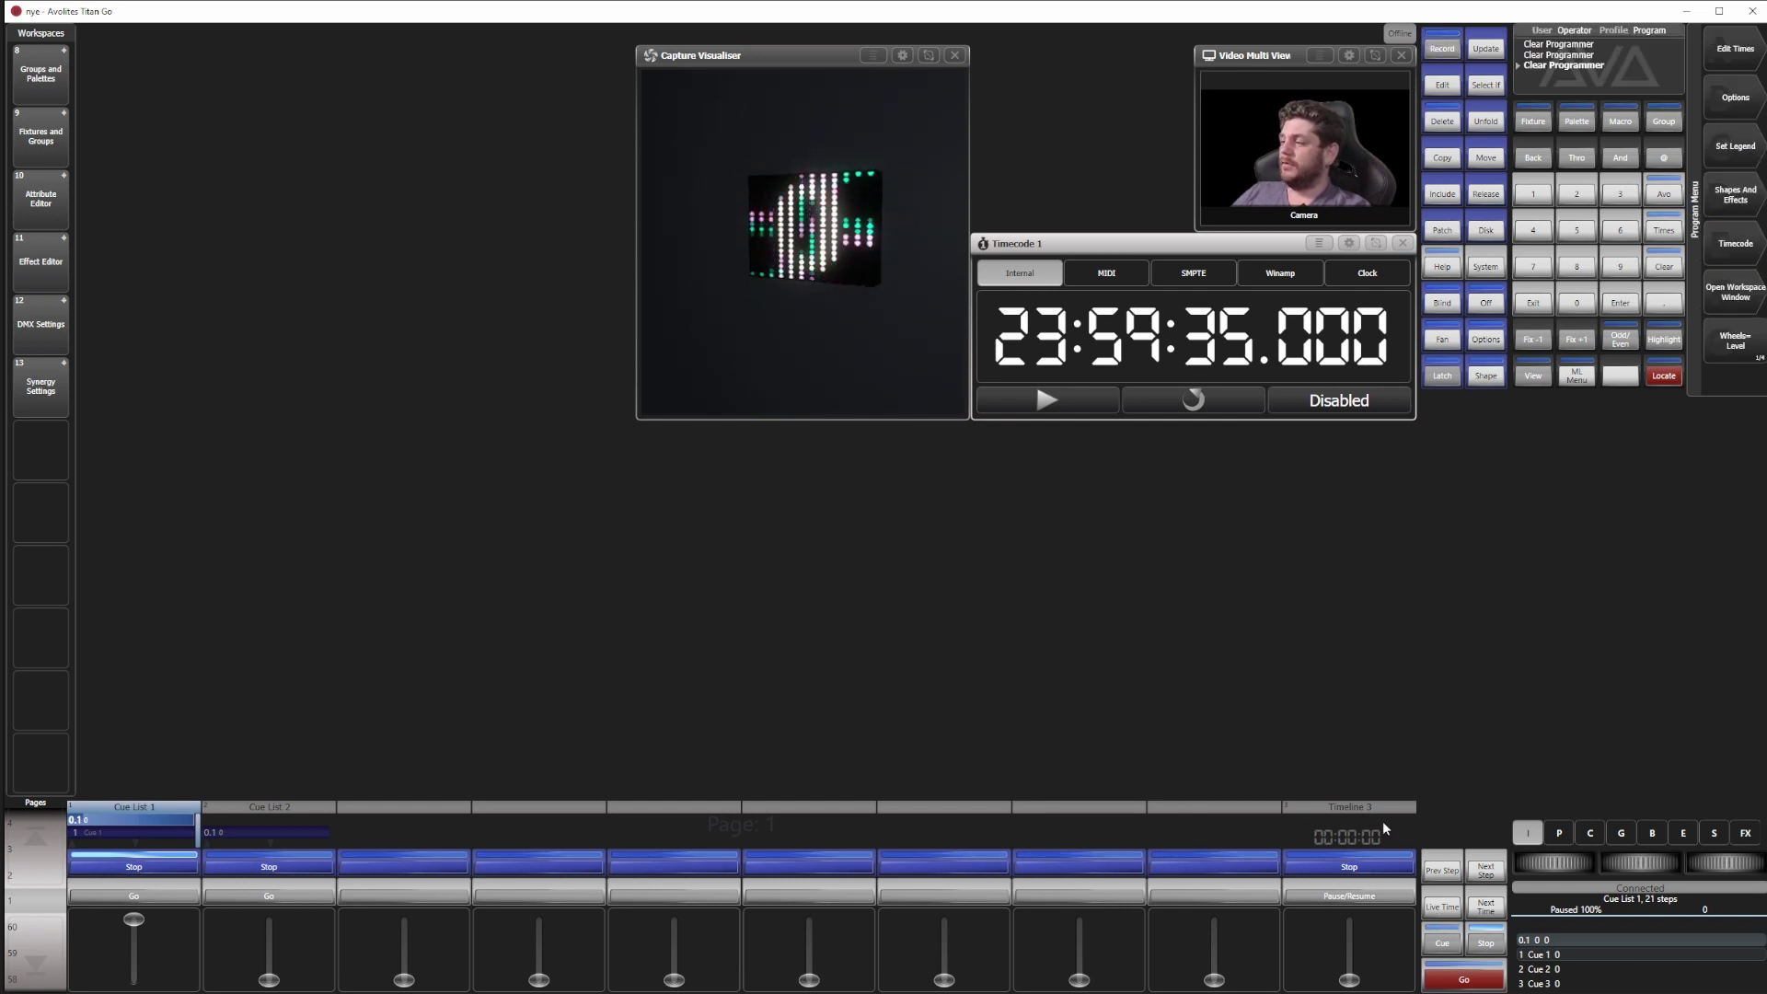
{"action": "left_click", "coordinate": [1385, 828]}
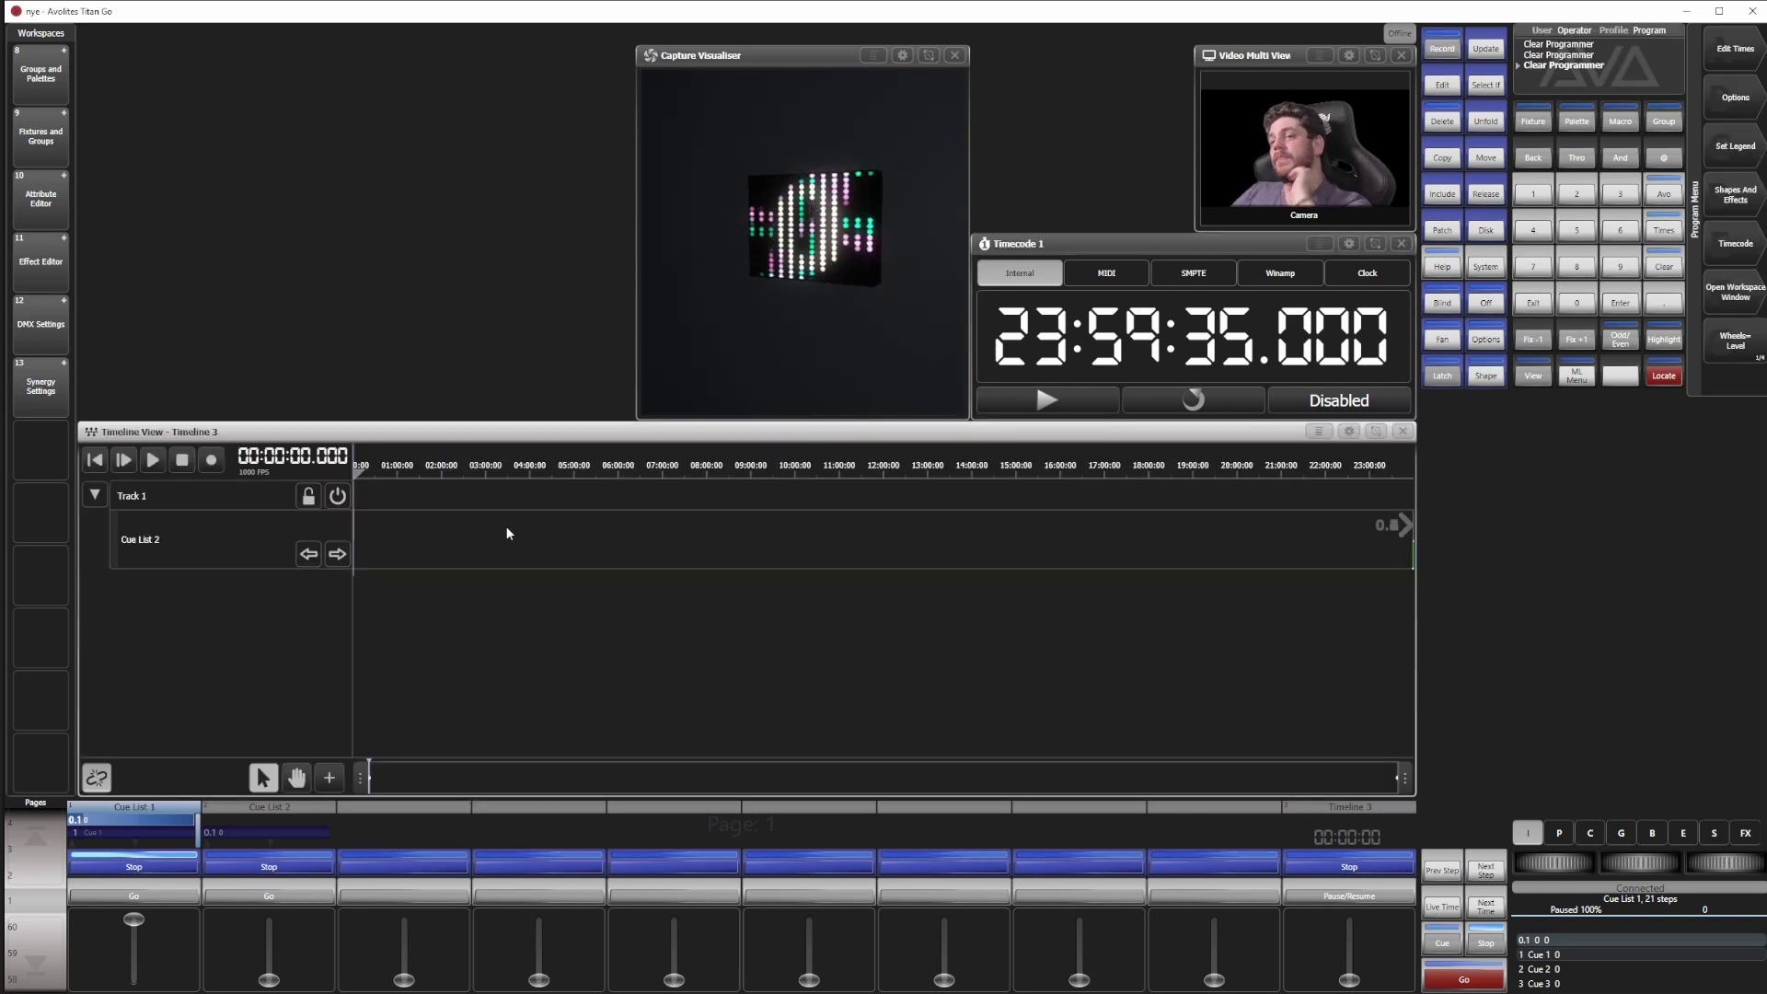
Step: In the options of Timeline 3, set the timecode source to Timecode 1 and return to the timeline
{"action": "left_click", "coordinate": [1485, 339]}
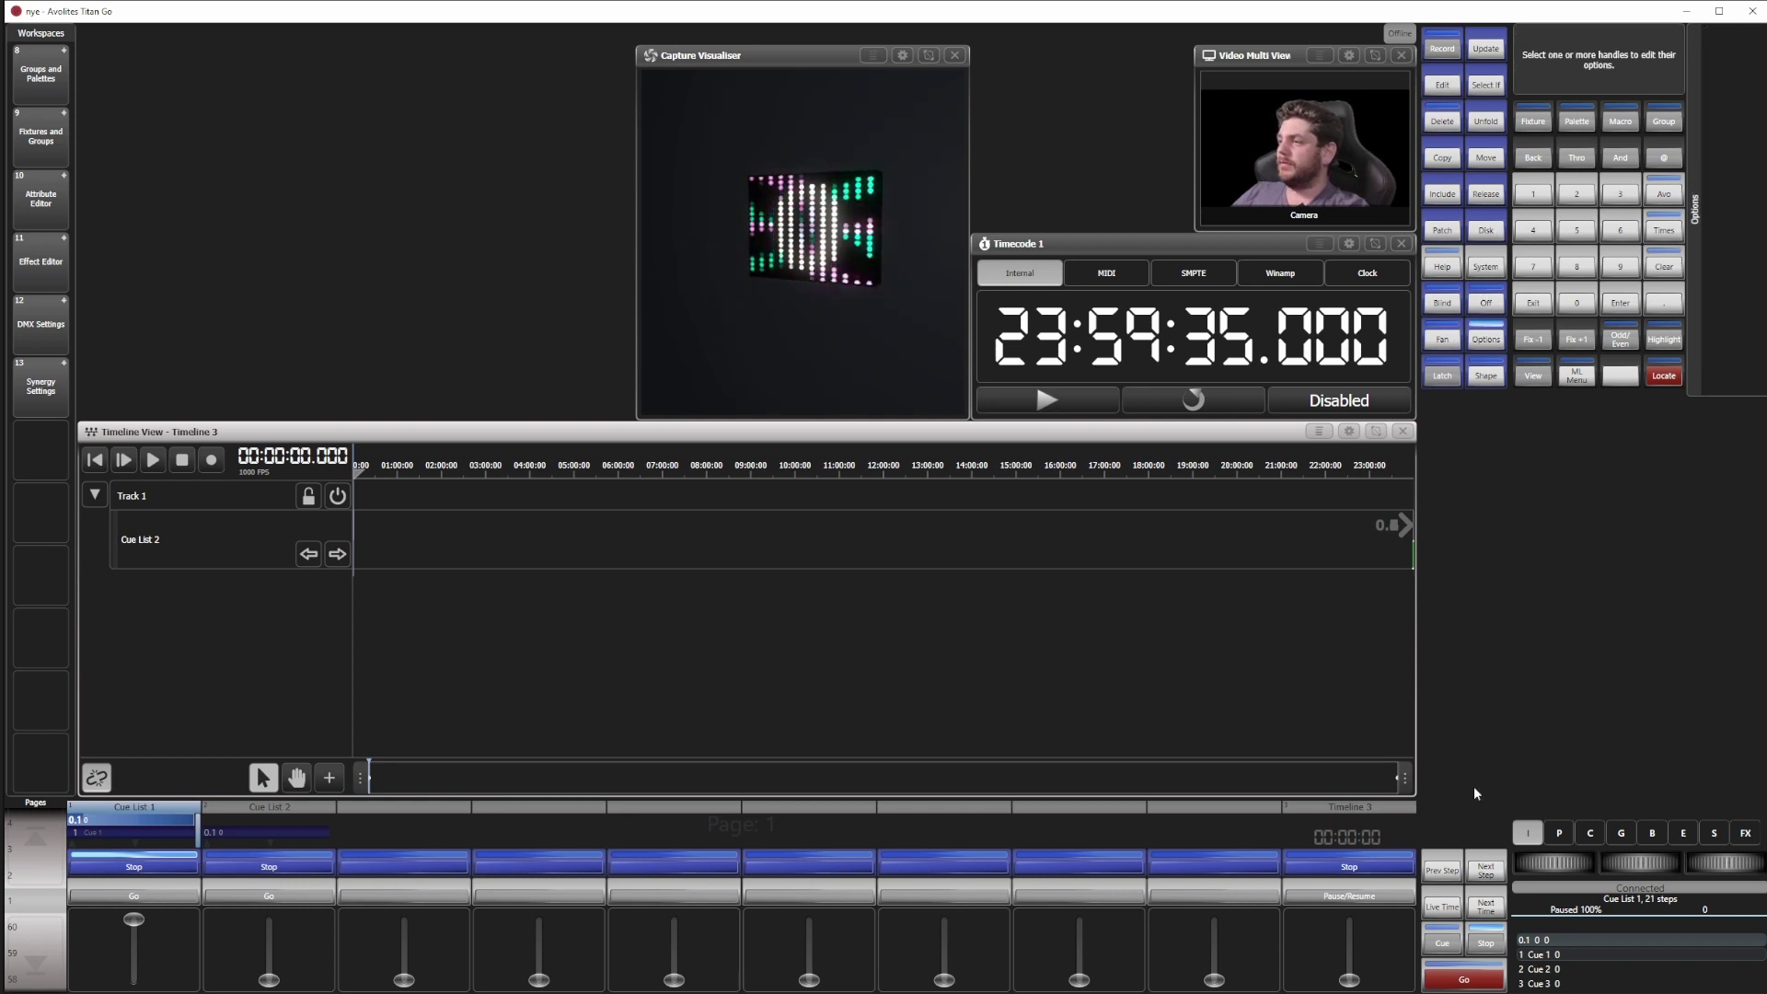
{"action": "left_click", "coordinate": [1389, 835]}
{"action": "left_click", "coordinate": [307, 475]}
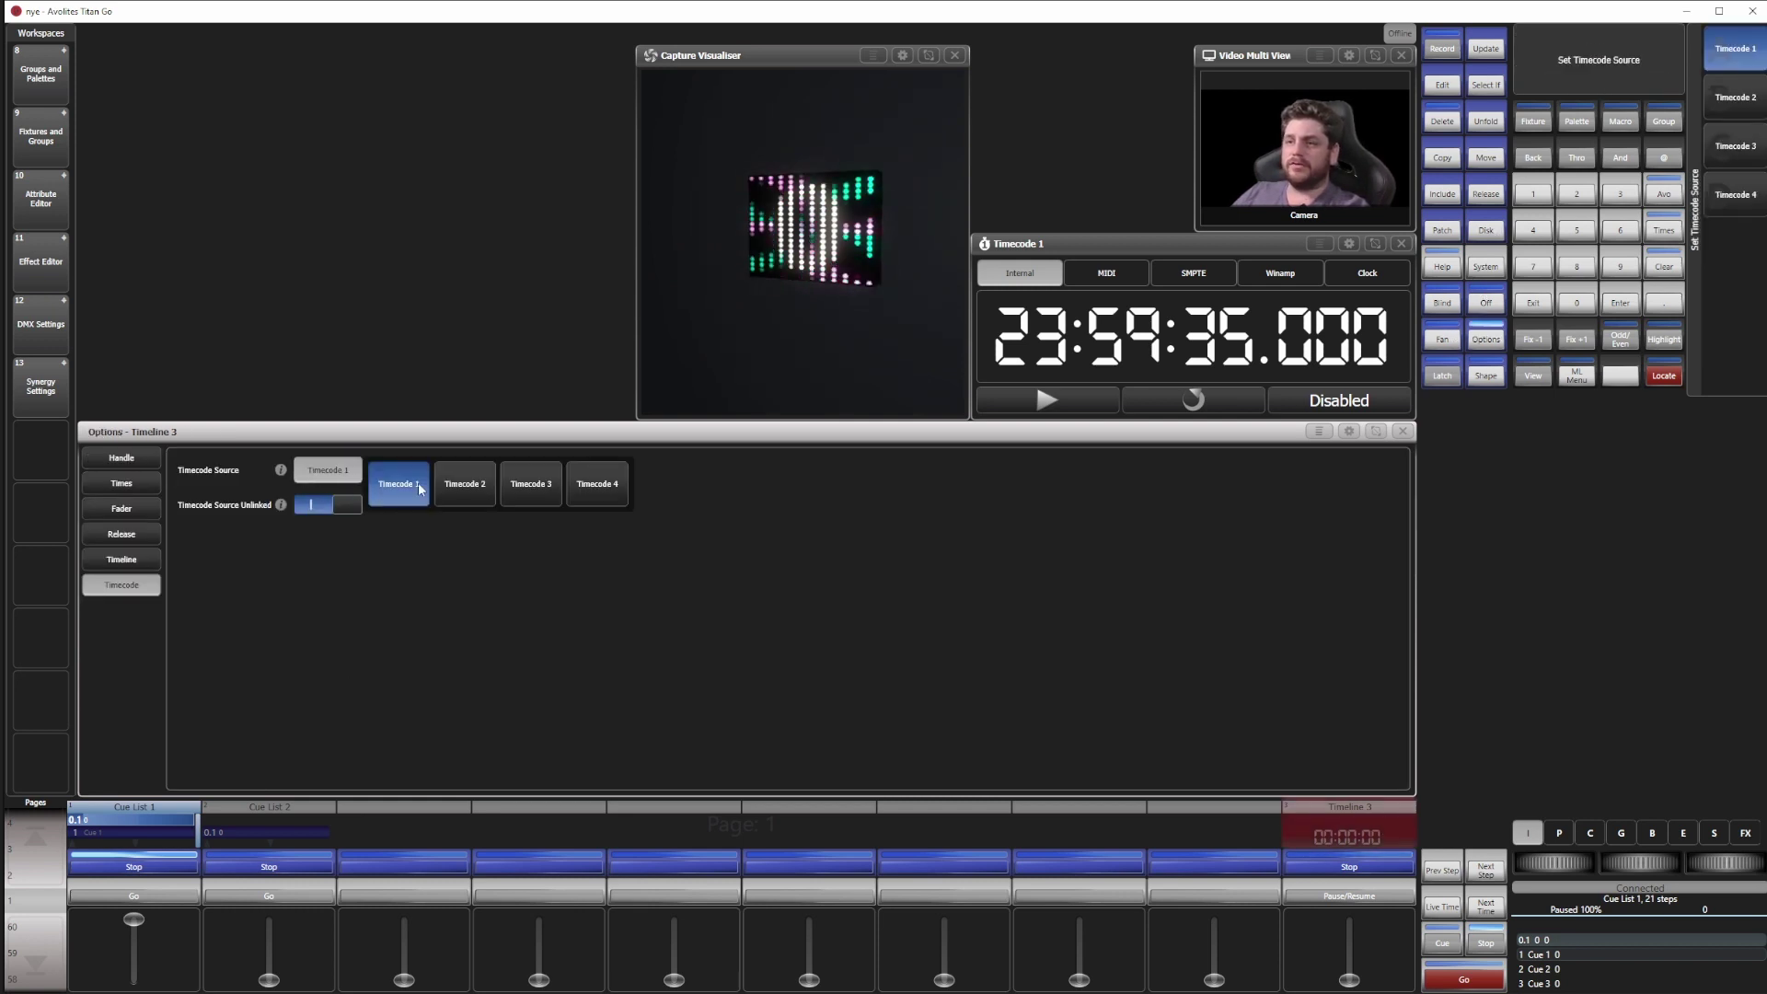
{"action": "left_click", "coordinate": [419, 488]}
{"action": "left_click", "coordinate": [1401, 431]}
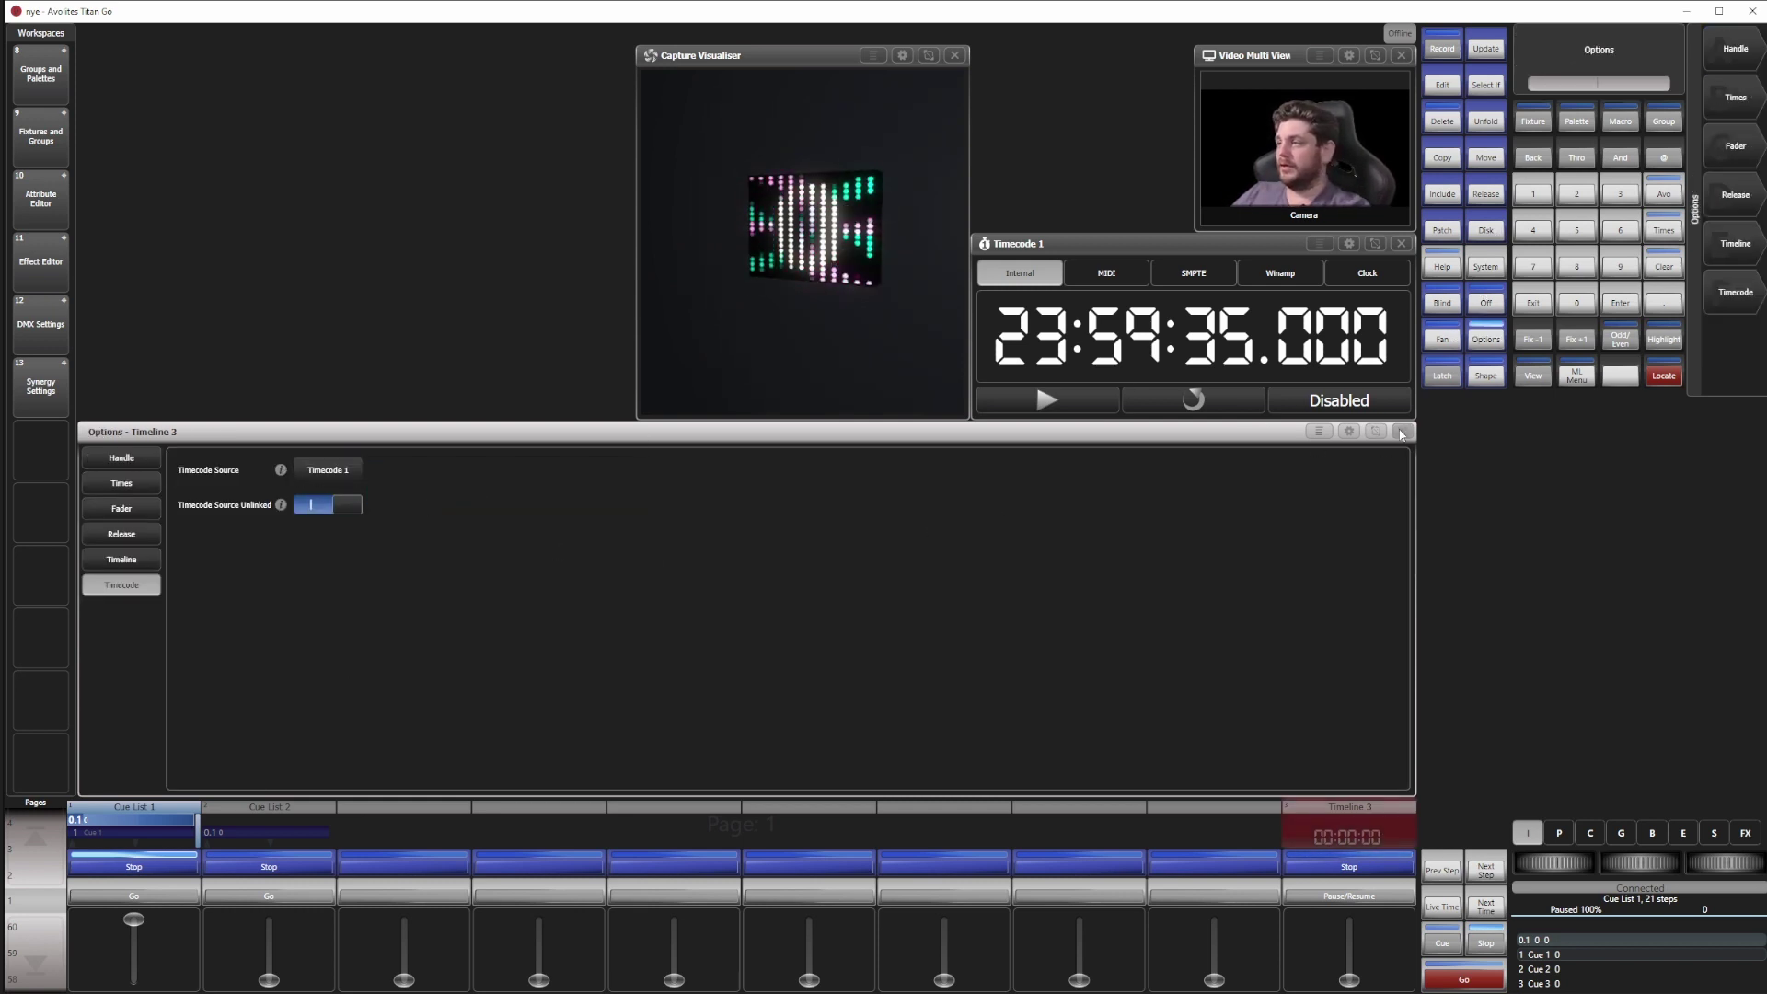
{"action": "left_click", "coordinate": [1527, 309]}
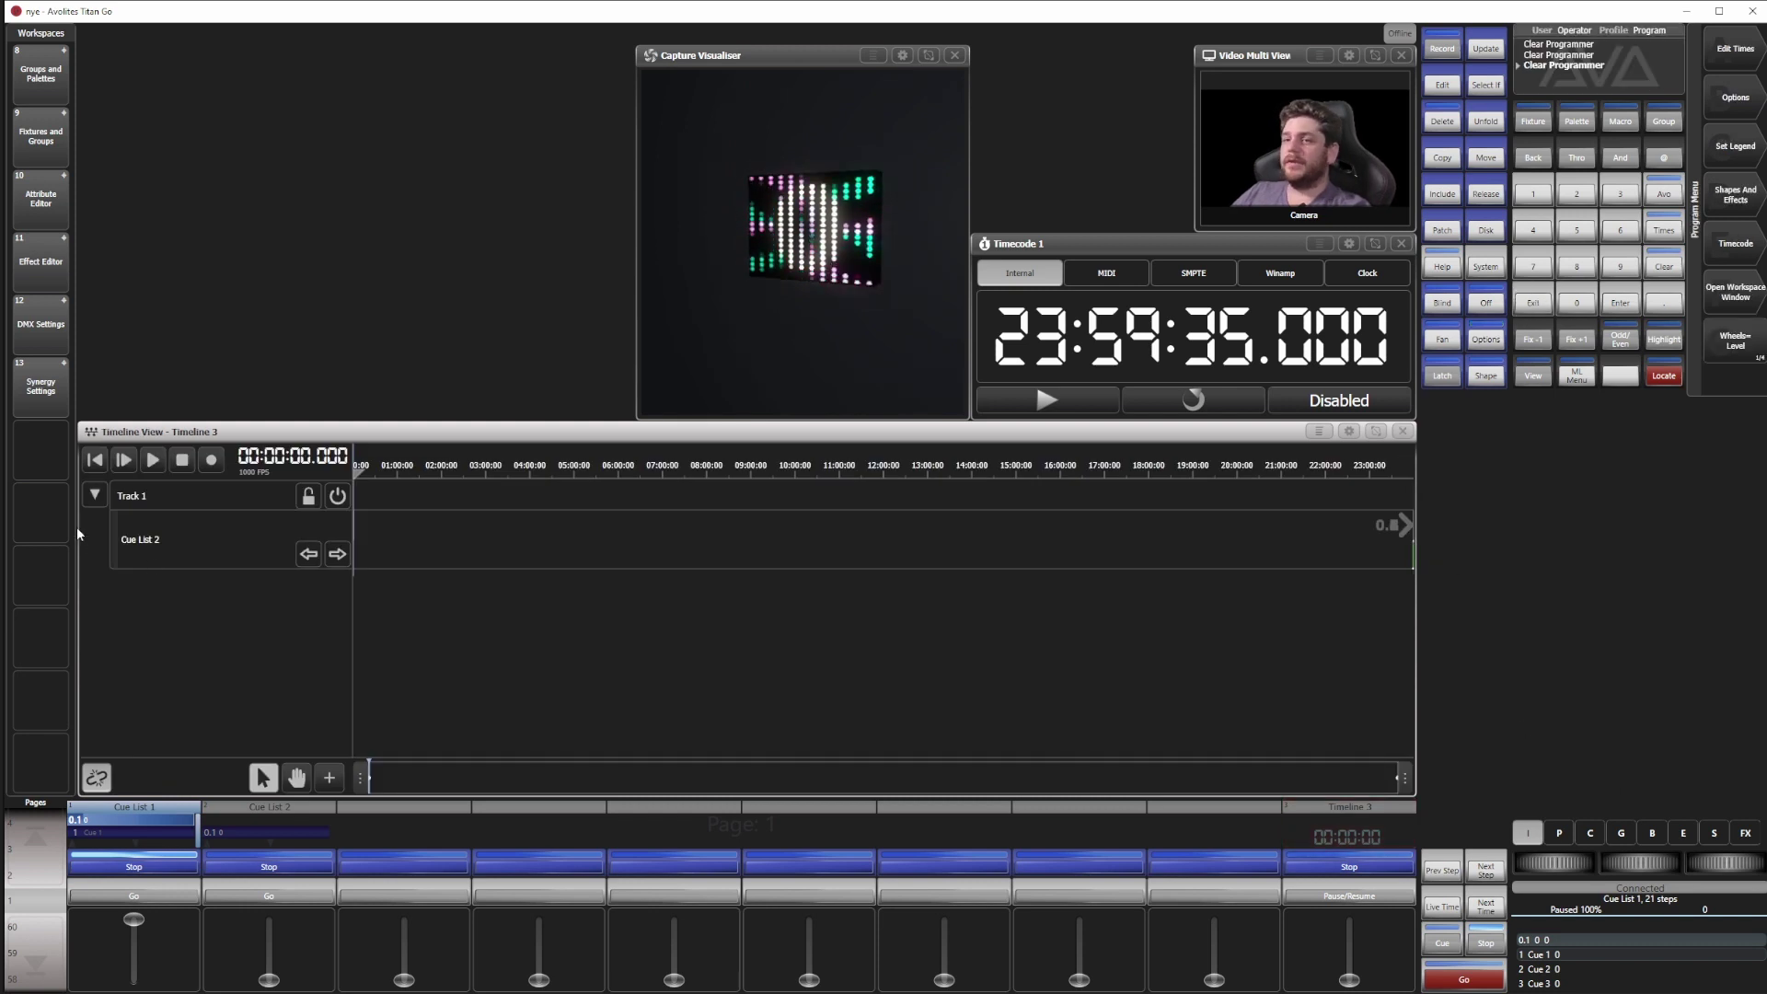
Step: Link Timeline 3 to its timecode and drive it from Timecode 1 with the Clock source enabled
{"action": "left_click", "coordinate": [96, 778]}
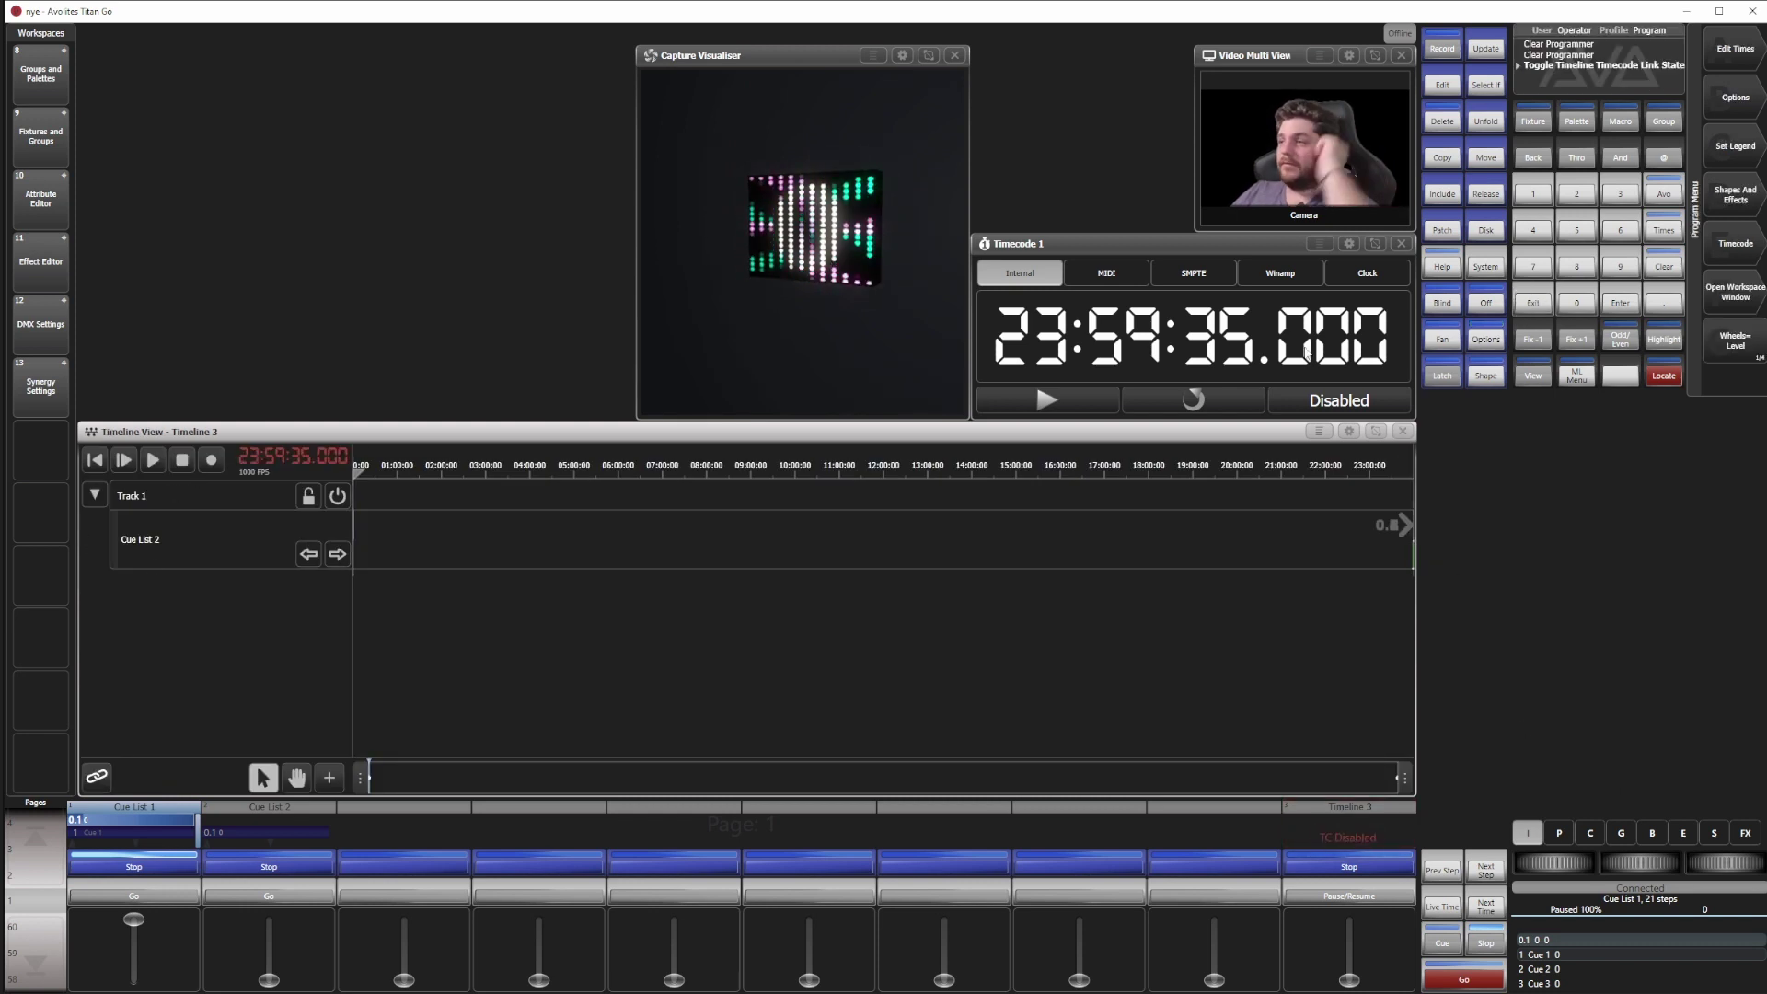
{"action": "left_click", "coordinate": [1089, 400]}
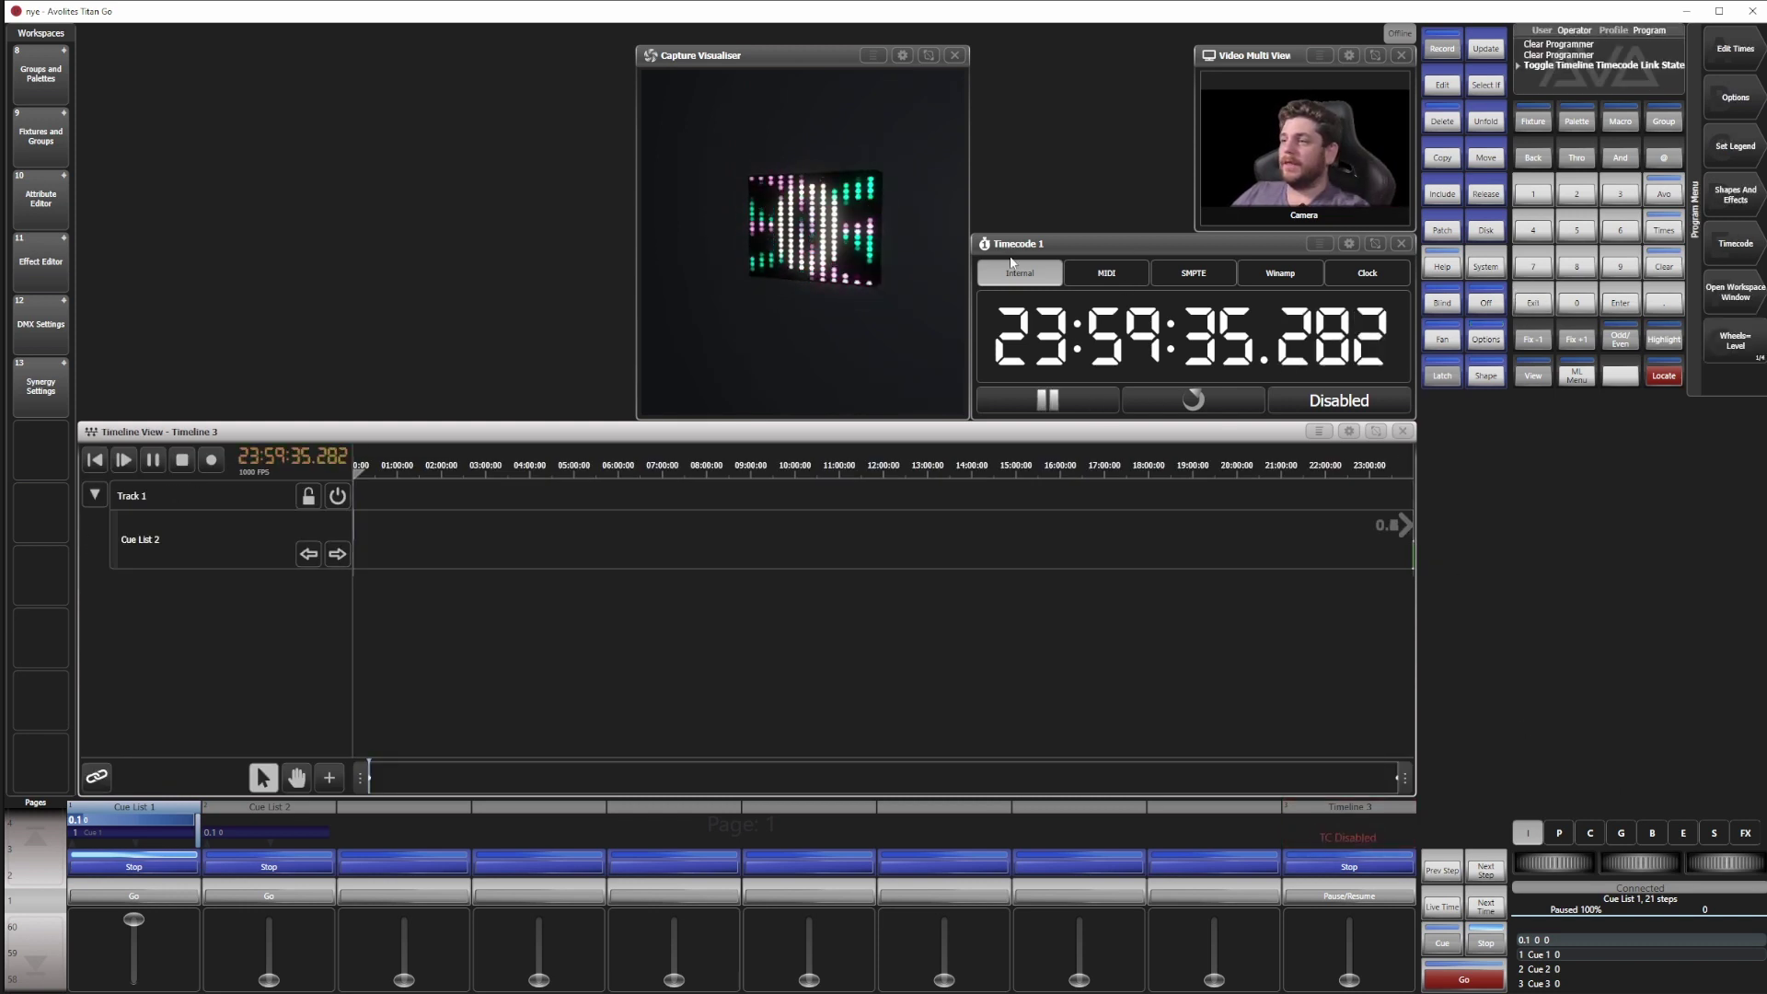
{"action": "left_click", "coordinate": [1367, 273]}
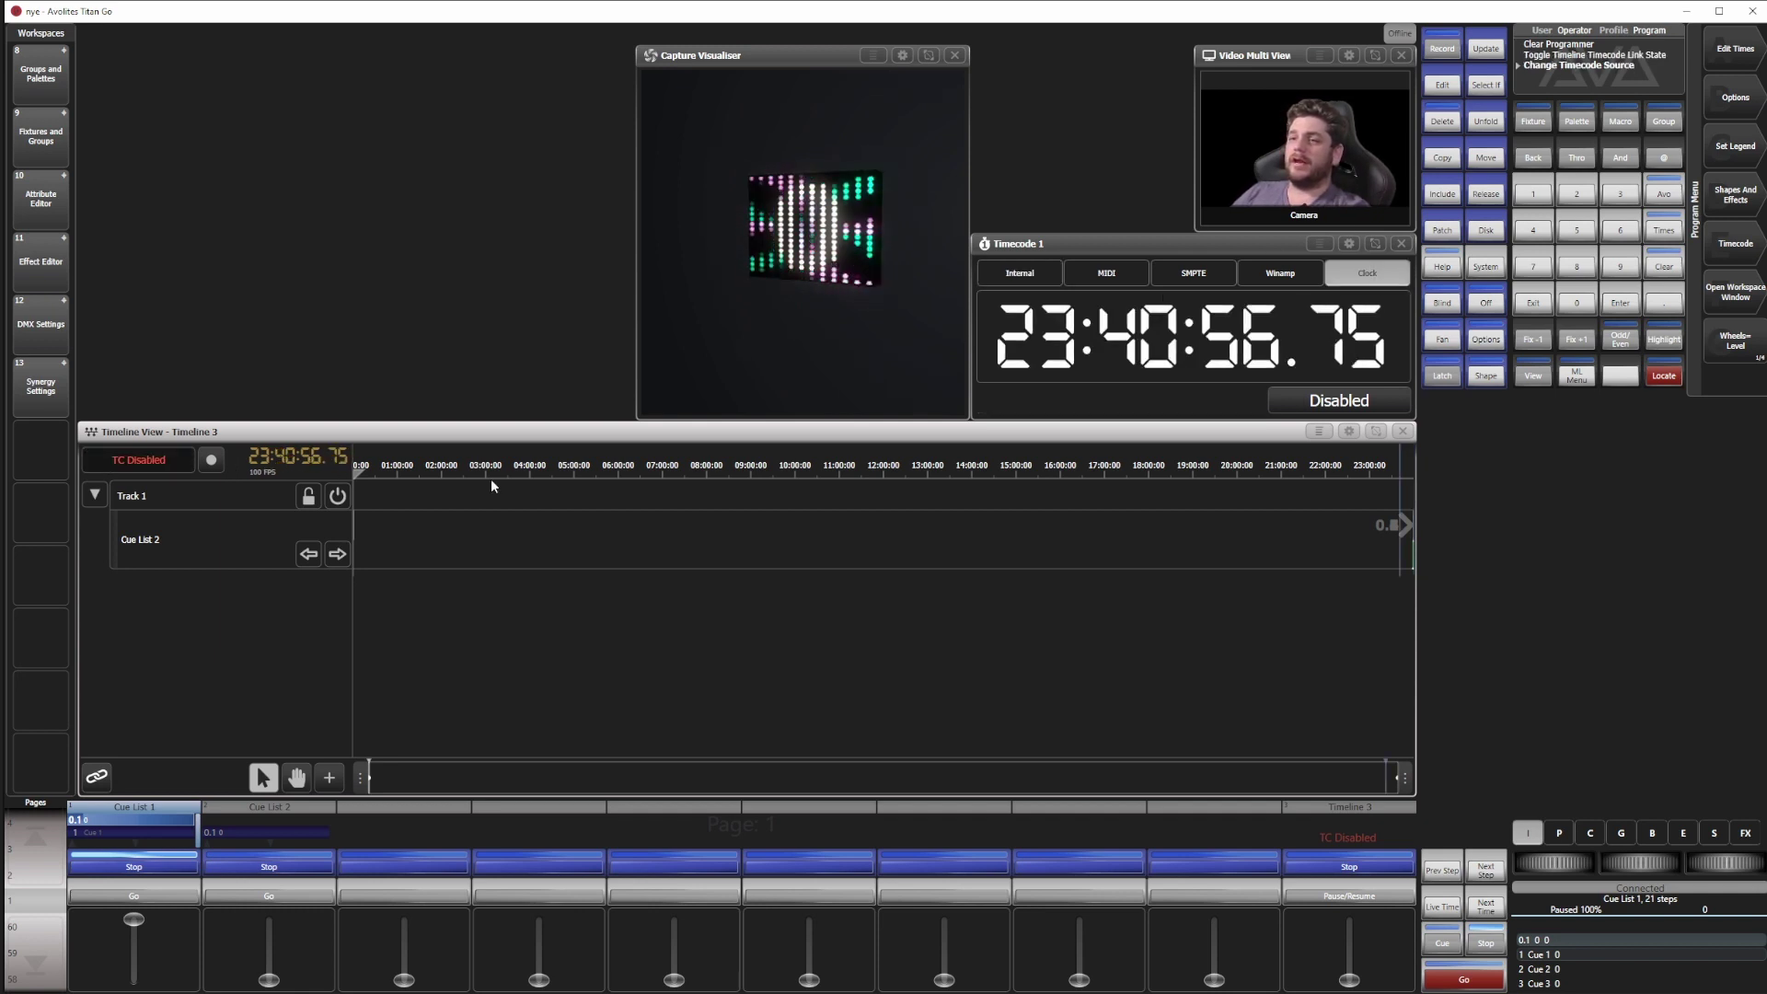
{"action": "left_click", "coordinate": [1339, 400]}
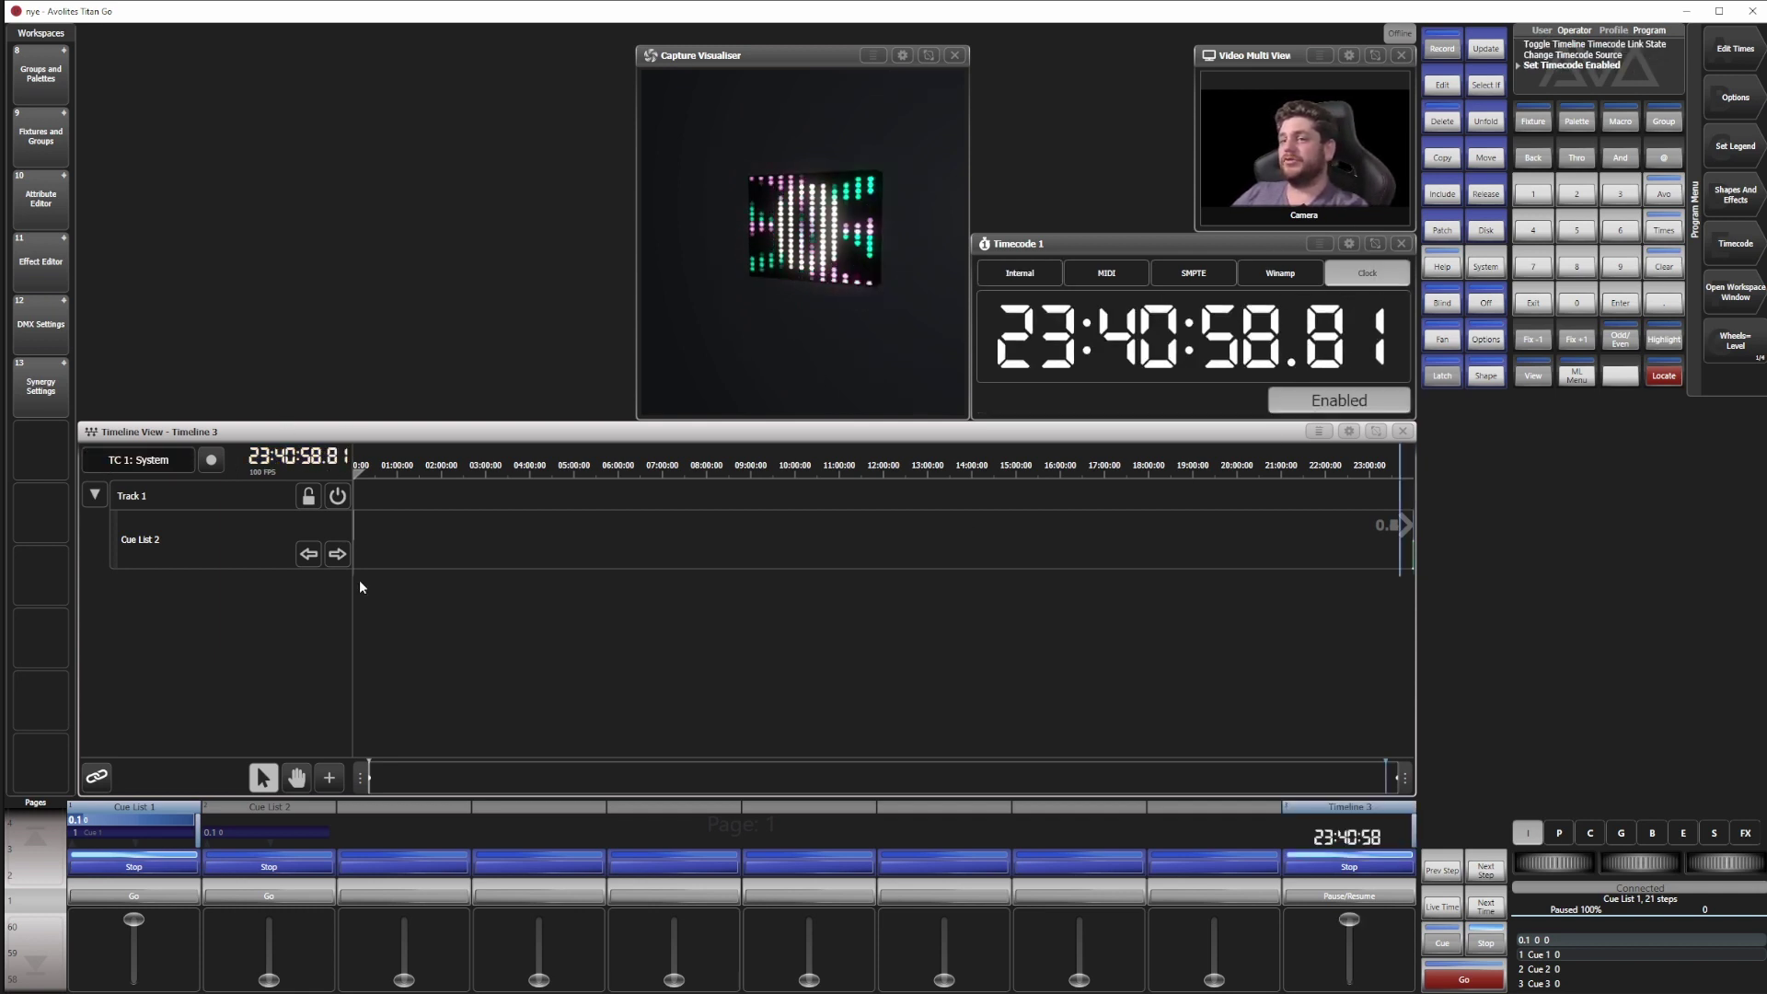